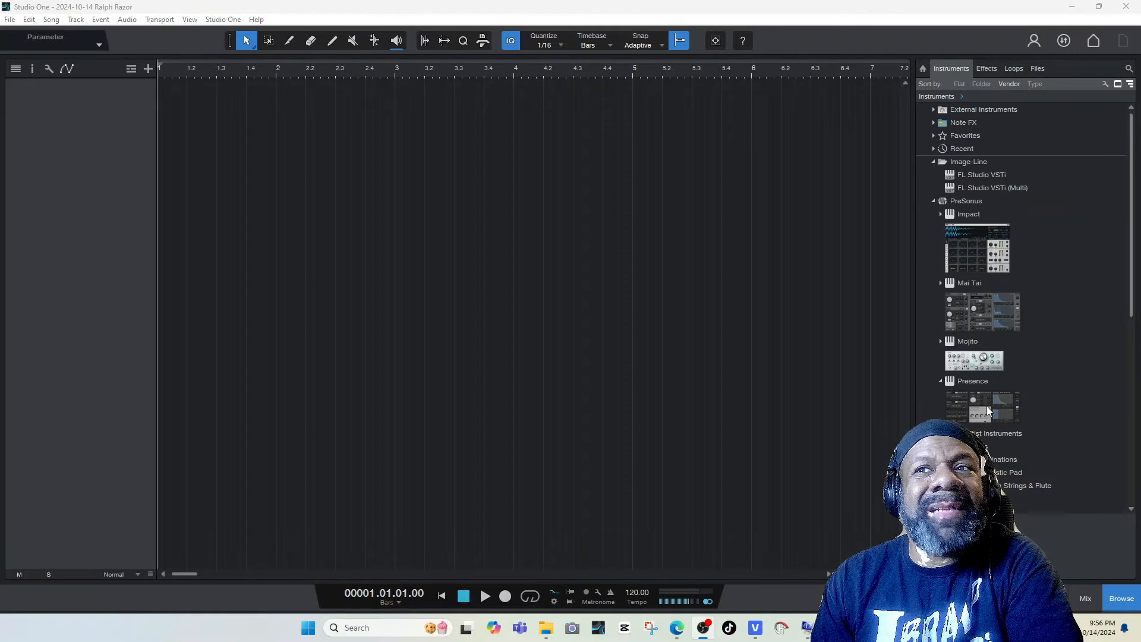
- Create a Presence instrument track and load the Formant Pad preset from the Artist Instruments Vox folder
drag(989, 410, 178, 123)
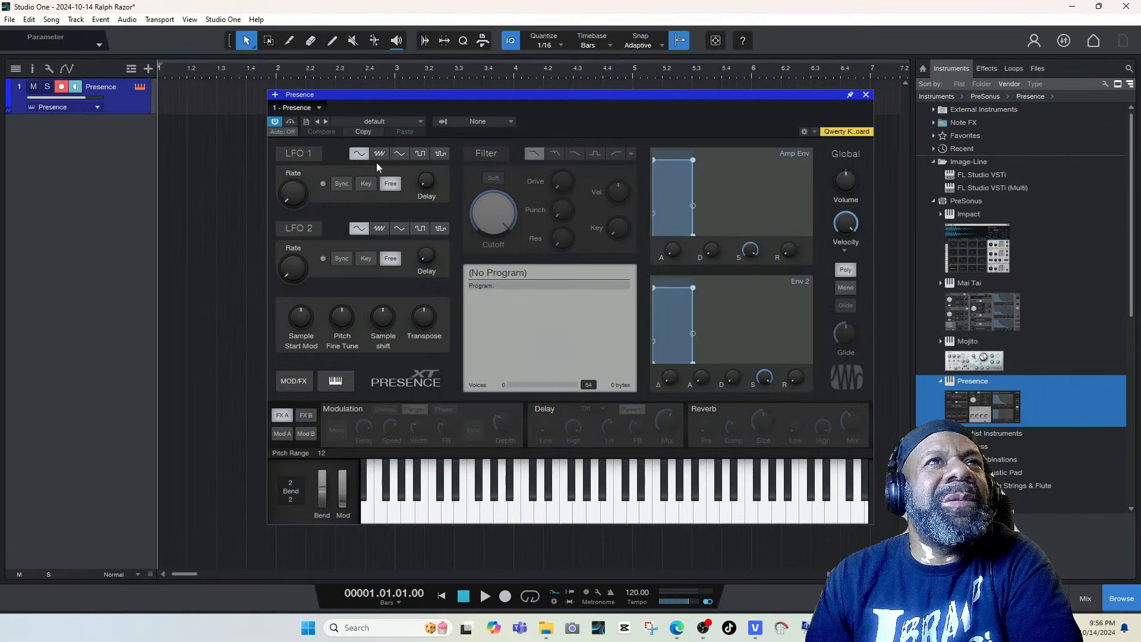
click(409, 121)
click(388, 135)
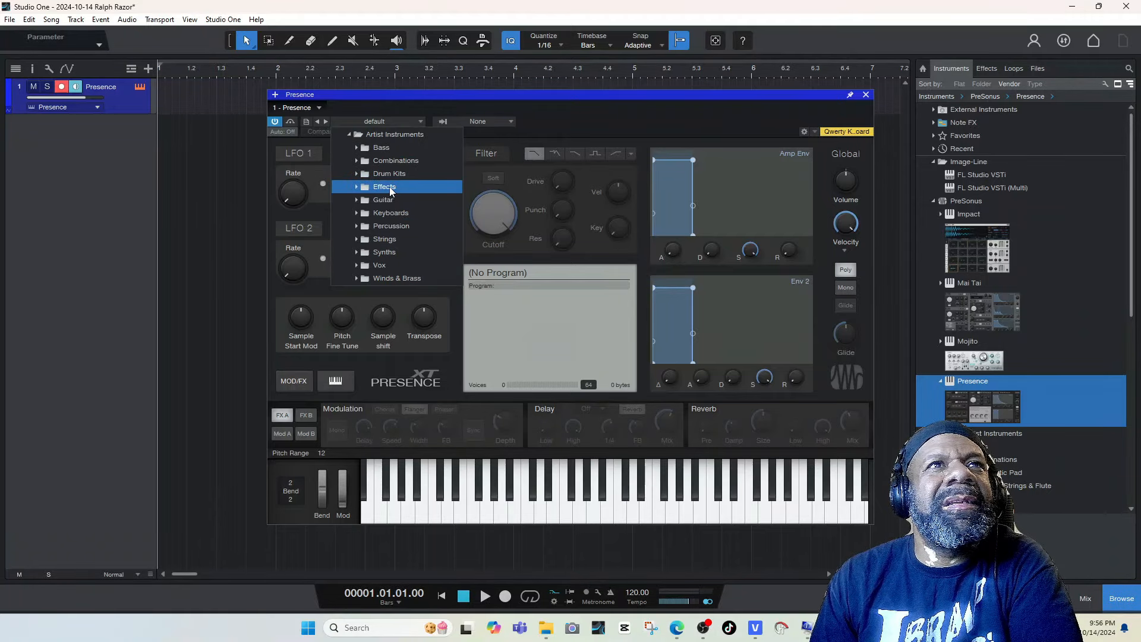
click(359, 161)
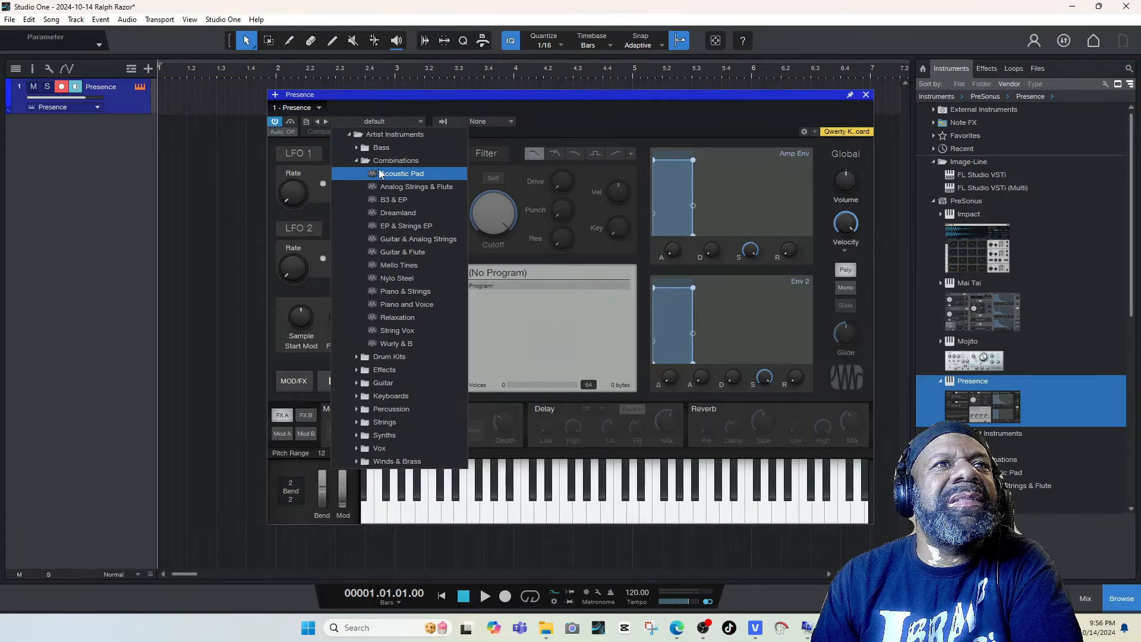
click(385, 162)
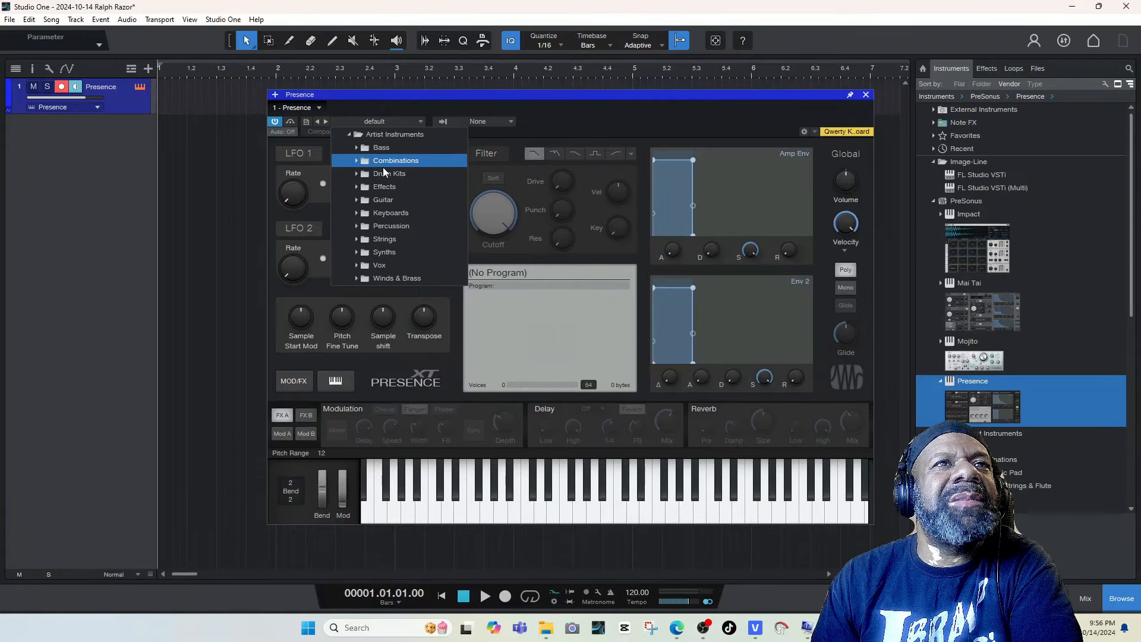
click(373, 266)
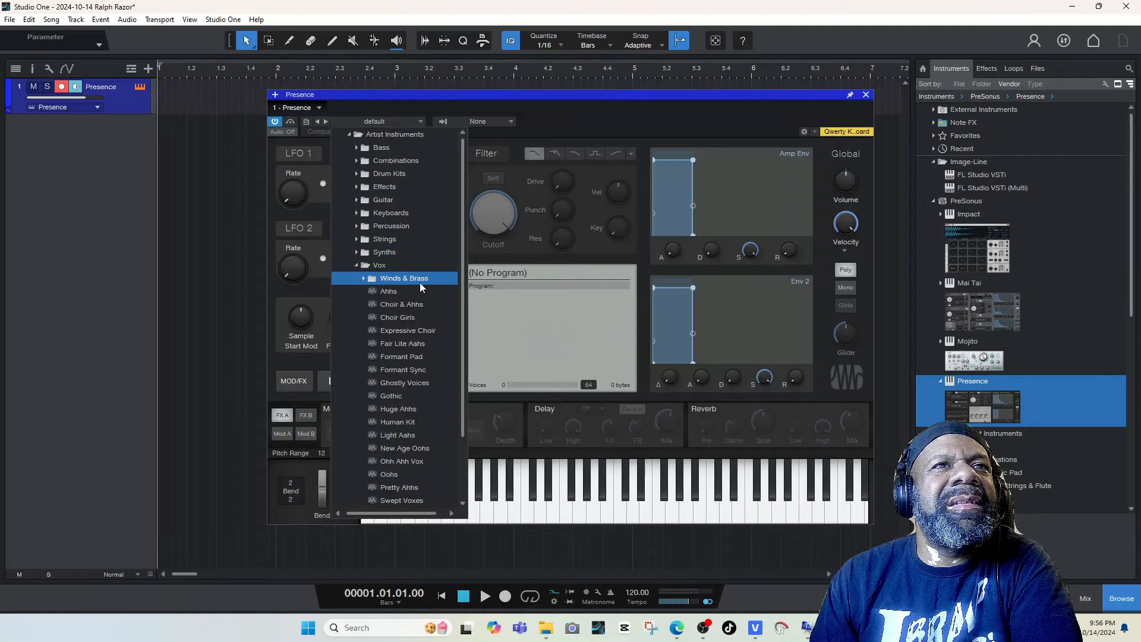
scroll(420, 283, down, 1)
click(409, 319)
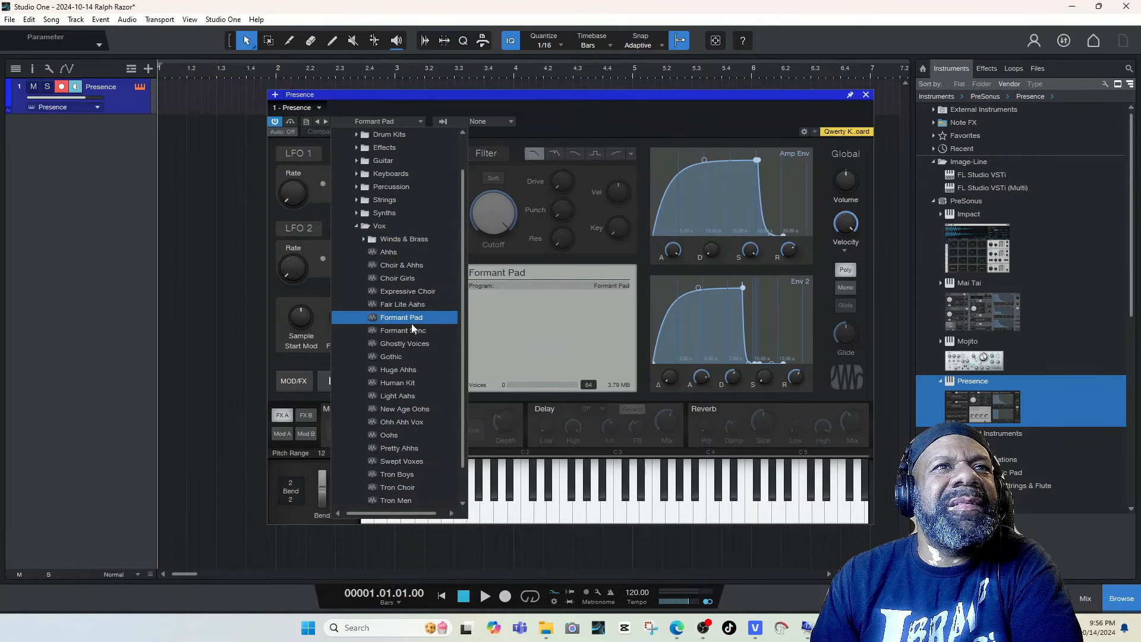
click(410, 344)
- Audition the loaded preset on Presence's on-screen keyboard and close the instrument window
click(597, 521)
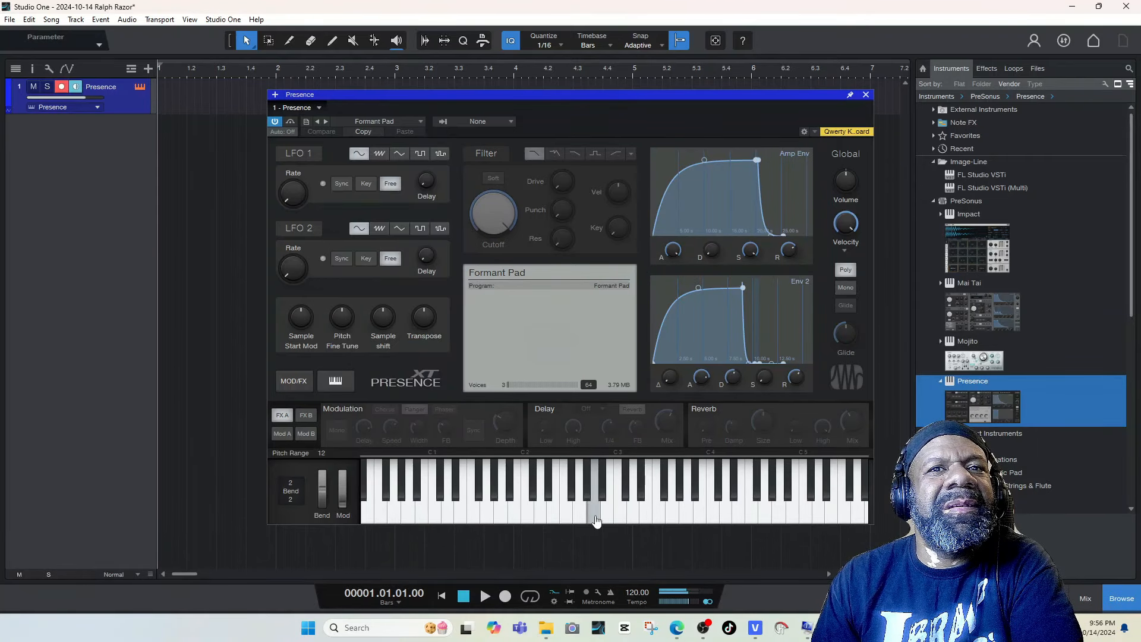
drag(597, 522, 597, 520)
mouse_move(597, 520)
mouse_down()
mouse_move(634, 518)
mouse_move(555, 514)
mouse_move(638, 508)
mouse_up()
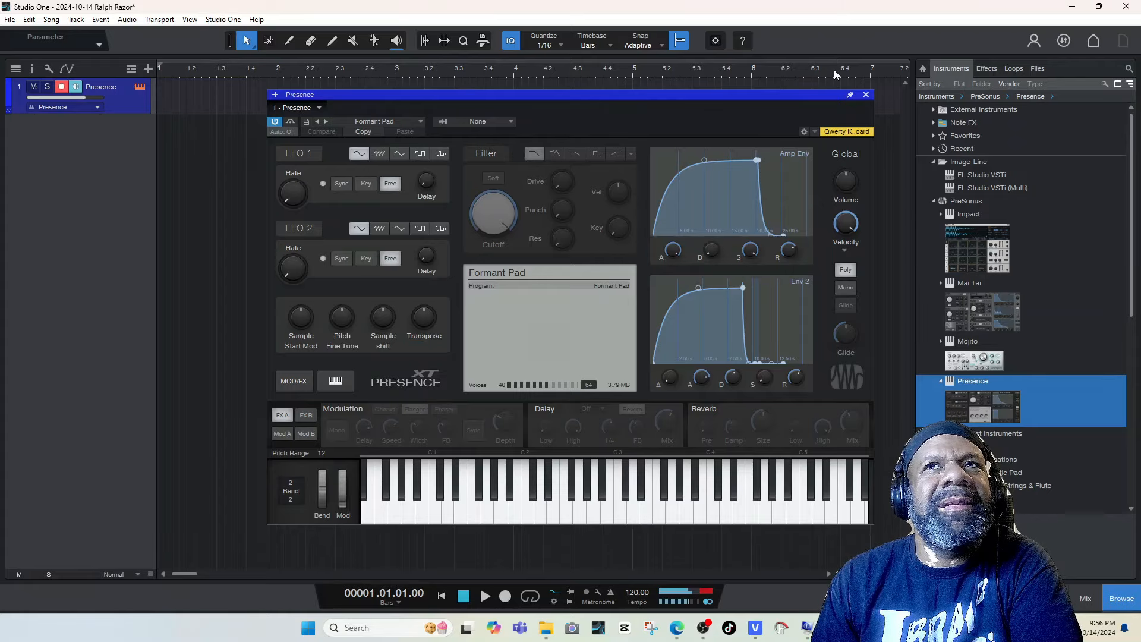
click(866, 96)
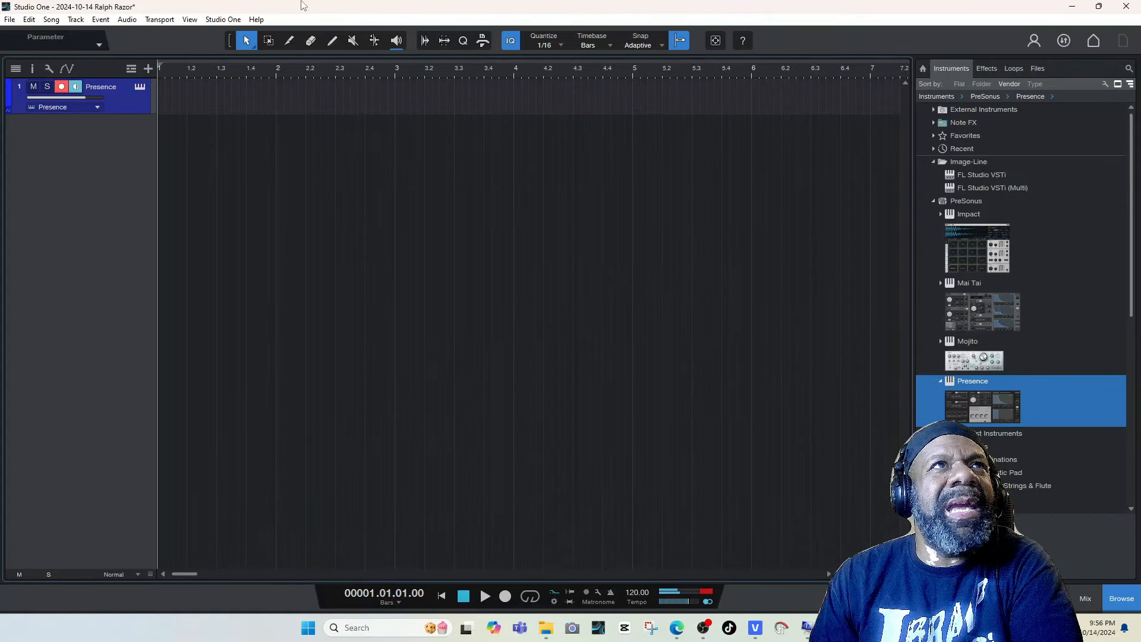
- Draw an instrument part on the Presence track from bar 1 to bar 3 and open it in the note editor
click(333, 43)
drag(167, 96, 400, 94)
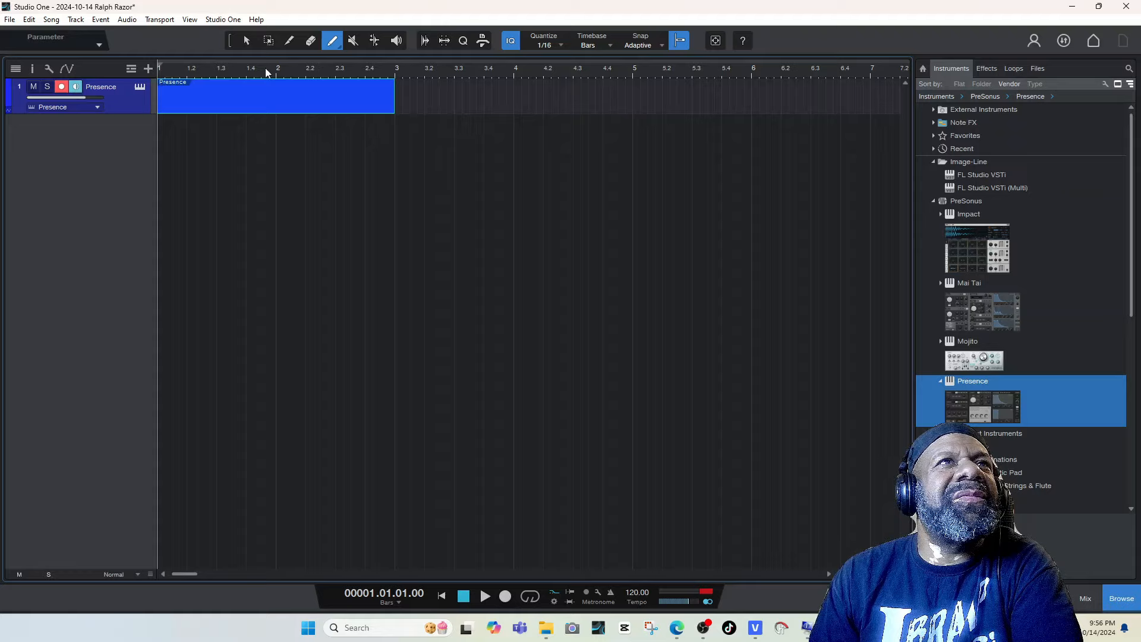
click(245, 41)
double_click(240, 93)
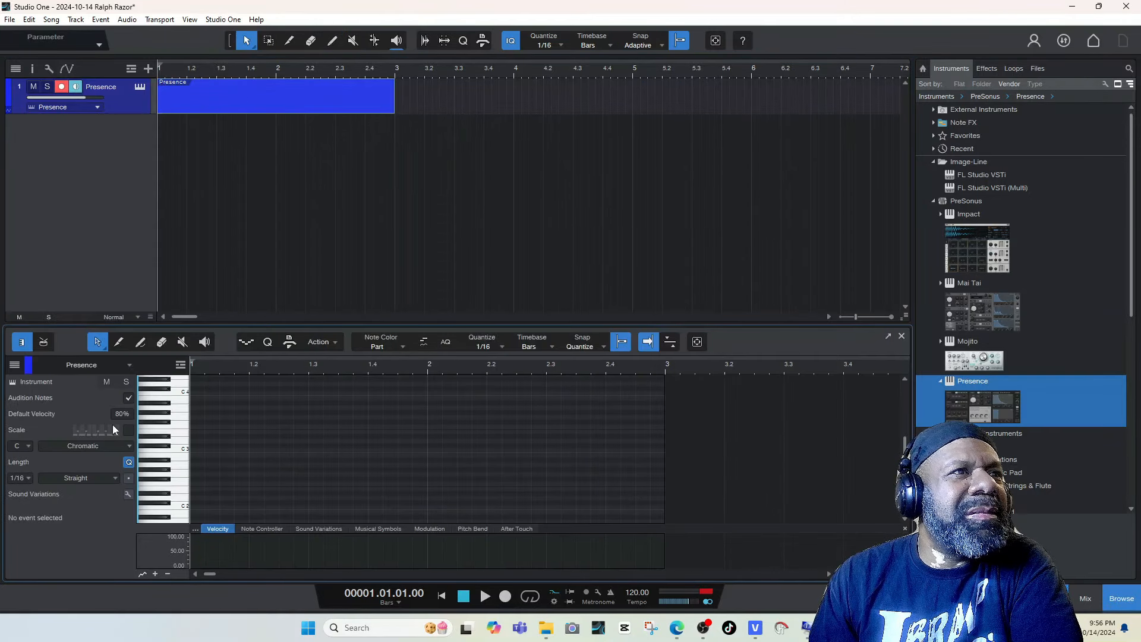
- Set the note editor's scale to F Melodic Minor and enable it
click(23, 446)
click(24, 525)
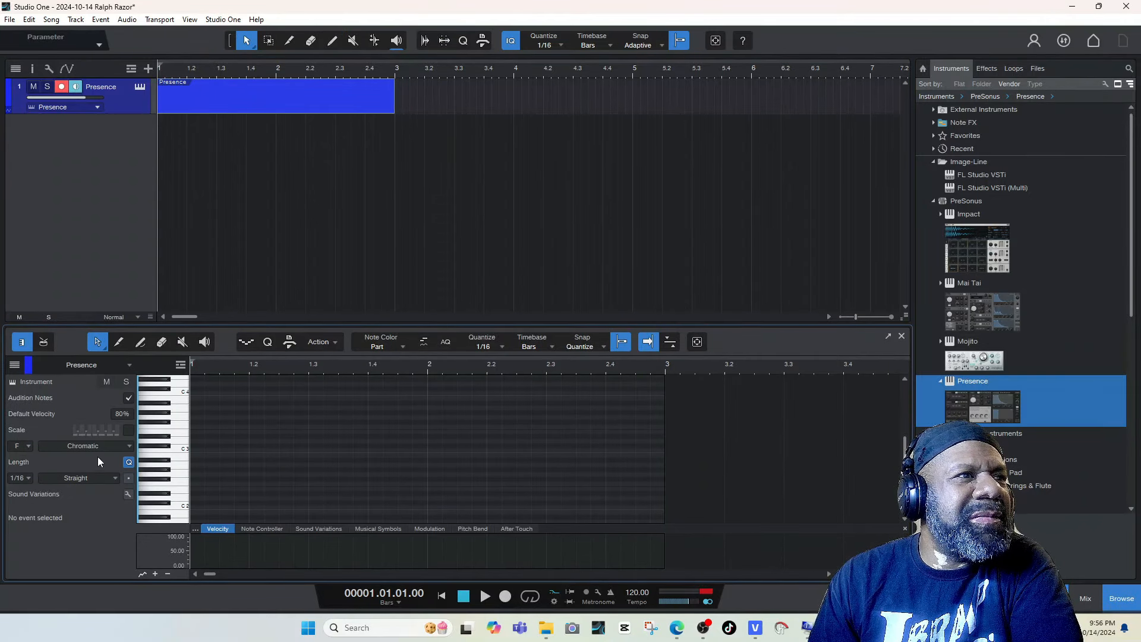
click(28, 446)
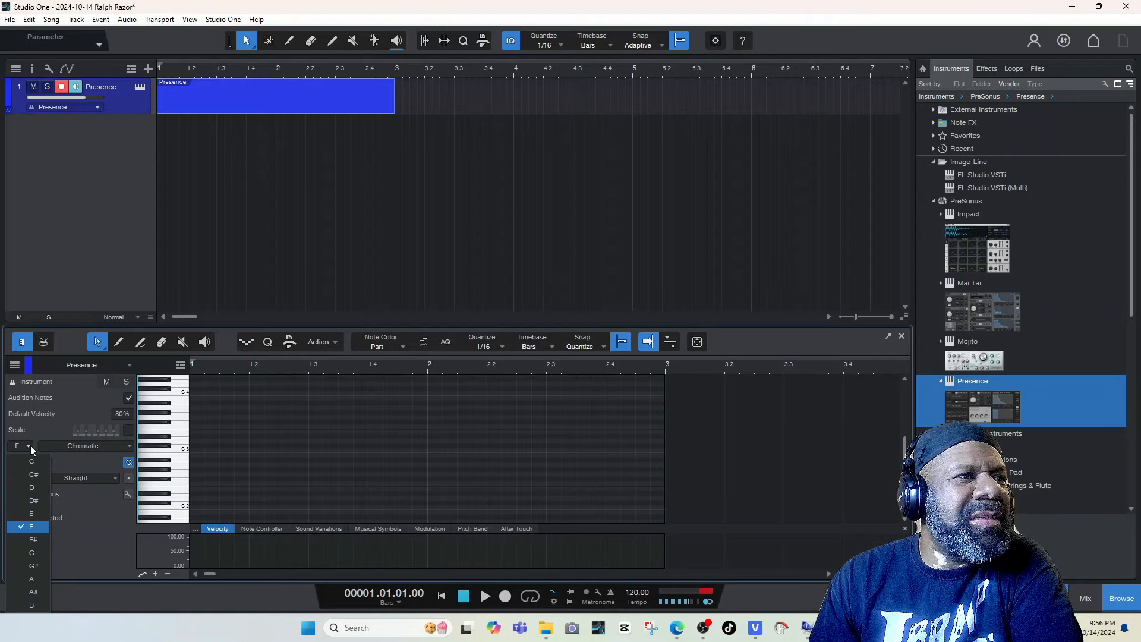
click(80, 445)
click(85, 447)
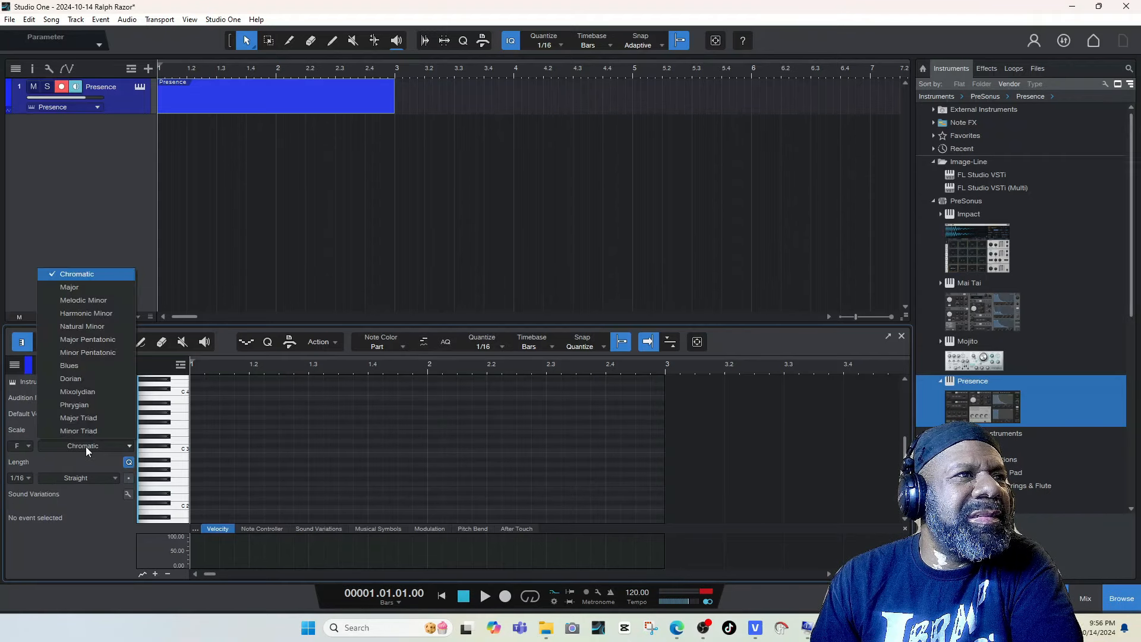
click(108, 301)
click(129, 429)
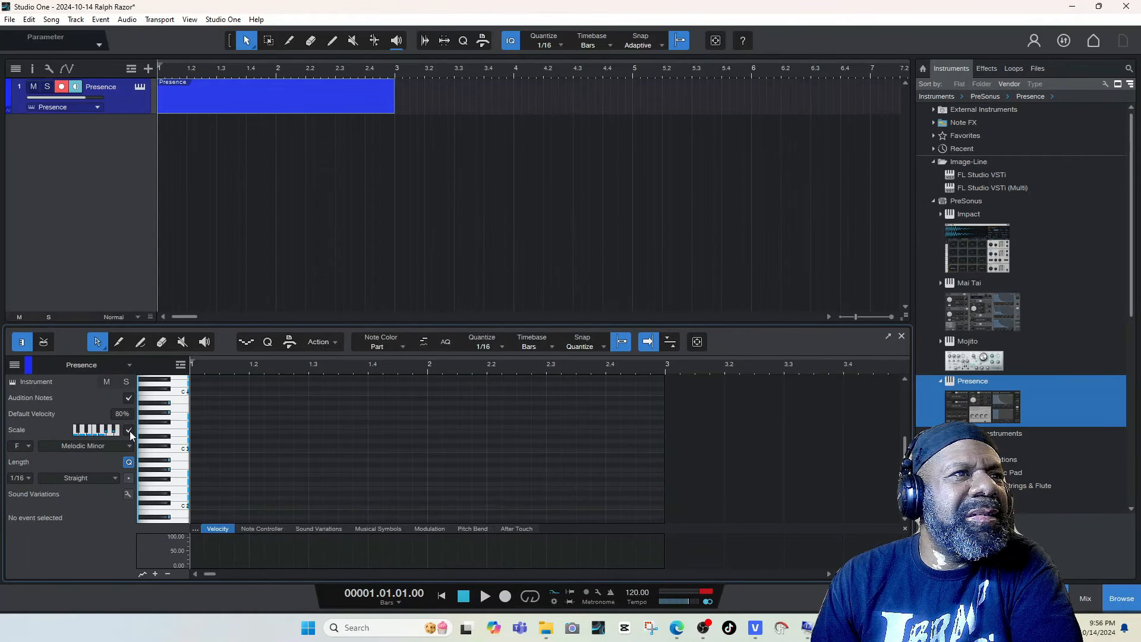
- Audition a few keys, draw a one-beat C3 note at the start of bar 1, and play it with the metronome on
click(183, 492)
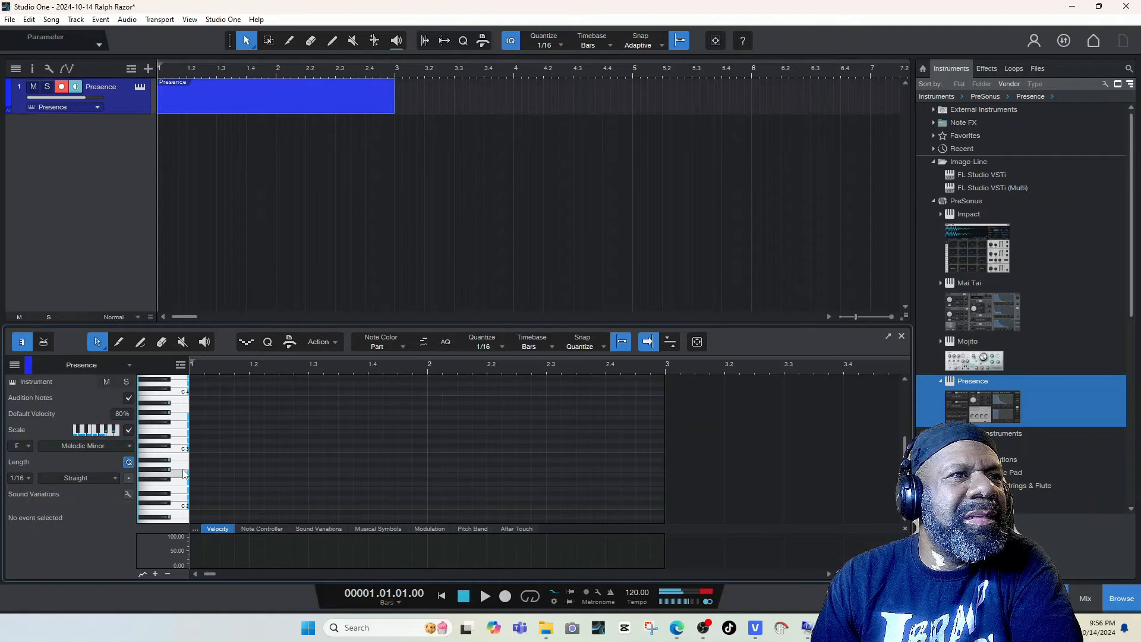
click(184, 451)
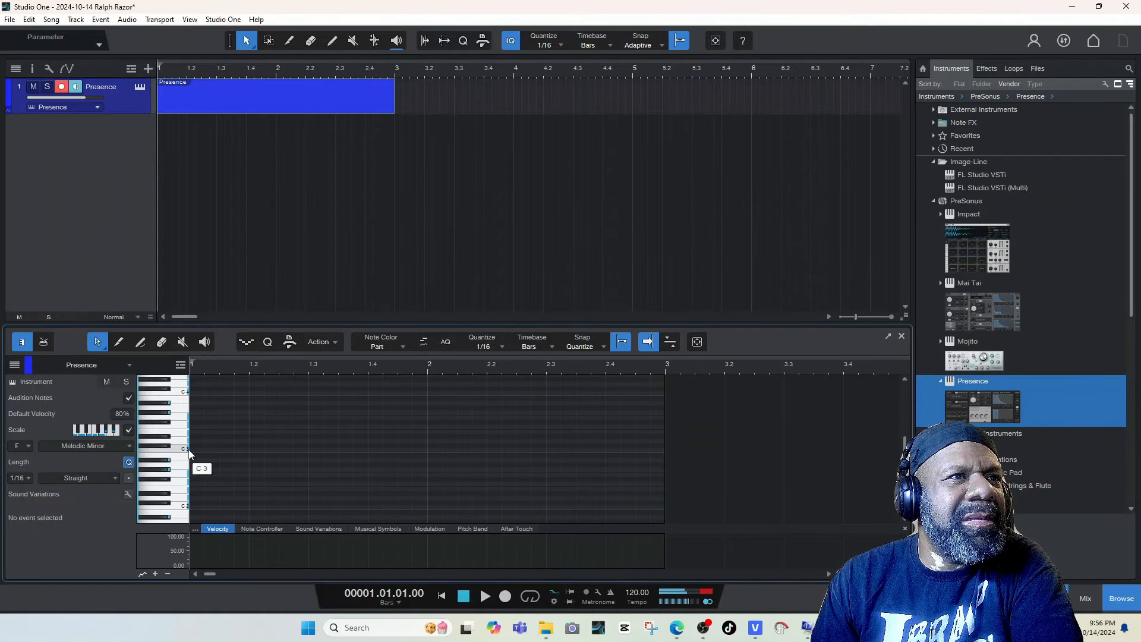
click(143, 344)
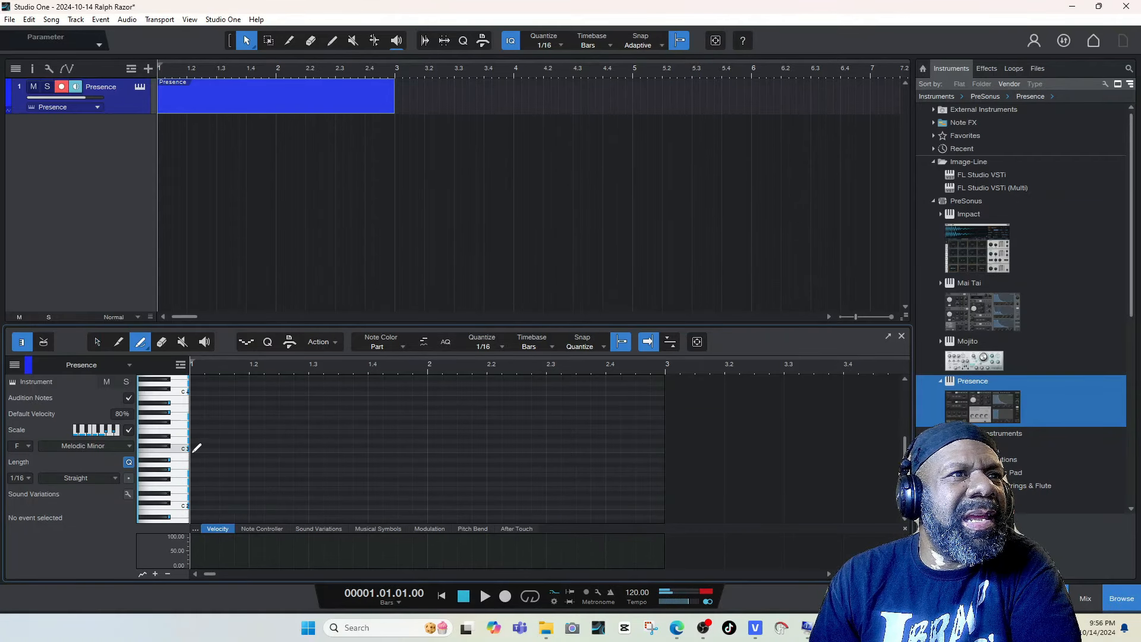
drag(234, 444, 249, 447)
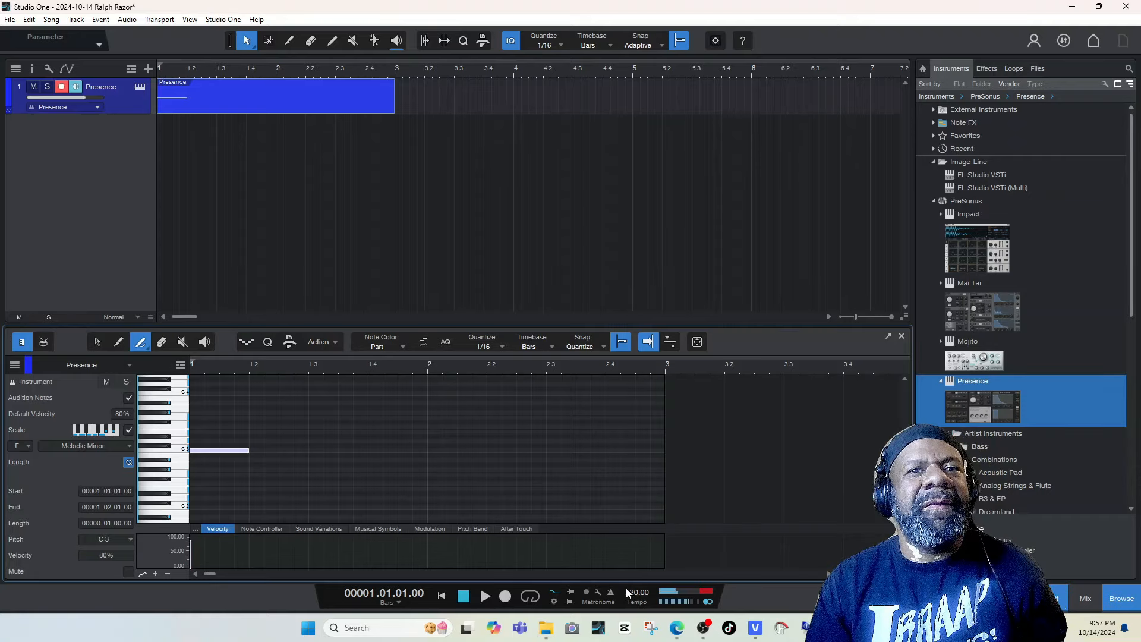
click(609, 592)
key(space)
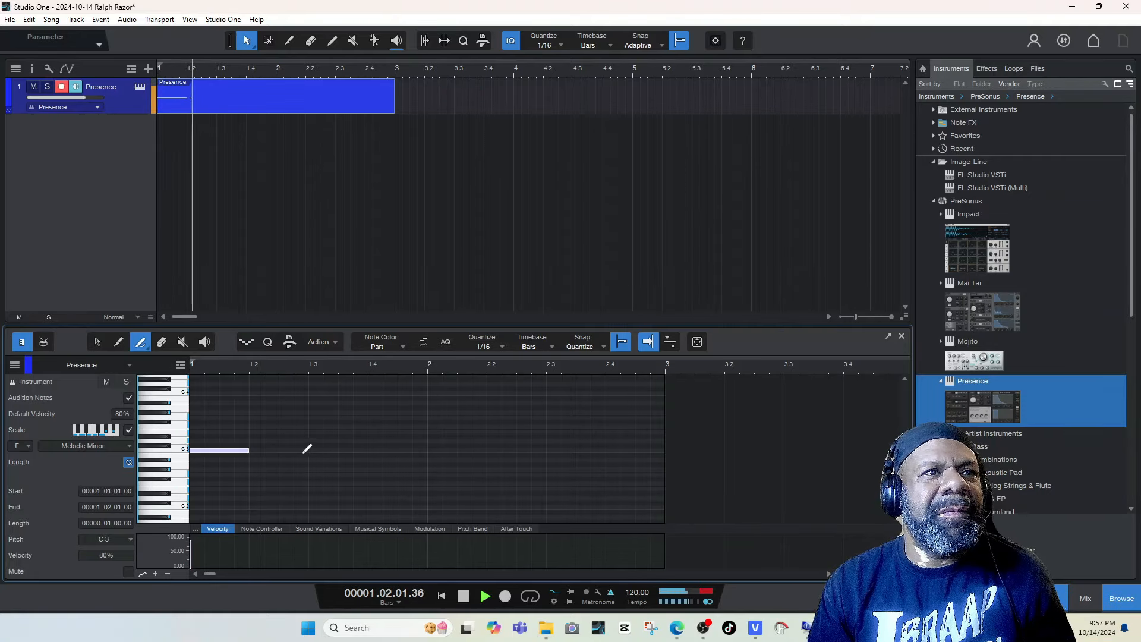
key(space)
- Draw one-beat notes D3 on beat 2 and A#3 on beat 3 of bar 1, playing back the part
drag(252, 438, 312, 439)
key(space)
key(space)
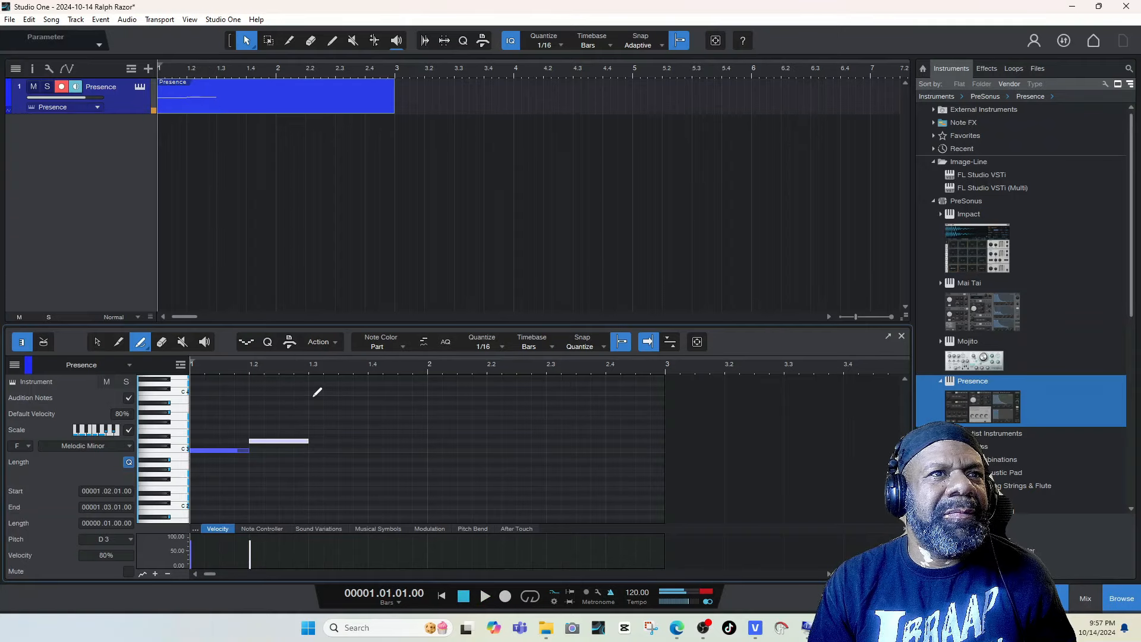
drag(314, 396, 370, 400)
key(space)
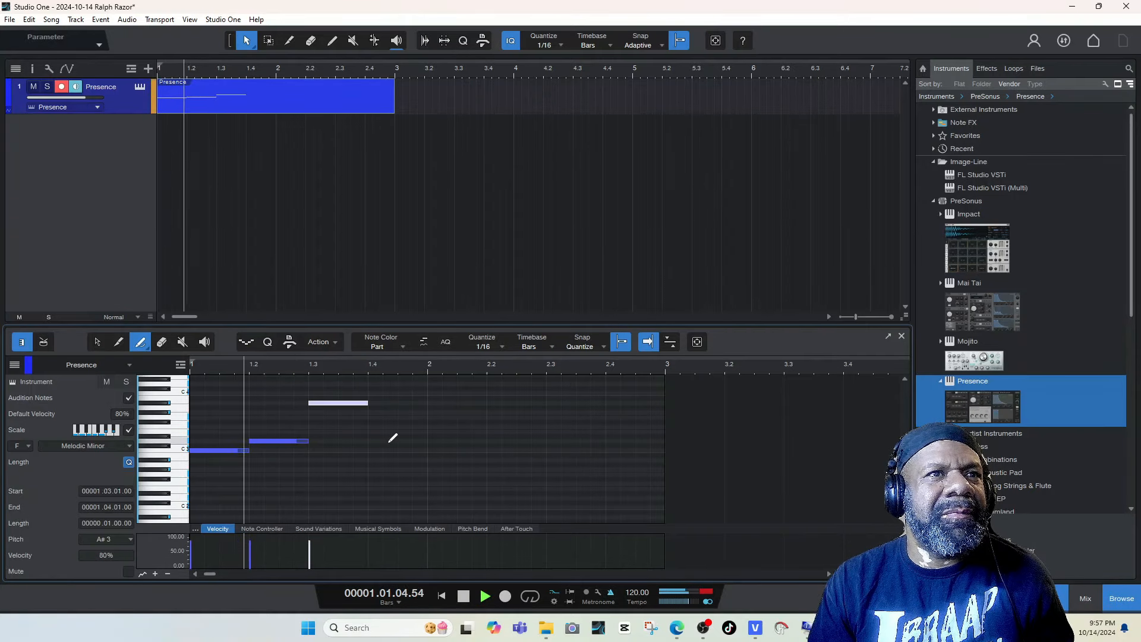
key(space)
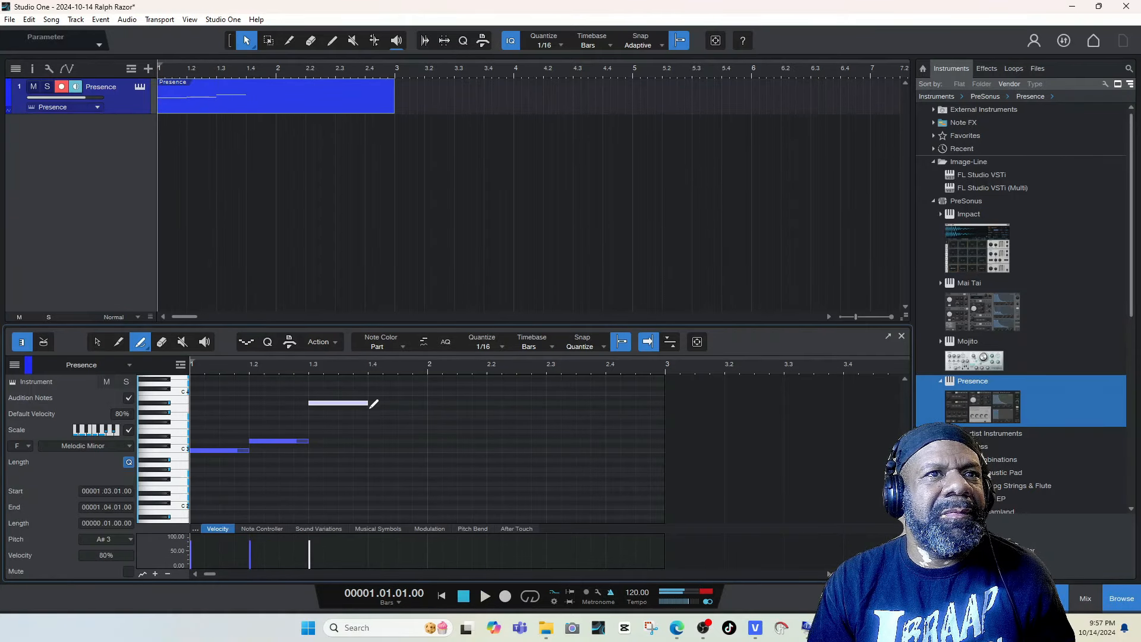
- Try a one-beat G#3 note on beat 4 of bar 1, play it back and erase it
drag(376, 411, 427, 409)
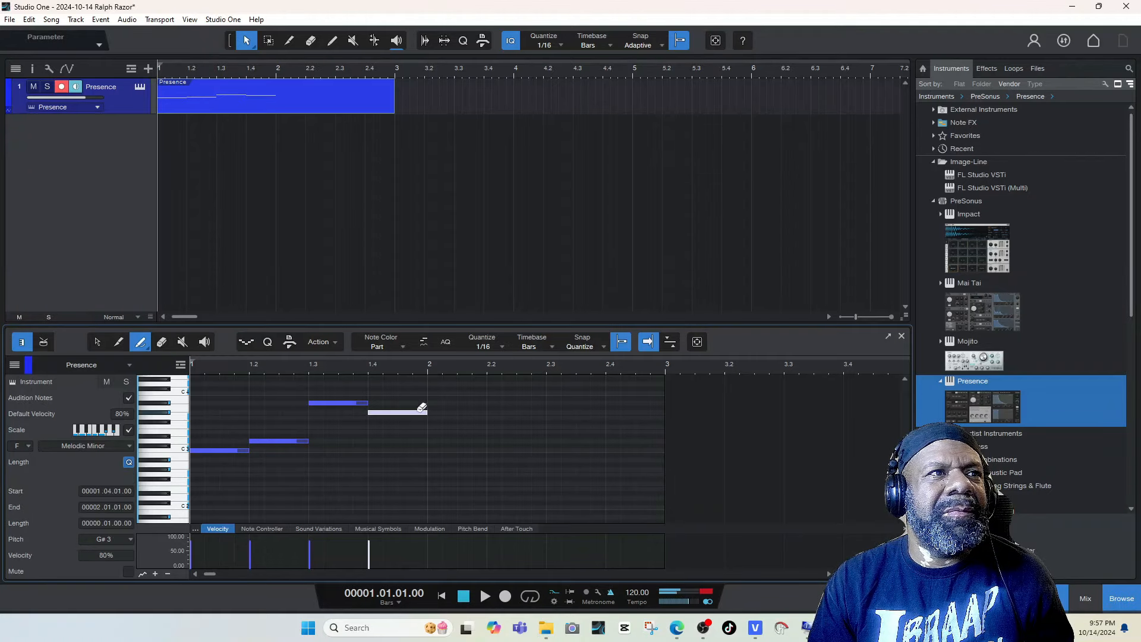
key(space)
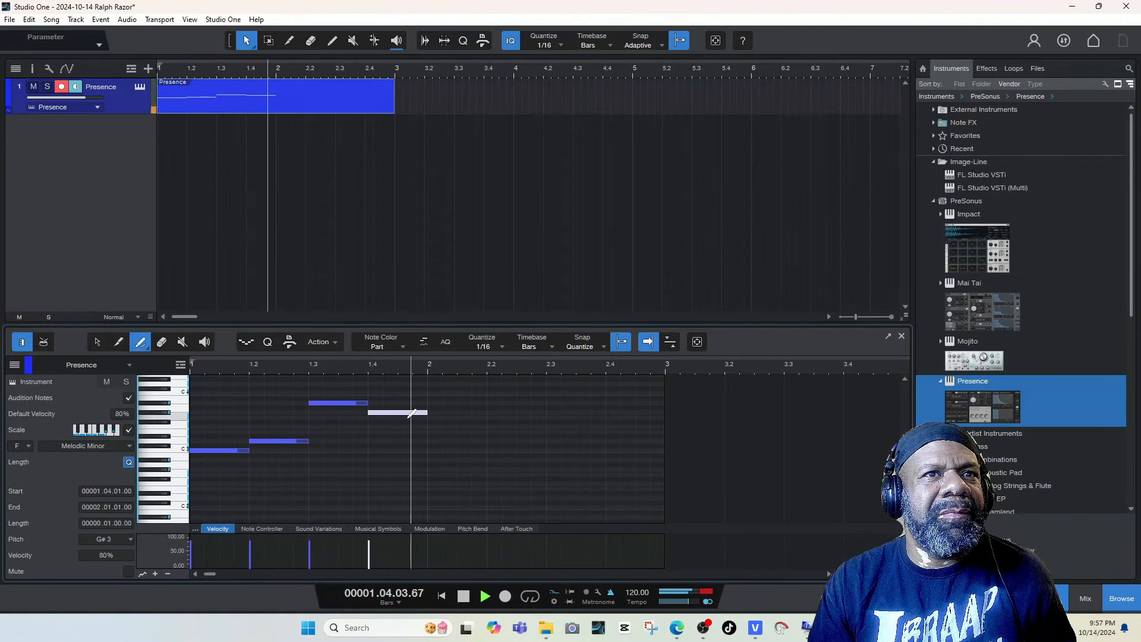
key(space)
click(386, 409)
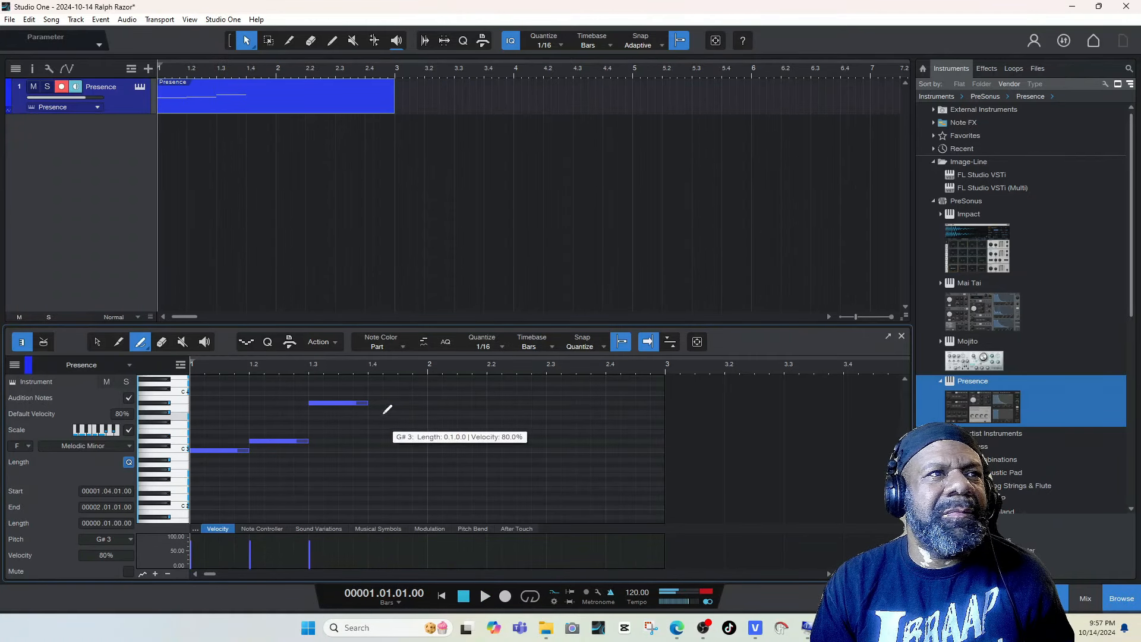
- With the scale turned off, move the beat 3 note of bar 1 down to D#3 and play back the melody
key(space)
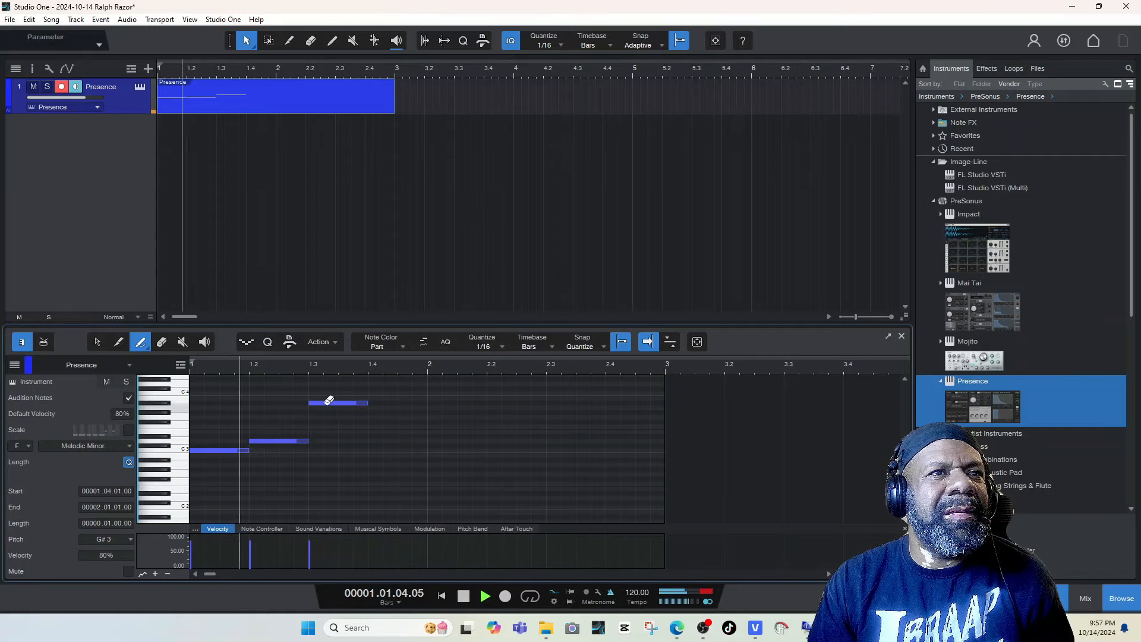
key(space)
click(98, 344)
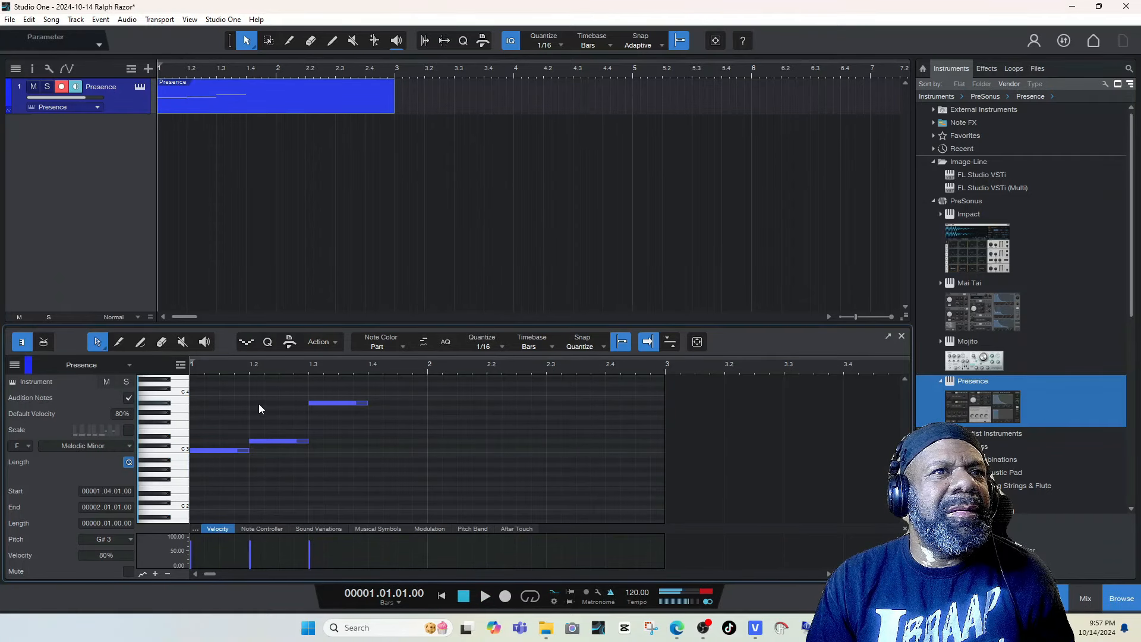
drag(325, 401, 332, 437)
key(space)
key(space)
key(space)
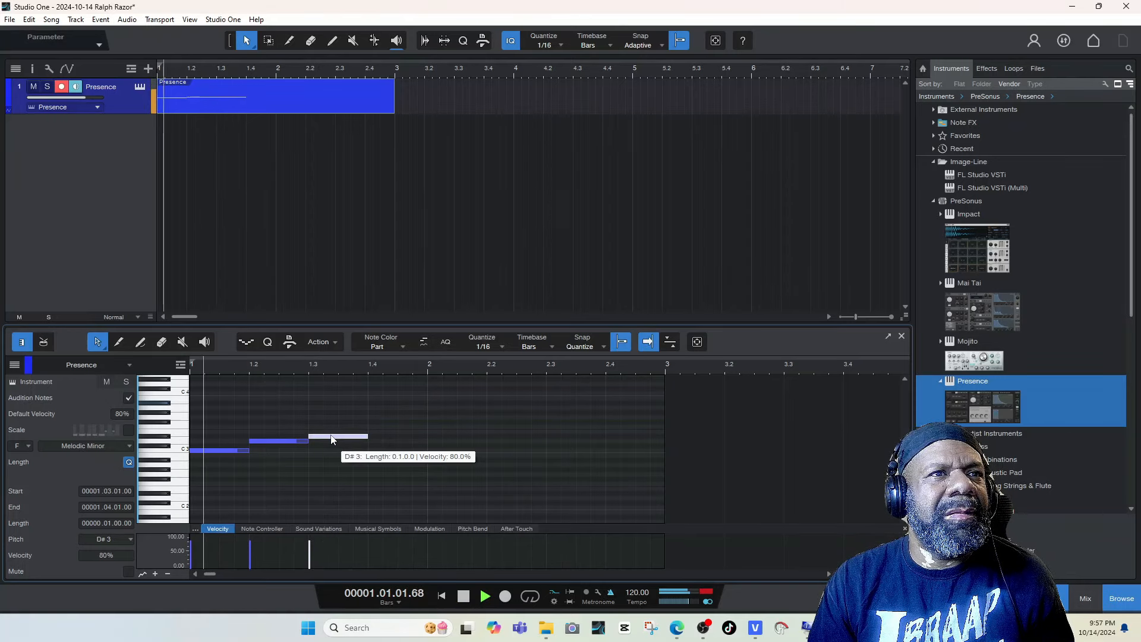
key(space)
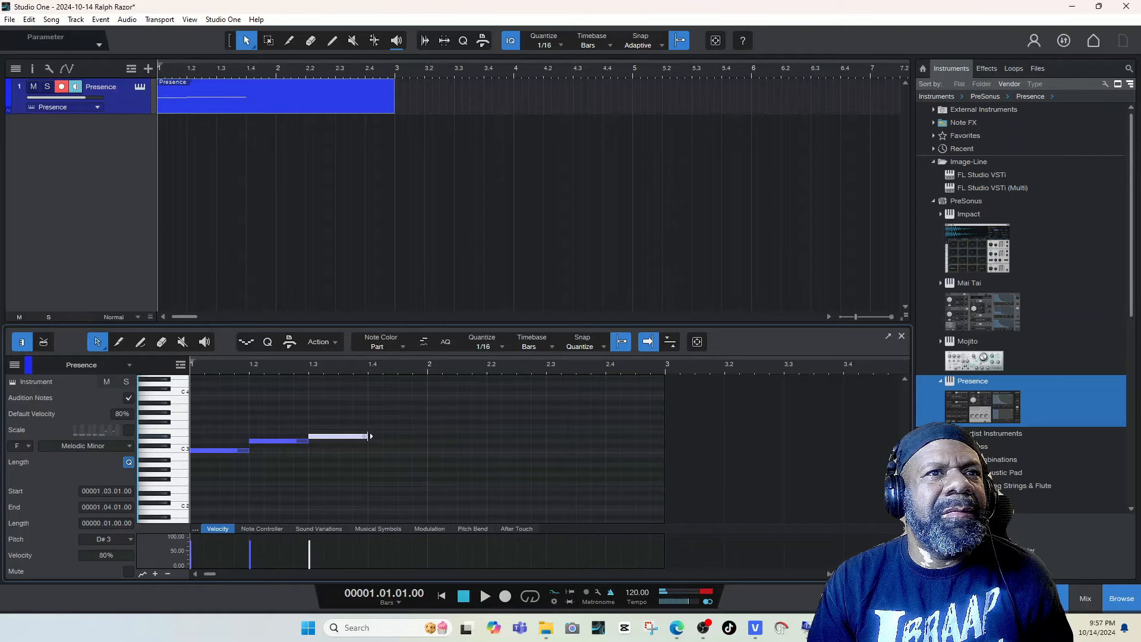
- Lengthen the D#3 note to two beats so it ends at bar 2, and play back the melody
drag(369, 436, 429, 436)
key(space)
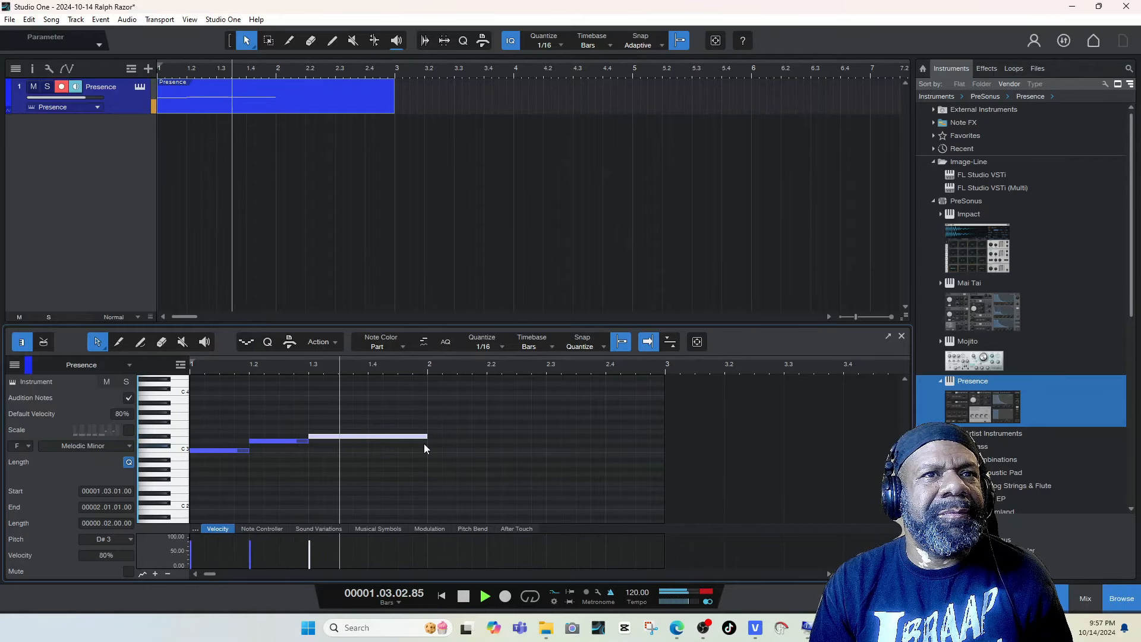
key(space)
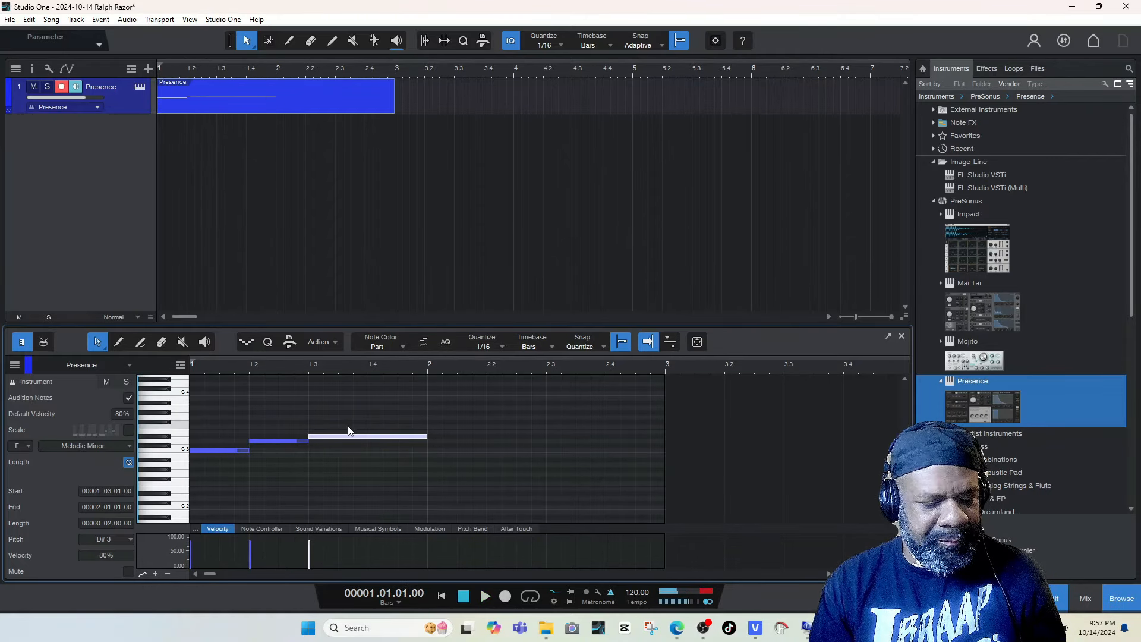
- Duplicate the D#3 note into bar 2, lower the copy to D3 and lengthen it to the end of the part during playback
key(d)
drag(445, 441, 446, 445)
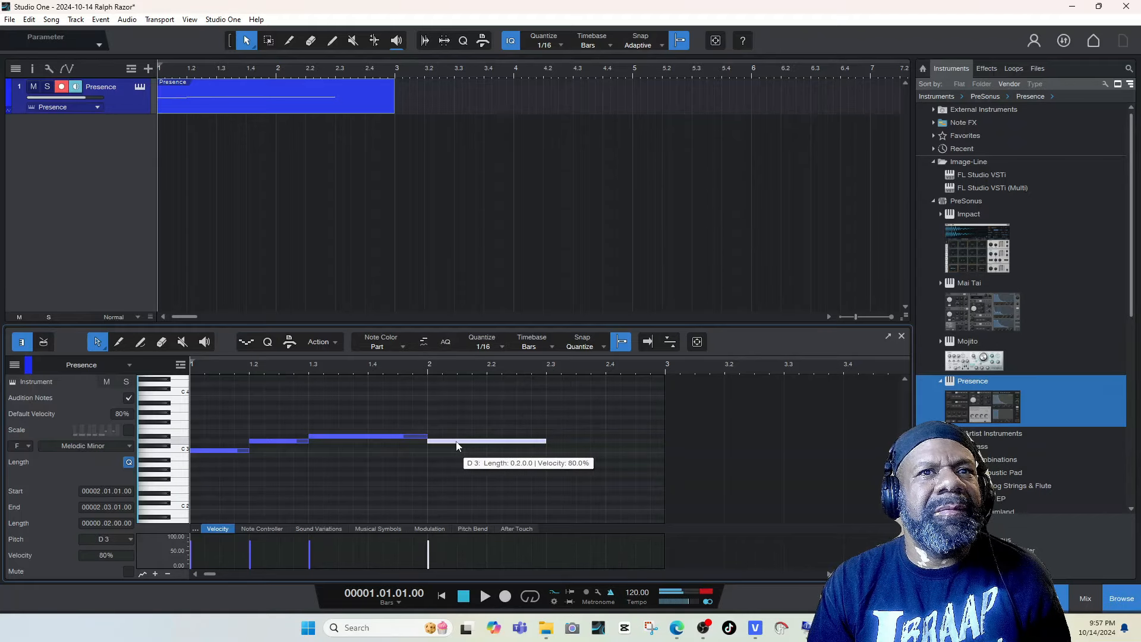
key(space)
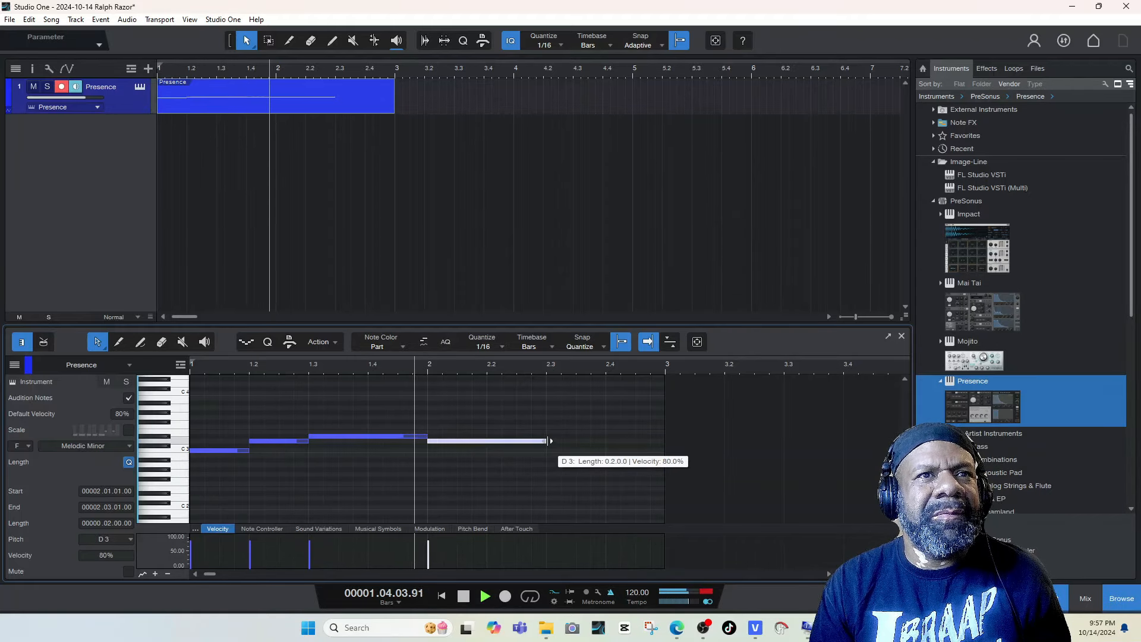
drag(546, 441, 665, 442)
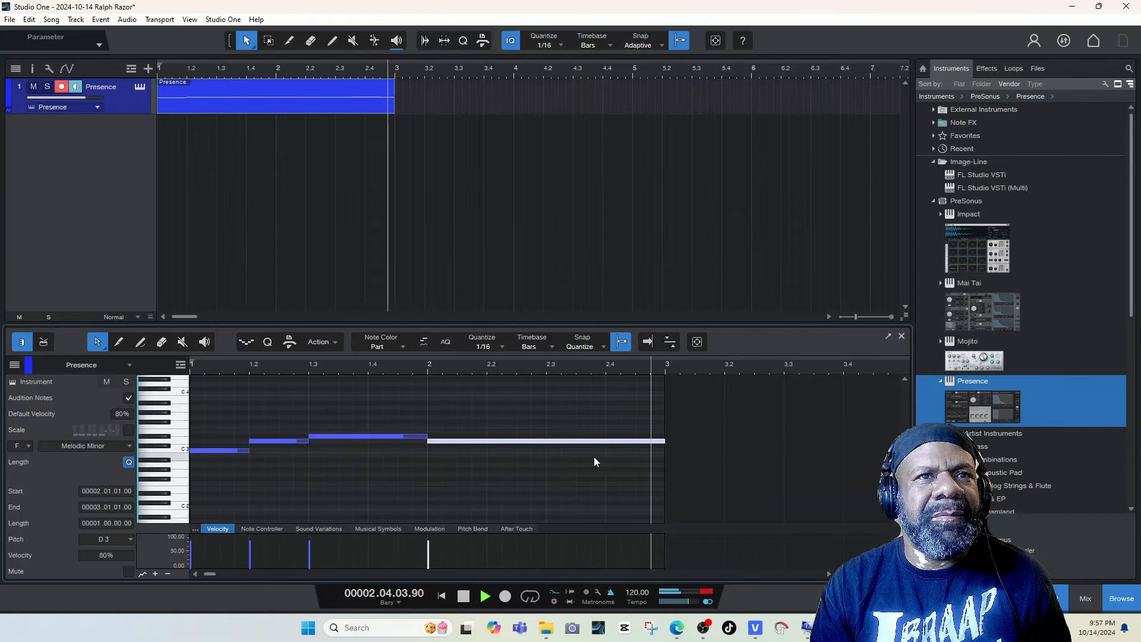
- Shorten the bar 2 D3 note to two beats, duplicate it onto beat 3 with the copy lowered to C3, and play back
key(space)
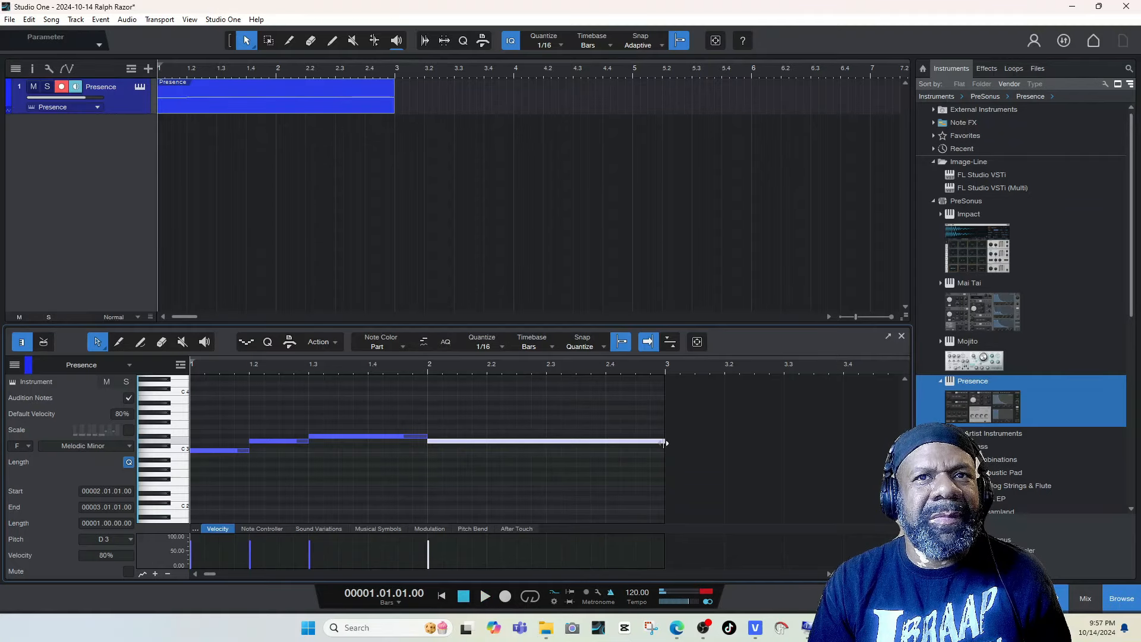
drag(665, 443, 550, 441)
key(d)
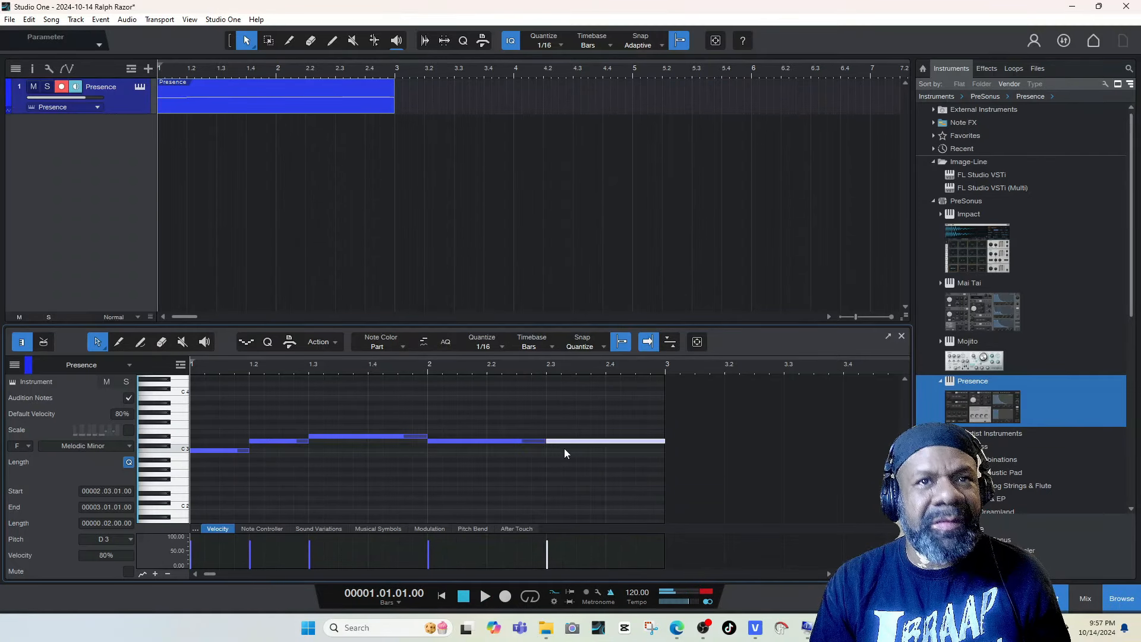
drag(568, 447, 569, 456)
key(space)
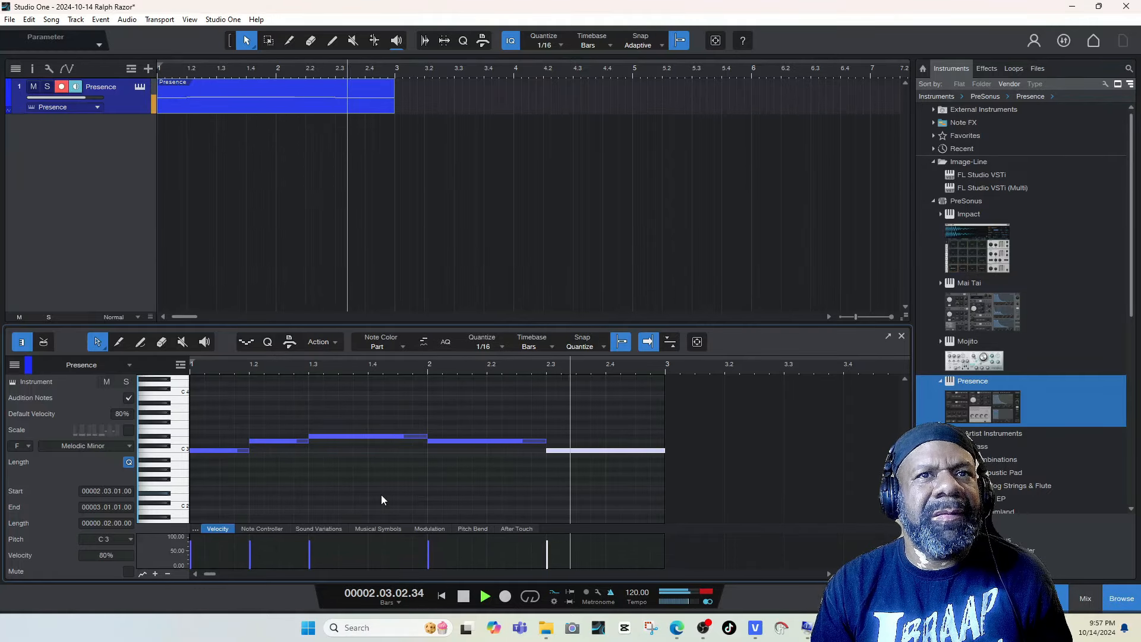
key(space)
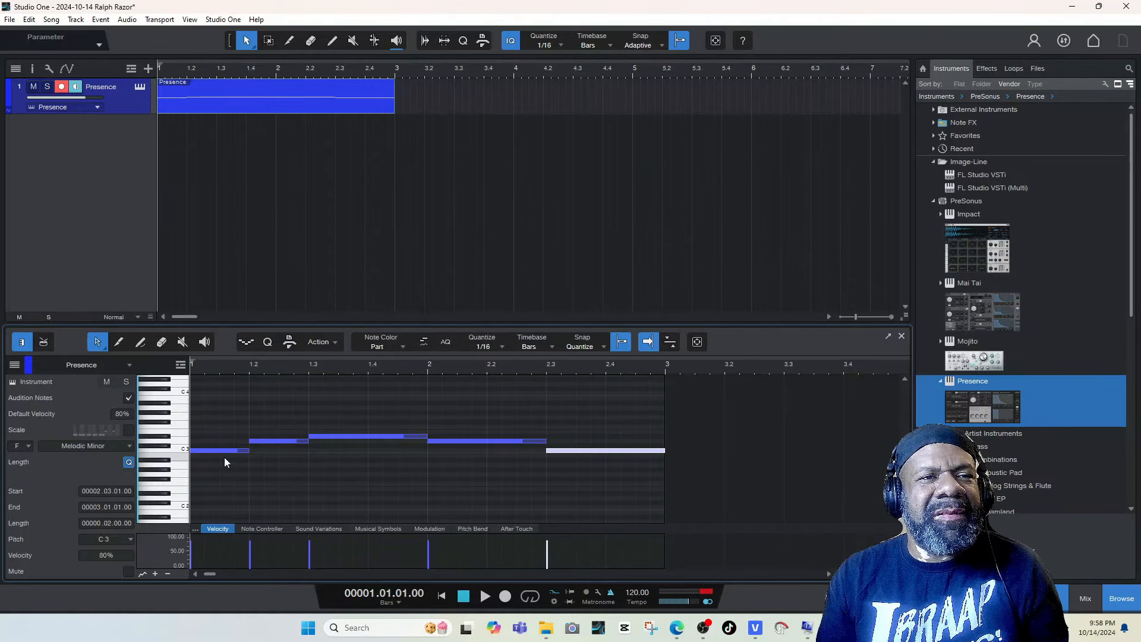
- Audition the C3 key and the melody, and try a short painted C#4 note at the start of bar 1
click(186, 451)
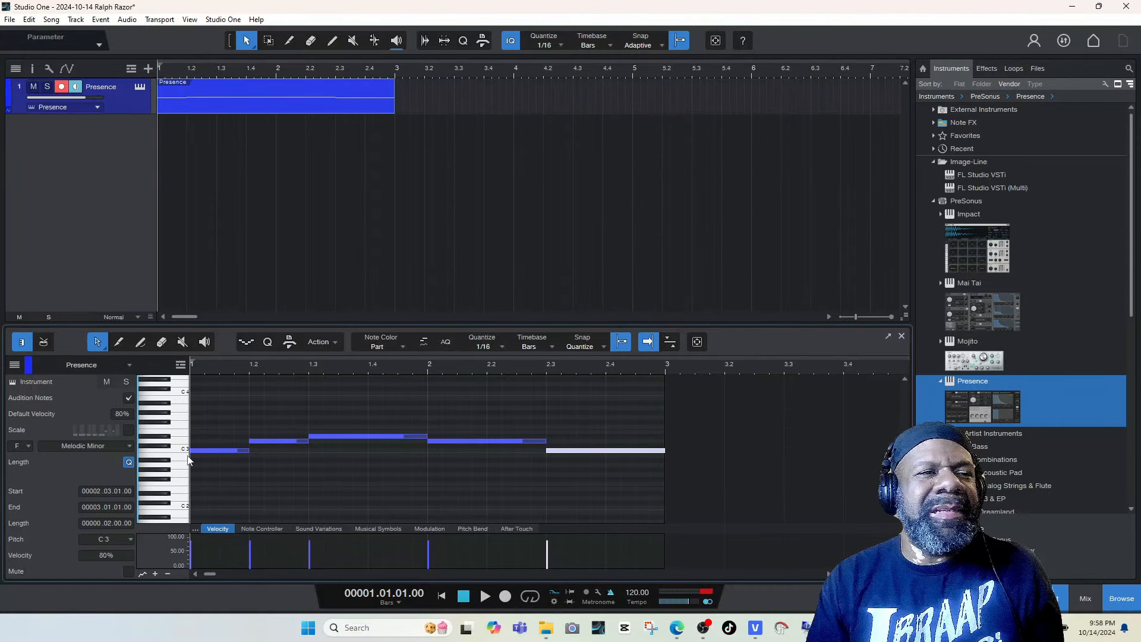
scroll(175, 453, up, 1)
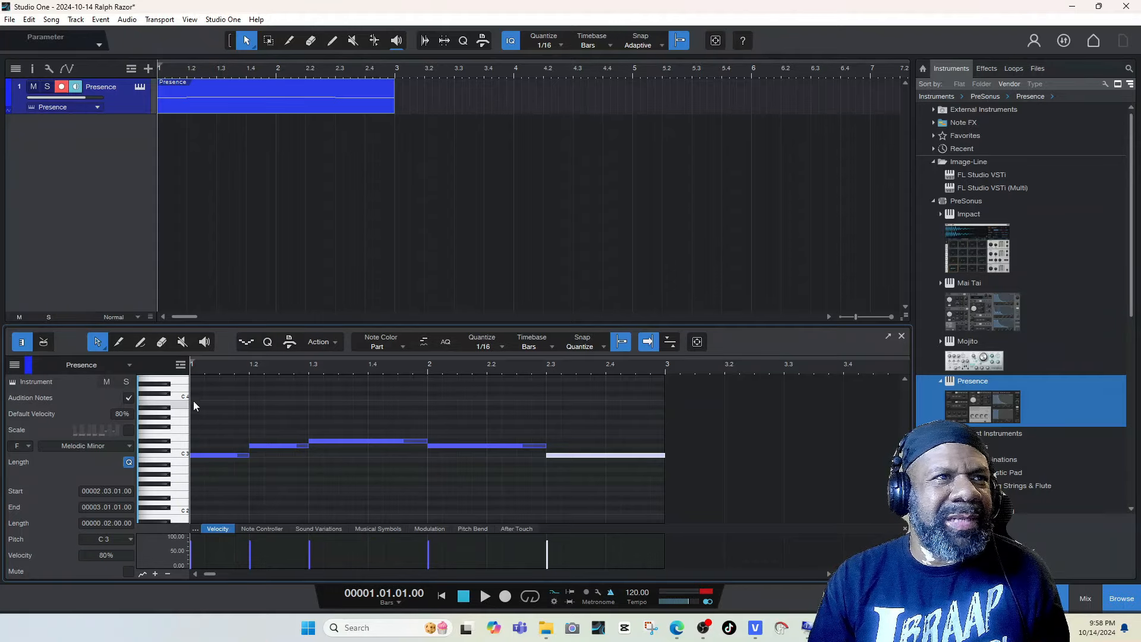
key(space)
click(143, 343)
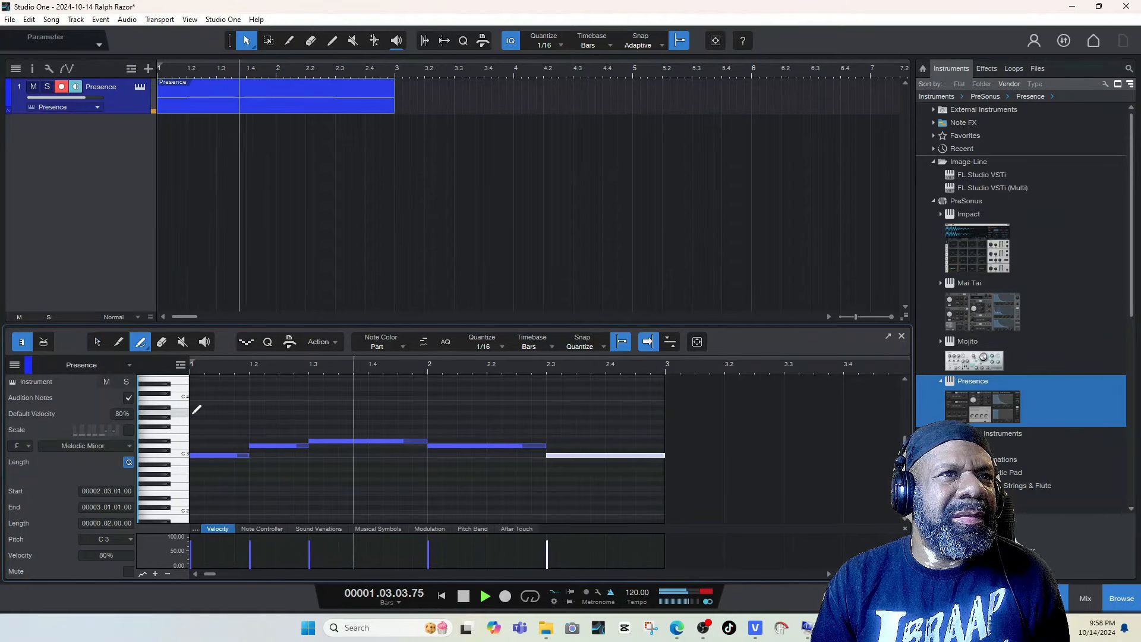
key(space)
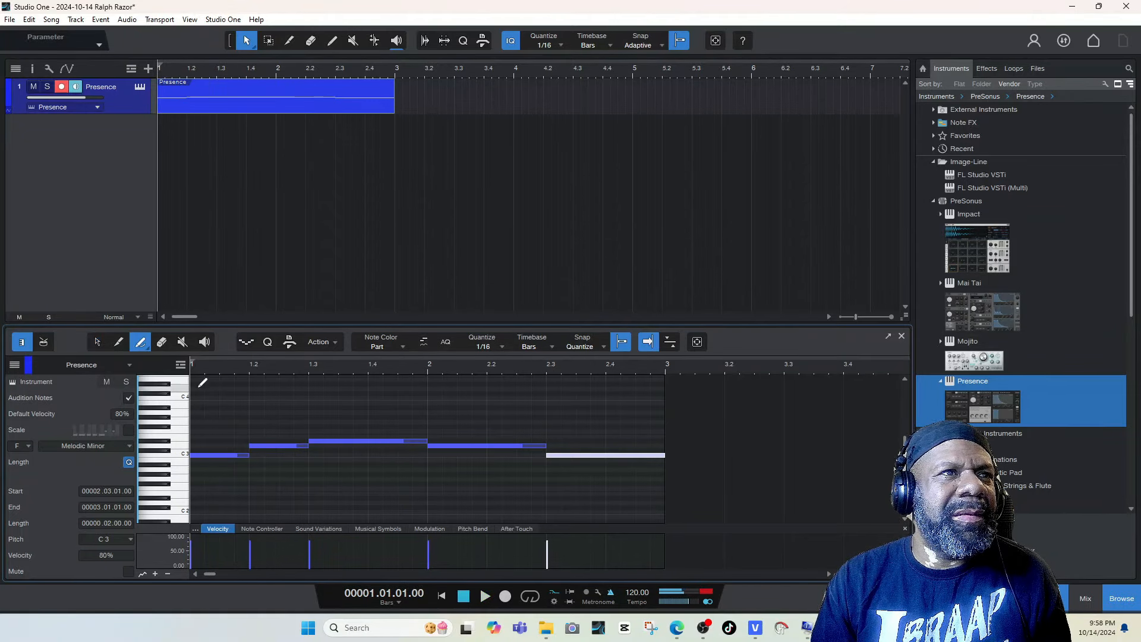
click(198, 390)
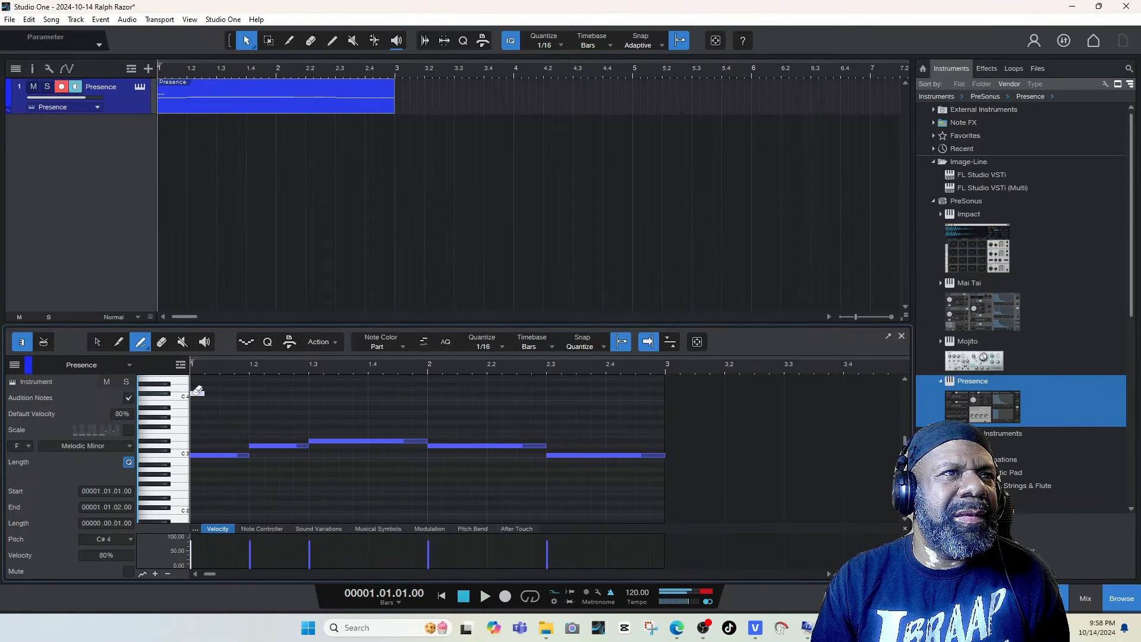
- Turn on the F Melodic Minor scale and replace the C#4 note with a half-beat A#3 note at the start of bar 1
click(128, 430)
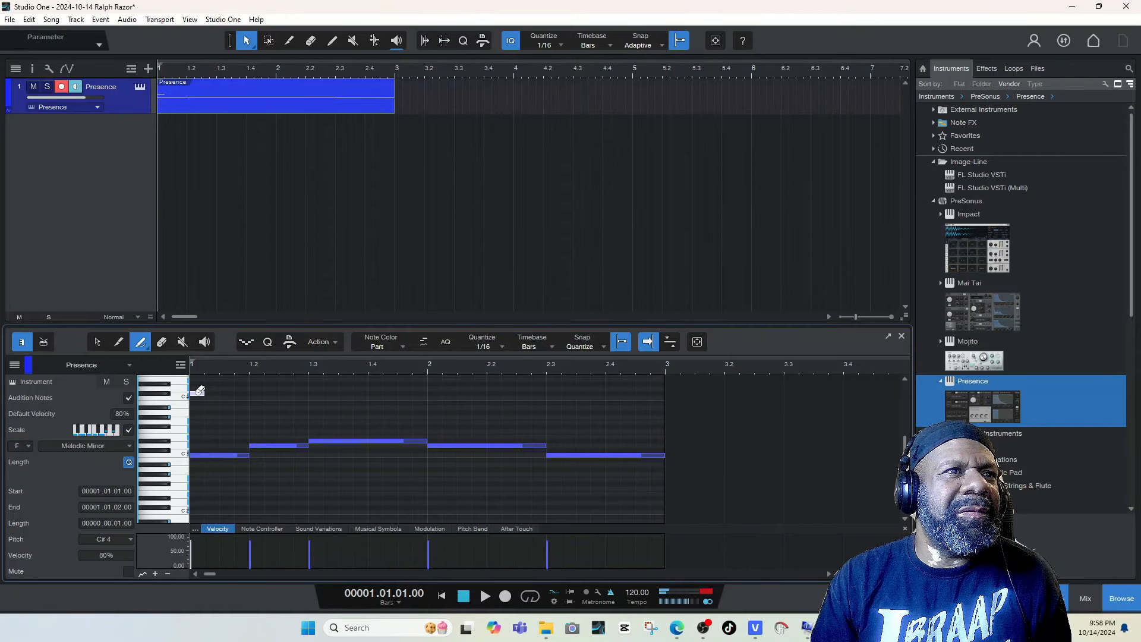
click(198, 395)
click(198, 409)
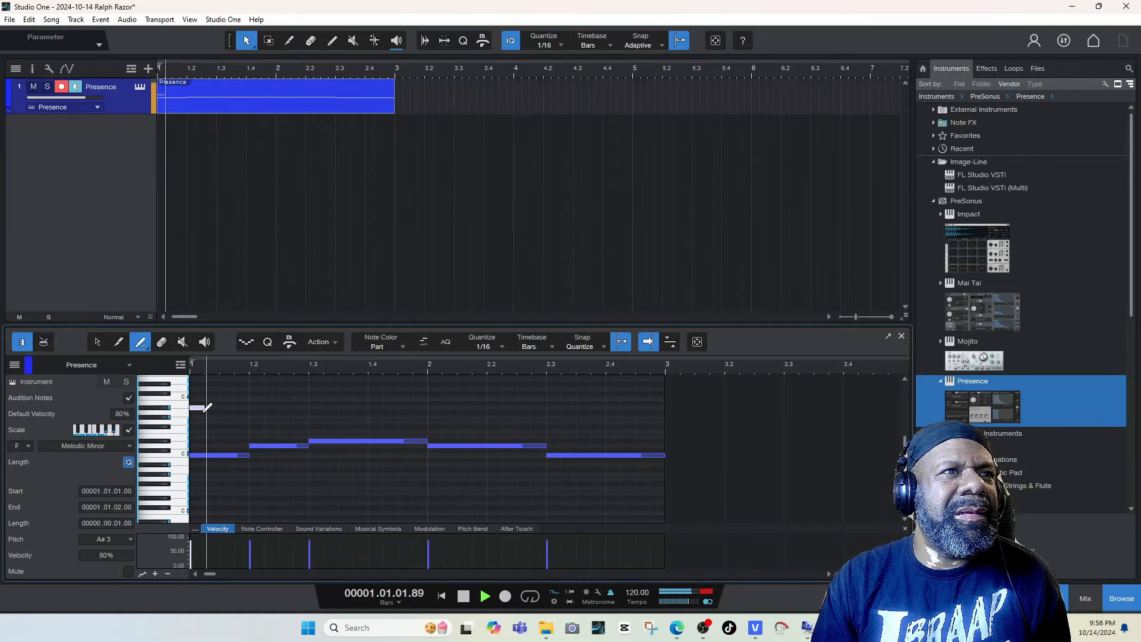
mouse_move(205, 409)
mouse_down()
mouse_move(249, 409)
mouse_move(222, 408)
mouse_up()
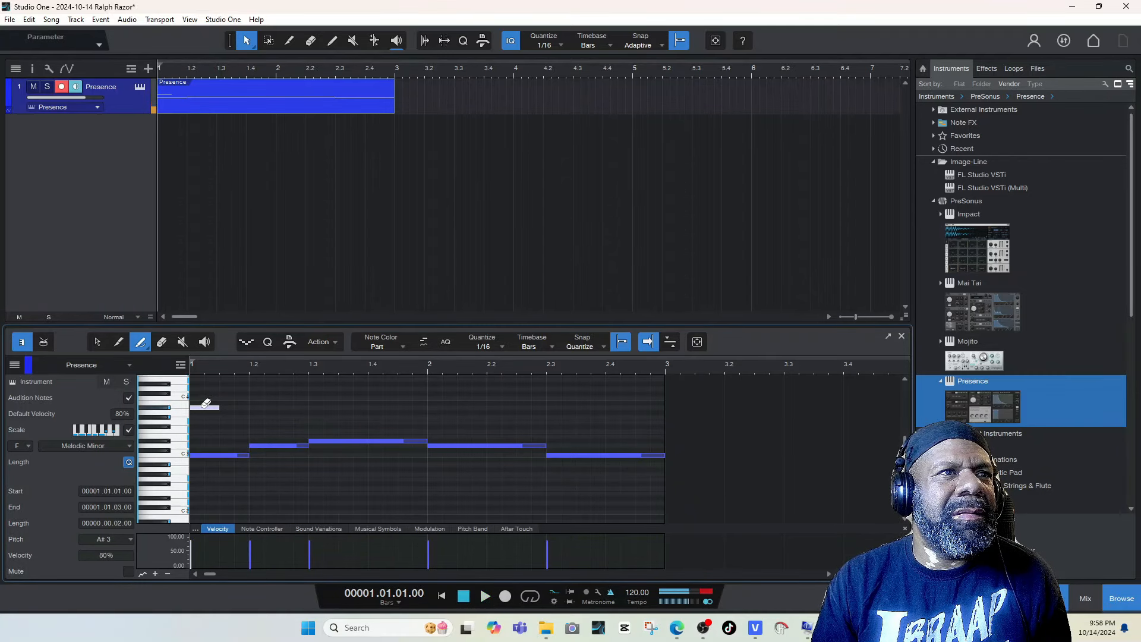
- Replace the A#3 note with a two-beat F2 note at the start of bar 1 and play back the part
drag(195, 489, 304, 490)
key(space)
key(space)
key(space)
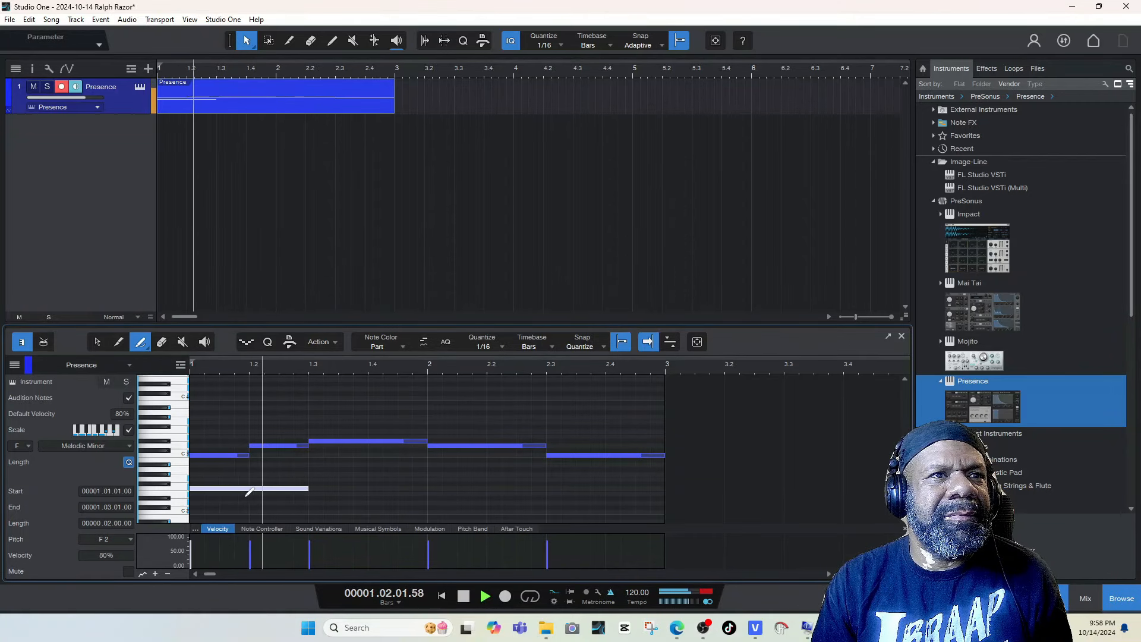
key(space)
- Paint a two-beat F2 note at the start of bar 2, raise it to G2 and play back the part
drag(435, 478, 473, 477)
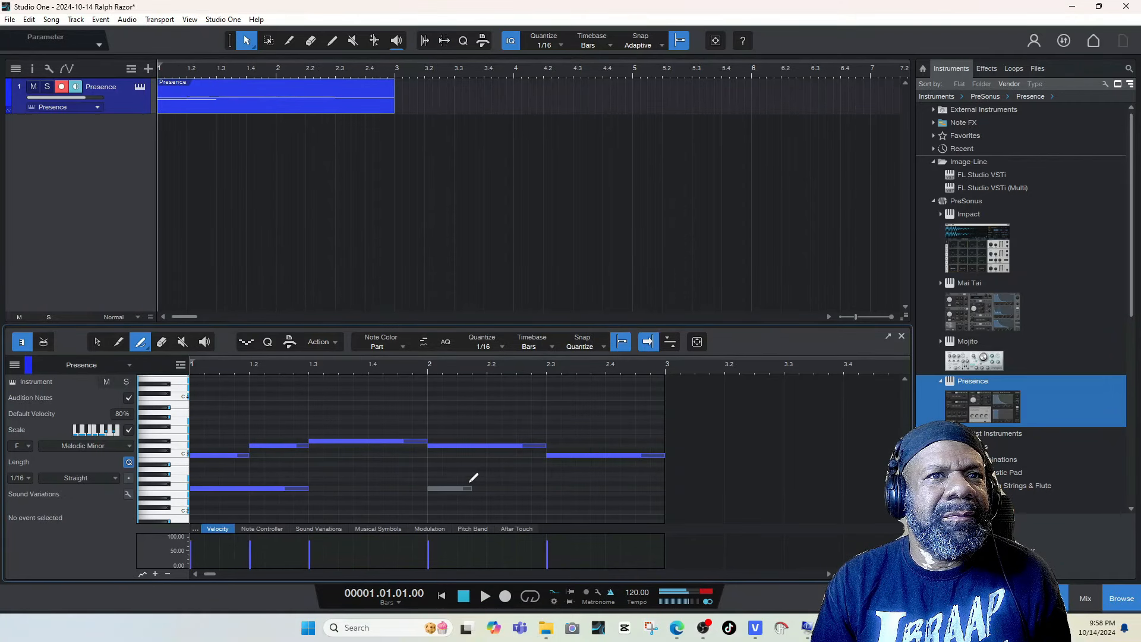
drag(542, 483, 532, 484)
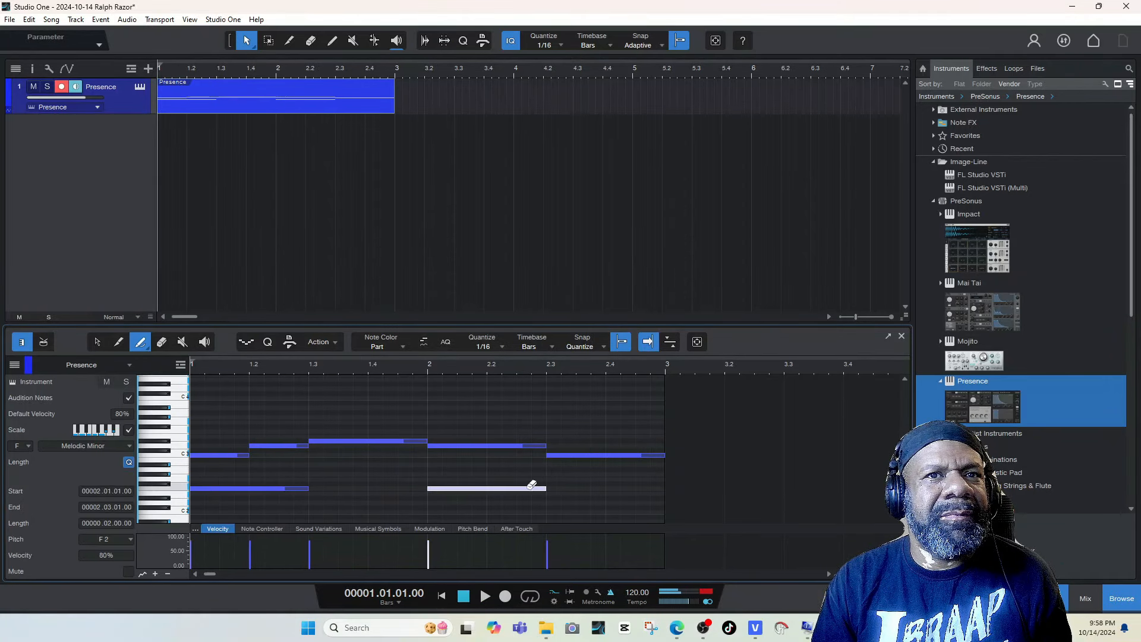
click(100, 344)
drag(457, 491, 456, 480)
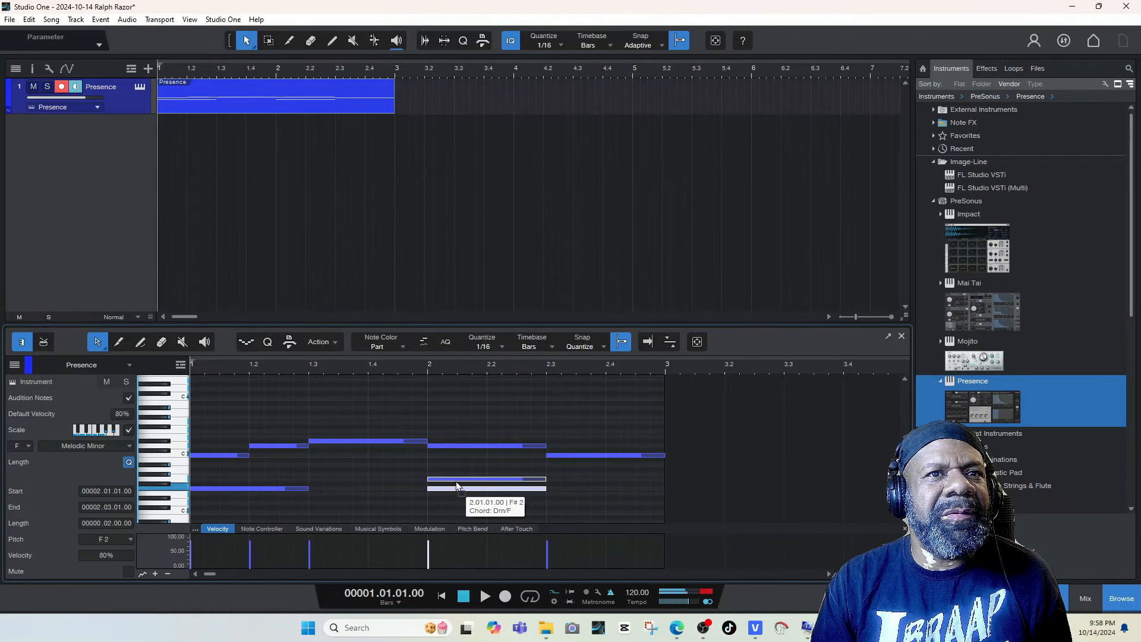
key(space)
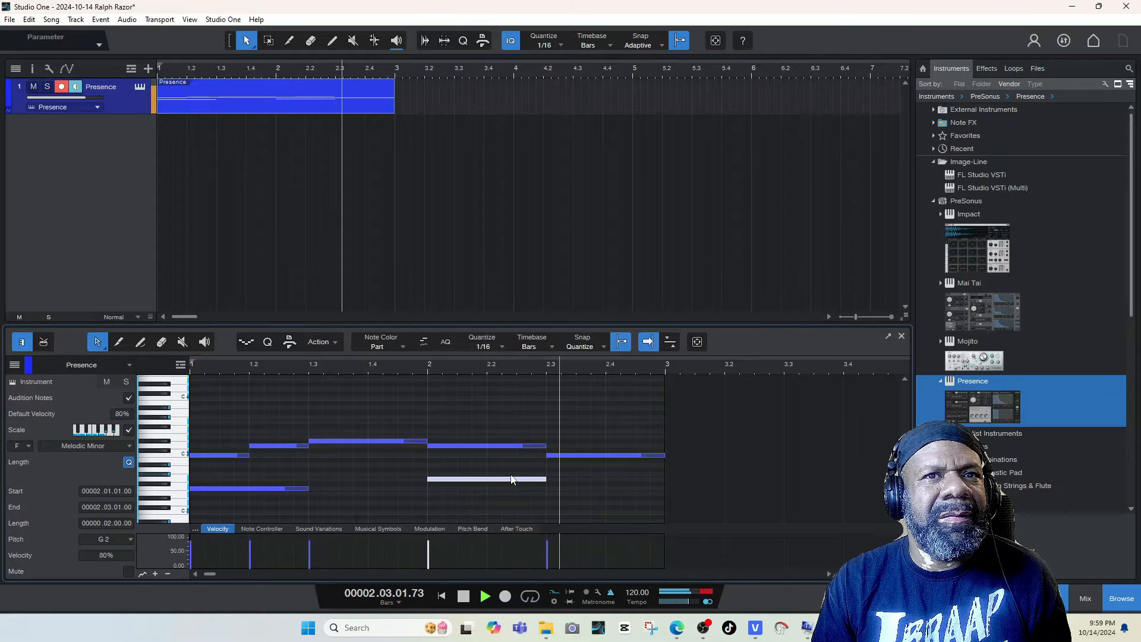
key(space)
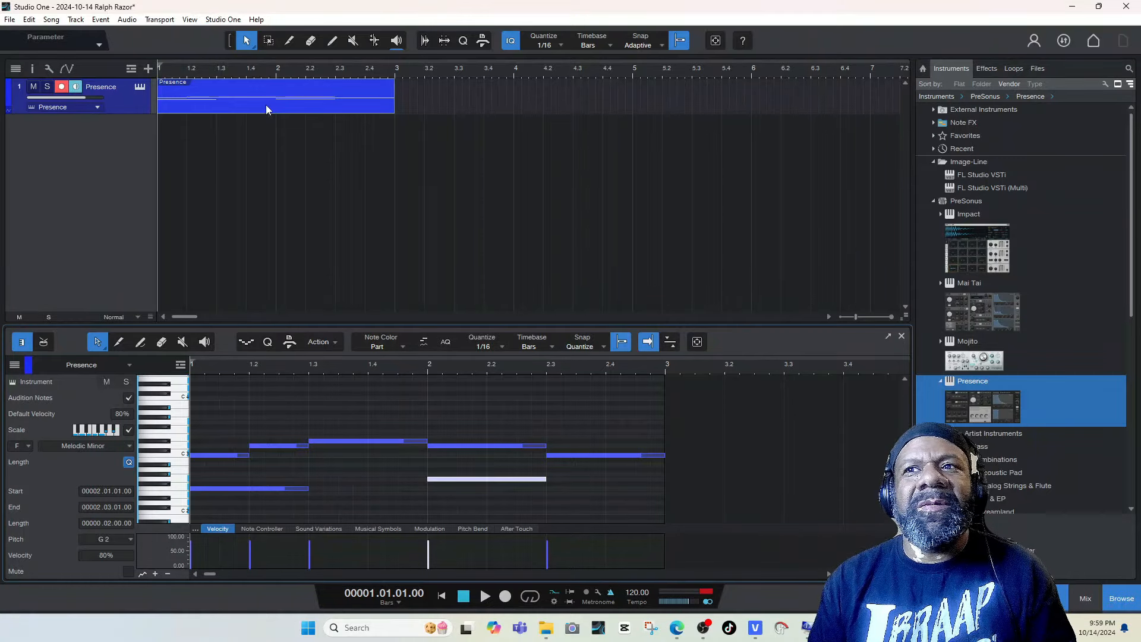
- Browse the files, select the Cymatics - Demons - 140 BPM F# Min.wav loop and raise the song tempo to about 144.26 BPM
click(1037, 69)
click(988, 336)
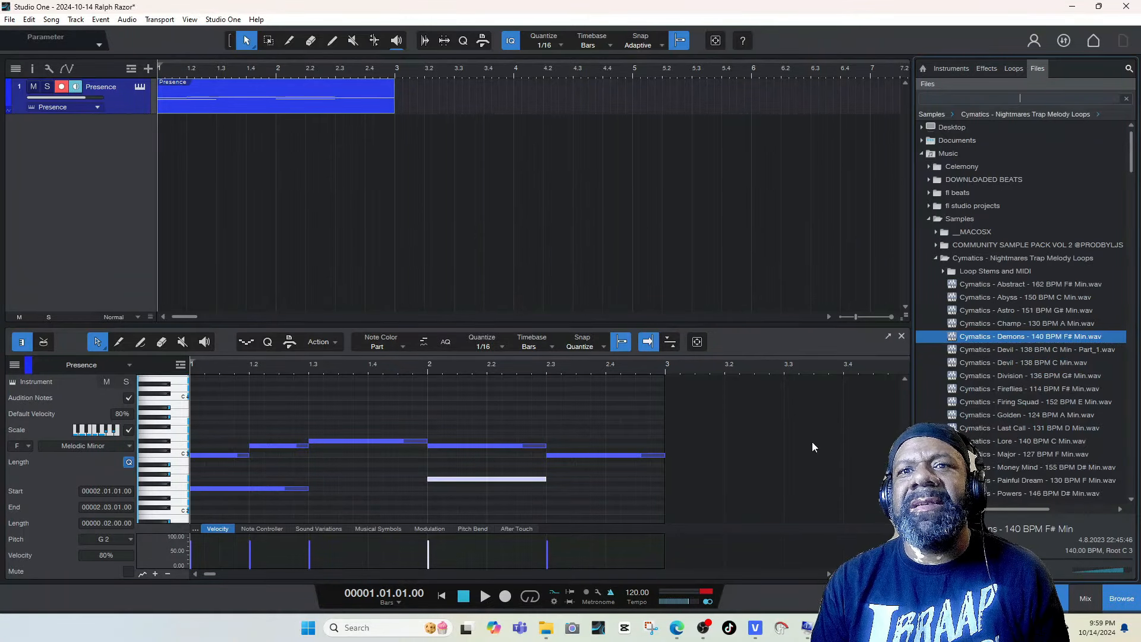
drag(636, 592, 634, 562)
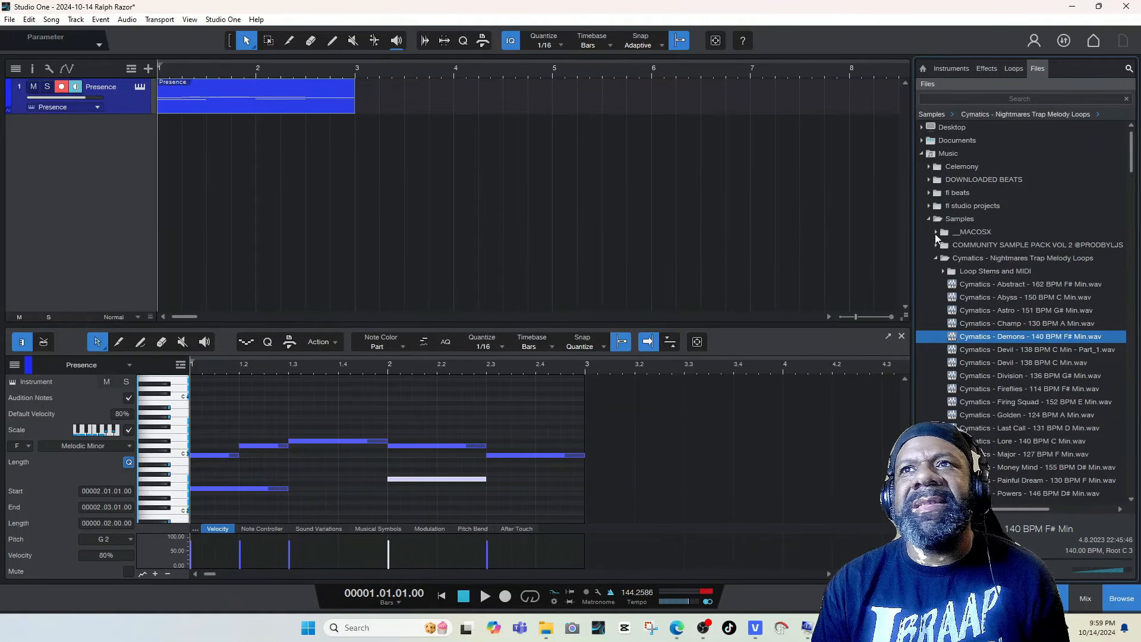
- Load Diamond Wav - Chomp Clap.wav from the UNCHAINED Drum Kit's Claps folder into a new SampleOne
click(945, 272)
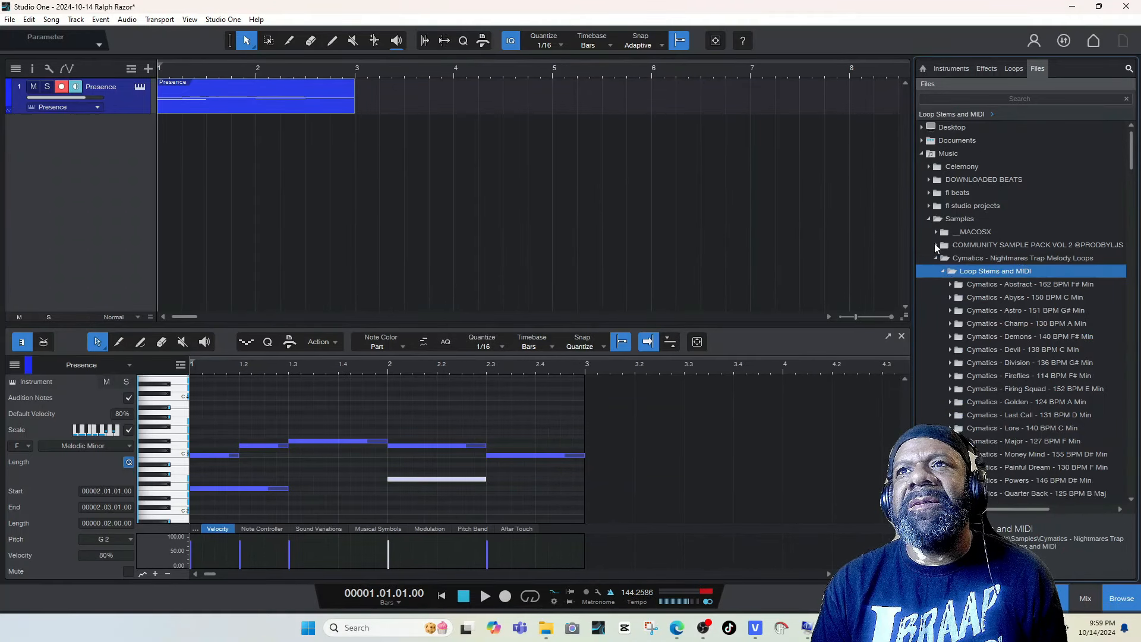
click(936, 258)
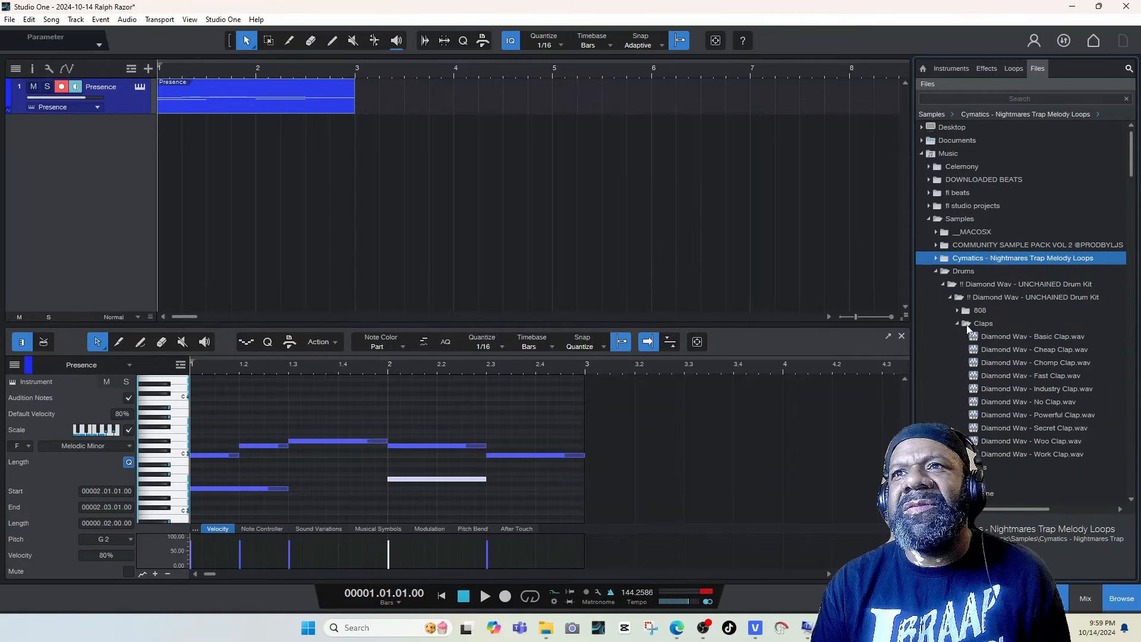
click(1005, 363)
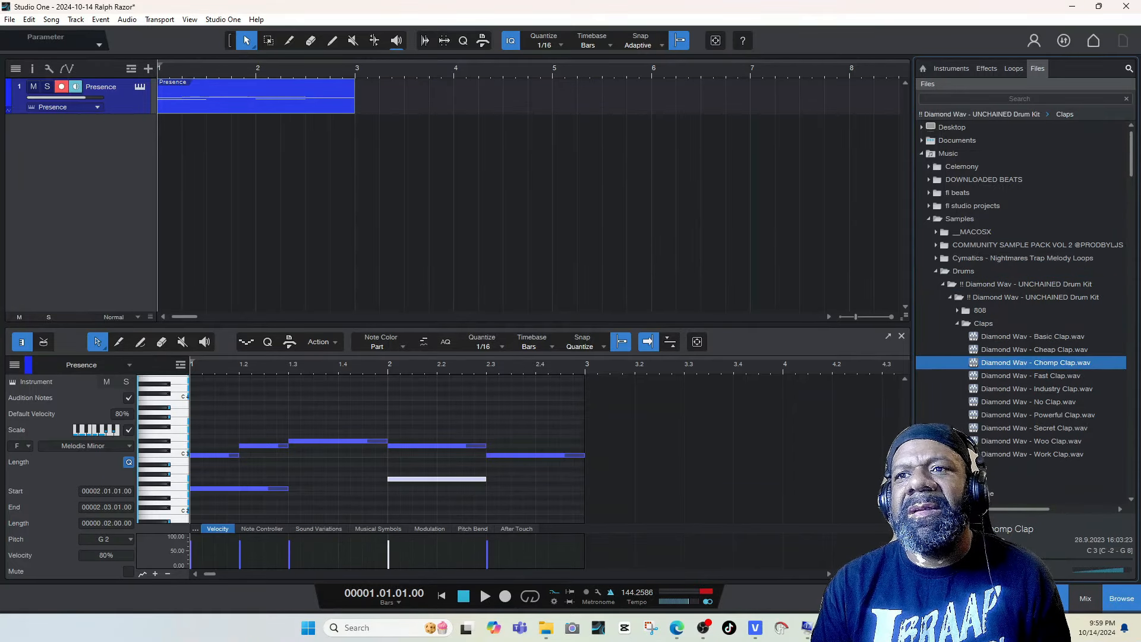
right_click(1022, 368)
click(1033, 385)
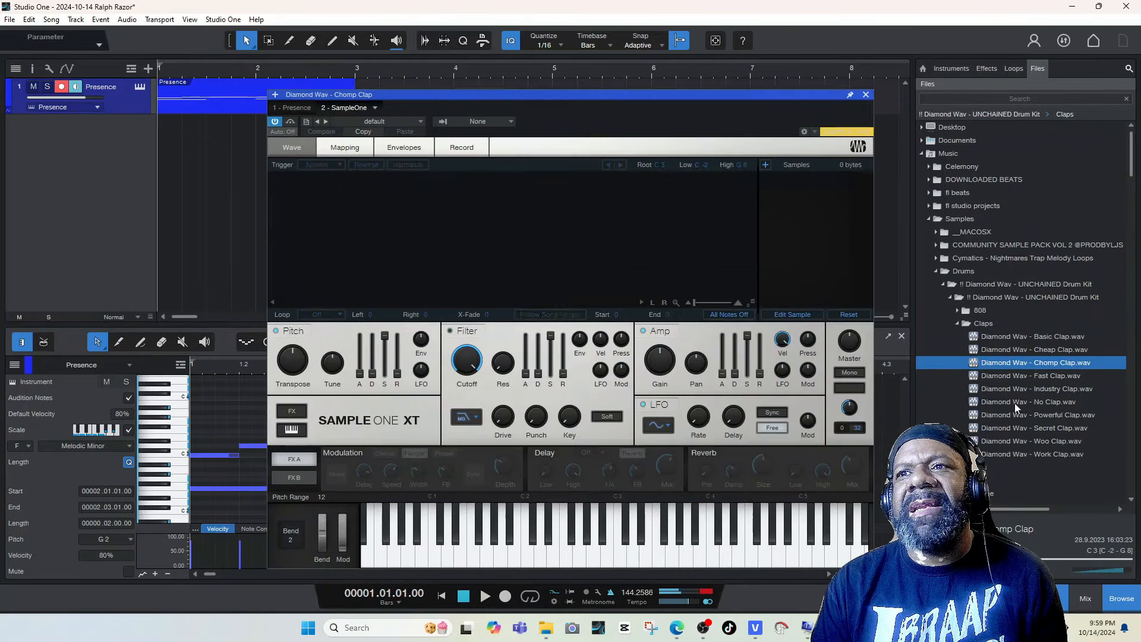
- Audition the kit's snare samples, load Diamond Wav - Chill Snare.wav into a new SampleOne and close the instrument window
scroll(1006, 405, down, 3)
scroll(1004, 408, down, 1)
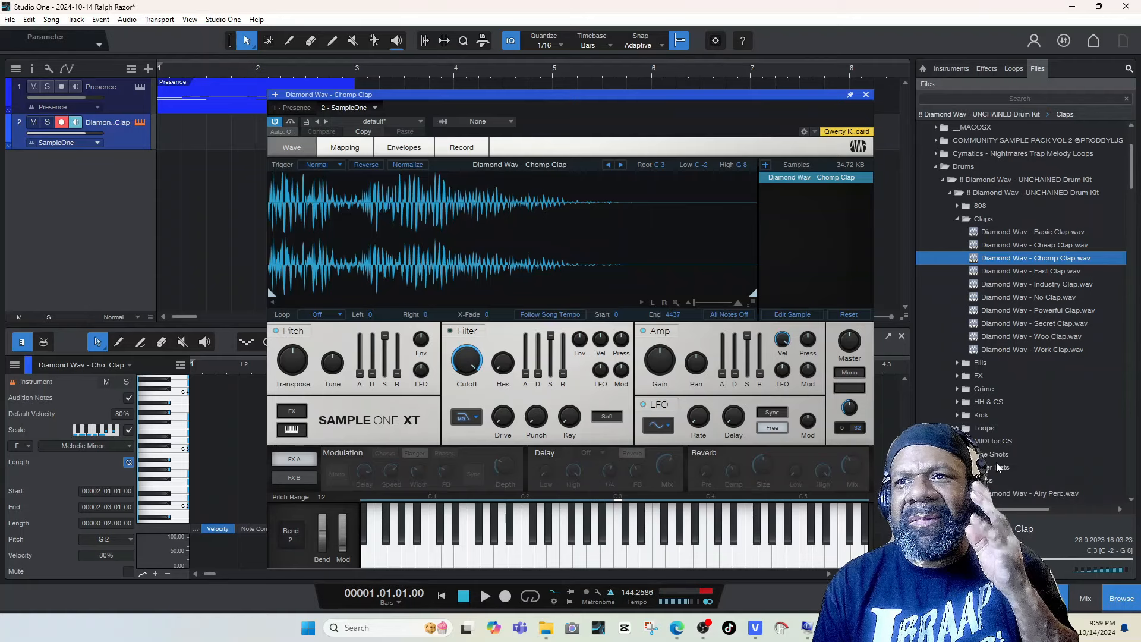
double_click(990, 481)
scroll(991, 460, down, 2)
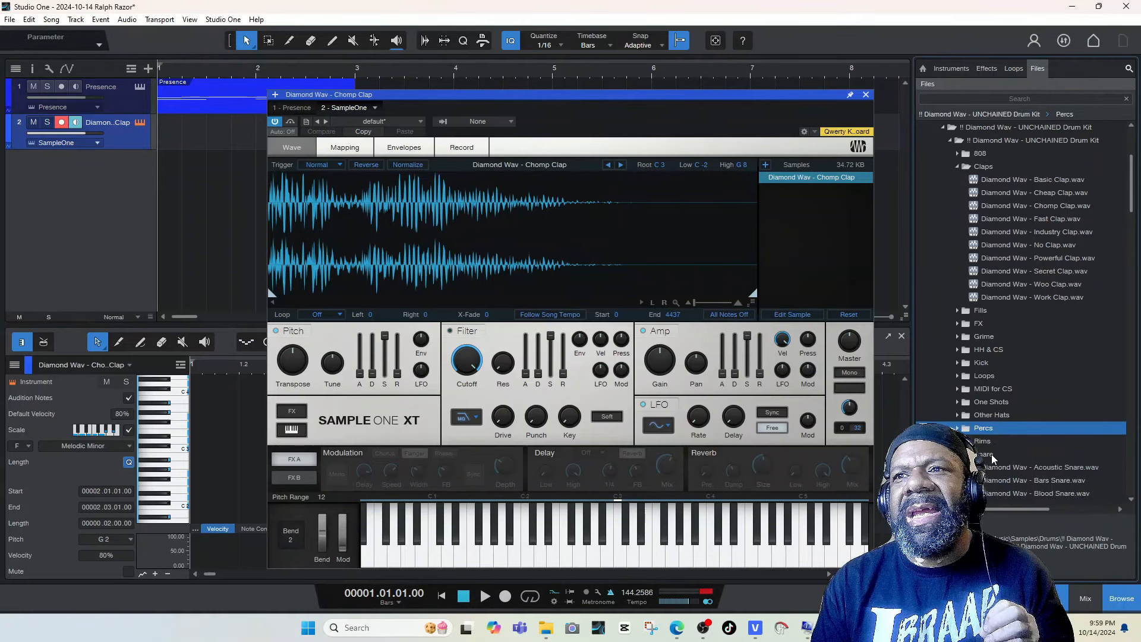
click(987, 467)
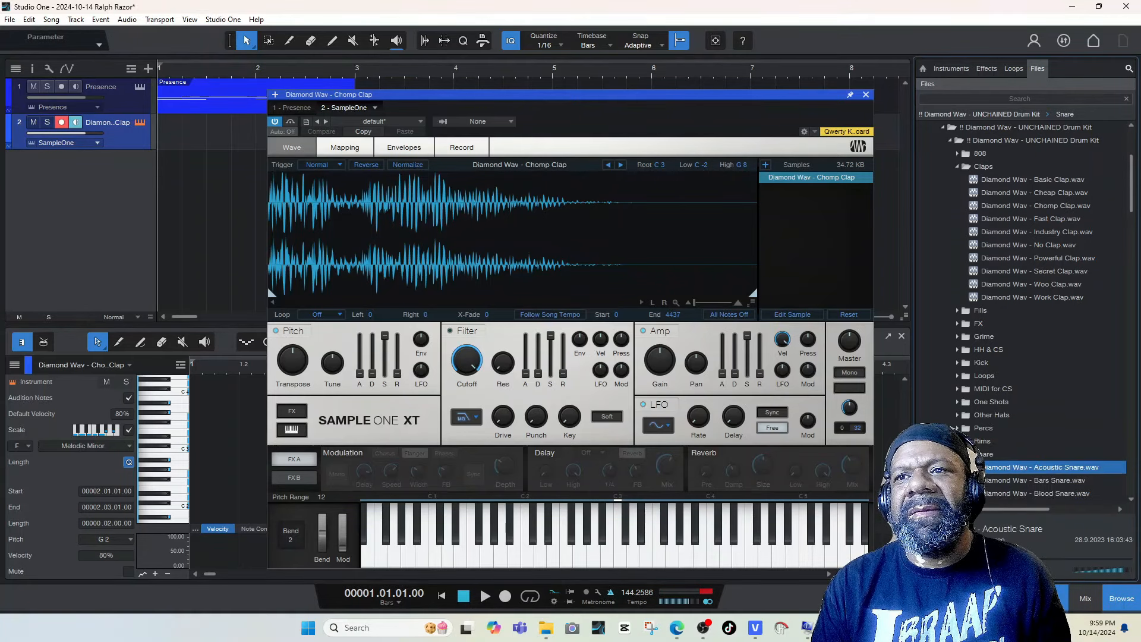
click(1021, 493)
scroll(1021, 491, down, 4)
click(1019, 455)
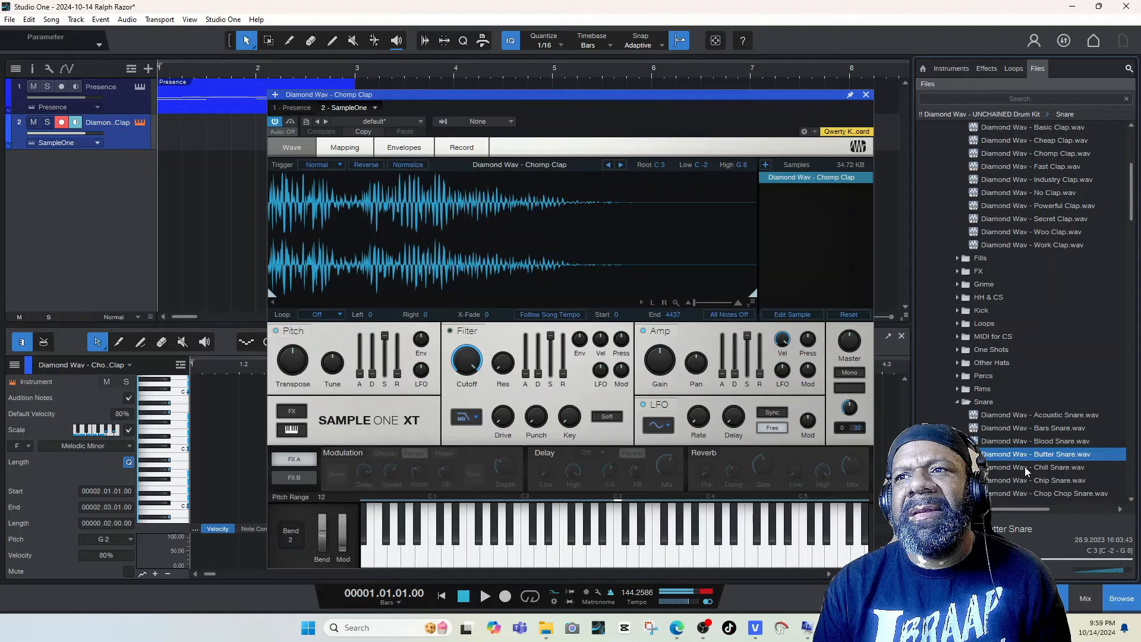
click(1025, 468)
right_click(1030, 469)
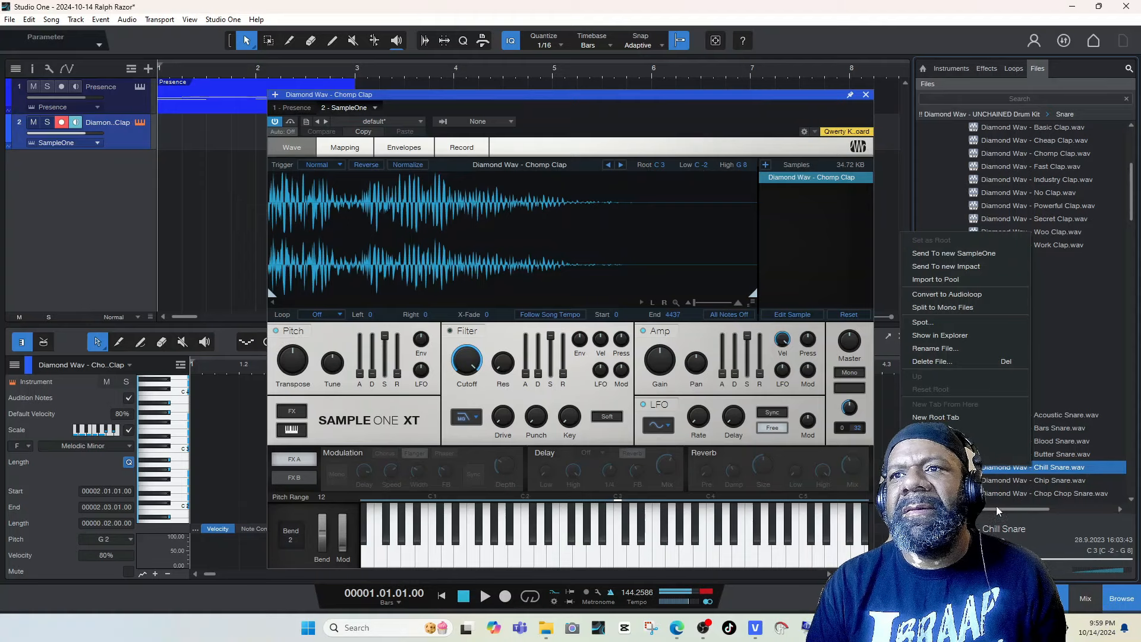
right_click(1003, 469)
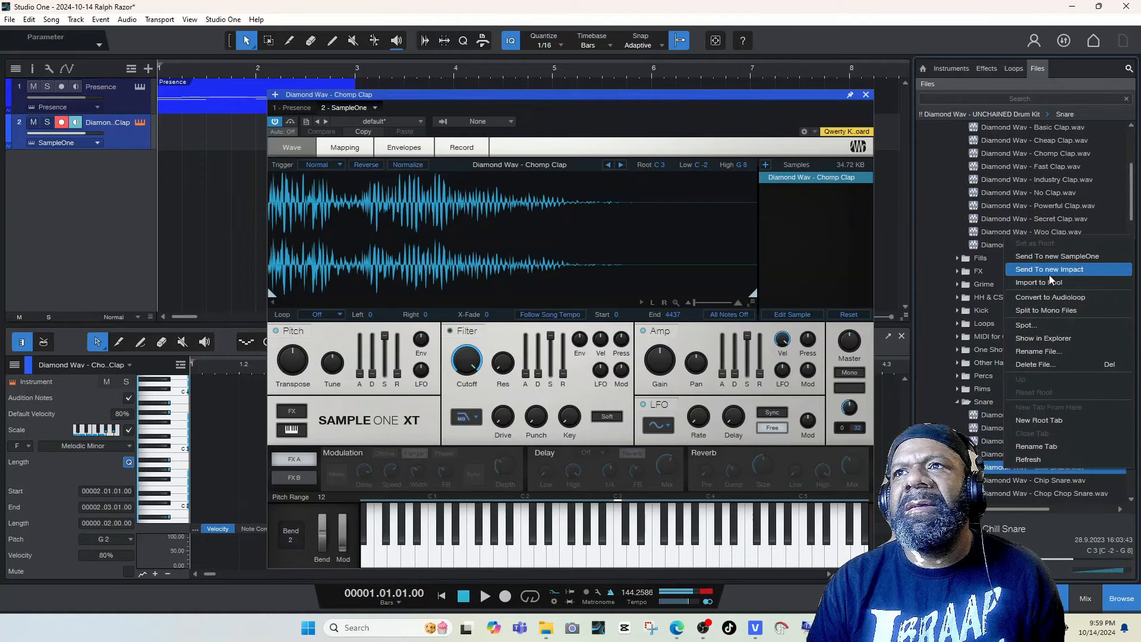
click(1052, 257)
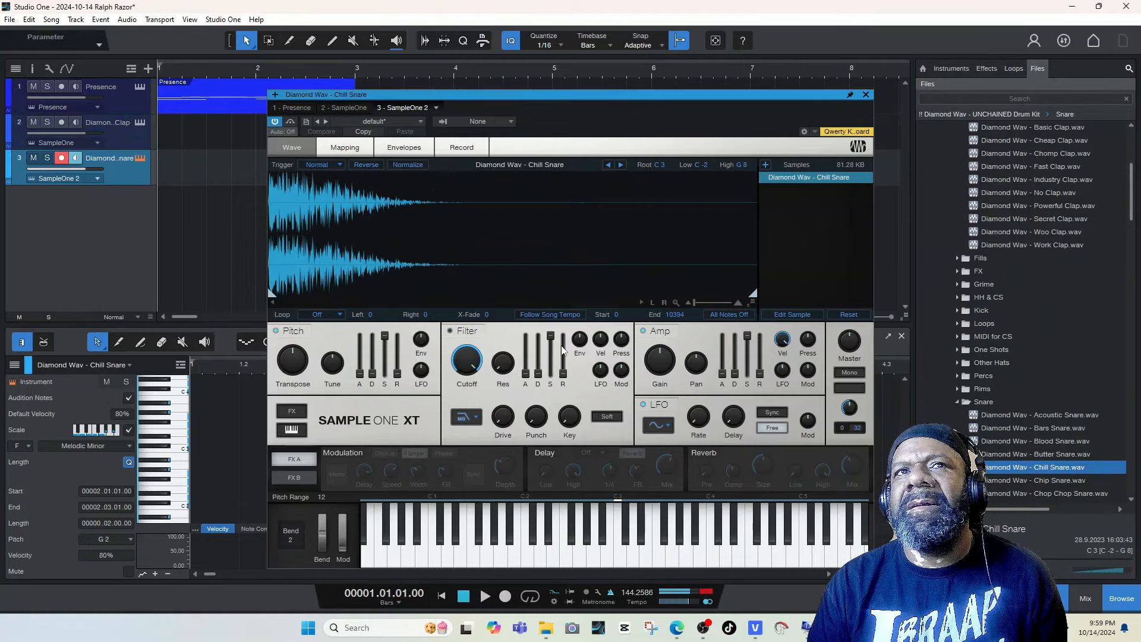
click(865, 95)
- Audition the counter snare samples in the UNCHAINED Drum Kit's HH & CS folder
click(977, 294)
click(1002, 363)
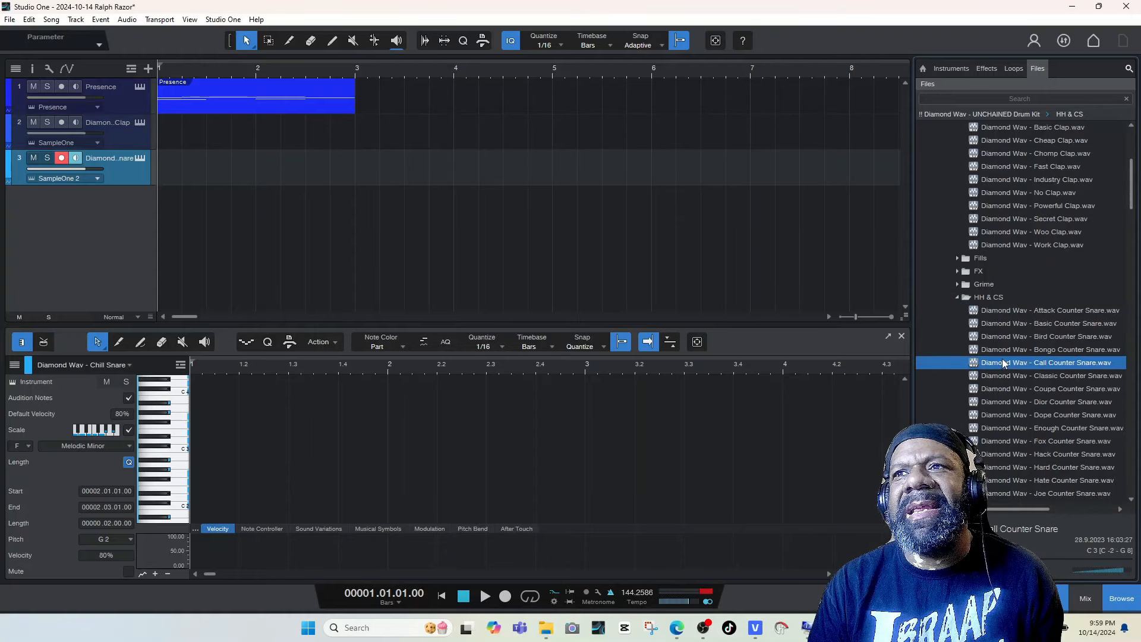
click(1005, 390)
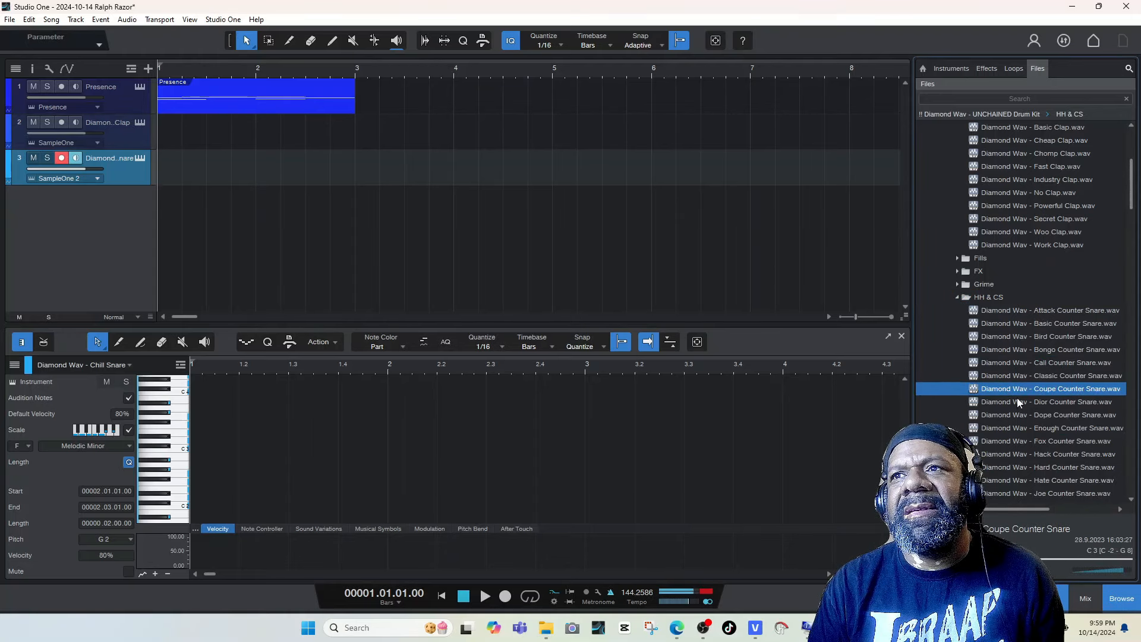
click(1018, 411)
click(1021, 441)
click(1021, 468)
click(1021, 480)
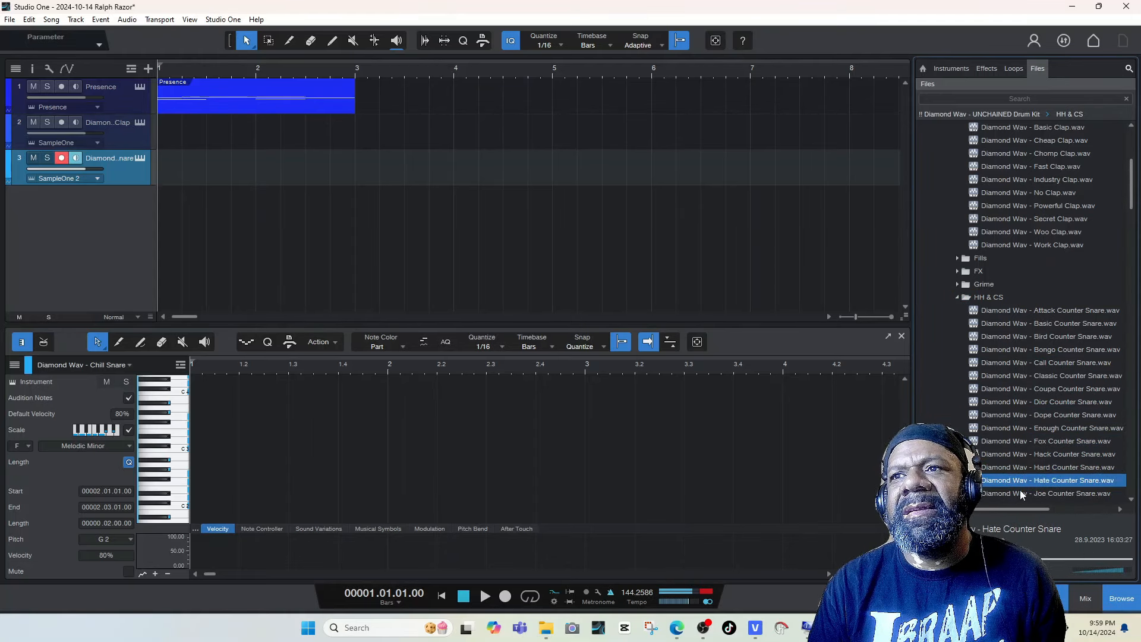
click(1016, 323)
click(1021, 310)
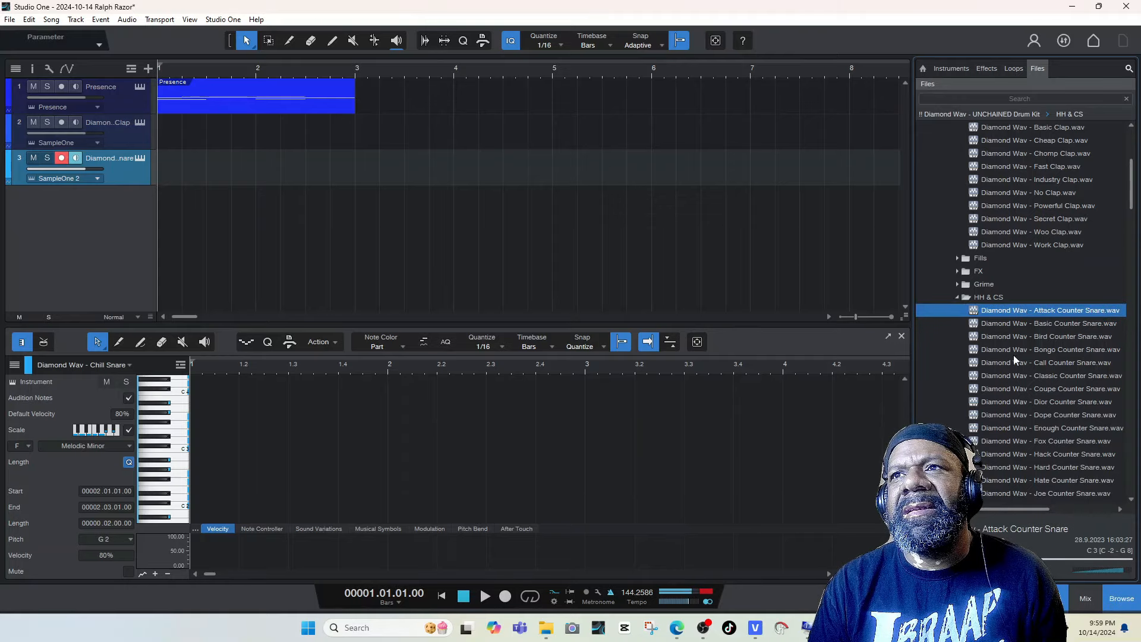
- Load Diamond Wav - Call Counter Snare.wav from the HH & CS folder into a new SampleOne and close the instrument window
click(1014, 353)
click(1012, 361)
right_click(1014, 367)
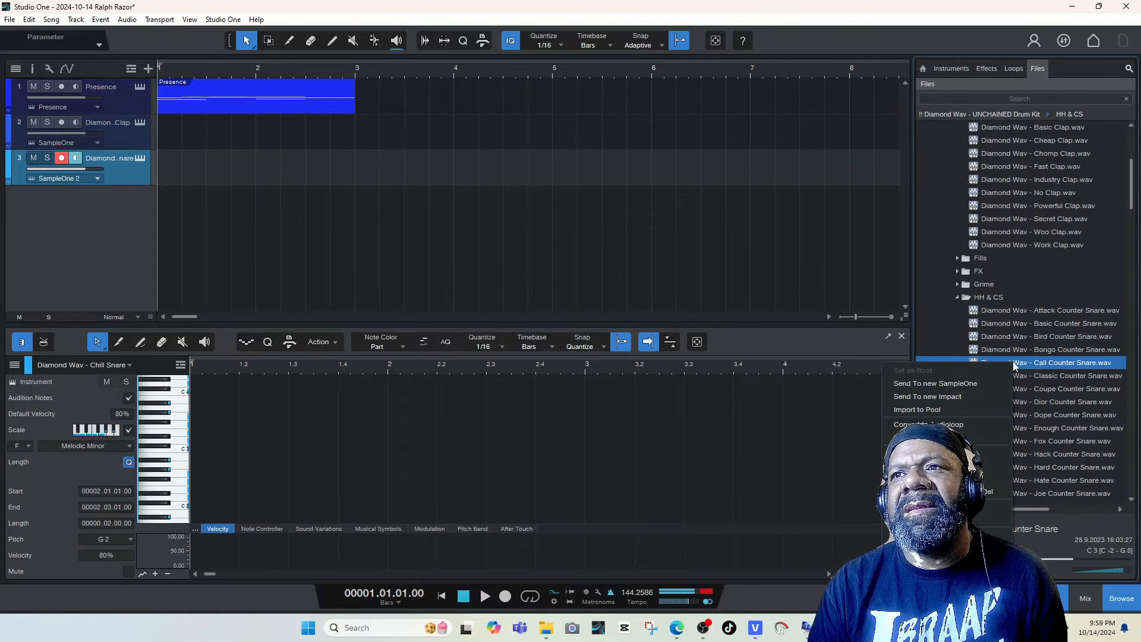
click(951, 383)
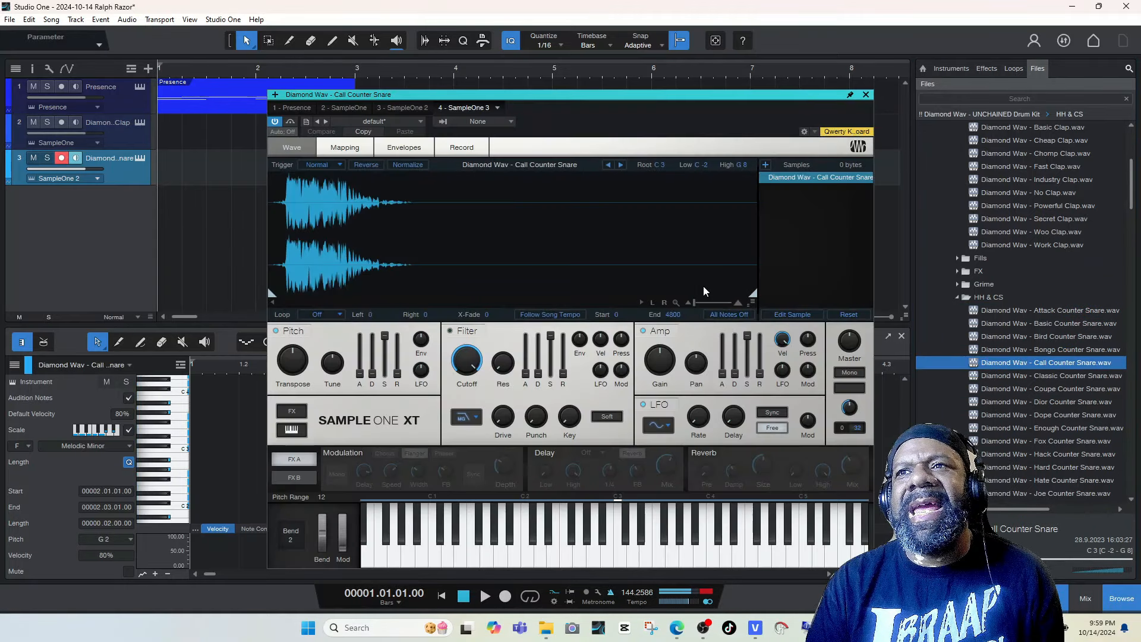
click(866, 94)
- Collapse the HH & CS folder and audition the samples in the Kick folder, from Beast Kick through Disto Kick
click(958, 297)
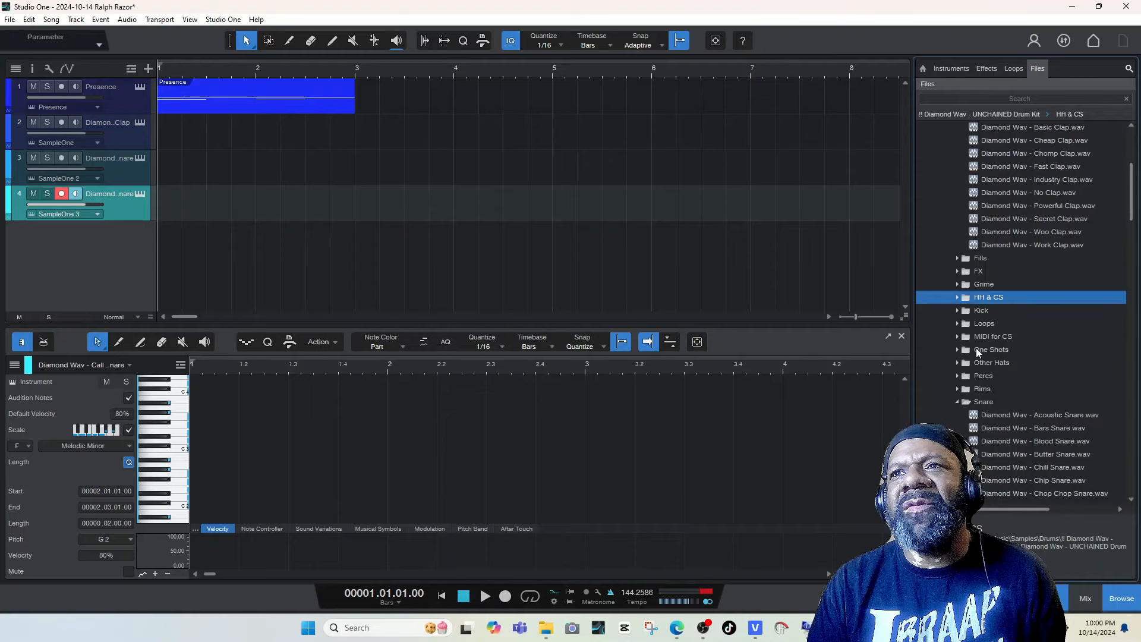
click(957, 309)
click(1019, 338)
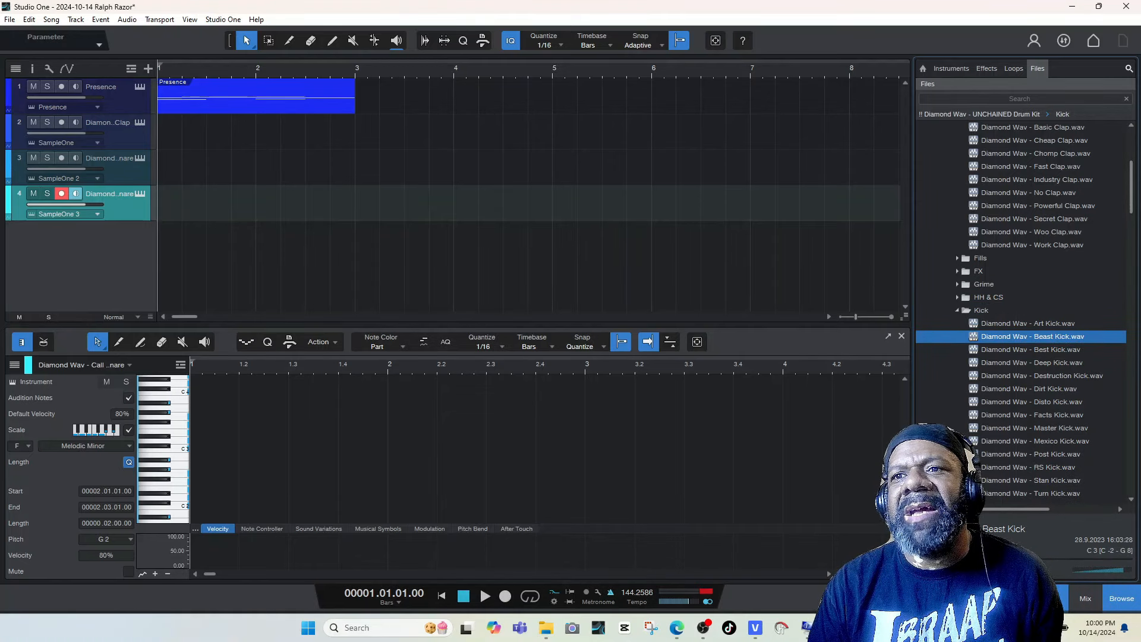
click(1011, 351)
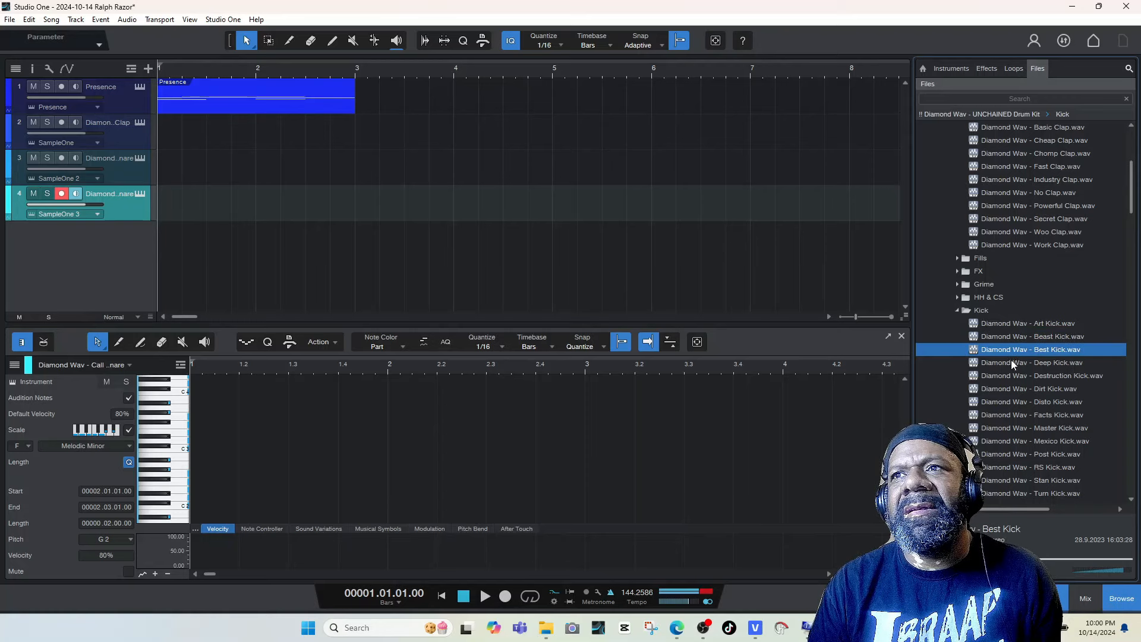
click(1011, 363)
click(1008, 375)
click(1008, 393)
click(1007, 404)
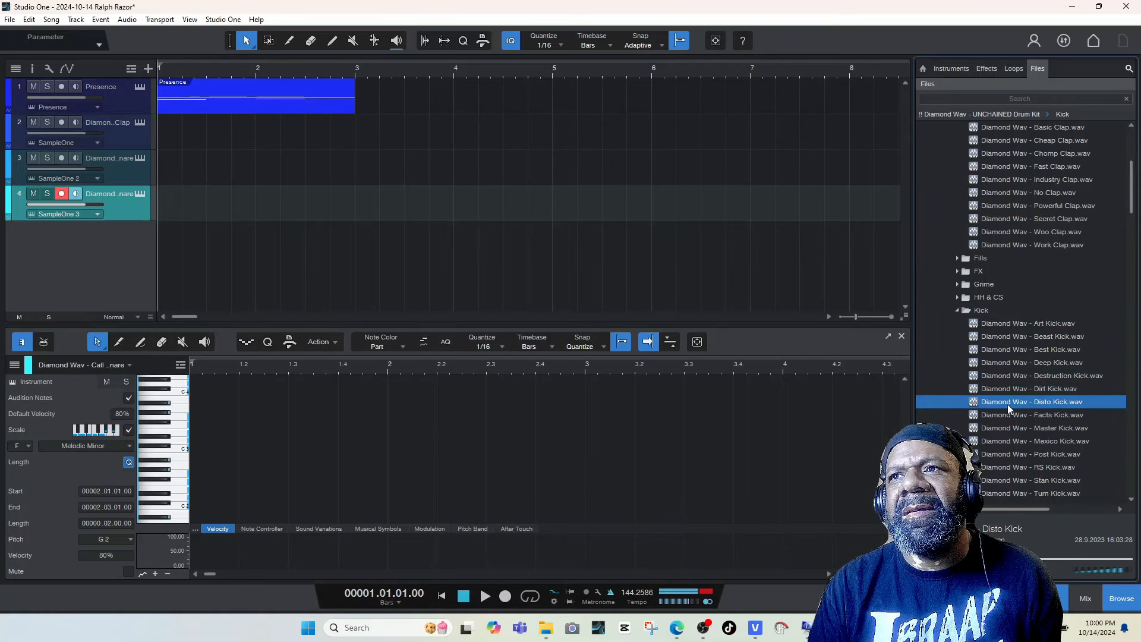
- Load Diamond Wav - Dirt Kick.wav into a new SampleOne and close the instrument window
click(1017, 388)
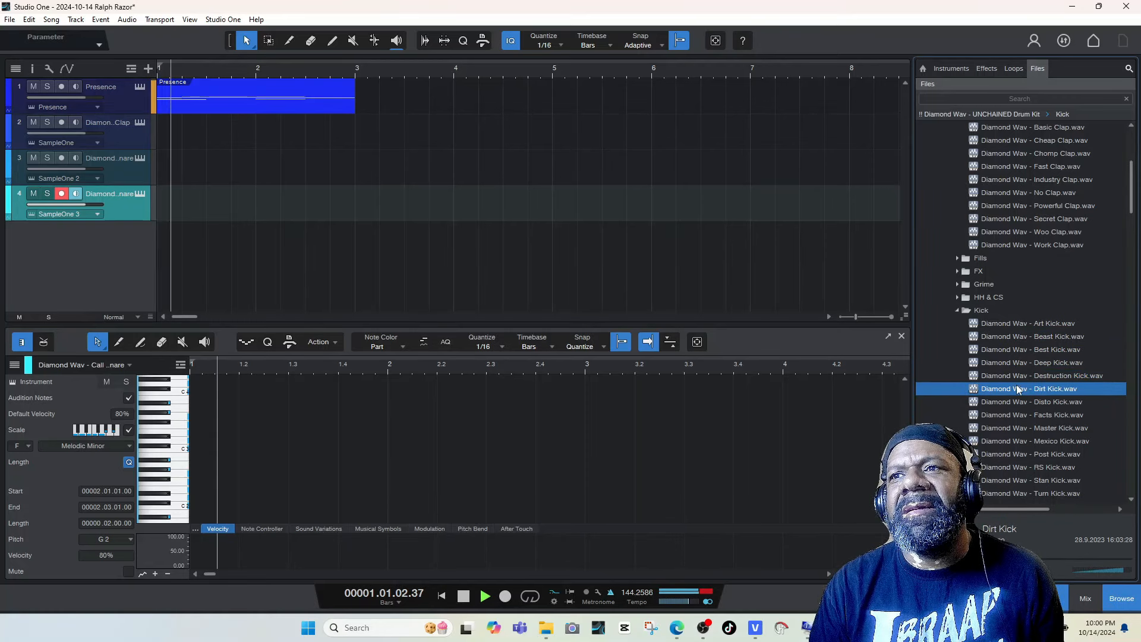
right_click(1022, 385)
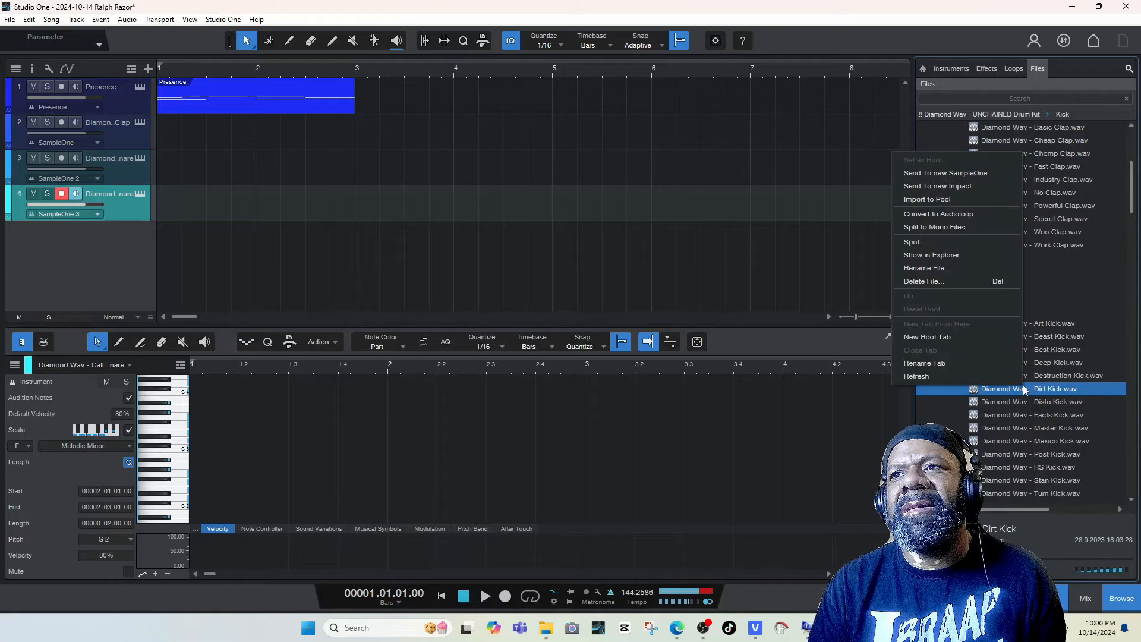
click(977, 173)
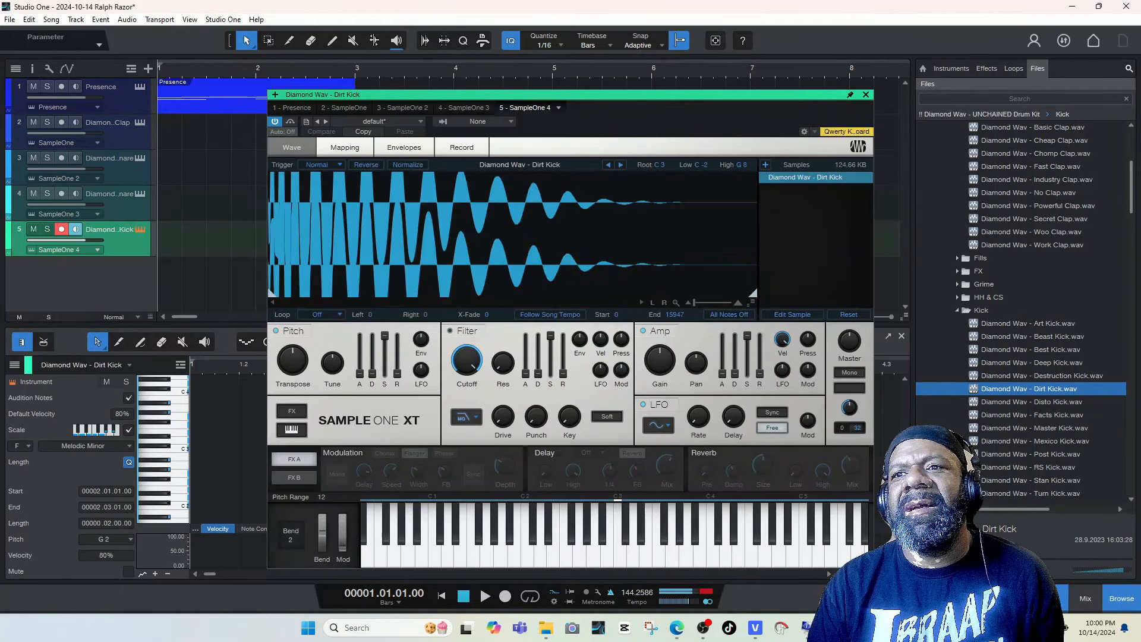
click(866, 95)
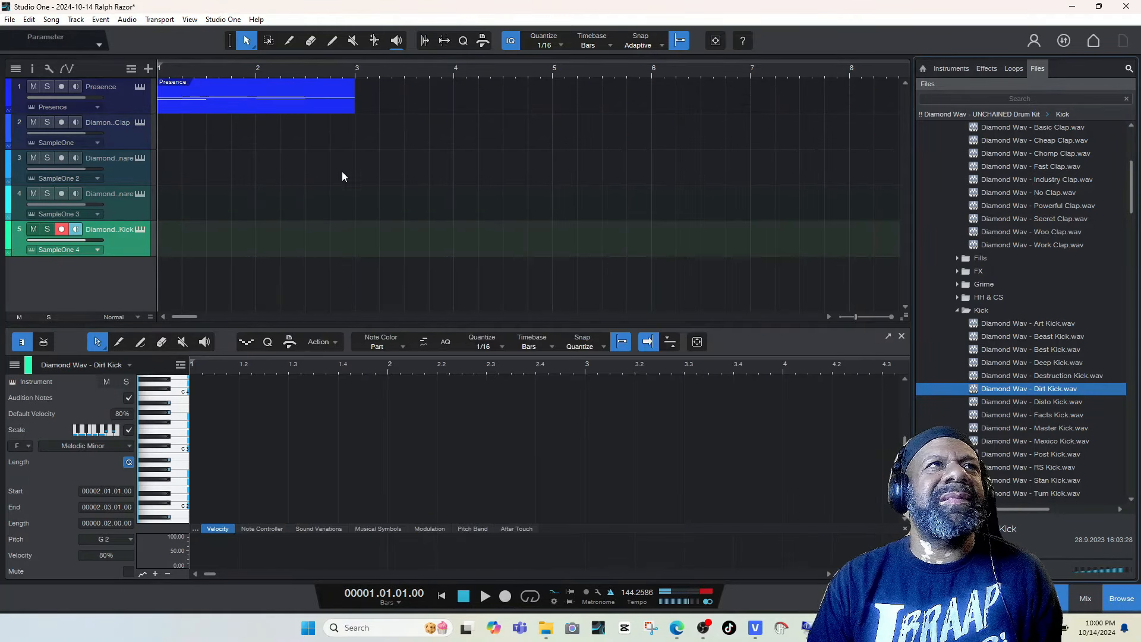
- Draw an empty two-bar part on the Chomp Clap track and copy it to the same position on the two snare tracks and the kick track
click(332, 40)
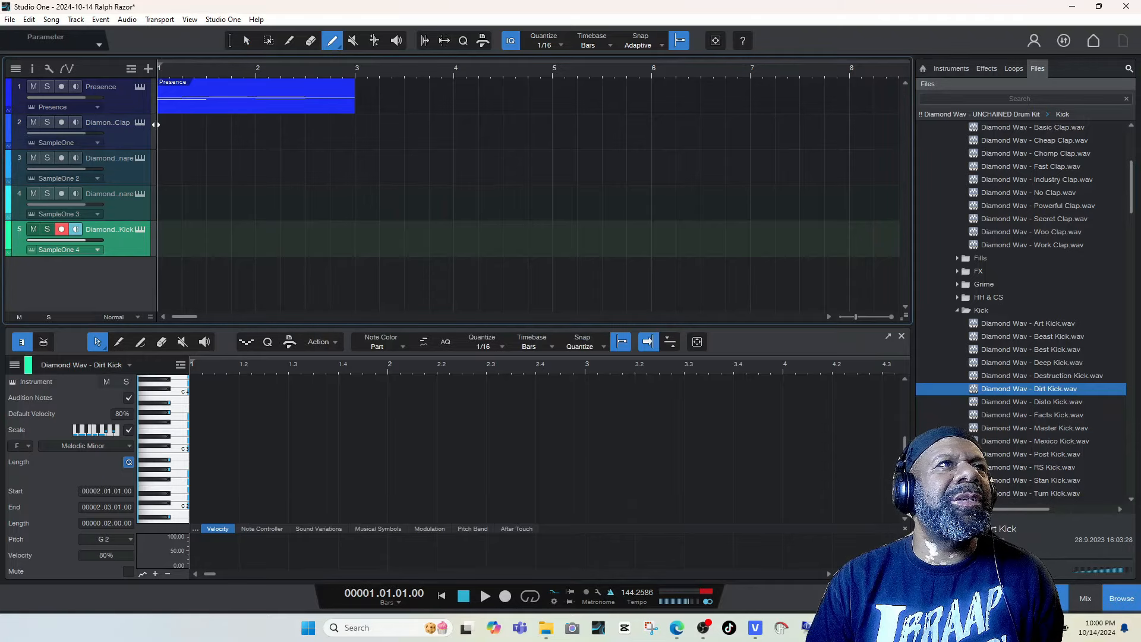
drag(165, 120, 360, 130)
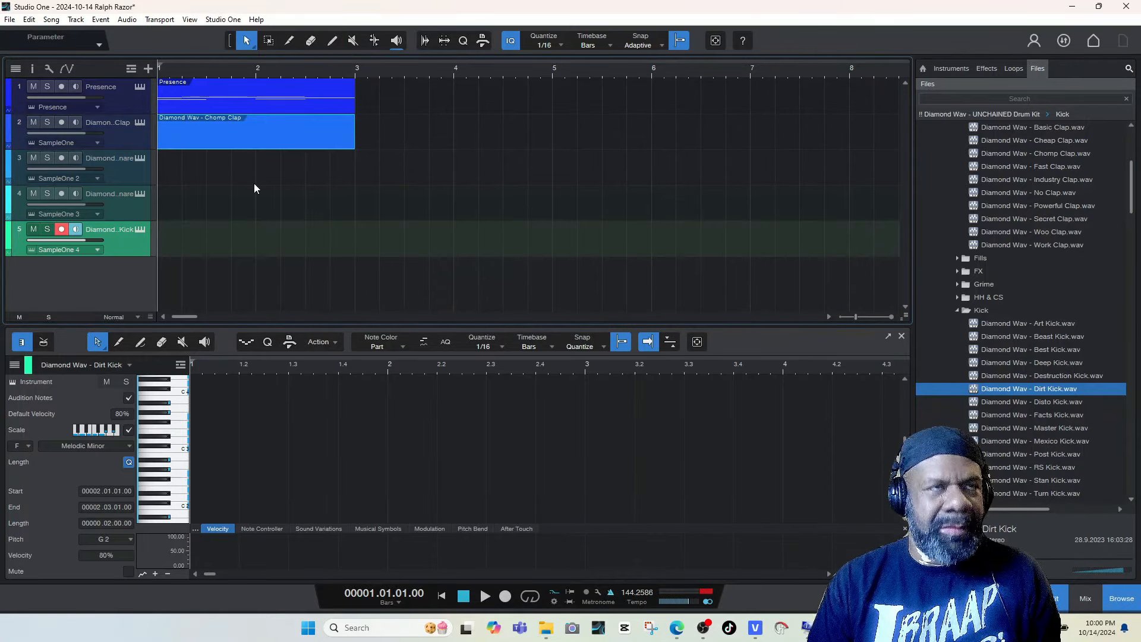
click(269, 134)
key(d)
drag(394, 134, 181, 169)
key(d)
drag(405, 164, 177, 195)
key(d)
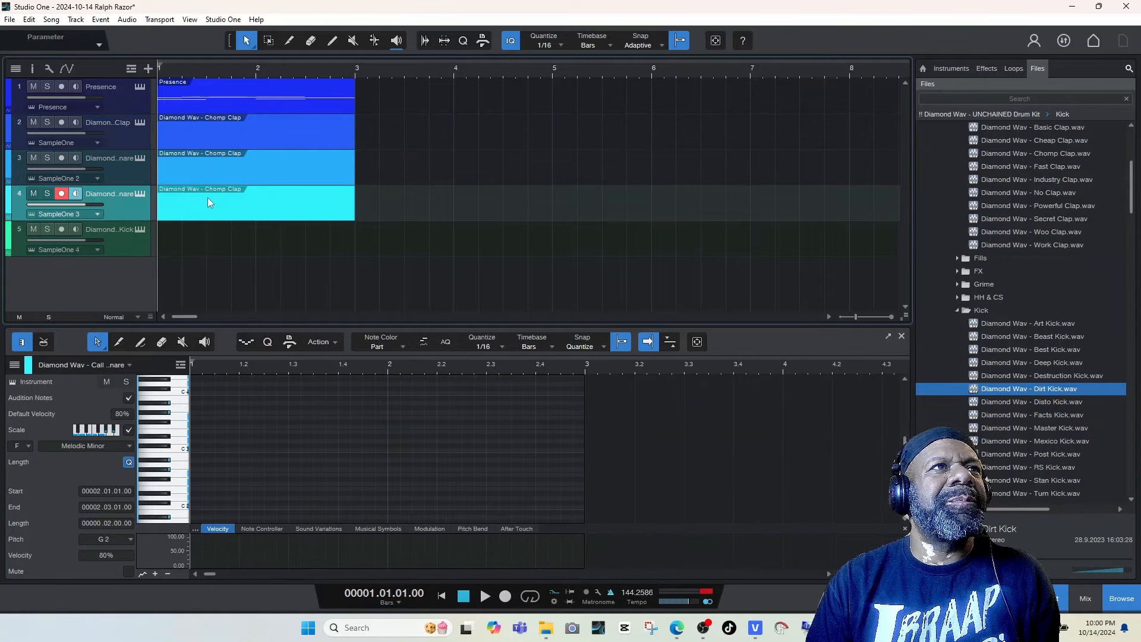
drag(427, 205, 178, 249)
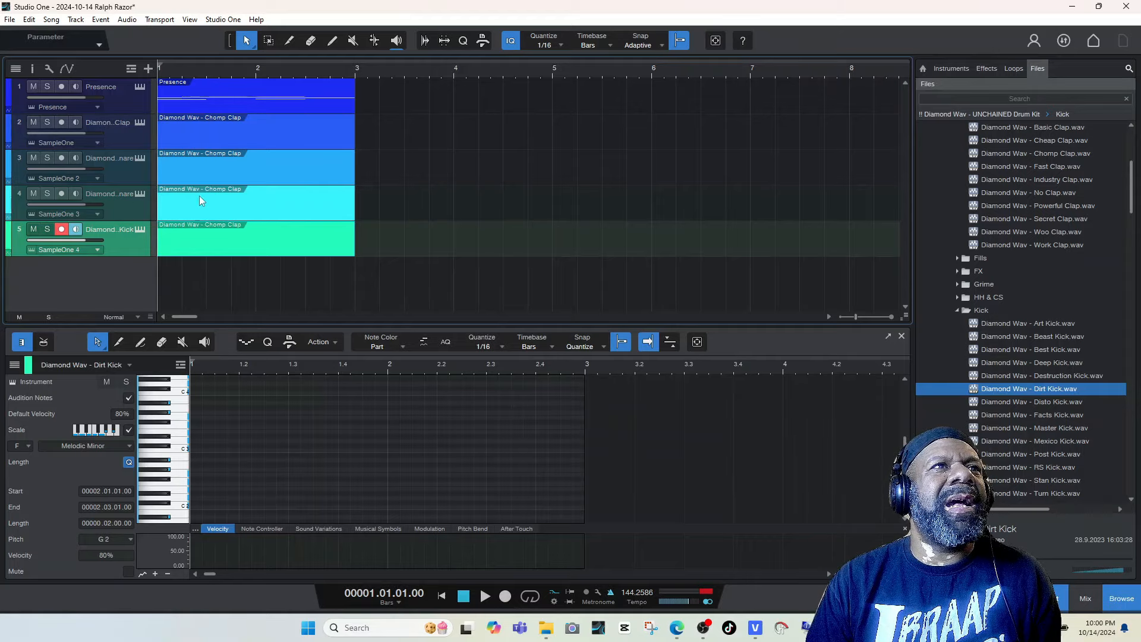
- Rename the part on the Dirt Kick track to kick
double_click(217, 222)
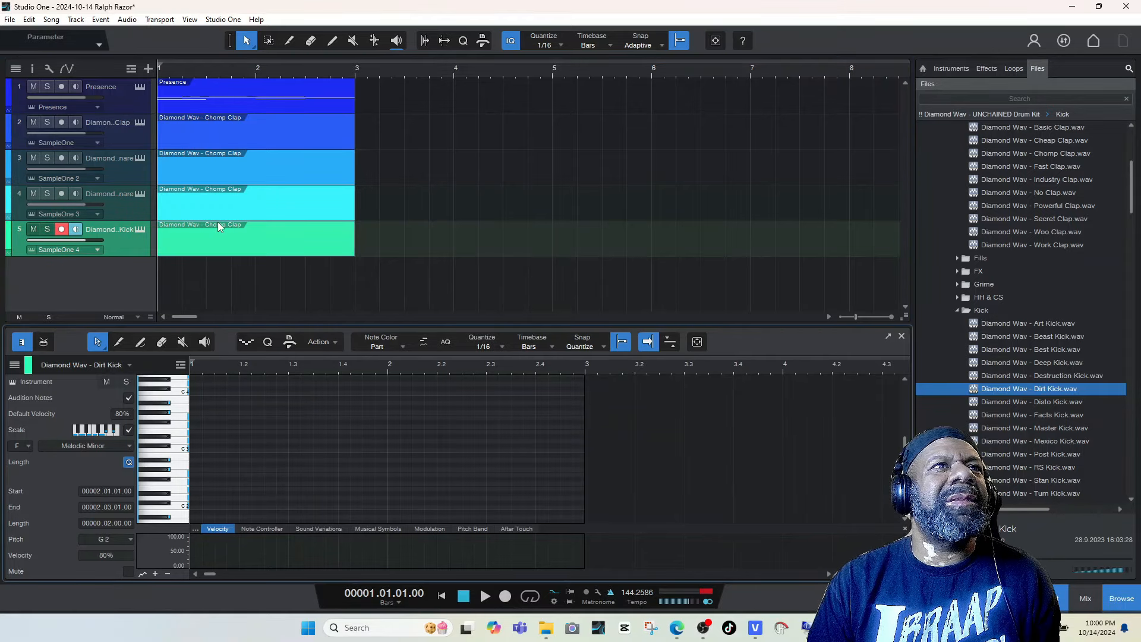
right_click(217, 222)
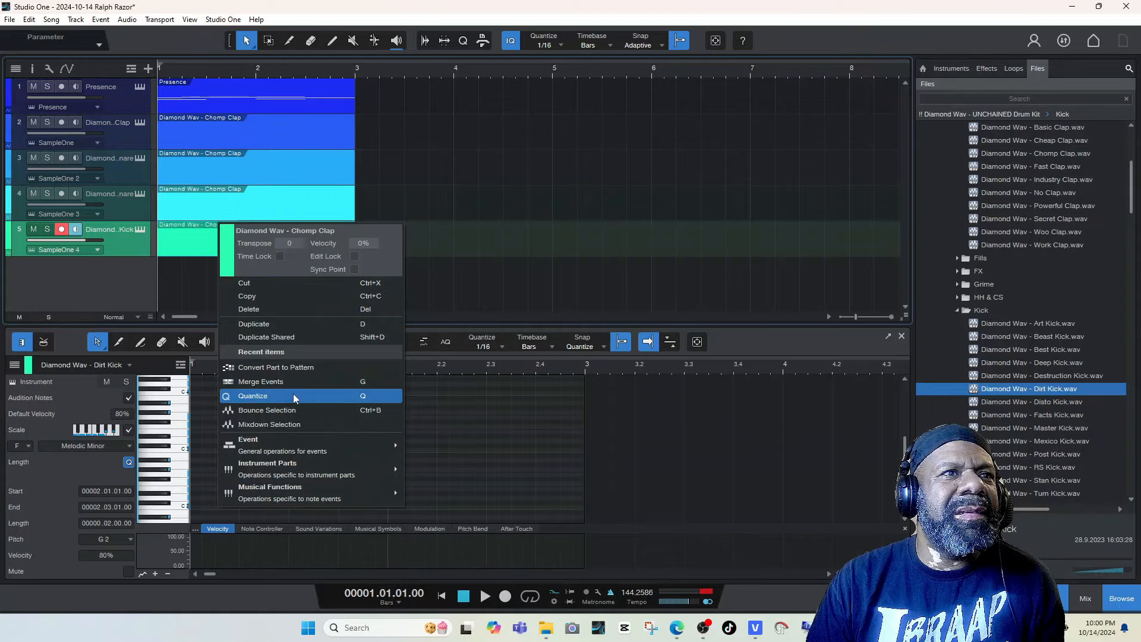
mouse_move(293, 440)
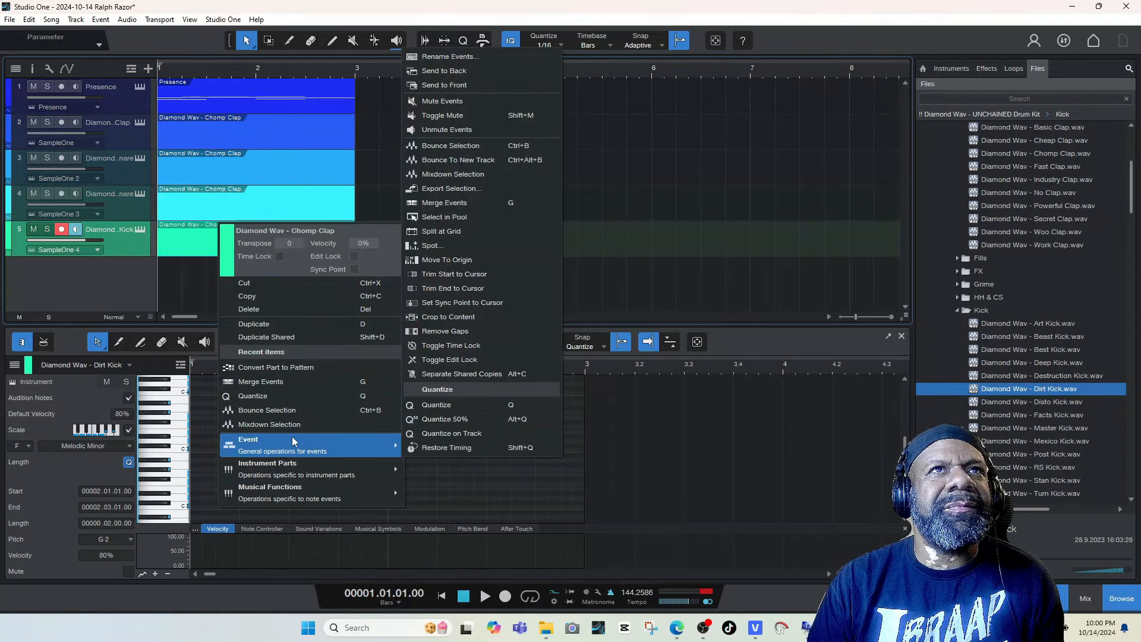
click(431, 56)
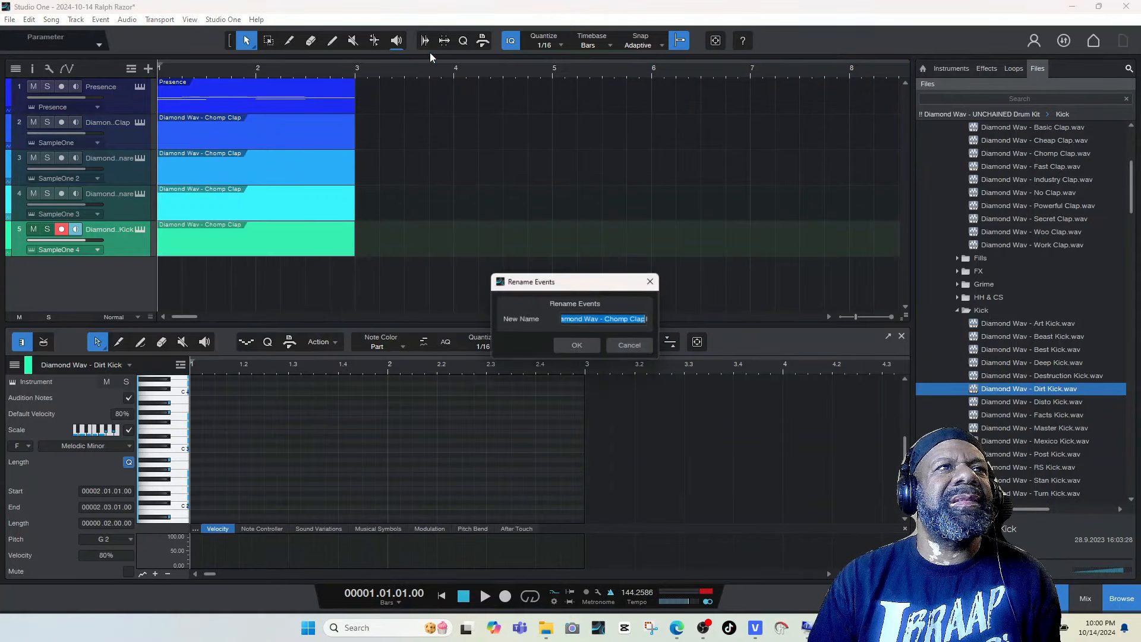
key(Return)
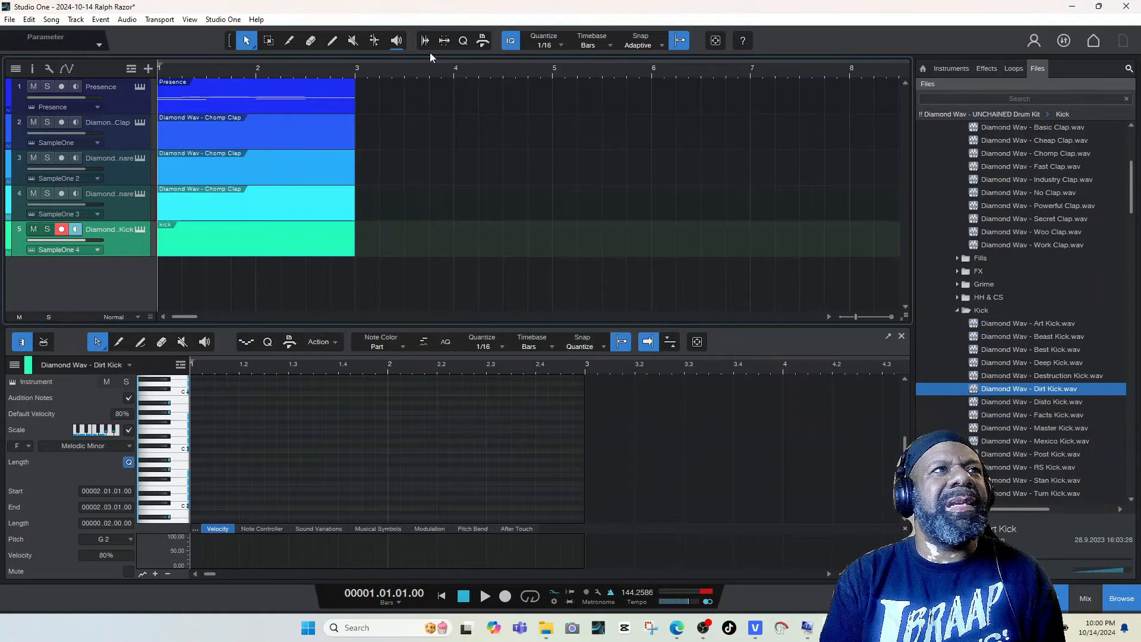
- Rename the part on the Call Counter Snare track to snare
click(187, 188)
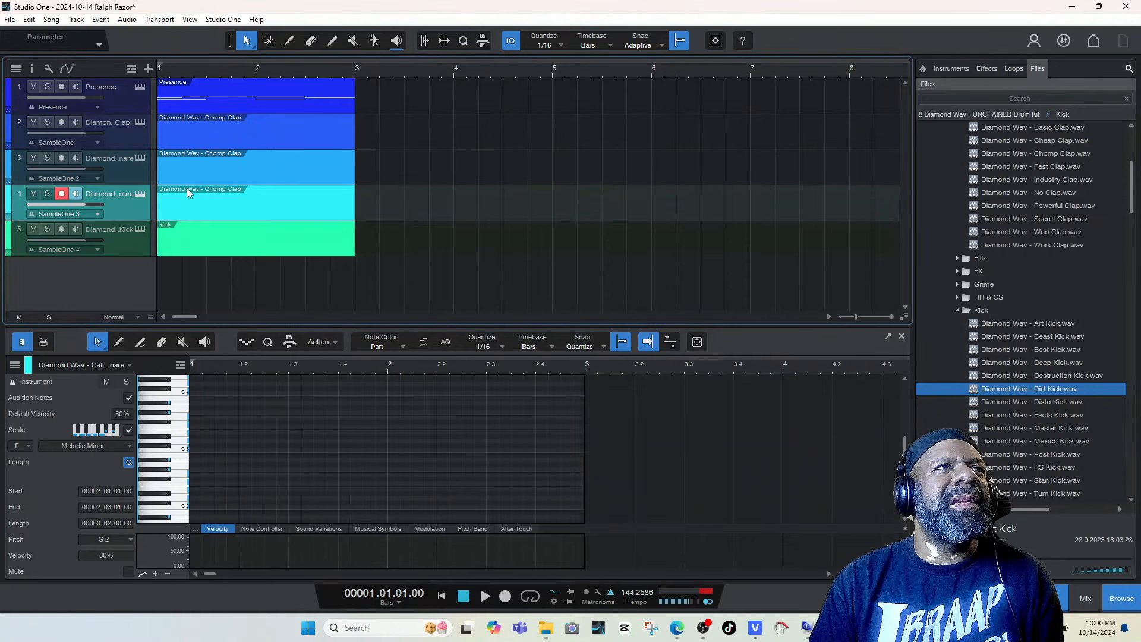
right_click(186, 187)
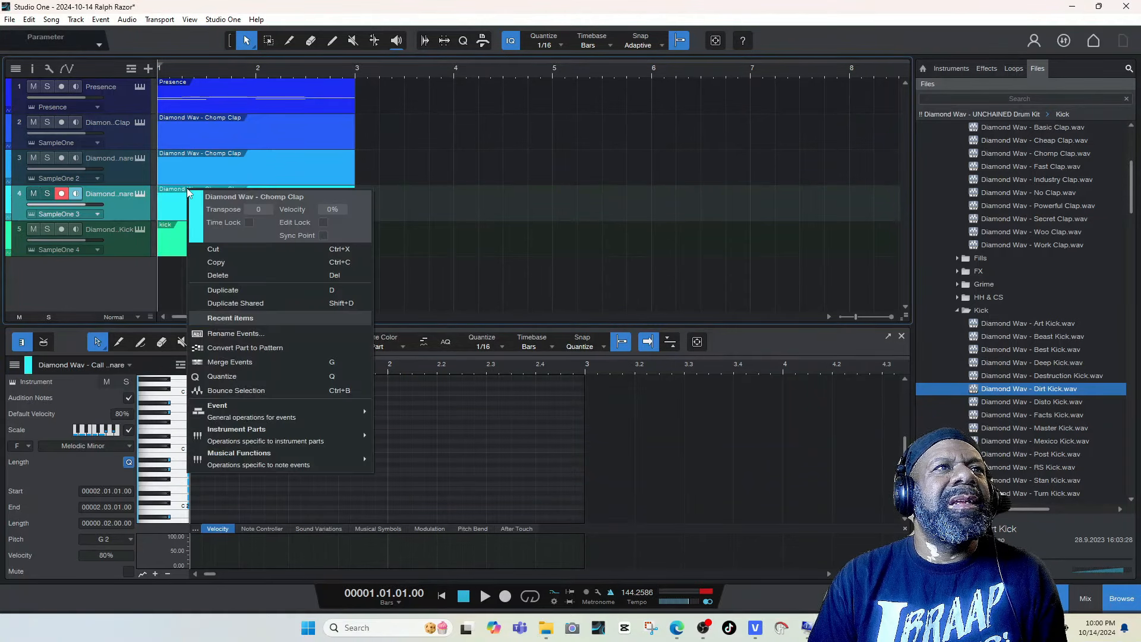
click(287, 337)
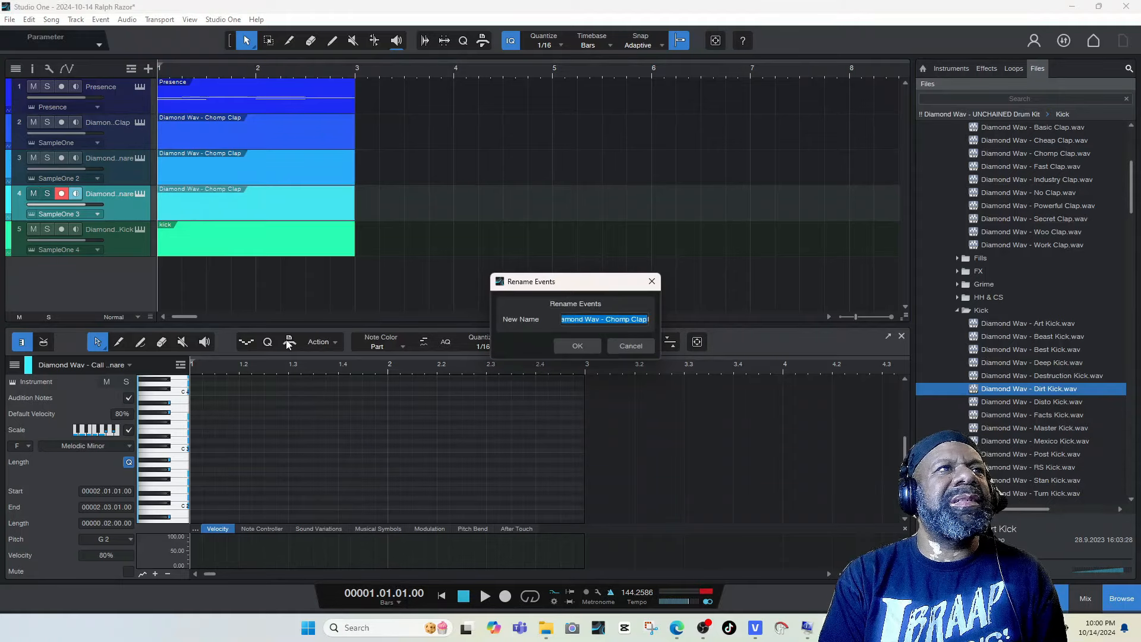
key(Return)
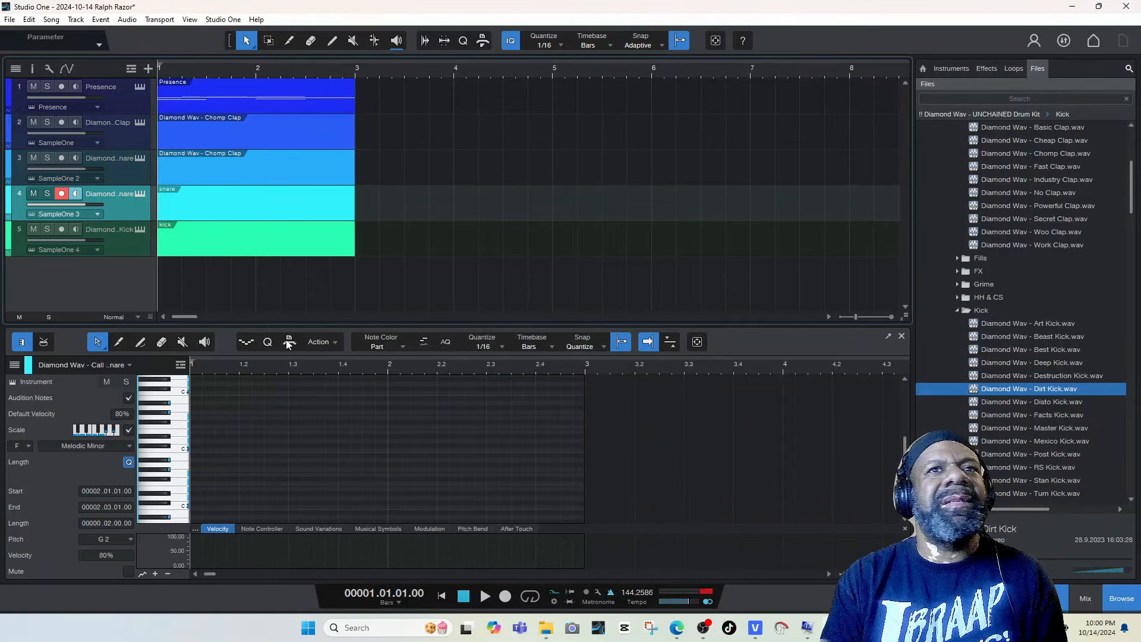
- Solo the Call Counter Snare track and move its snare part onto the Chill Snare track at bar 1
click(191, 153)
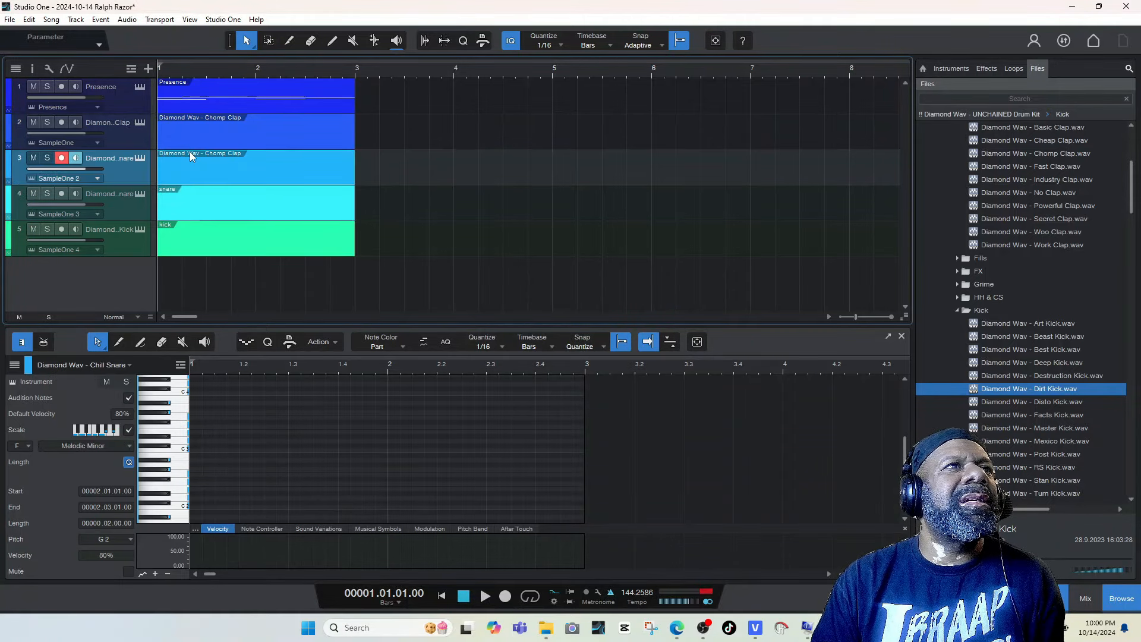
click(47, 193)
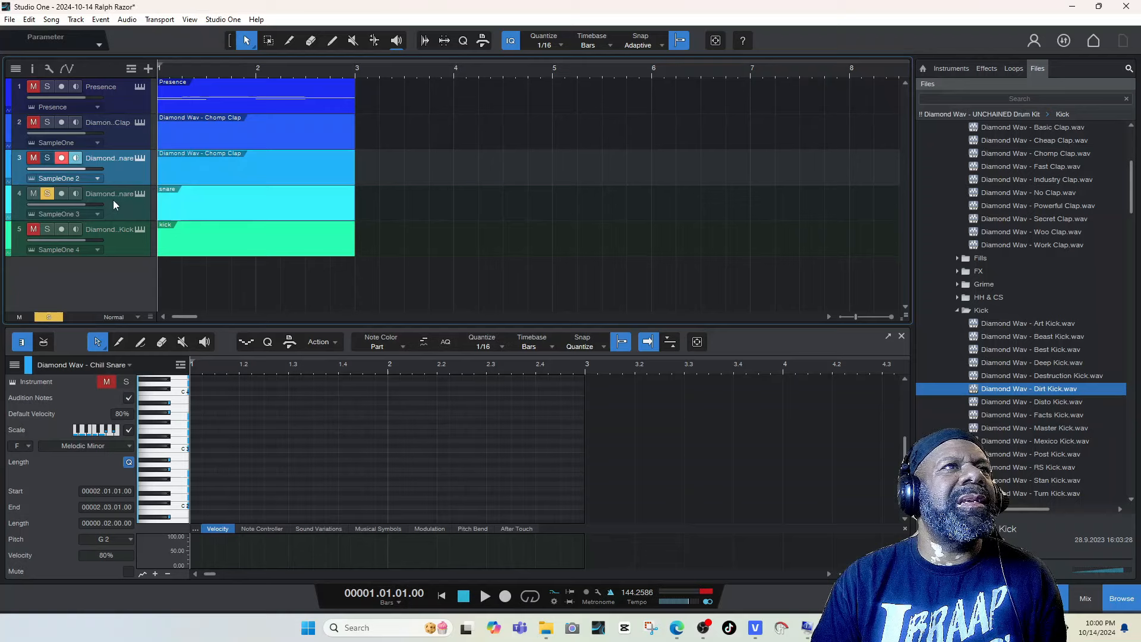
click(177, 200)
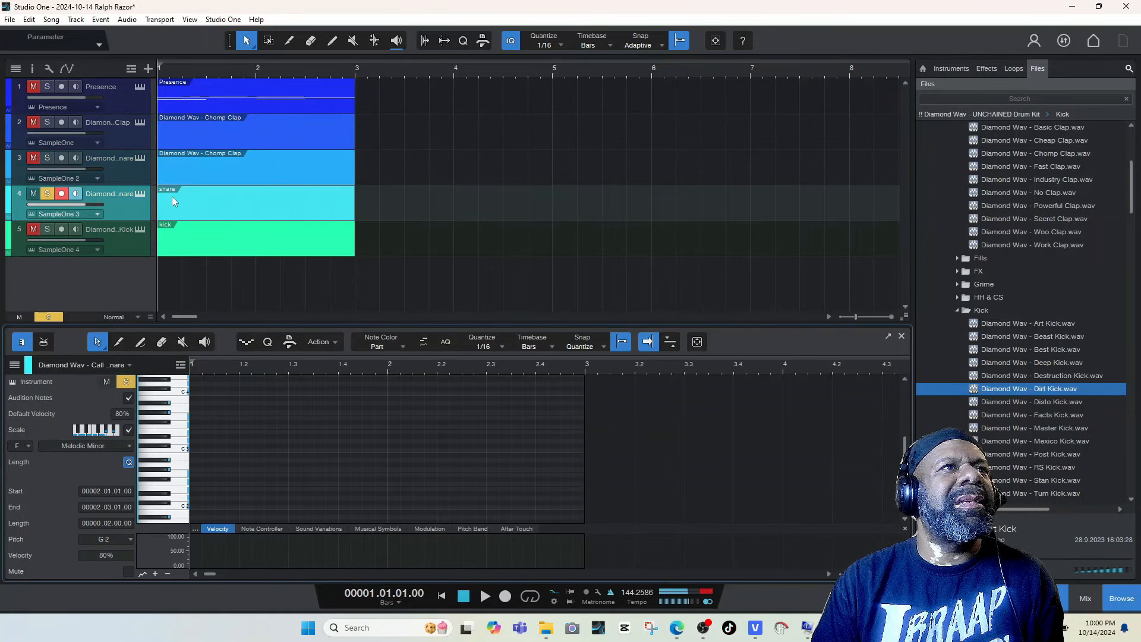
drag(172, 186, 215, 161)
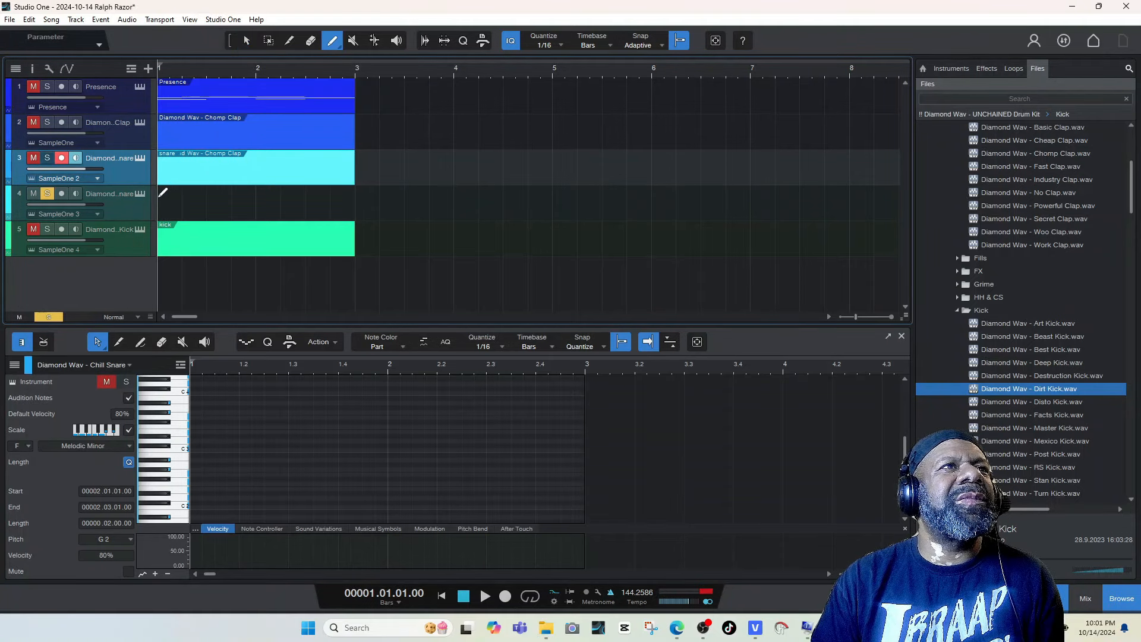
mouse_move(163, 193)
mouse_down()
mouse_move(364, 186)
mouse_move(350, 187)
mouse_up()
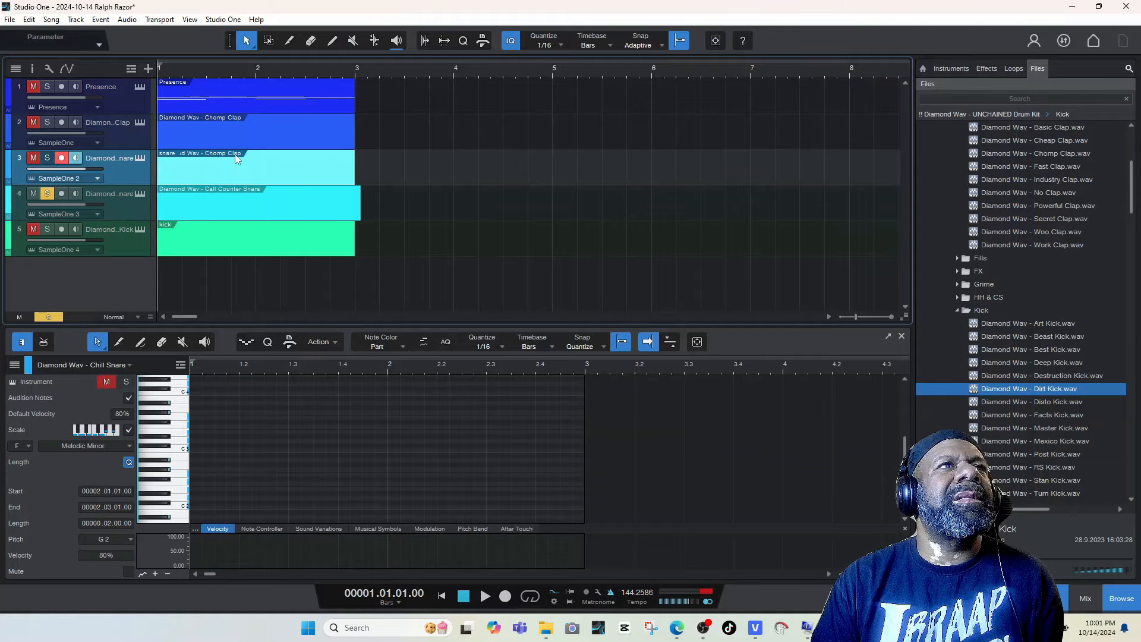
right_click(235, 153)
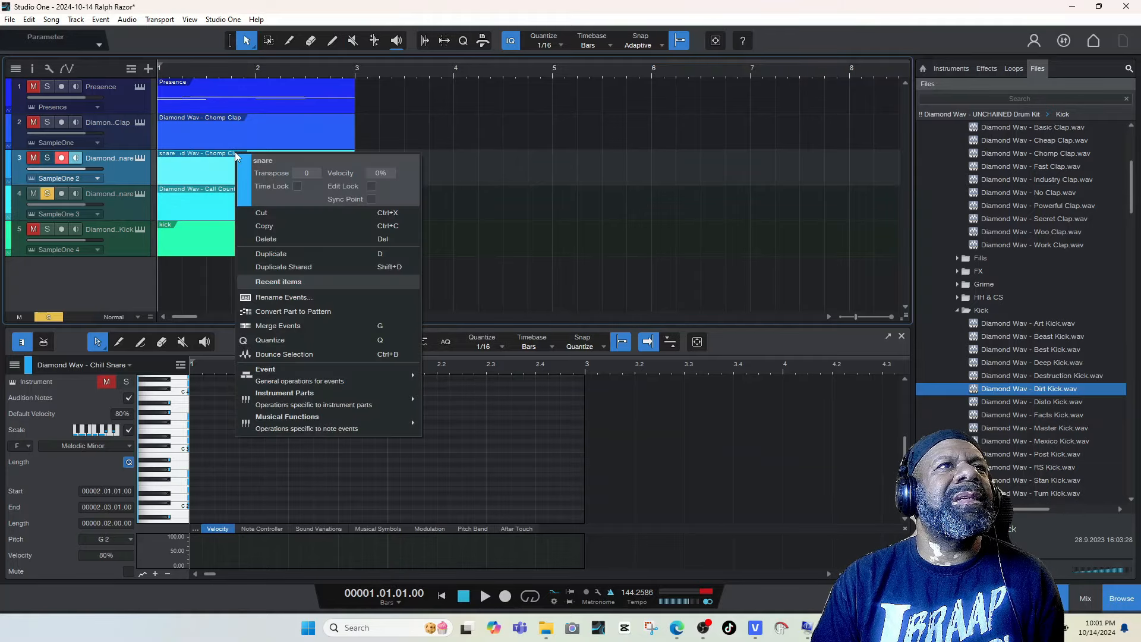
click(292, 295)
key(Return)
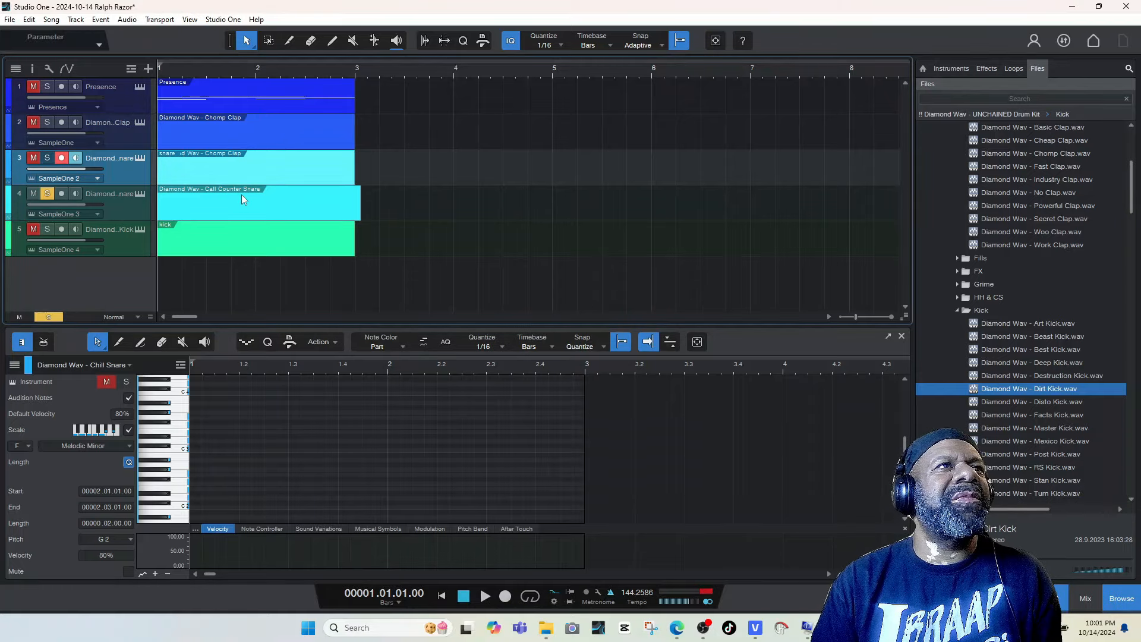
key(Delete)
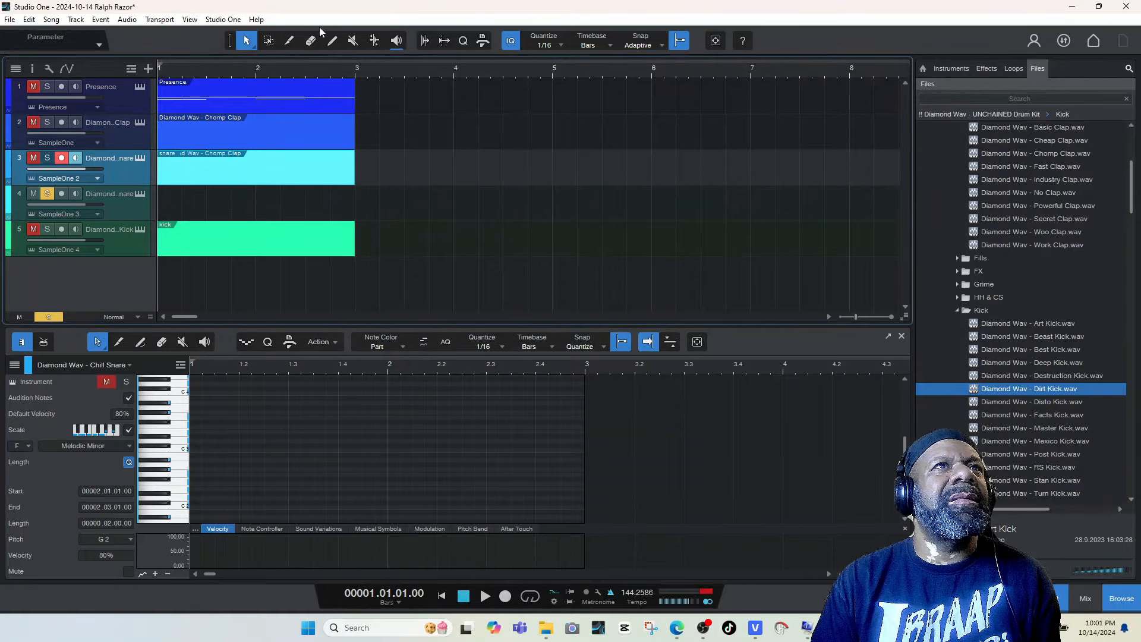
- Draw a two-bar part at bar 1 on the Call Counter Snare track and rename it hi hat
drag(163, 193, 355, 196)
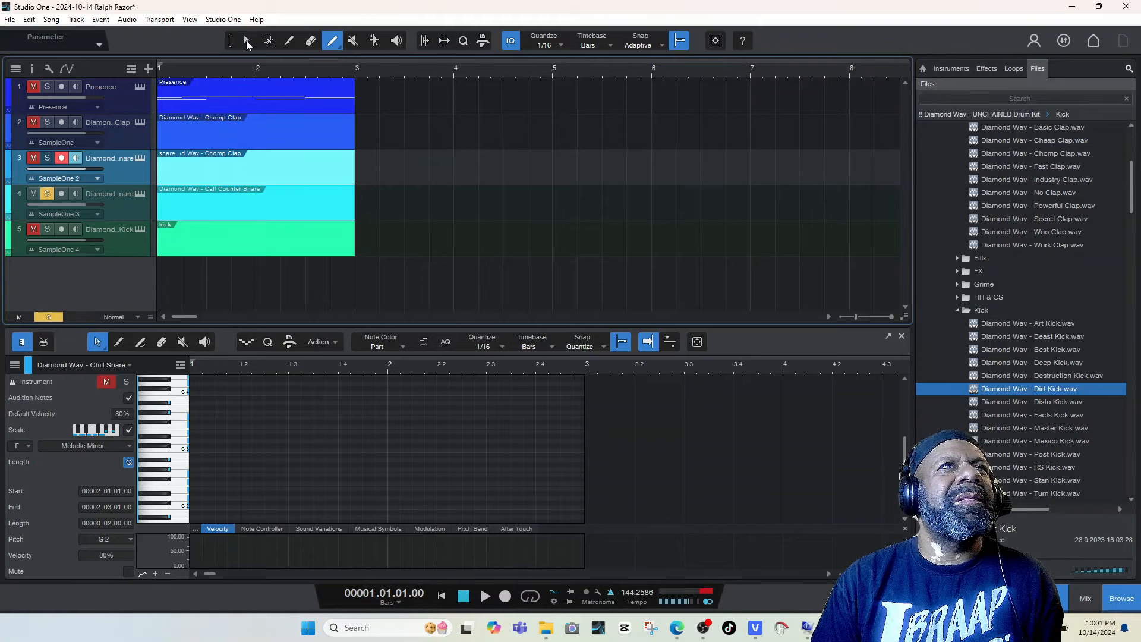
right_click(216, 192)
click(268, 334)
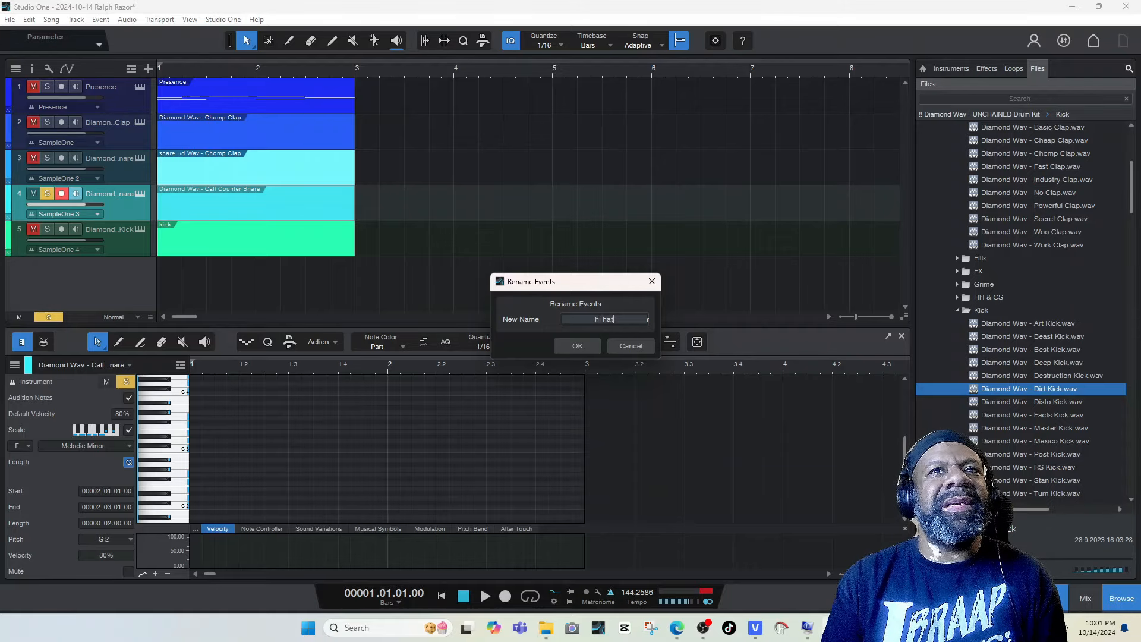
click(569, 345)
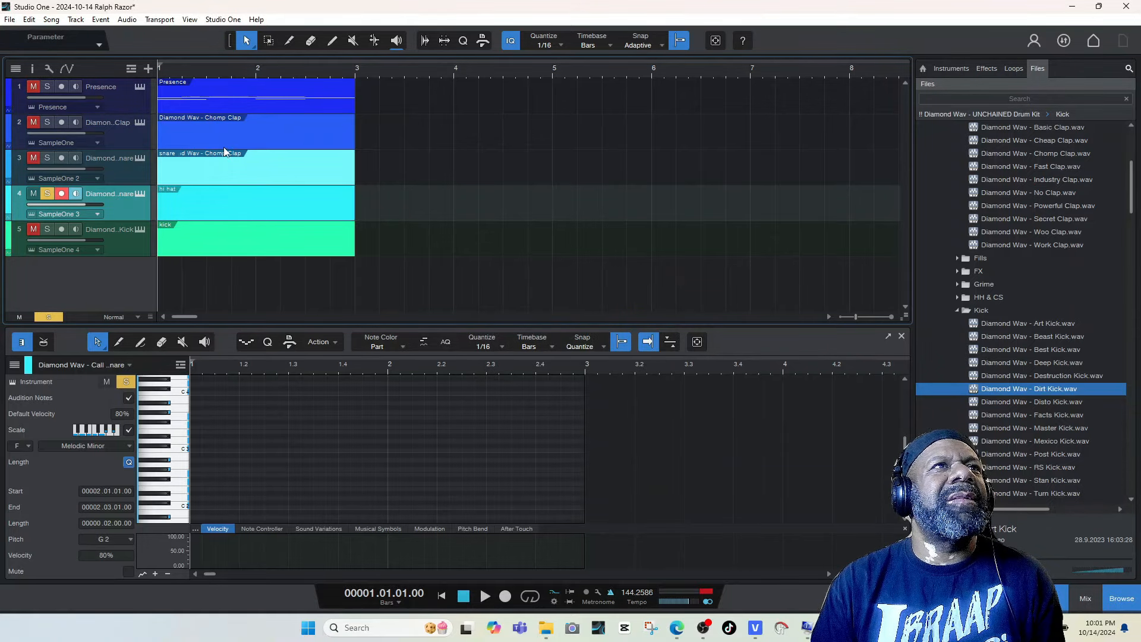
- Fill the hi hat part with a two-bar C3 note, split it at every beat and audition it
key(space)
key(space)
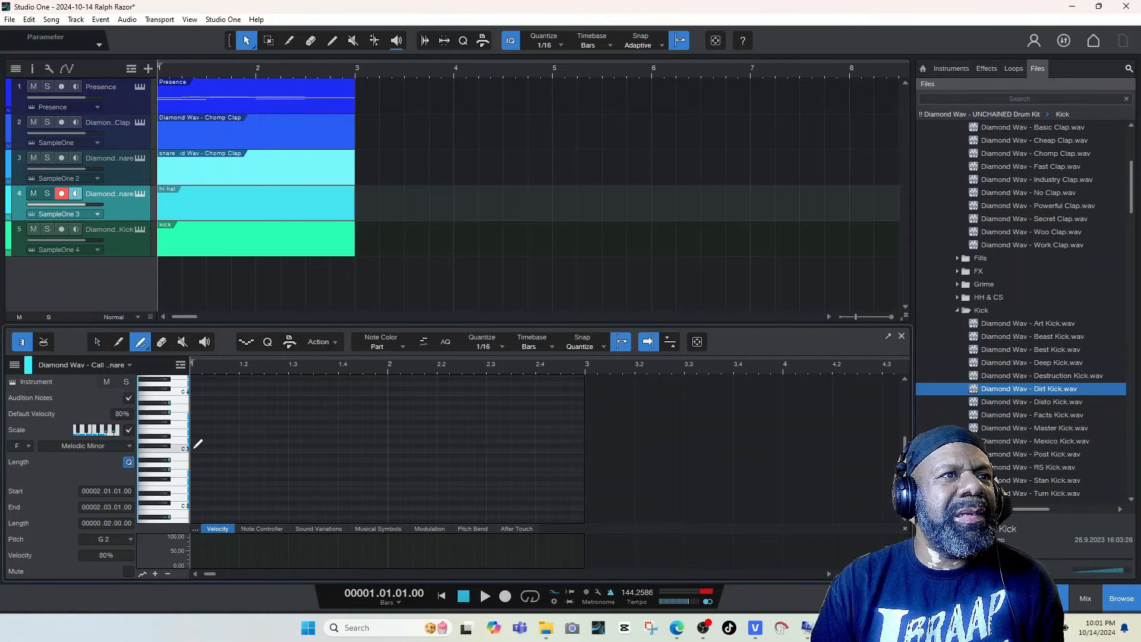
drag(194, 449, 582, 449)
click(118, 344)
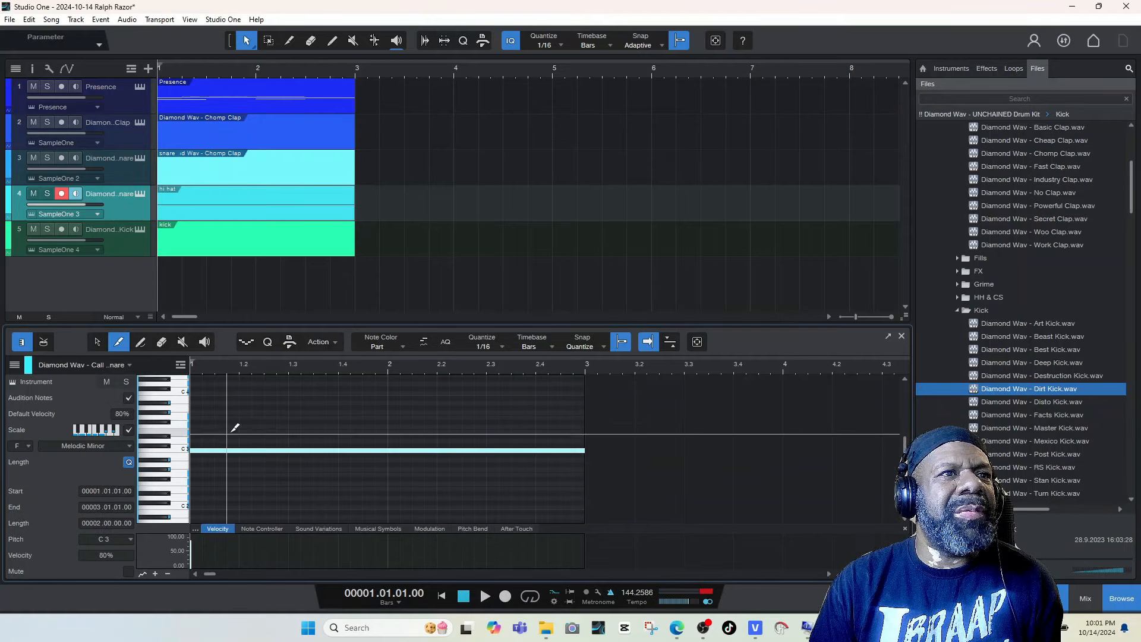
click(240, 448)
click(289, 449)
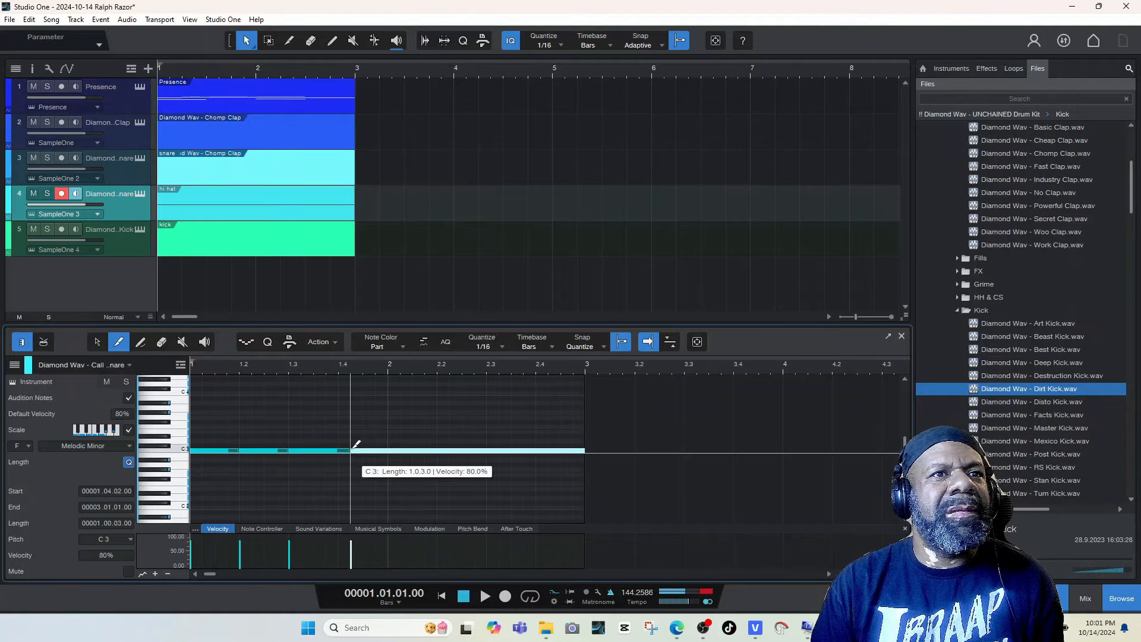
click(339, 449)
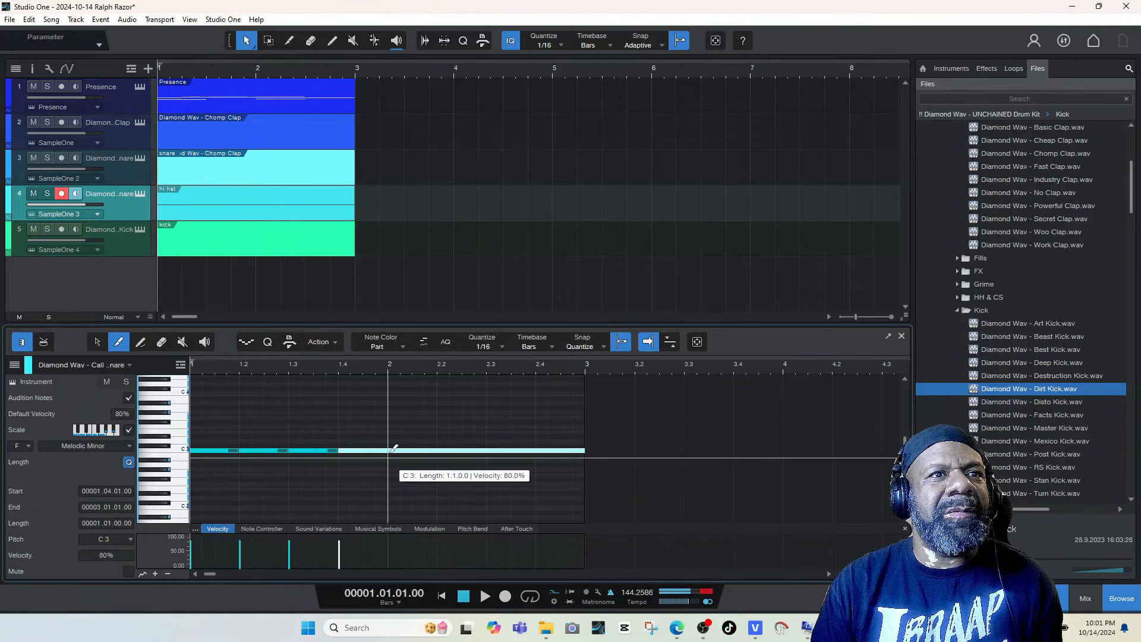
click(388, 449)
click(438, 449)
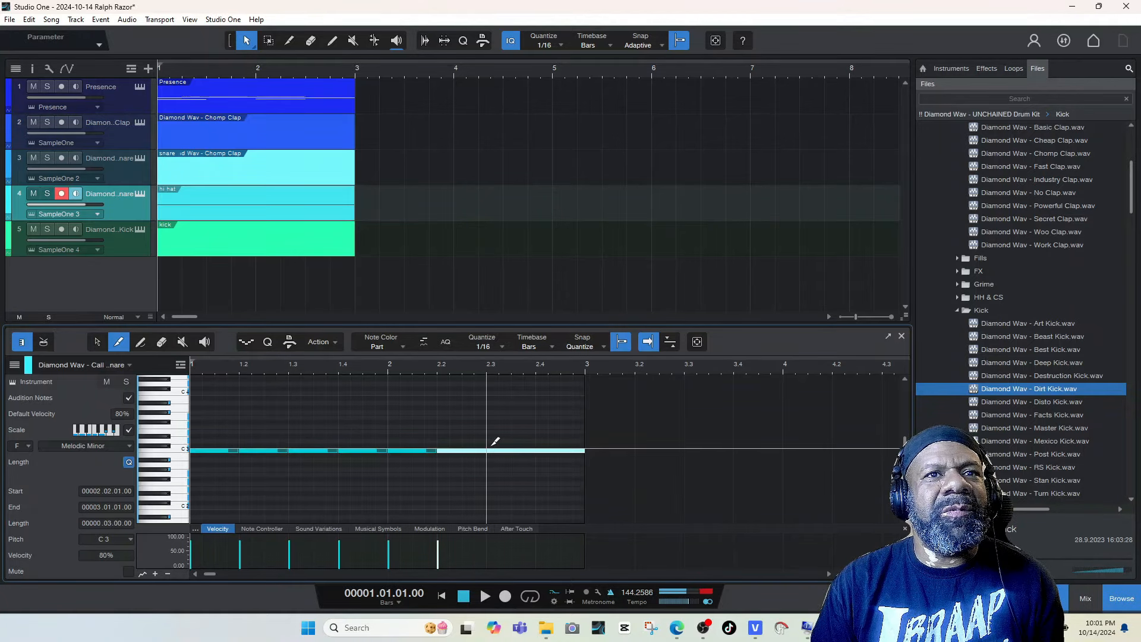
click(487, 450)
click(536, 450)
key(space)
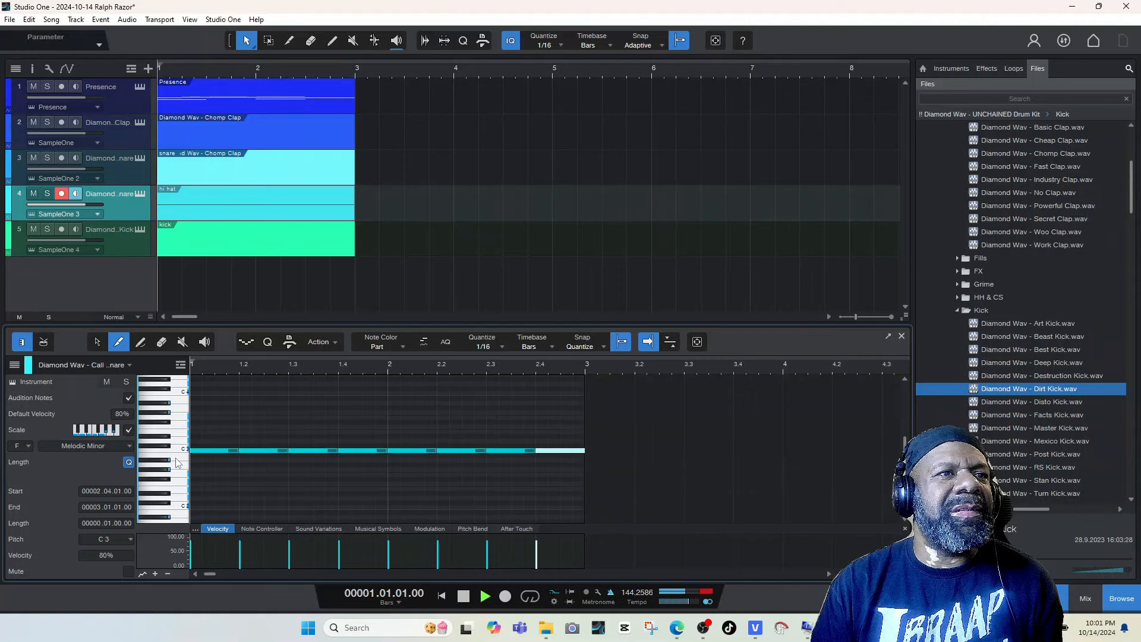
key(space)
- Split each one-beat C3 note in the hi hat part in half and play the pattern
click(265, 450)
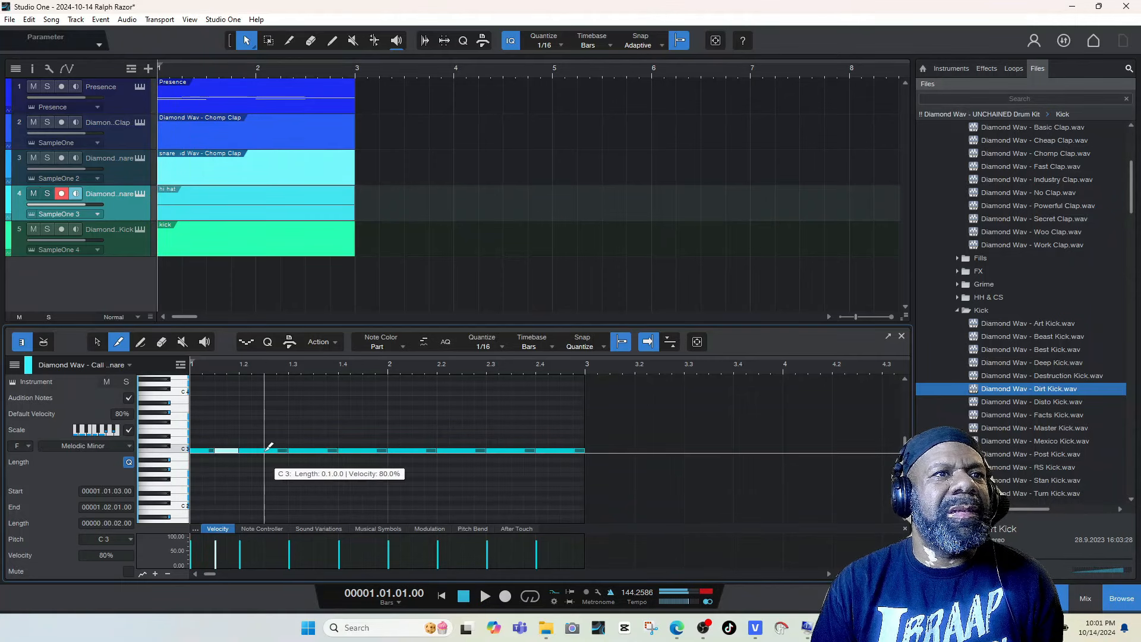
click(365, 450)
click(414, 450)
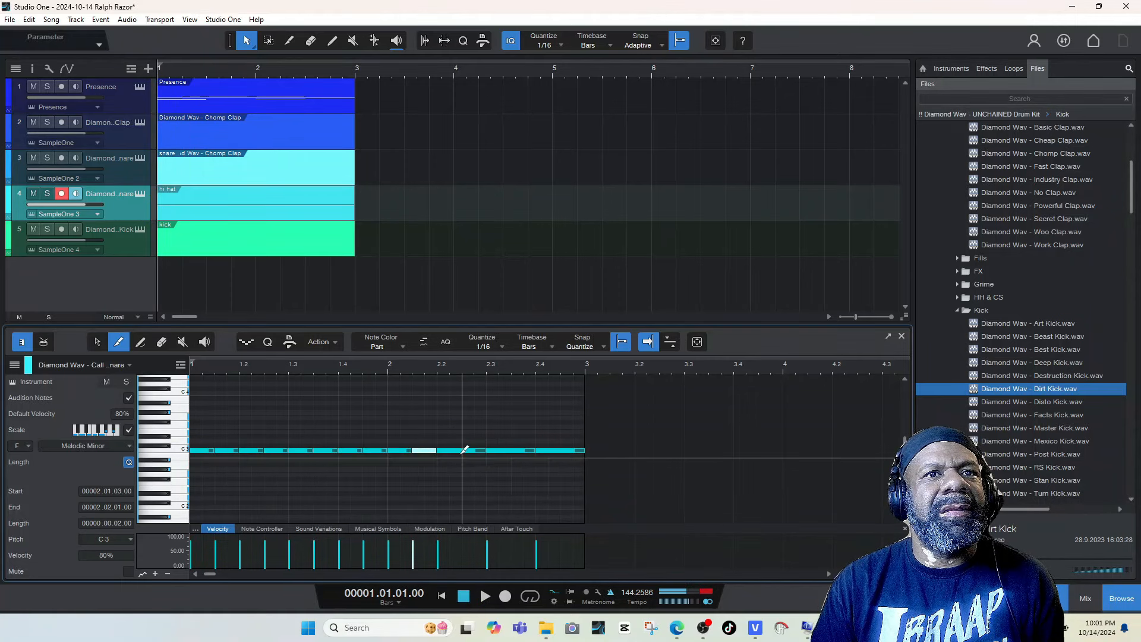
click(463, 450)
click(513, 449)
click(561, 450)
key(space)
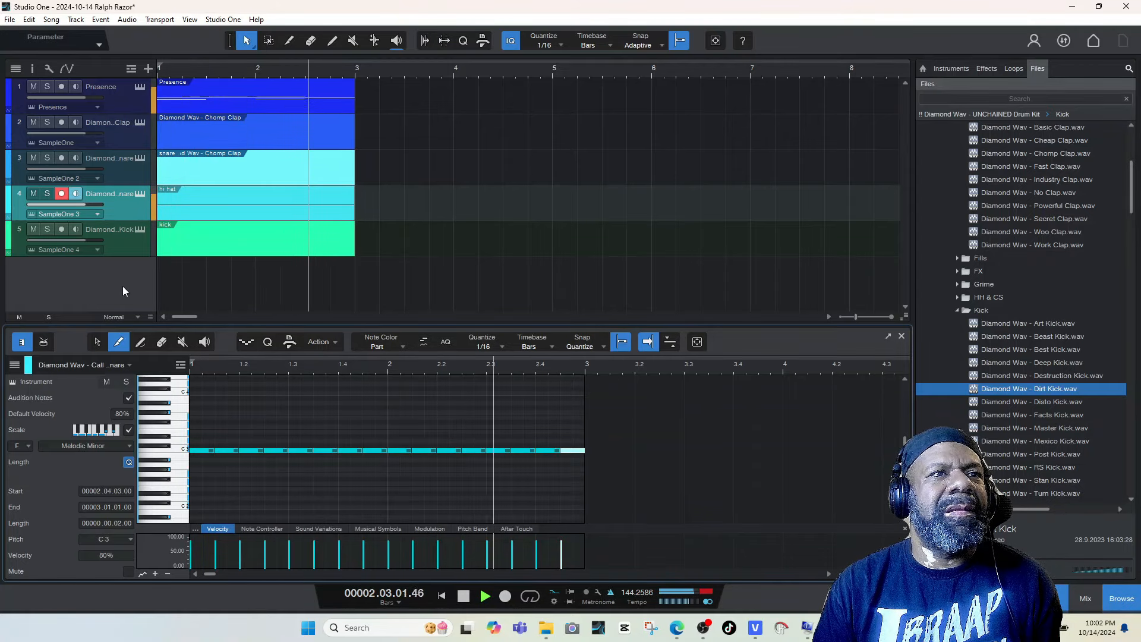
key(space)
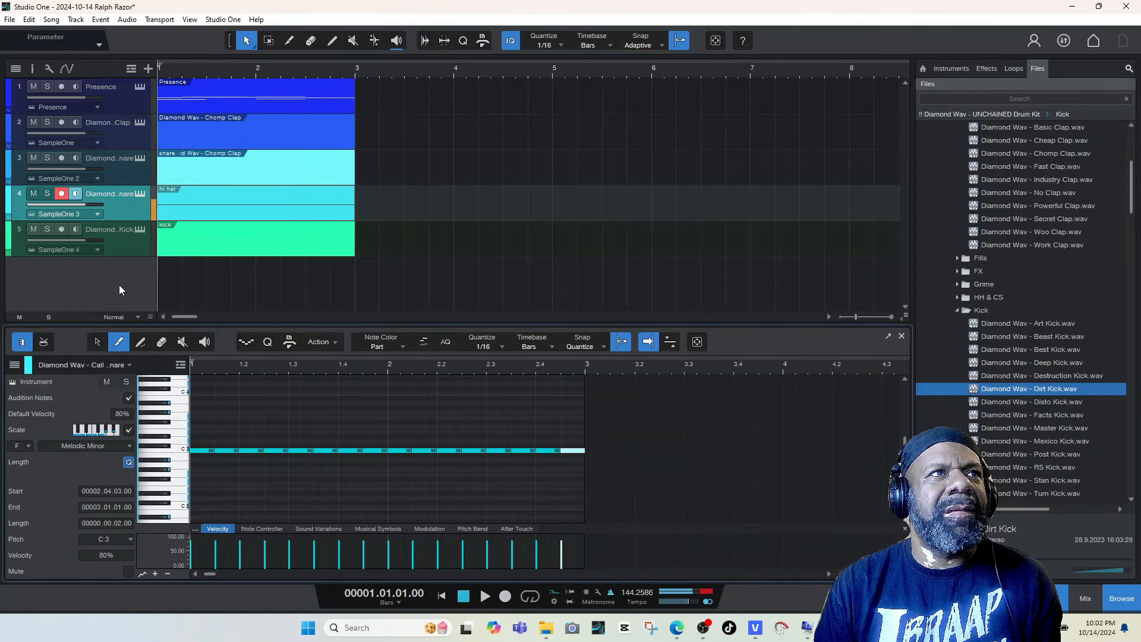
- Add sixteenth C3 notes at beat 3 of both bars in the Chomp Clap part and play them
click(223, 132)
key(5)
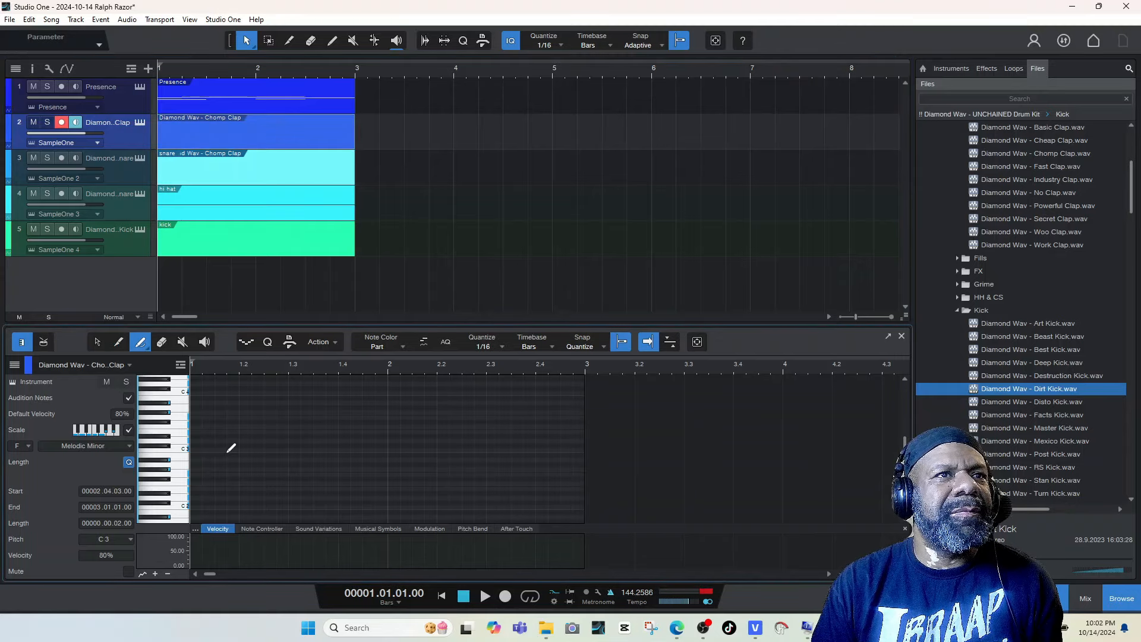
click(294, 450)
click(492, 450)
key(space)
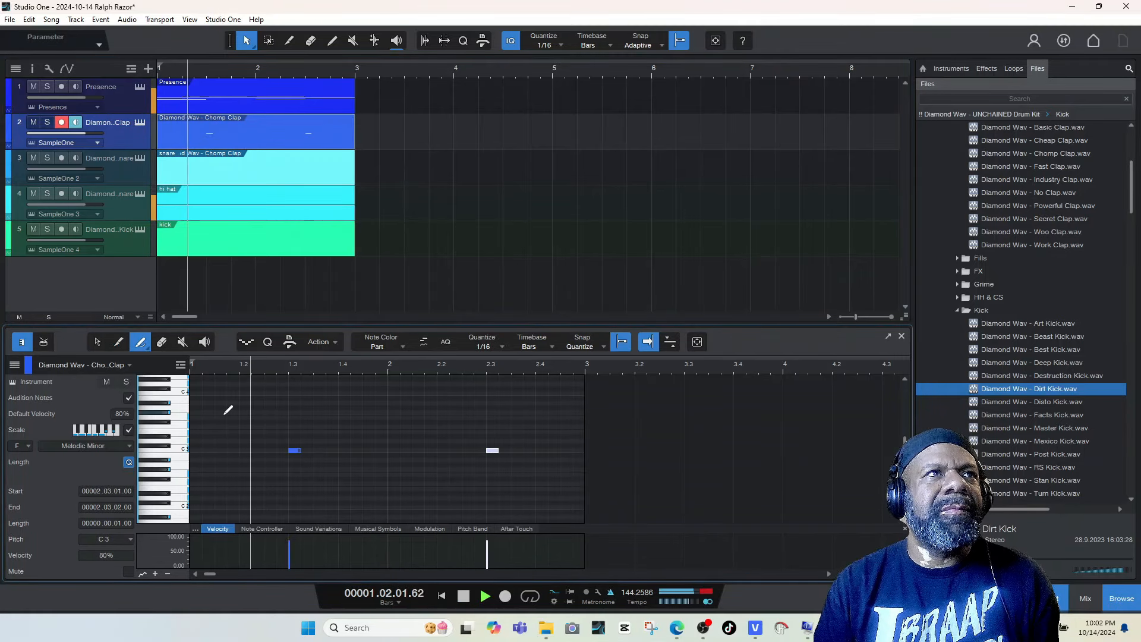
key(space)
- Add sixteenth C3 notes at beat 3 of both bars in the Chill Snare part and play the beat
click(218, 173)
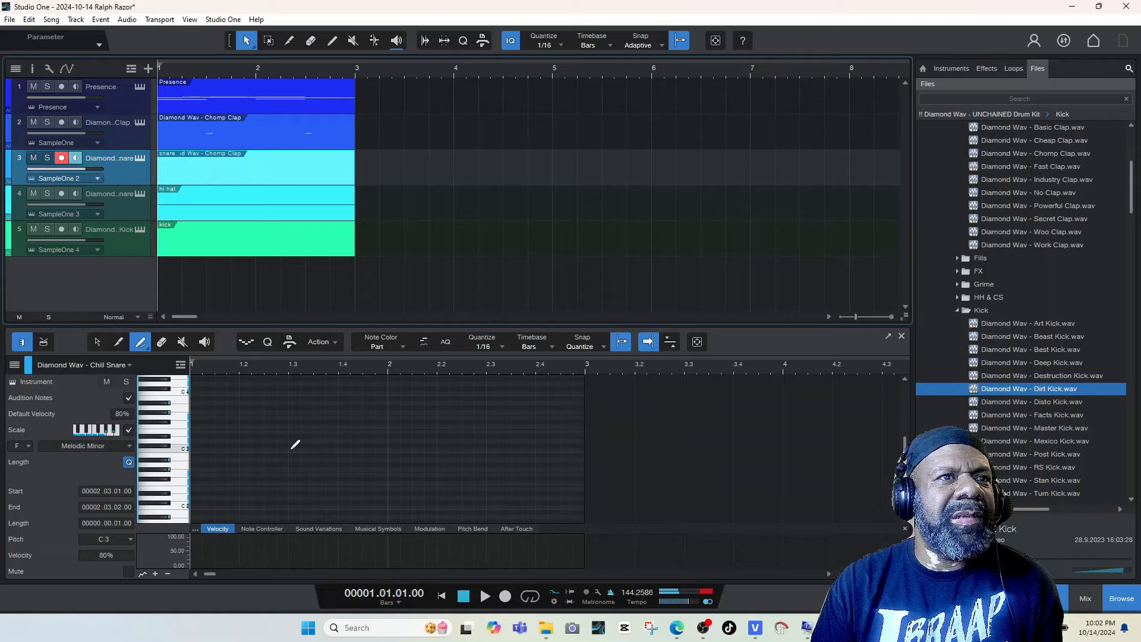
click(294, 450)
click(492, 450)
key(space)
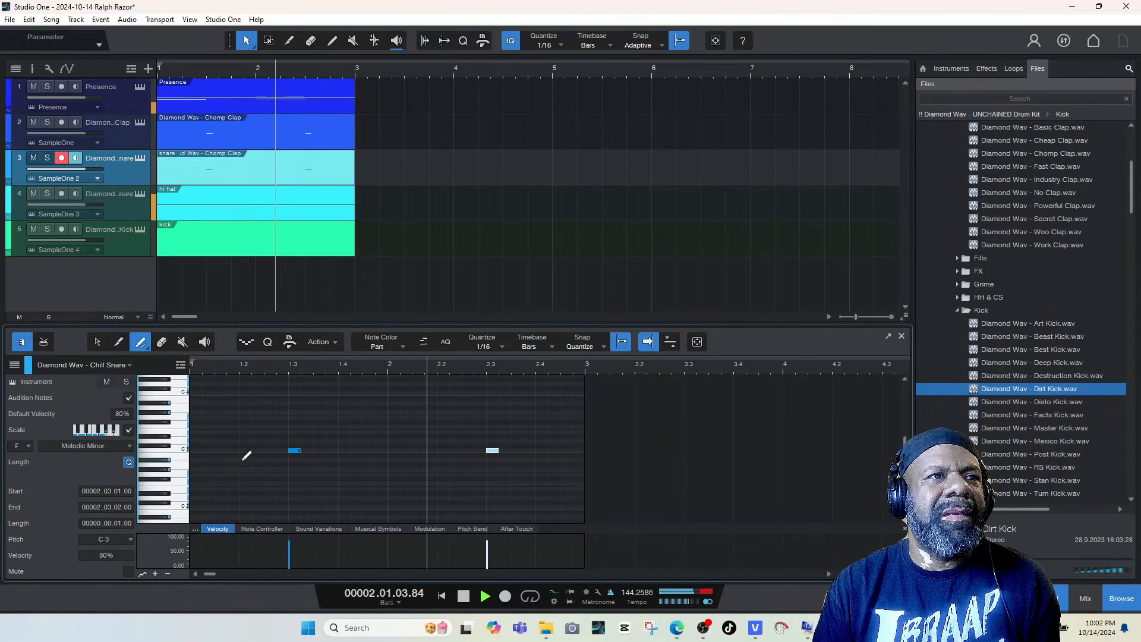
key(space)
- Turn off the scale in the Presence part, transpose all its notes up two semitones and play it
click(231, 98)
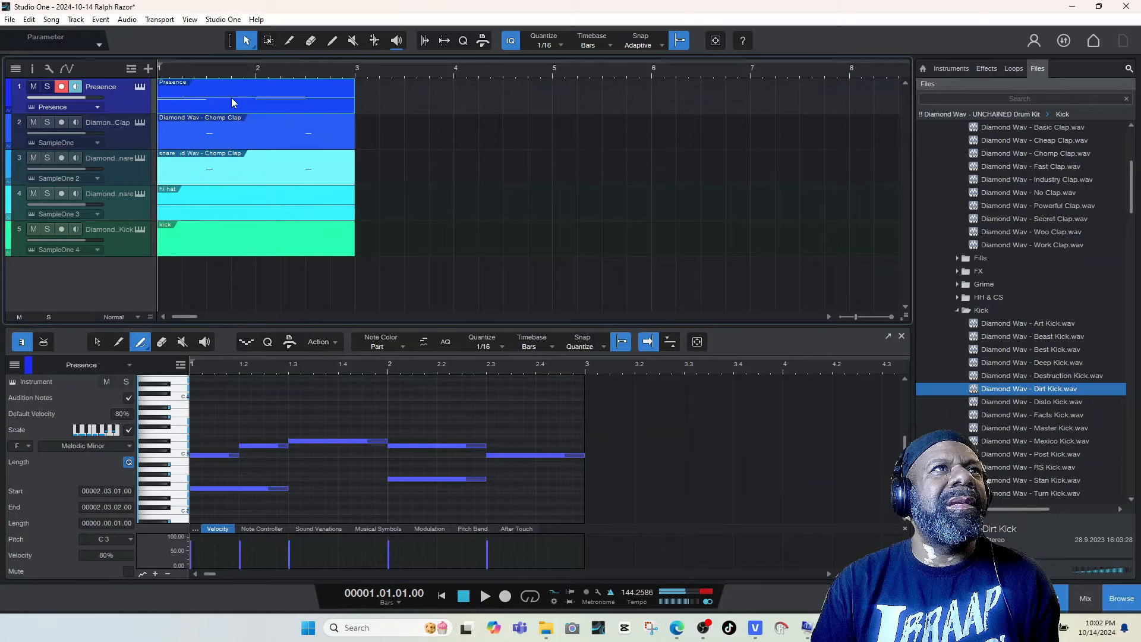
scroll(317, 444, down, 1)
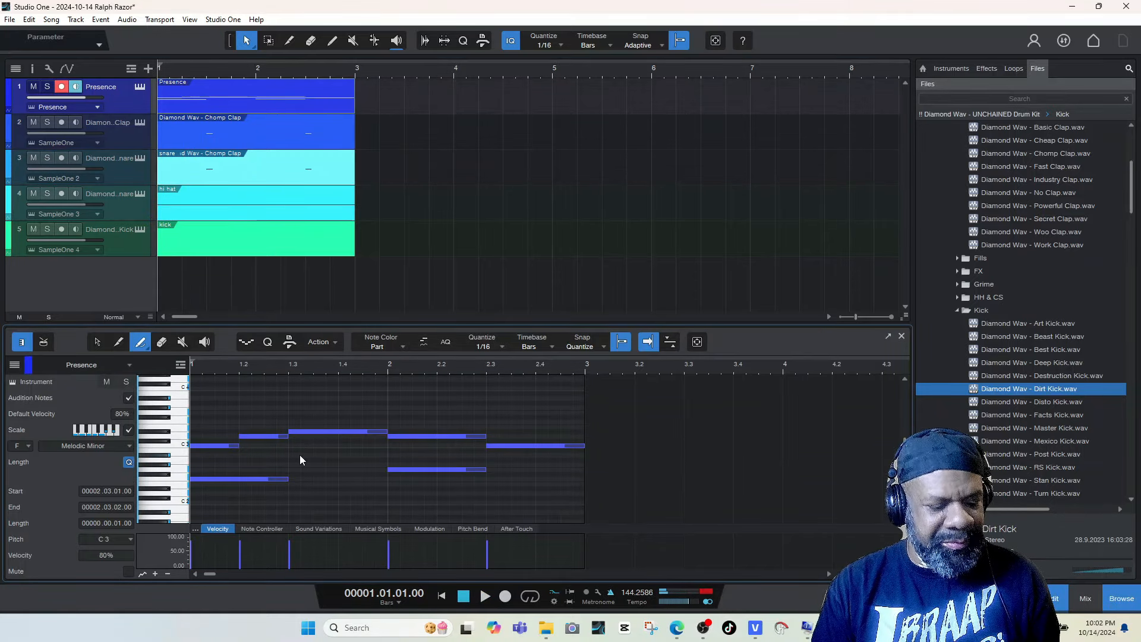
key(ctrl+a)
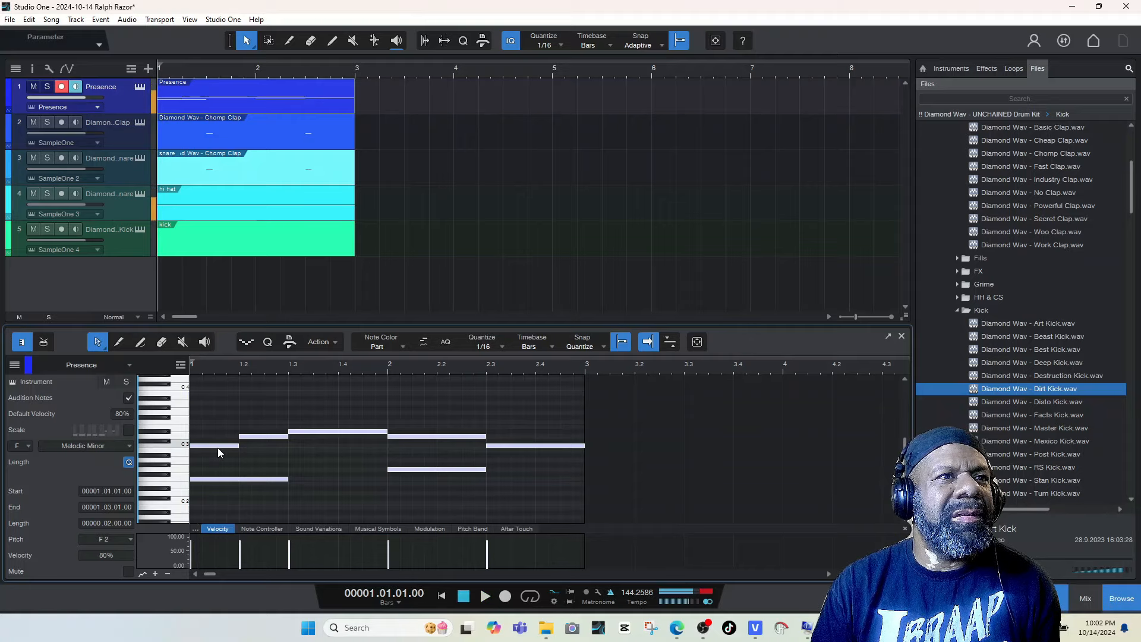
drag(217, 446, 218, 442)
key(space)
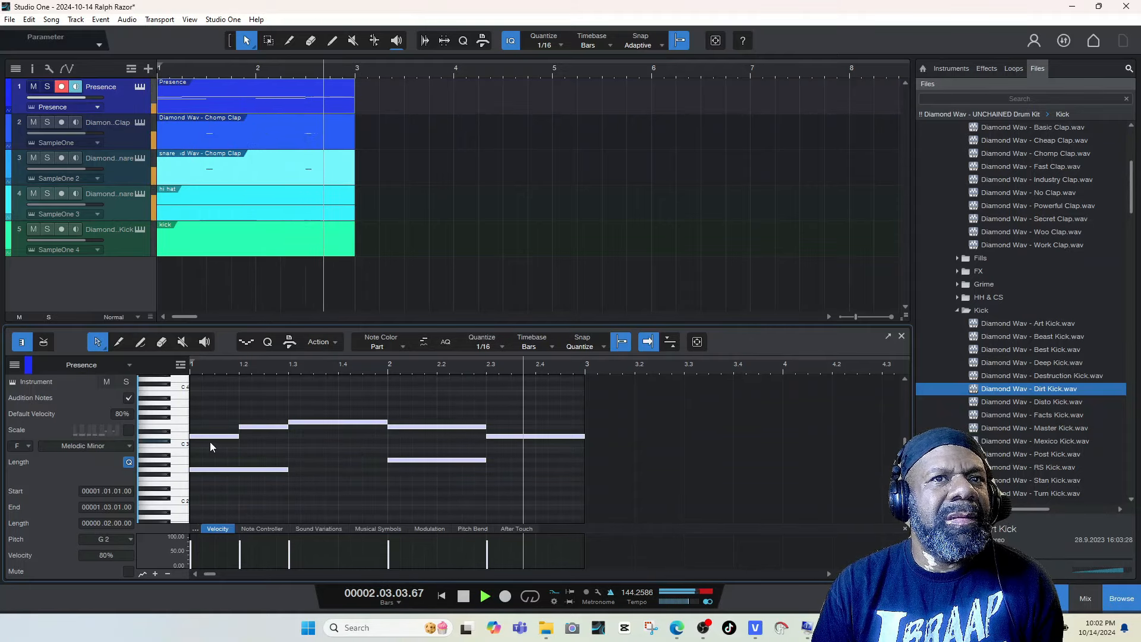
key(space)
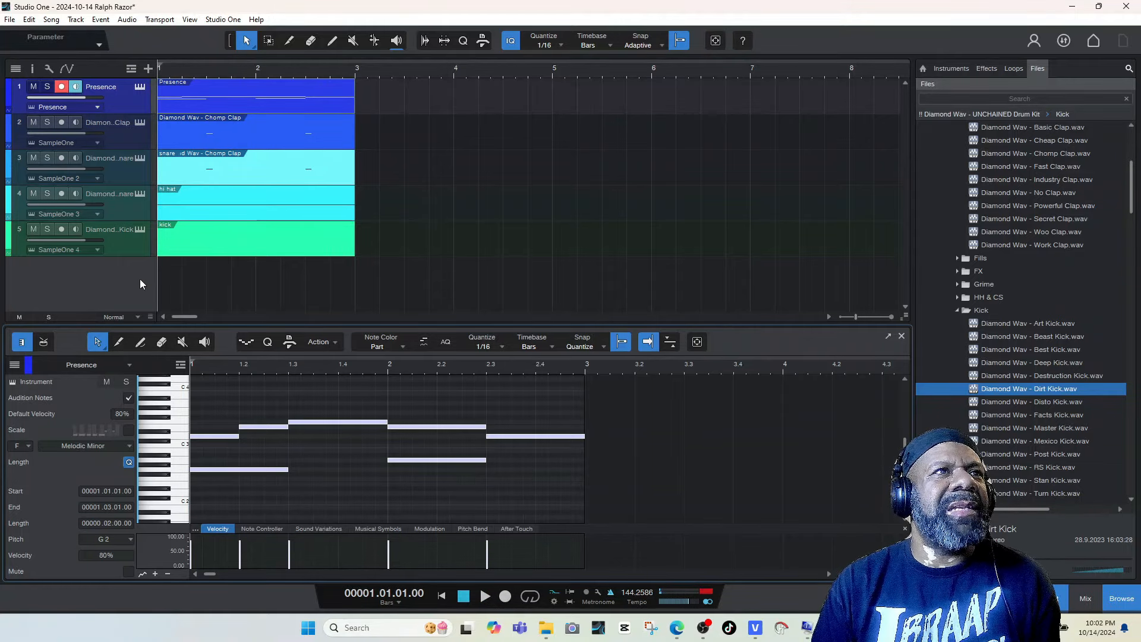
key(space)
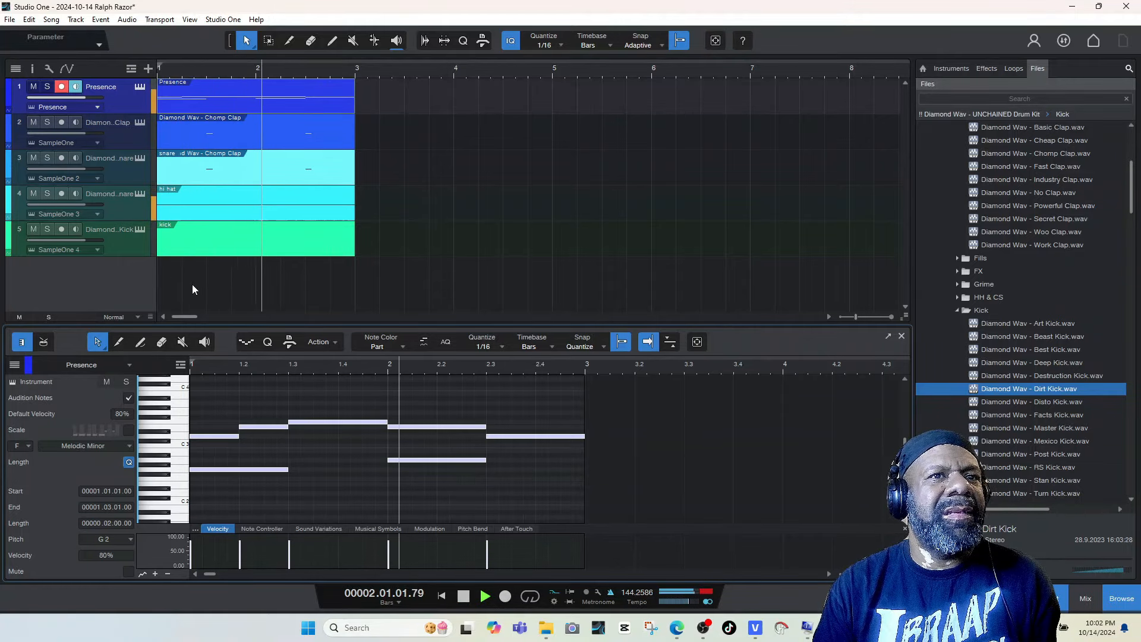
key(space)
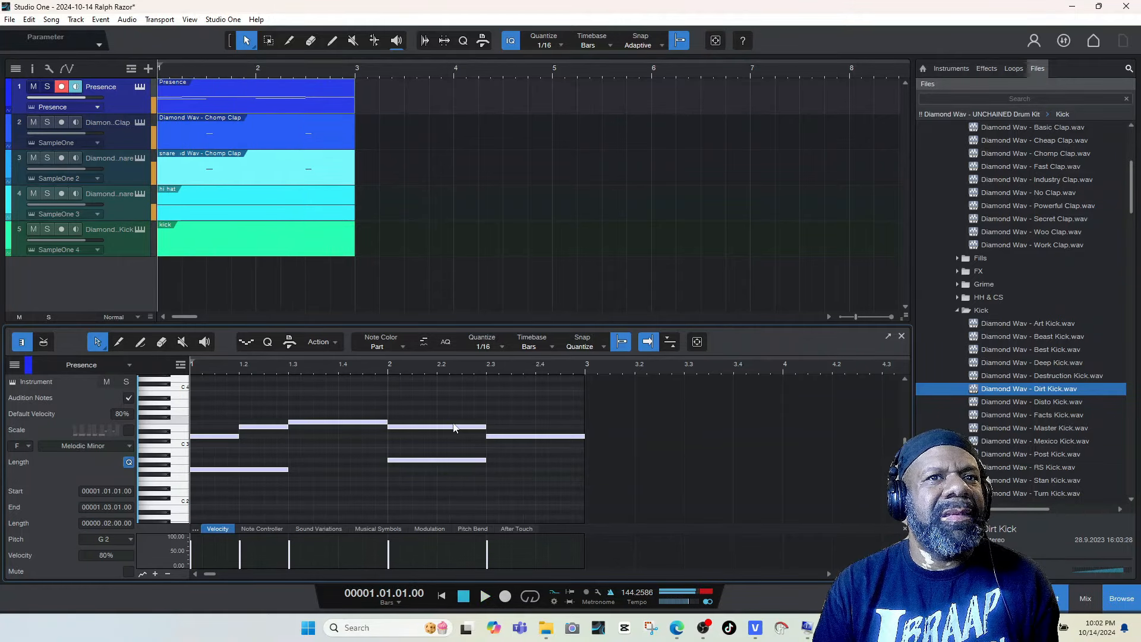
- Duplicate the low bar 2 note of the Presence part to bar 2 beat 3, set the copy to A#2 and play it
click(473, 460)
drag(470, 461, 507, 456)
key(space)
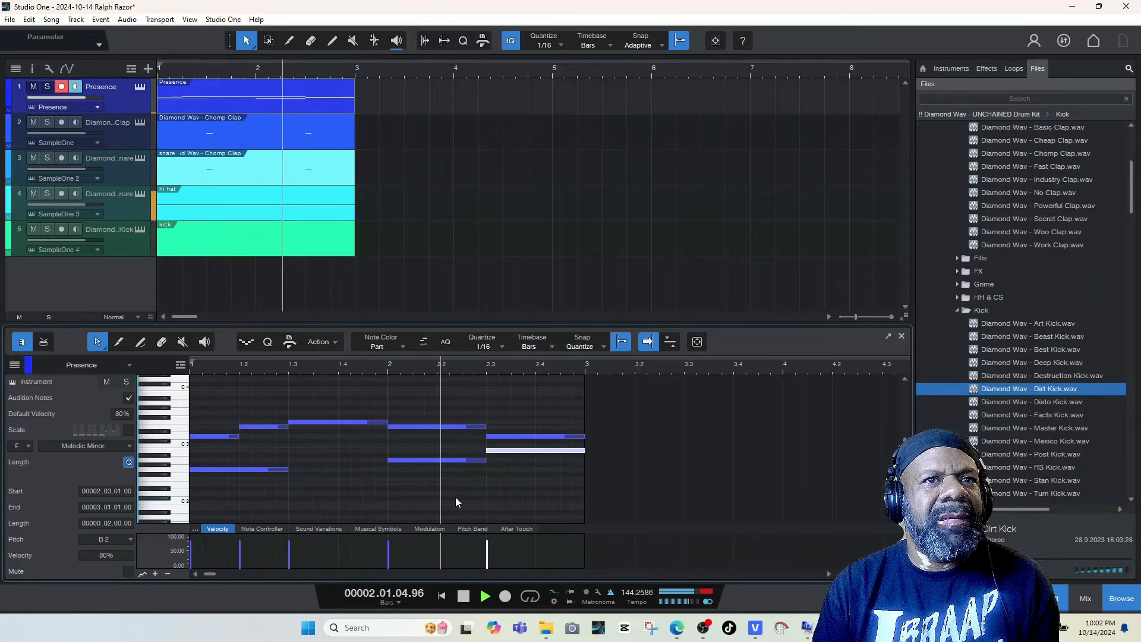
key(space)
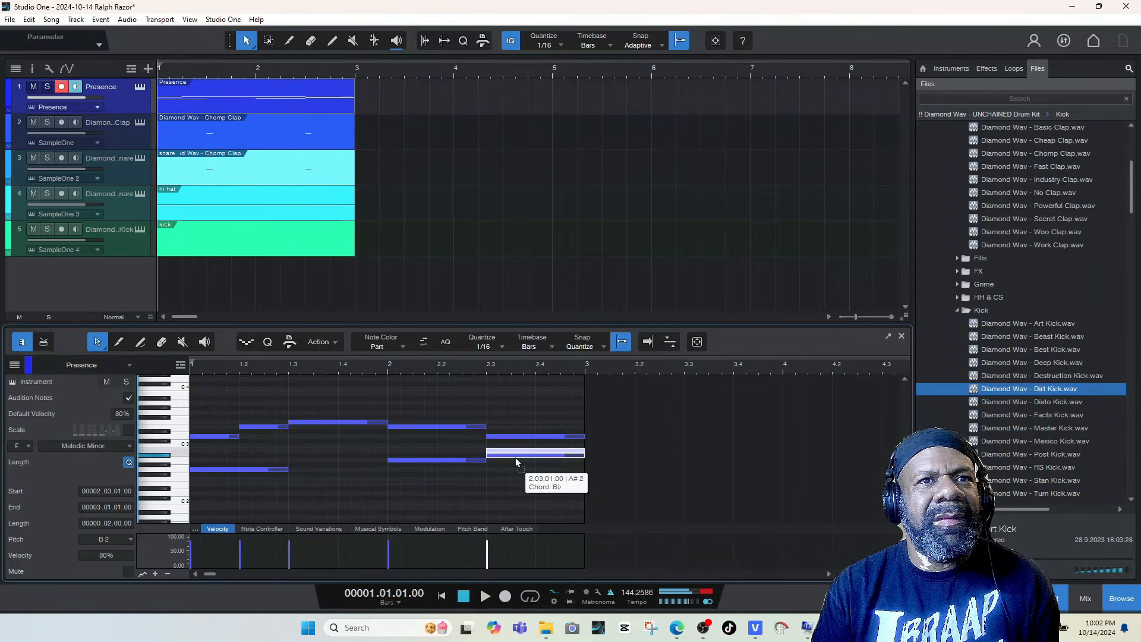
drag(516, 457, 515, 459)
key(space)
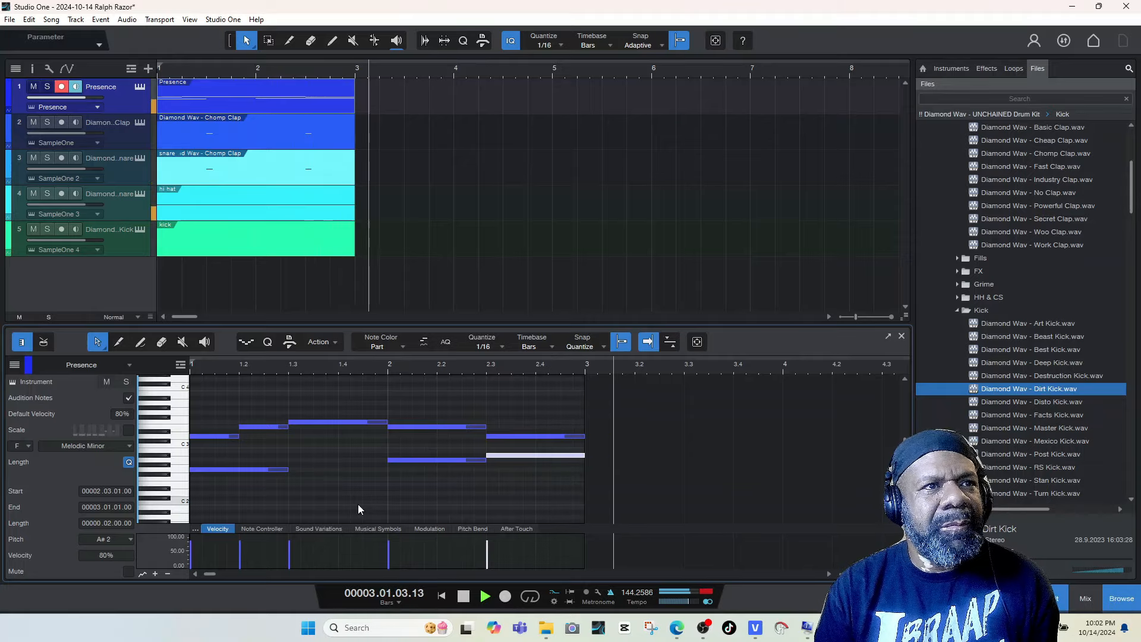
key(space)
- Reorder the tracks so that Presence is last and Dirt Kick is first
click(248, 470)
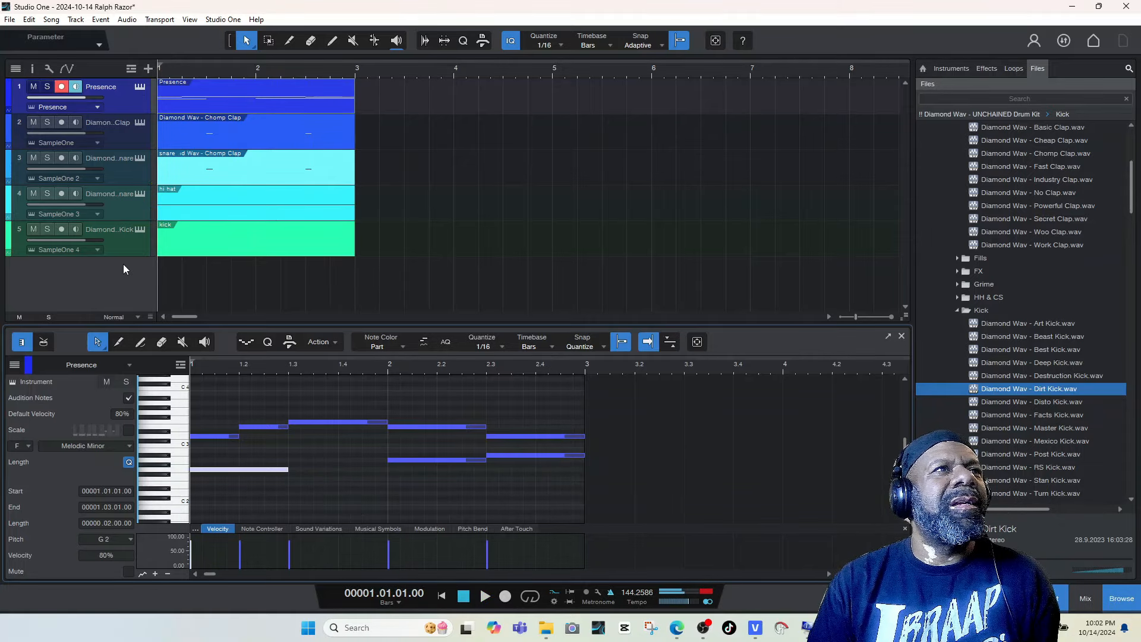
drag(112, 108, 131, 261)
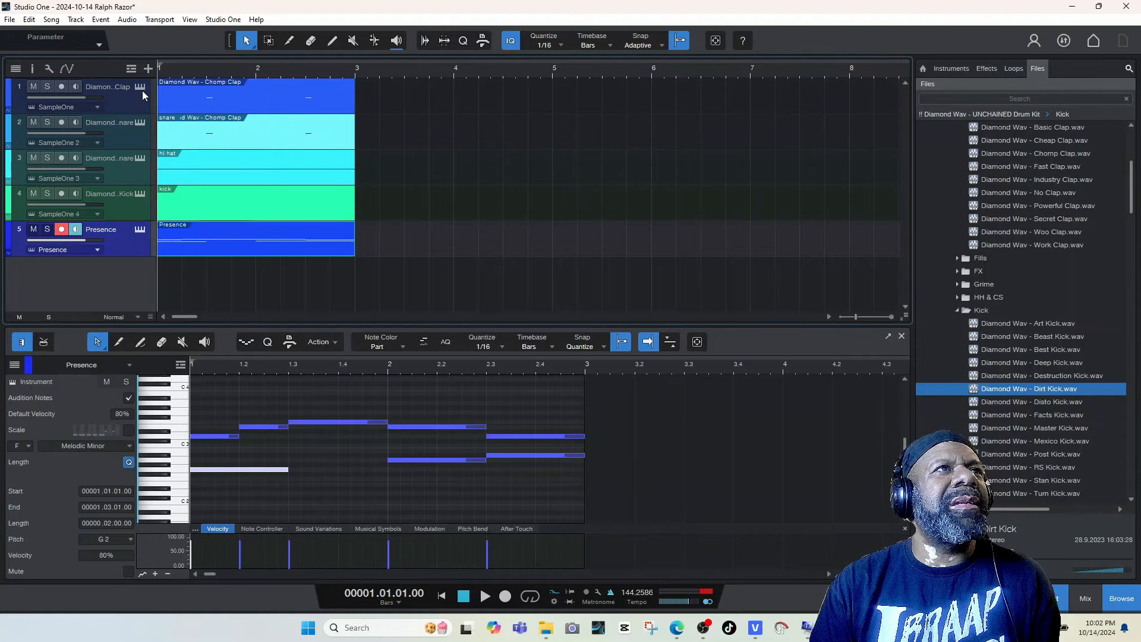
drag(129, 193, 133, 95)
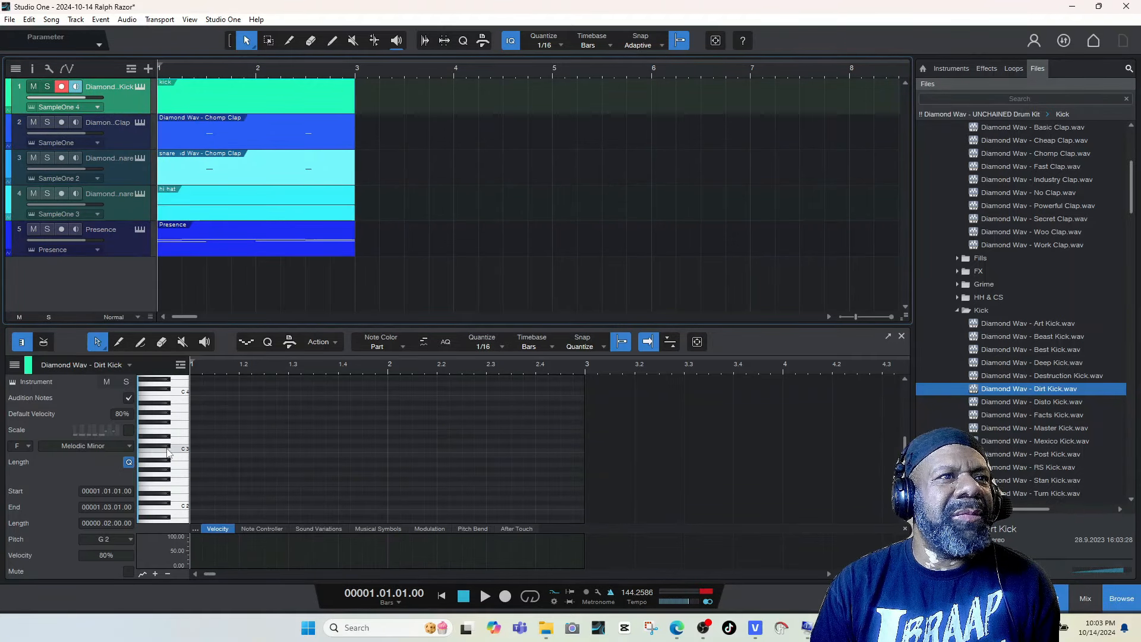
- Audition the two starting pitches of the Presence melody, G2 and D3, on the editor's keyboard
click(205, 237)
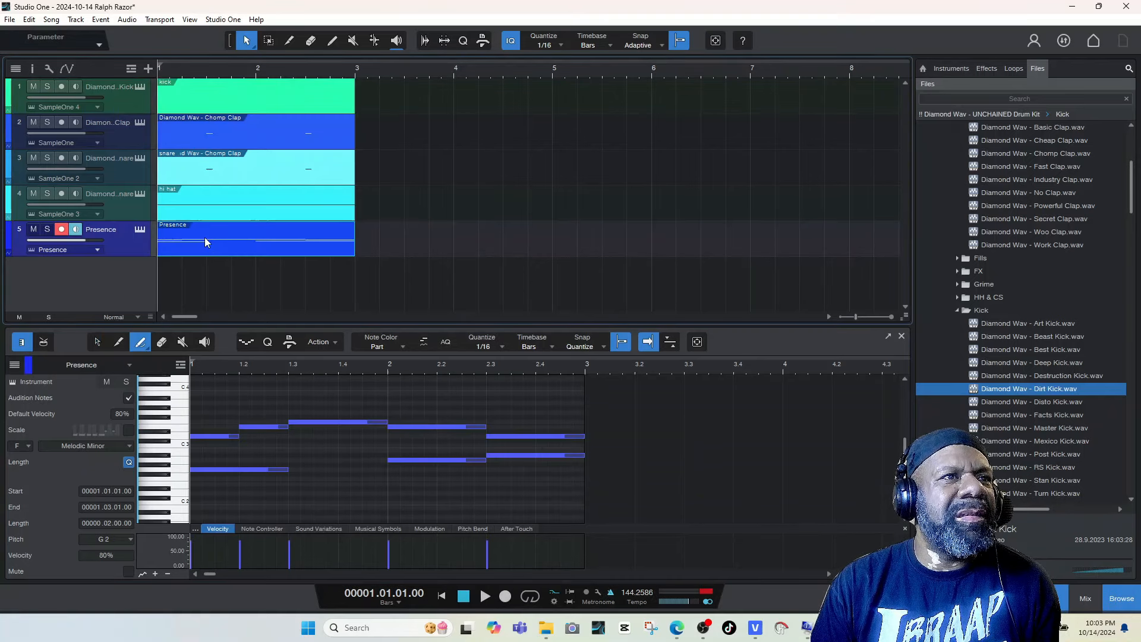
click(182, 469)
click(180, 438)
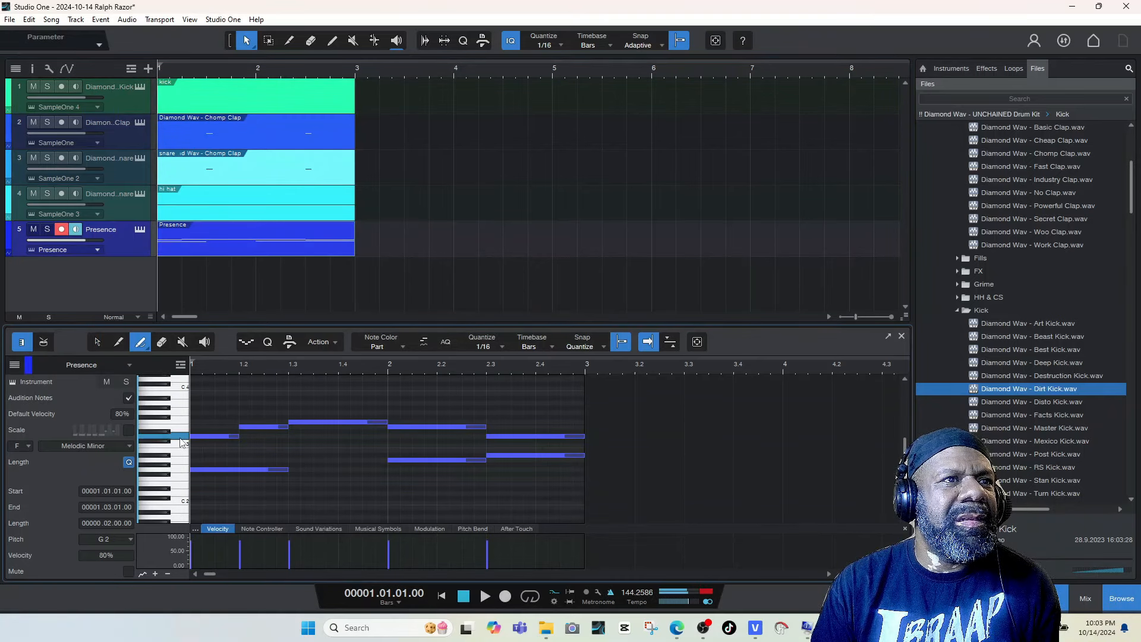
click(128, 430)
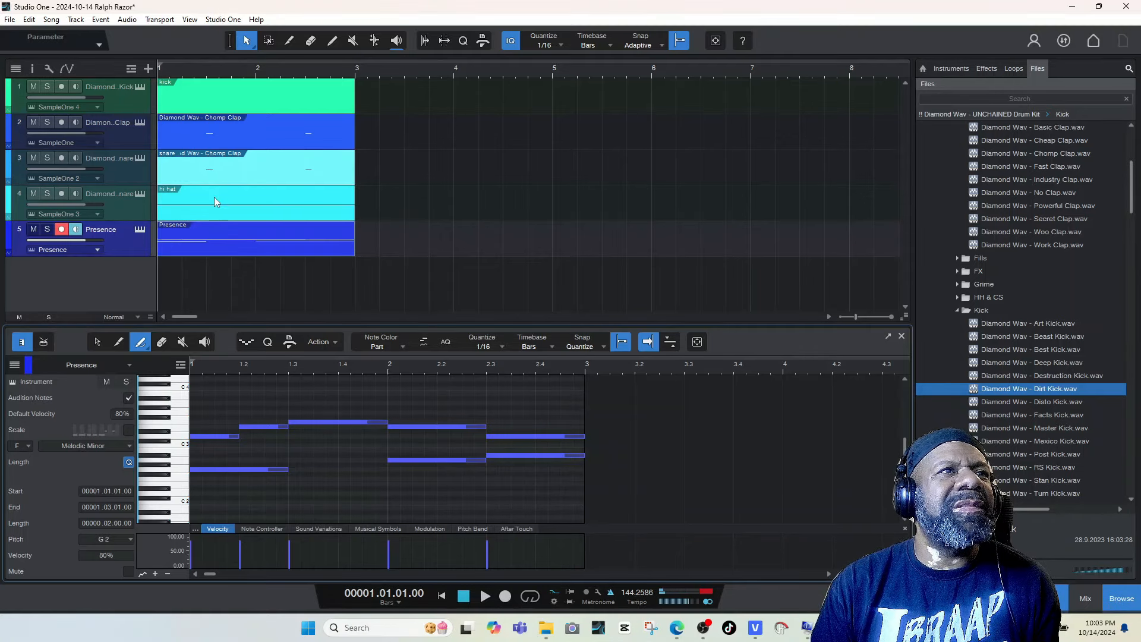
- Draw three sixteenth-note D3 hits in the kick part at 1.1.1, 1.1.3 and 1.4.3, playing the beat to check them
click(248, 95)
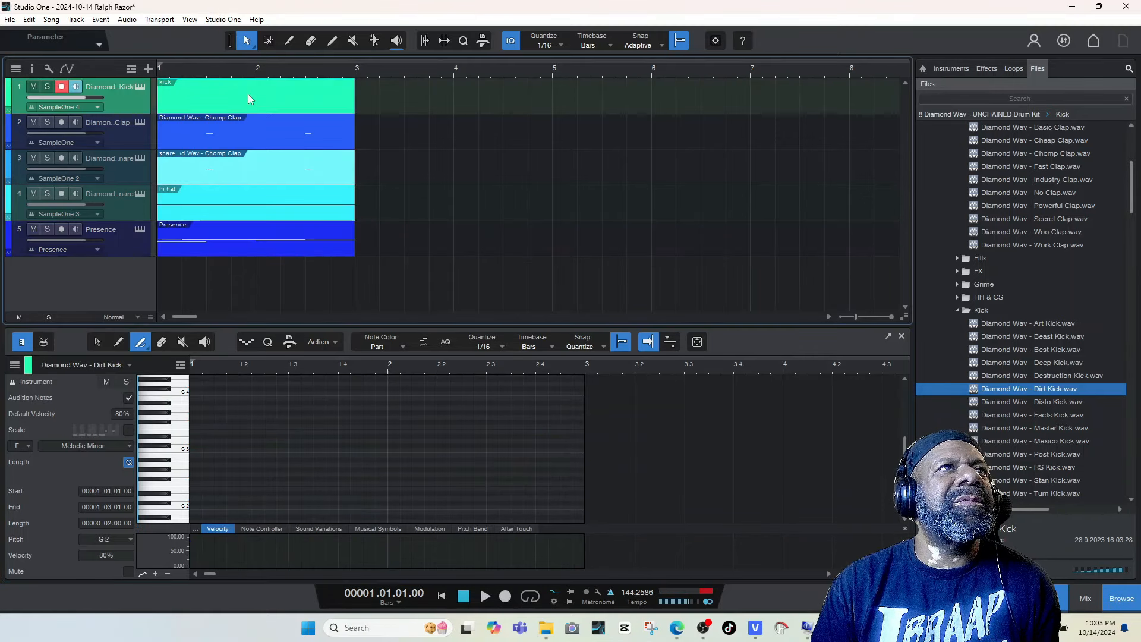
click(199, 441)
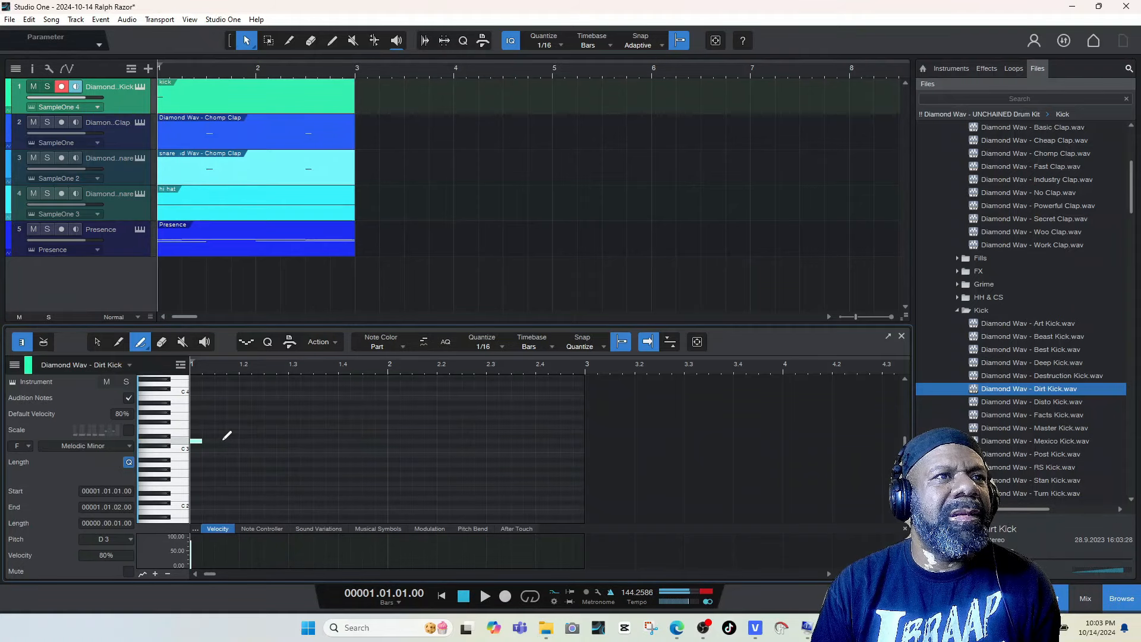
click(221, 441)
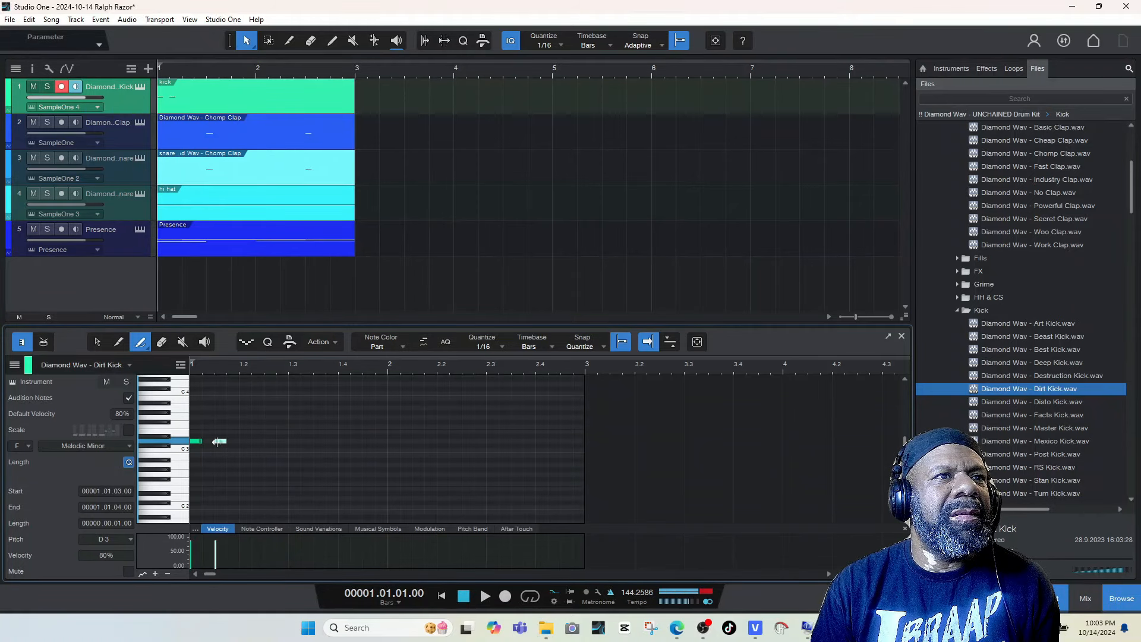
key(space)
key(space)
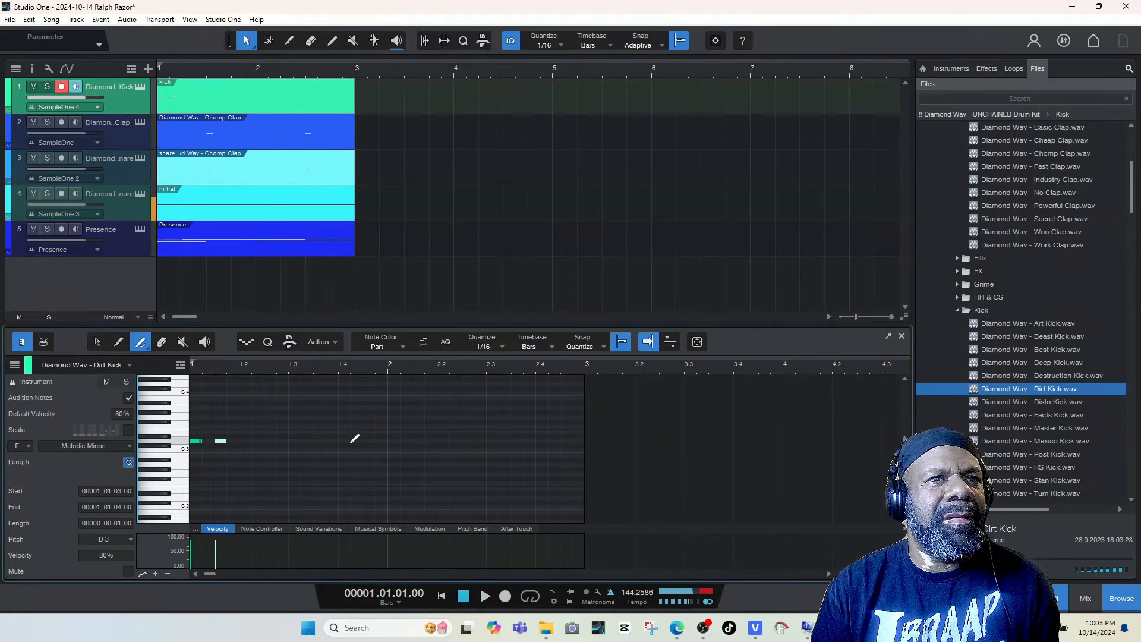
click(368, 441)
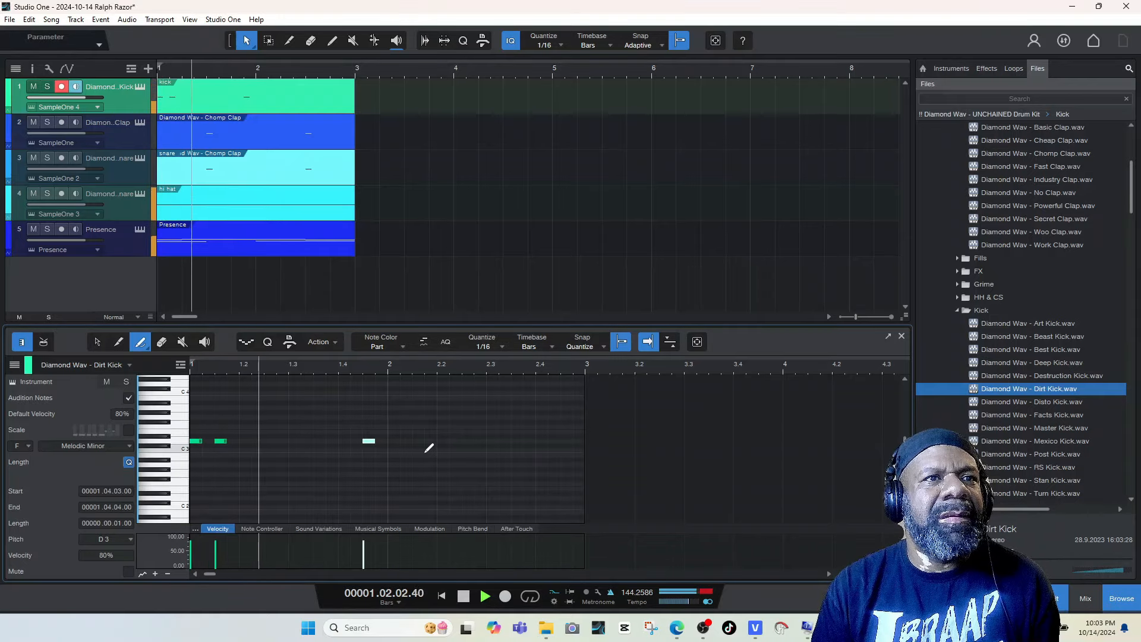
key(space)
key(space)
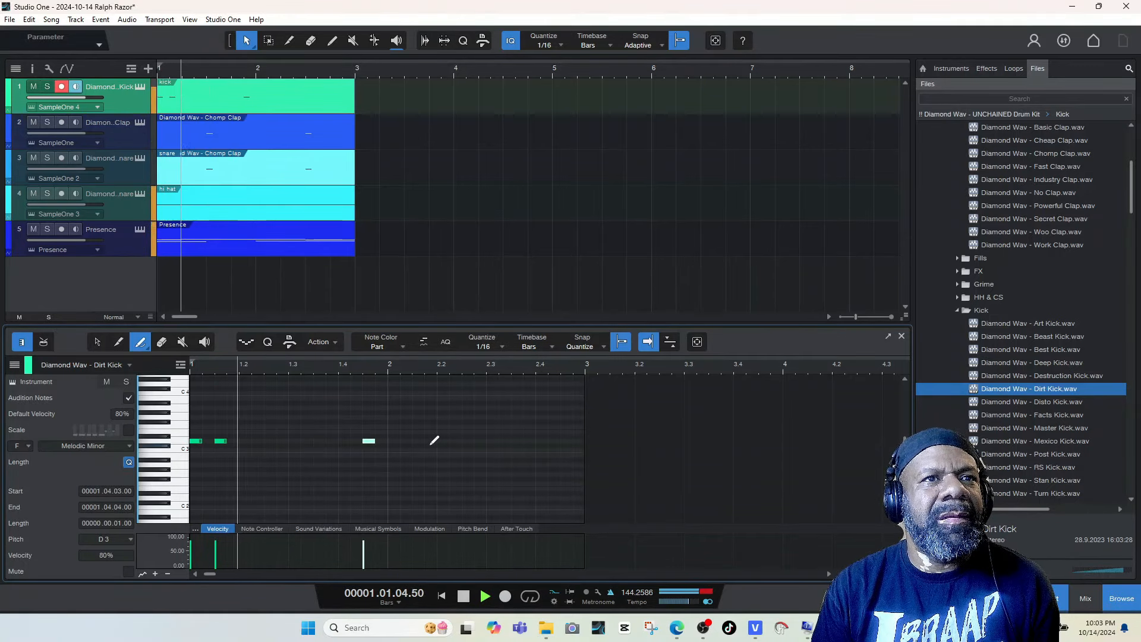
key(space)
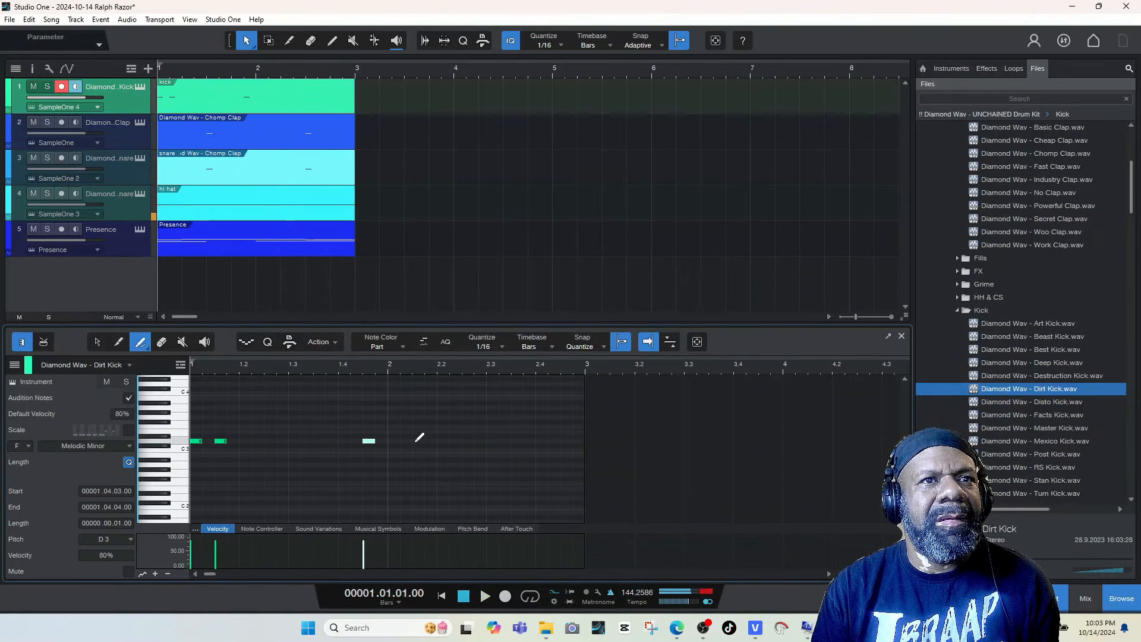
- Add D3 hits to the kick part at 2.1.3 and 2.2.1 and play the beat
click(420, 441)
click(442, 440)
key(space)
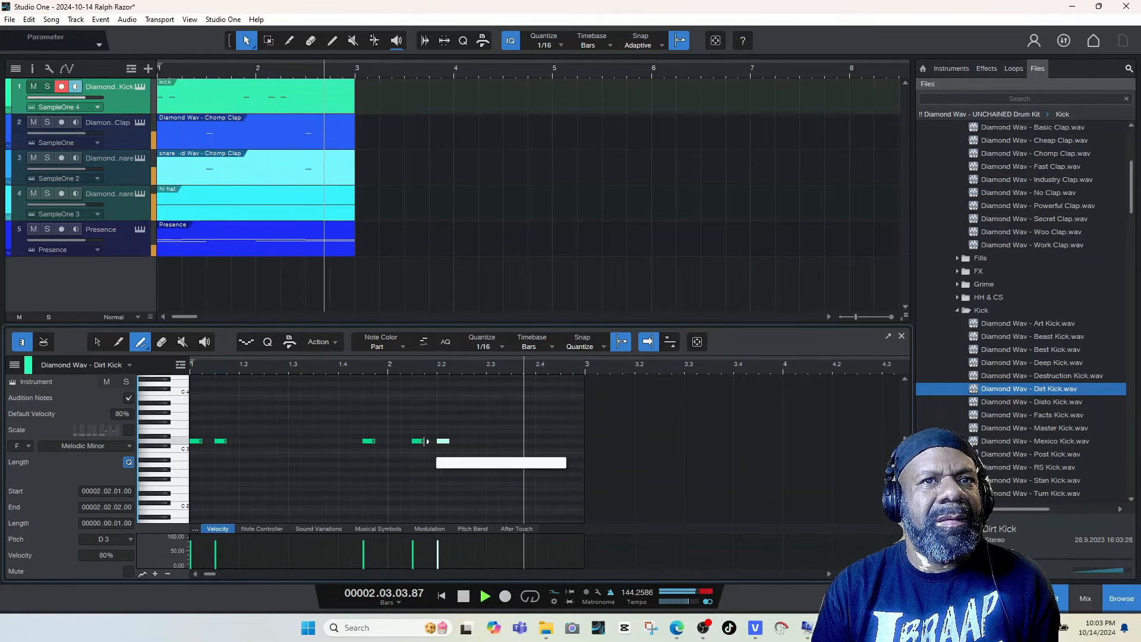
key(space)
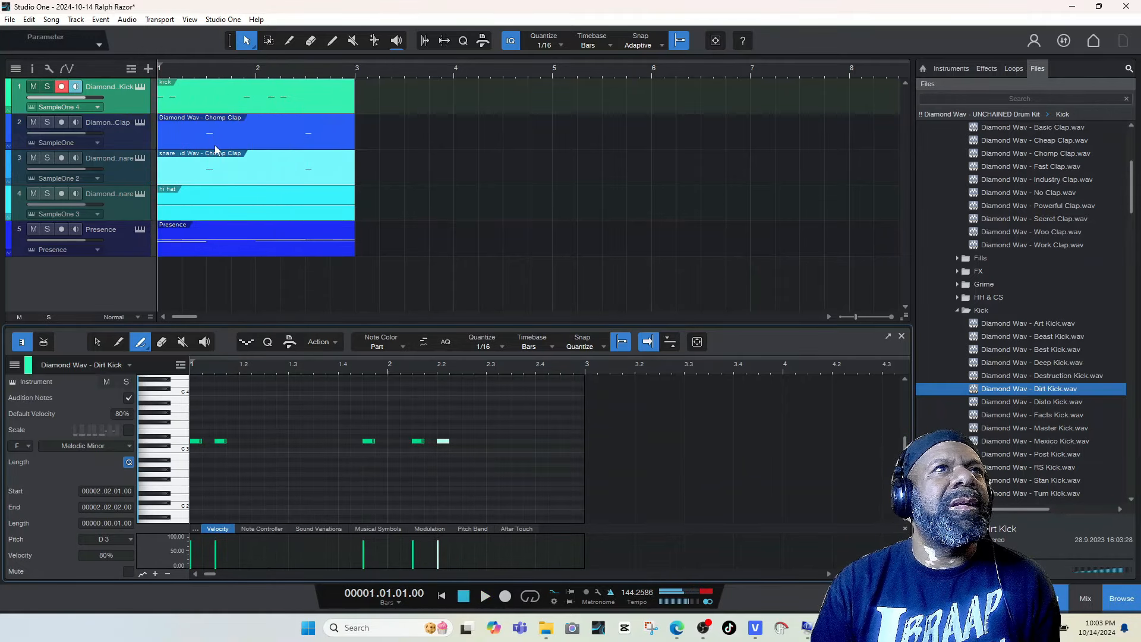
- Delete the three low notes beneath the melody in the Presence part and play the beat
click(222, 244)
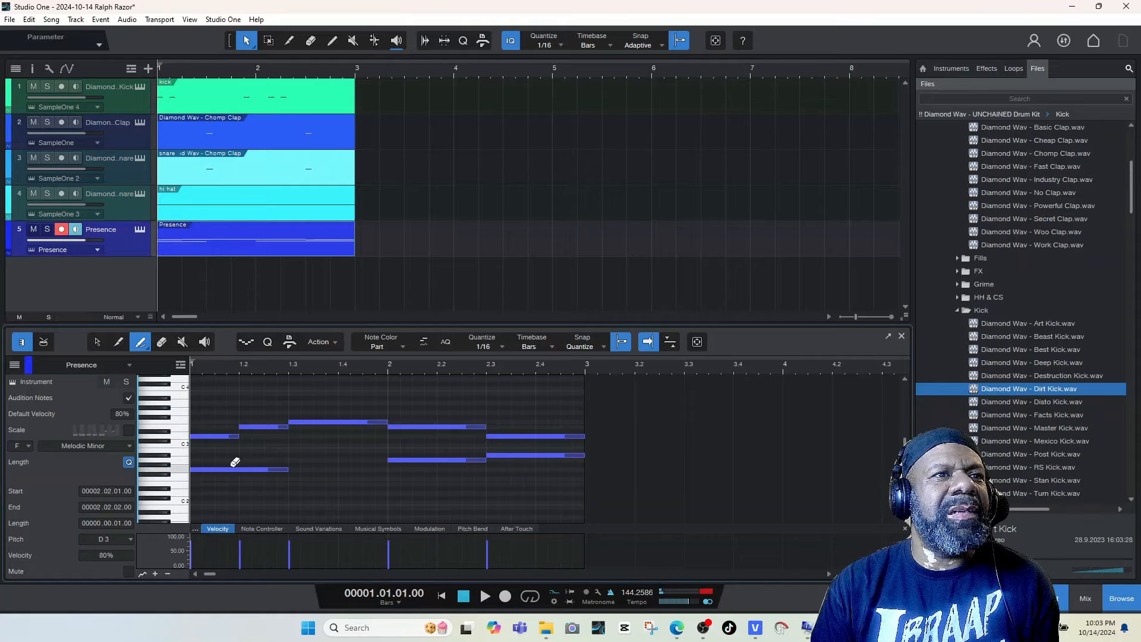
click(454, 455)
key(space)
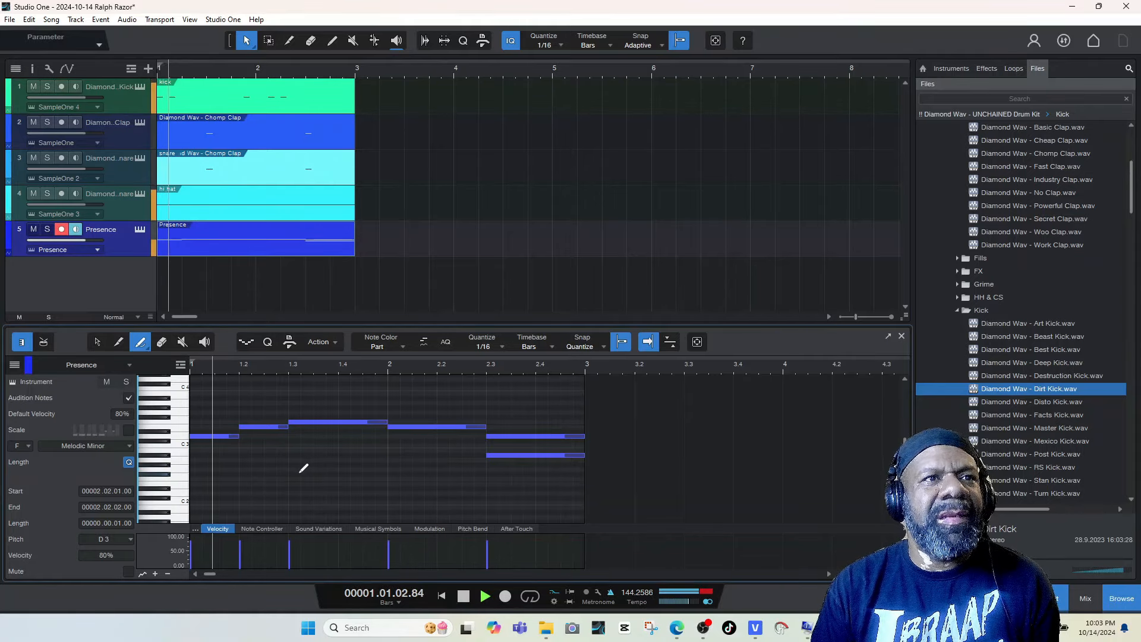
click(536, 452)
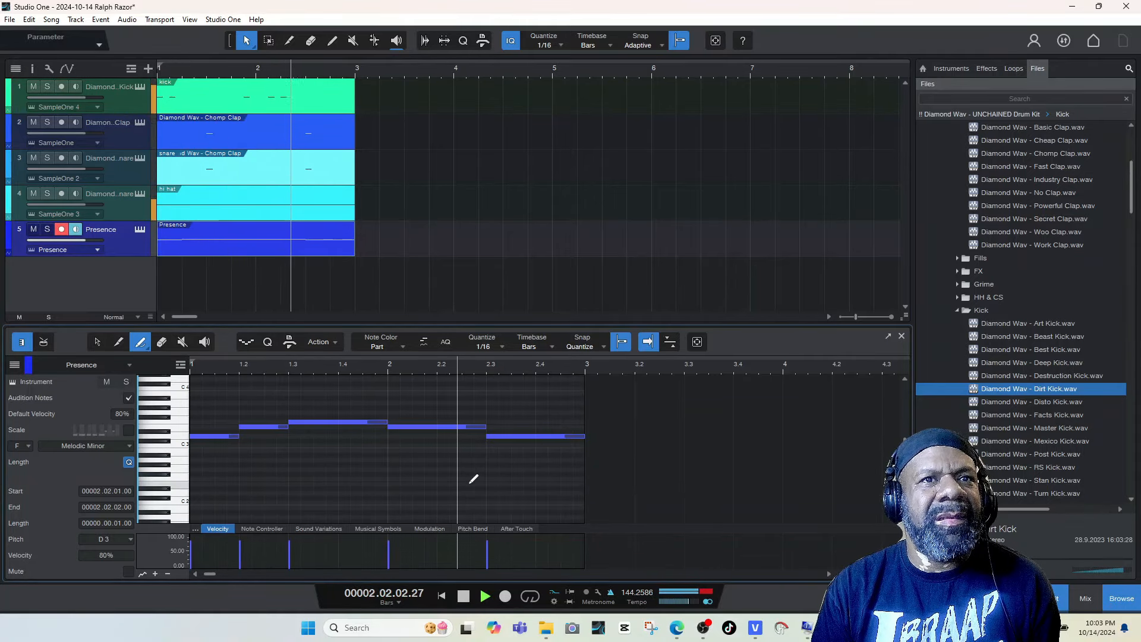
key(space)
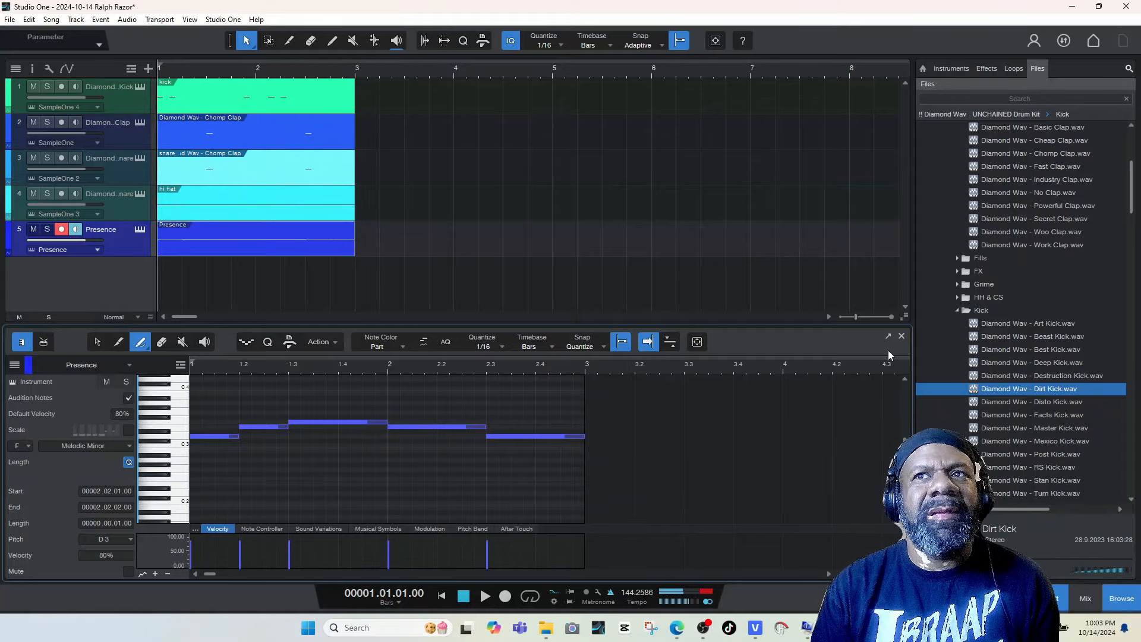
- Open the Presence instrument, set its Amp Env sustain to -3.0 dB and play the beat
click(140, 228)
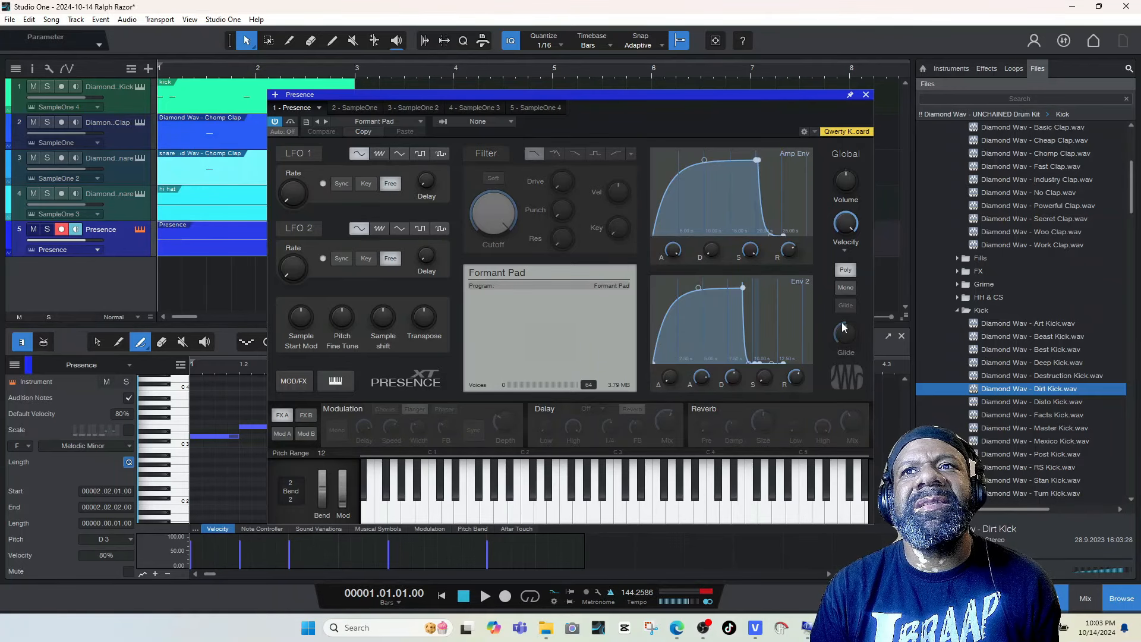
key(space)
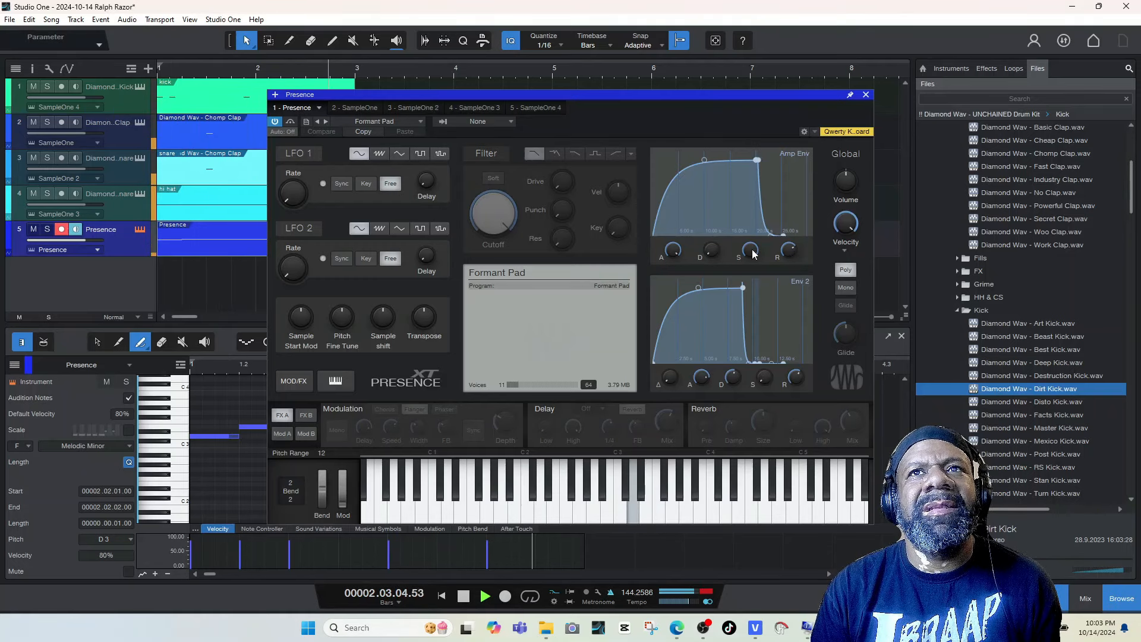
key(space)
drag(750, 249, 745, 269)
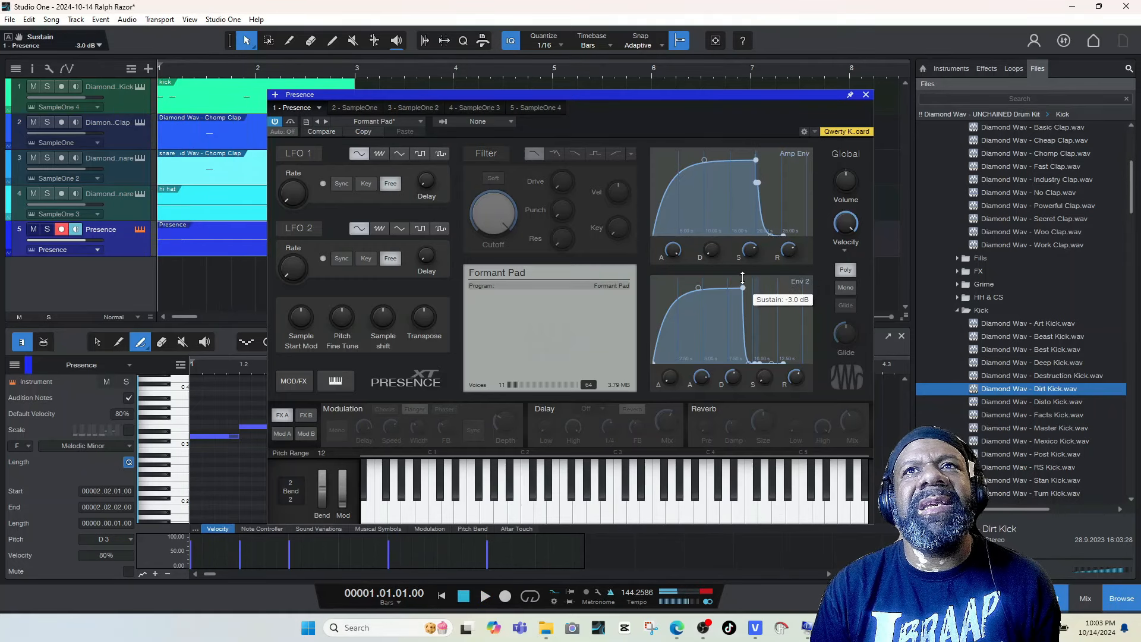
key(space)
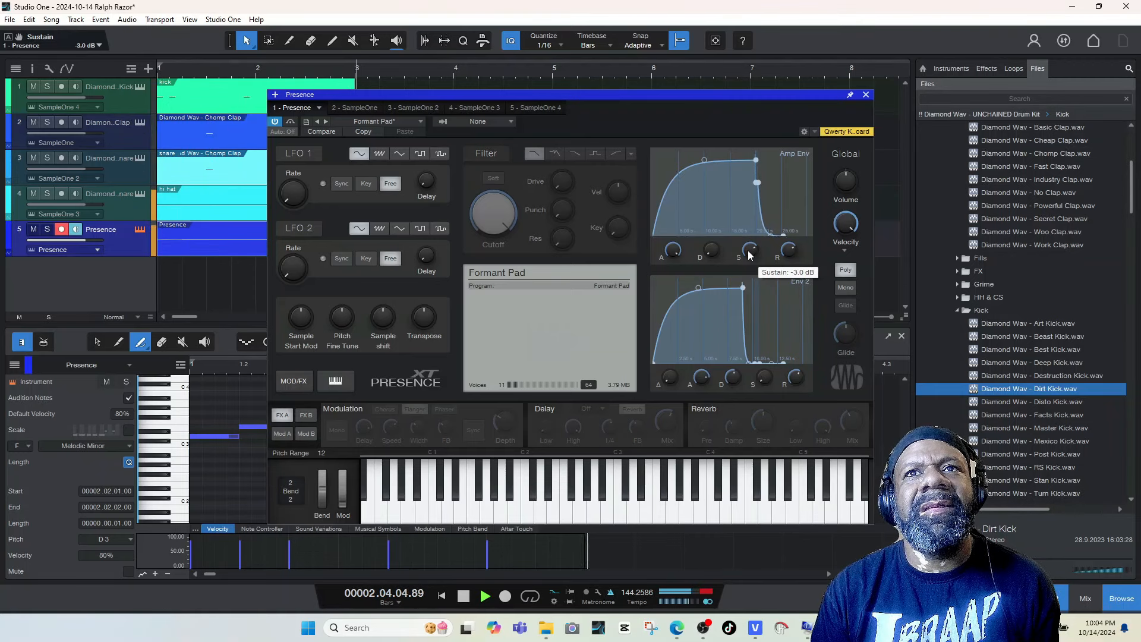
- Set the Presence Amp Env release to 839 ms and its sustain to -2.3 dB, and play the beat
drag(784, 248, 779, 264)
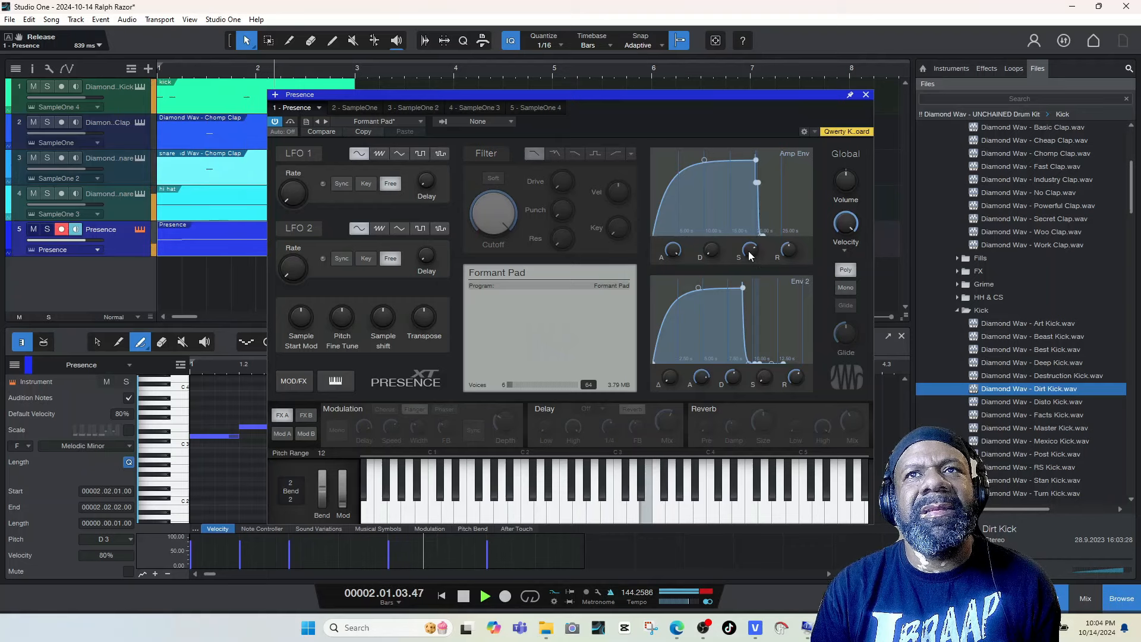
mouse_move(749, 256)
drag(750, 256, 750, 253)
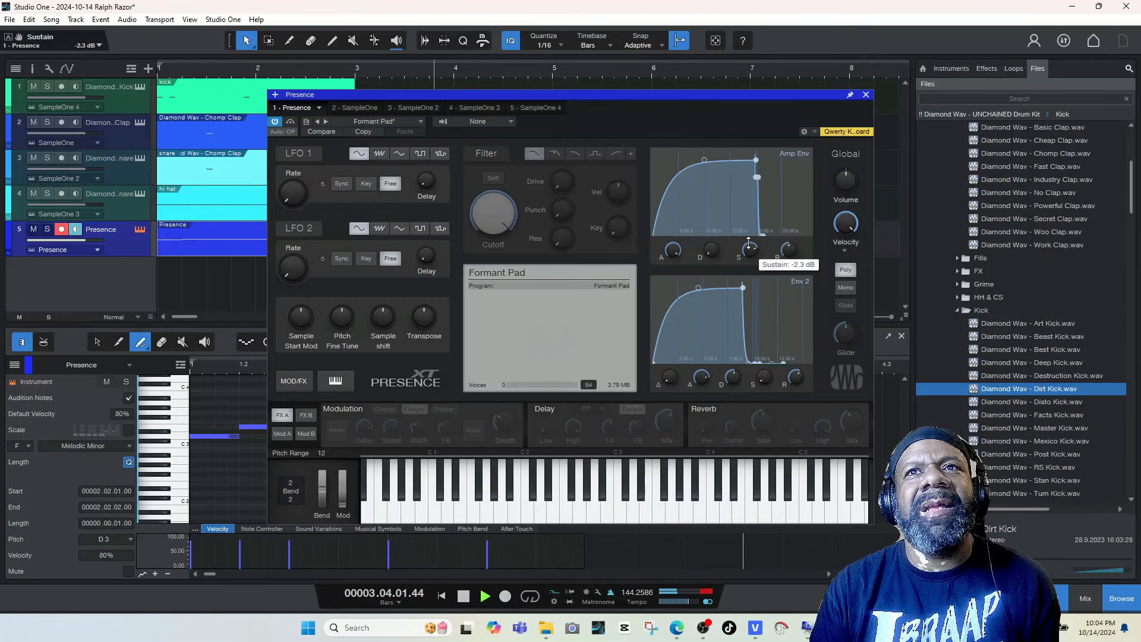
key(space)
key(space)
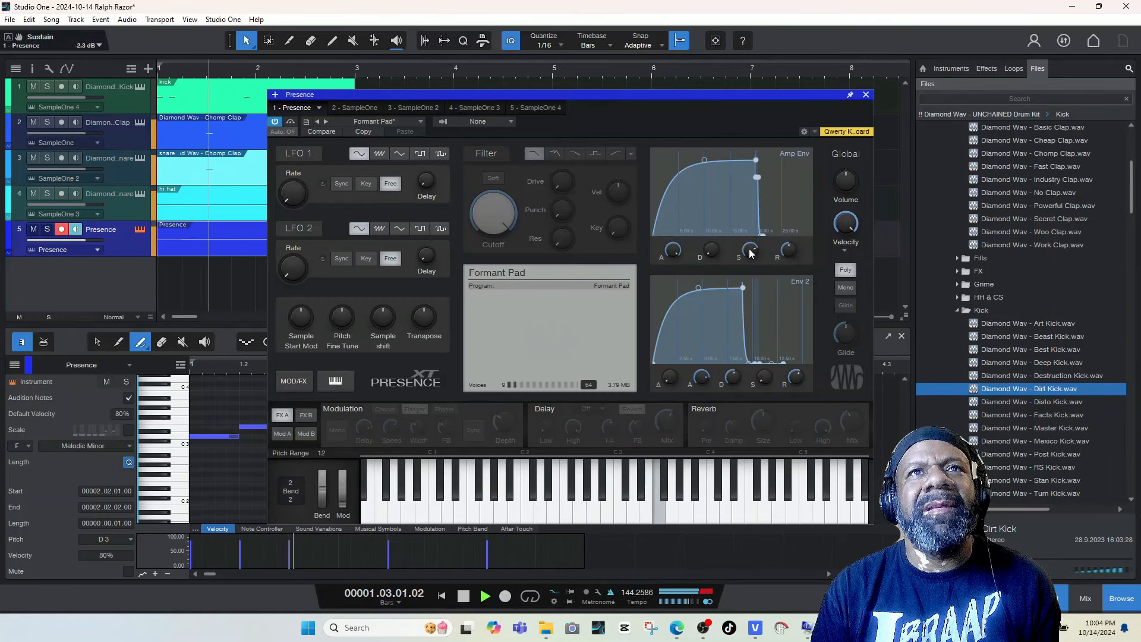
key(space)
- Enable the Flanger modulation effect in Presence and set its depth to 34% while listening to the beat
click(294, 381)
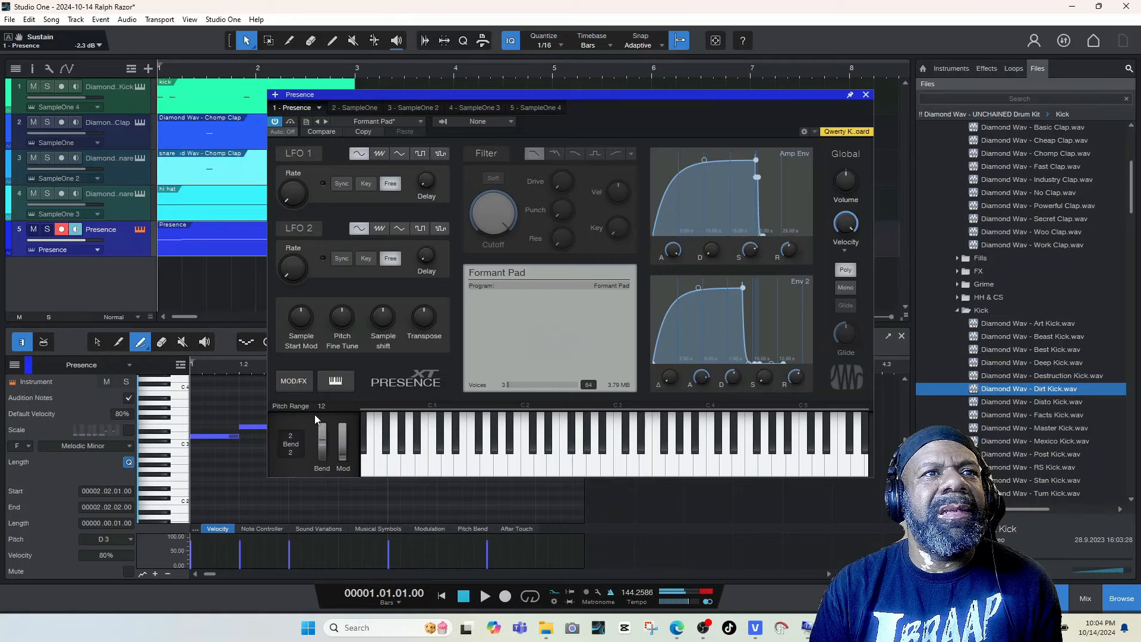
click(300, 383)
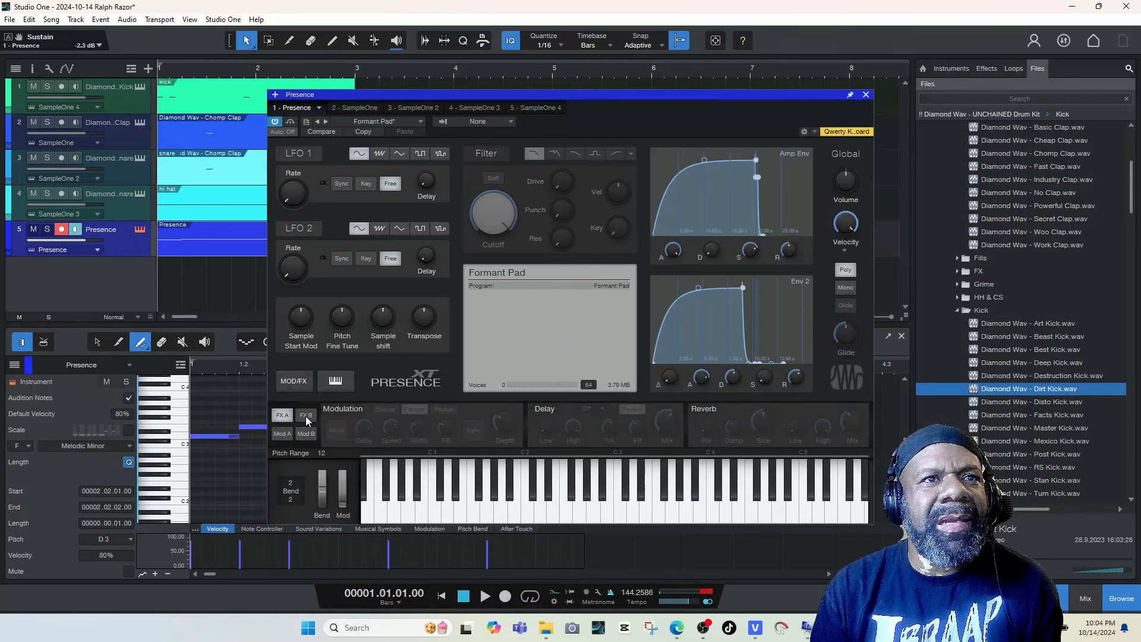
click(341, 409)
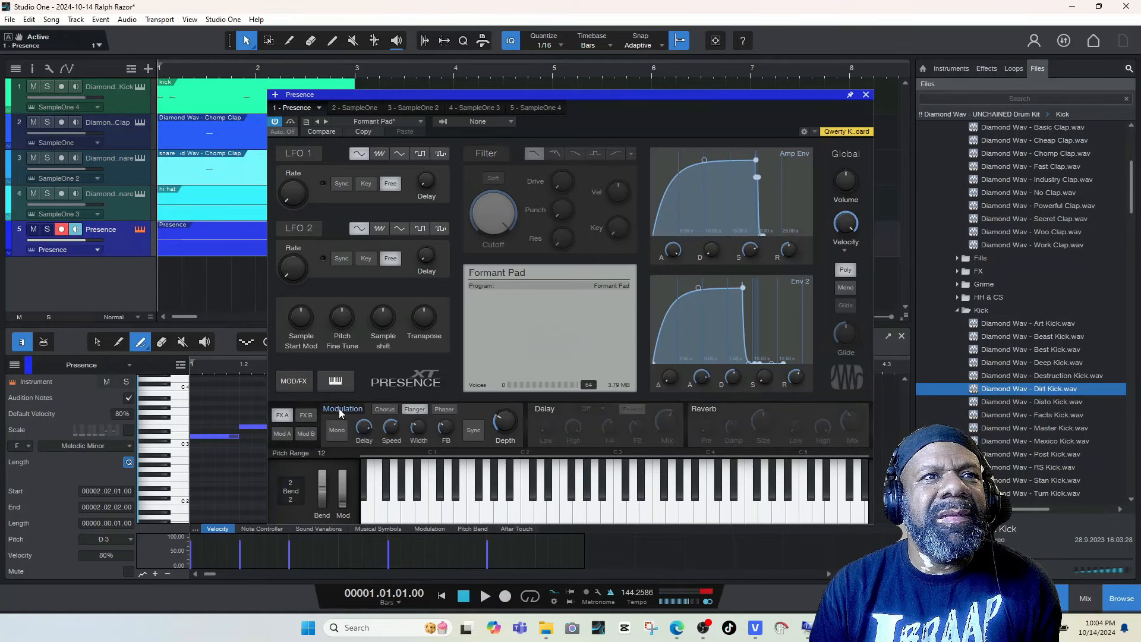
key(space)
drag(504, 419, 498, 406)
key(space)
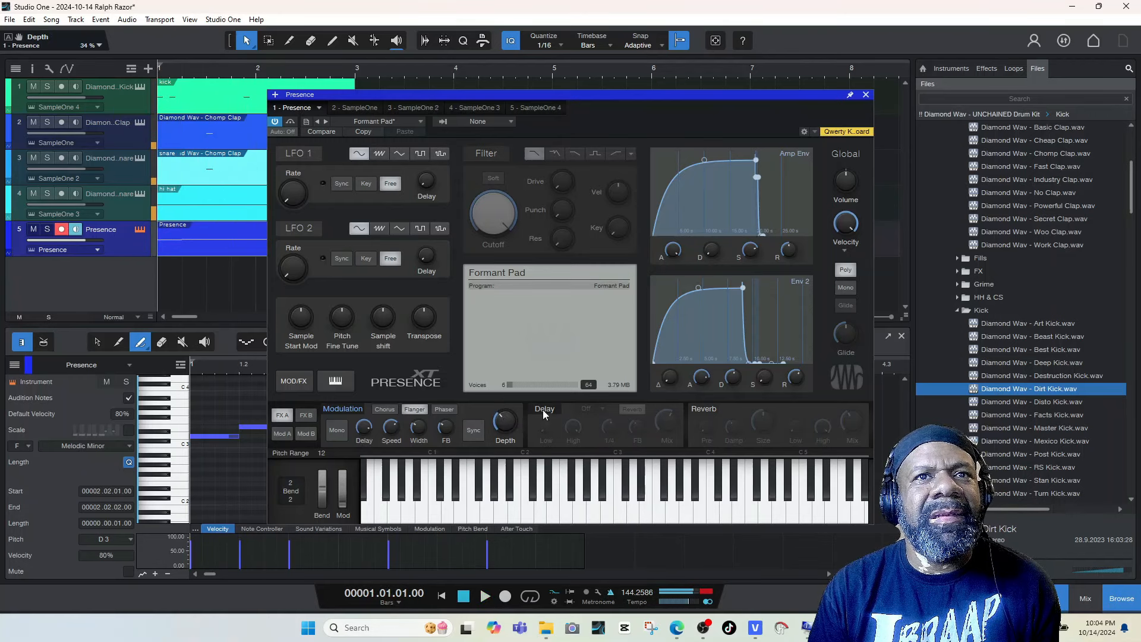
- Enable the Presence delay, set its ping-pong type to Panned and its mix to 19% during playback
click(545, 409)
click(602, 411)
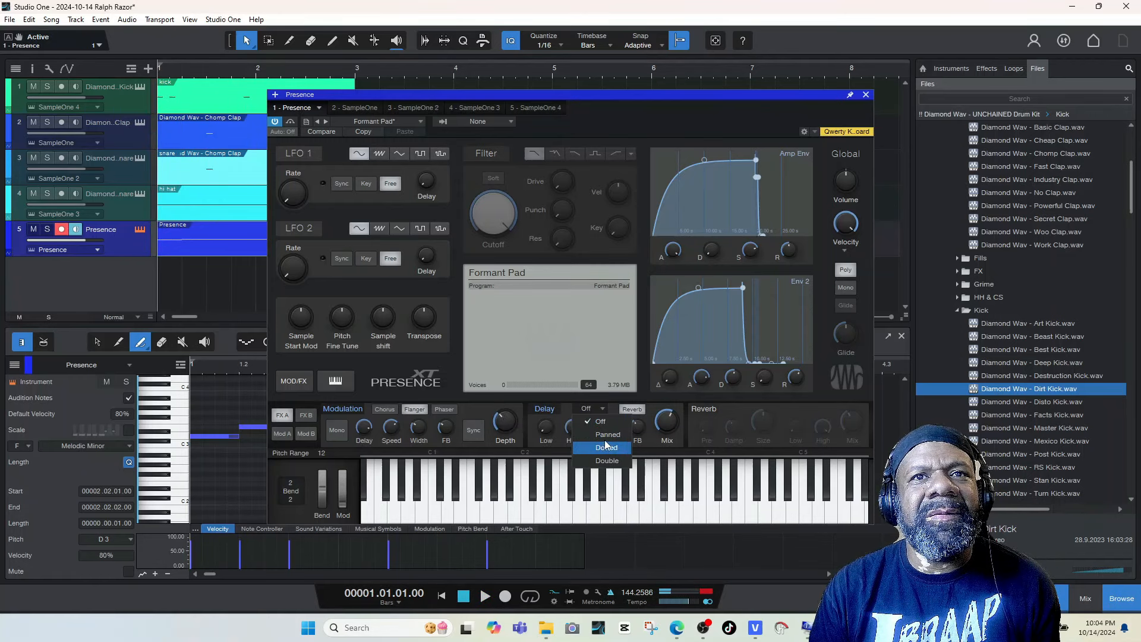
click(605, 448)
key(space)
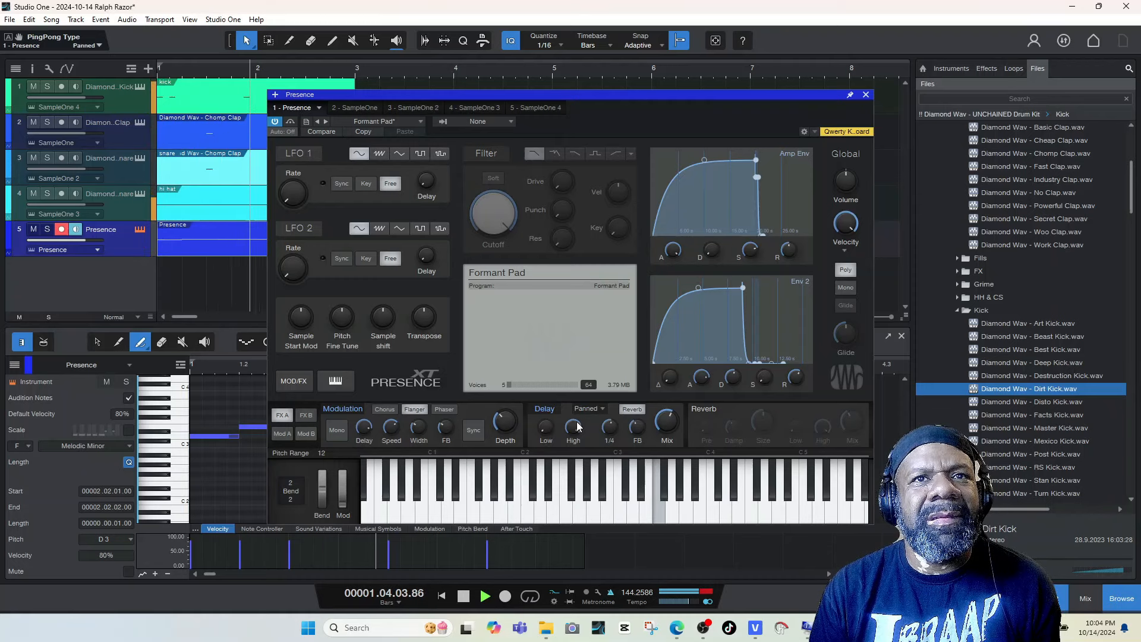
drag(670, 419, 662, 426)
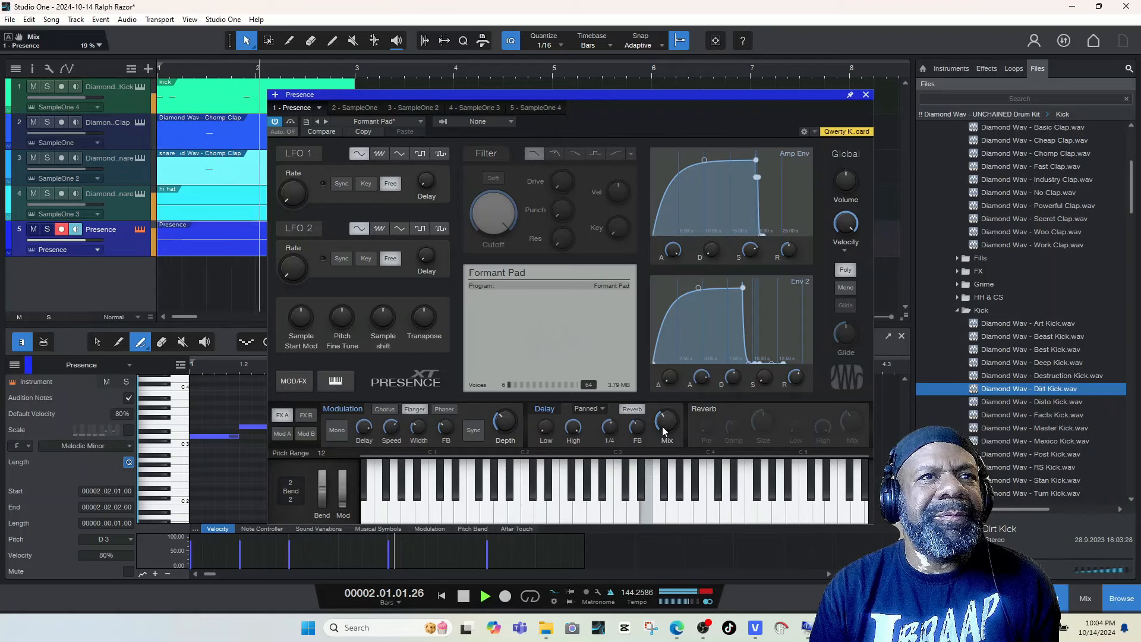
key(space)
- Switch the Presence modulation to Chorus with 63% width and 76% depth during playback, and close the instrument
click(385, 409)
key(space)
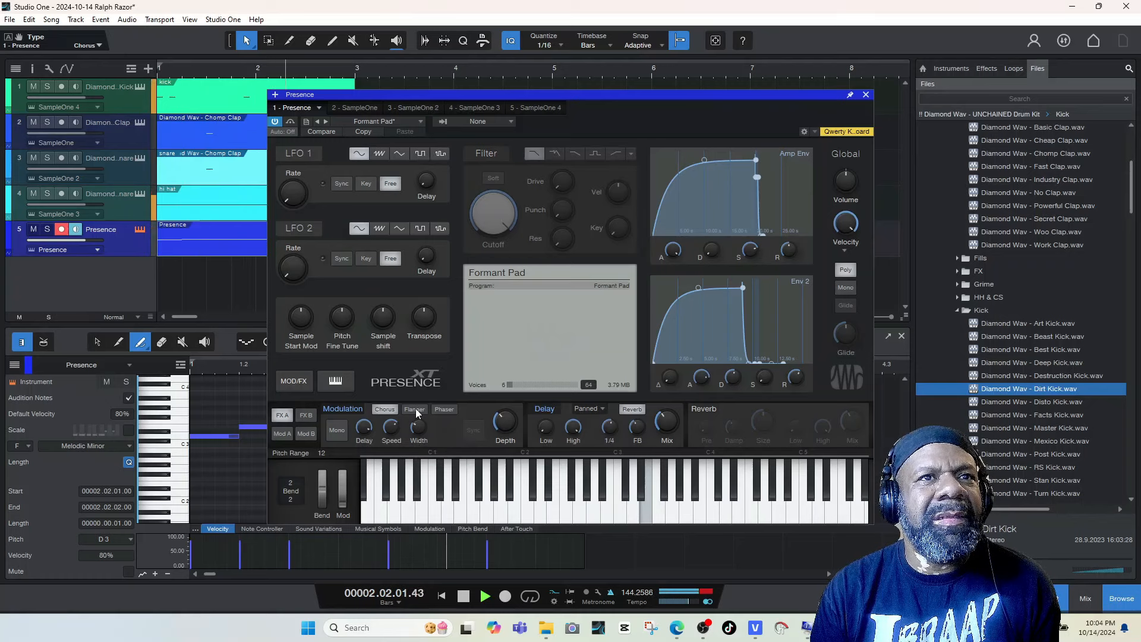
drag(413, 414, 415, 393)
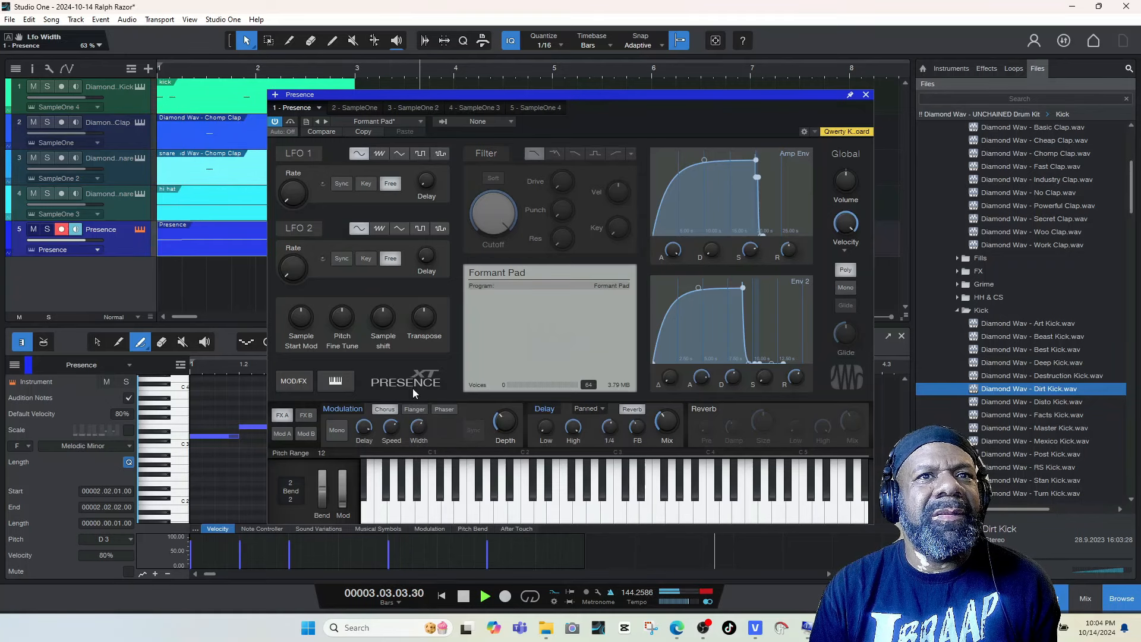
drag(505, 421, 498, 364)
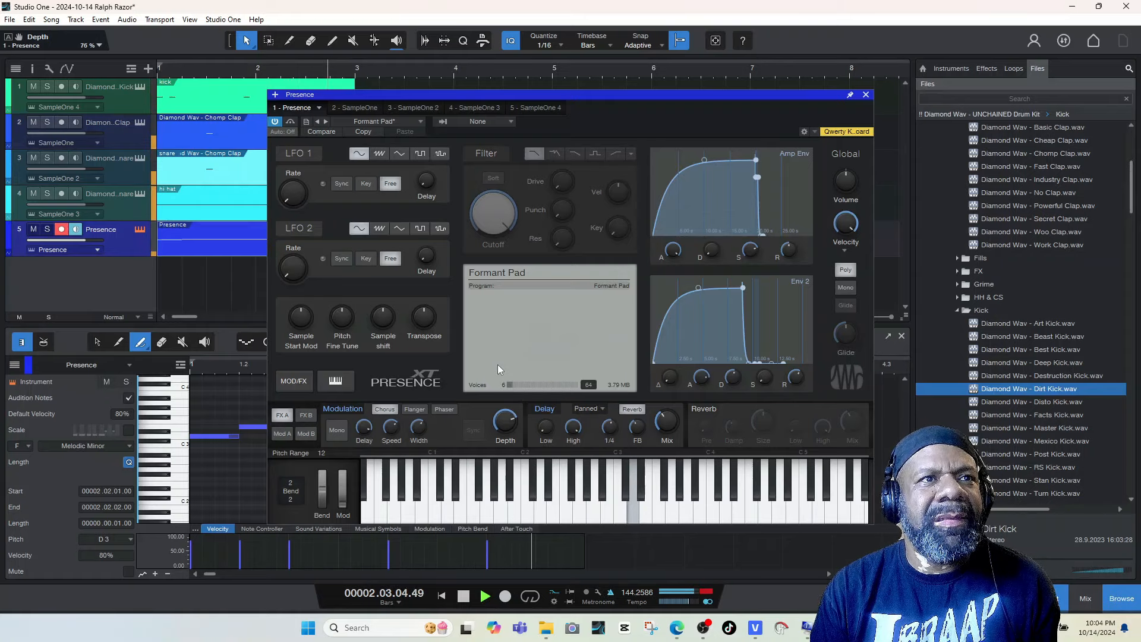
key(space)
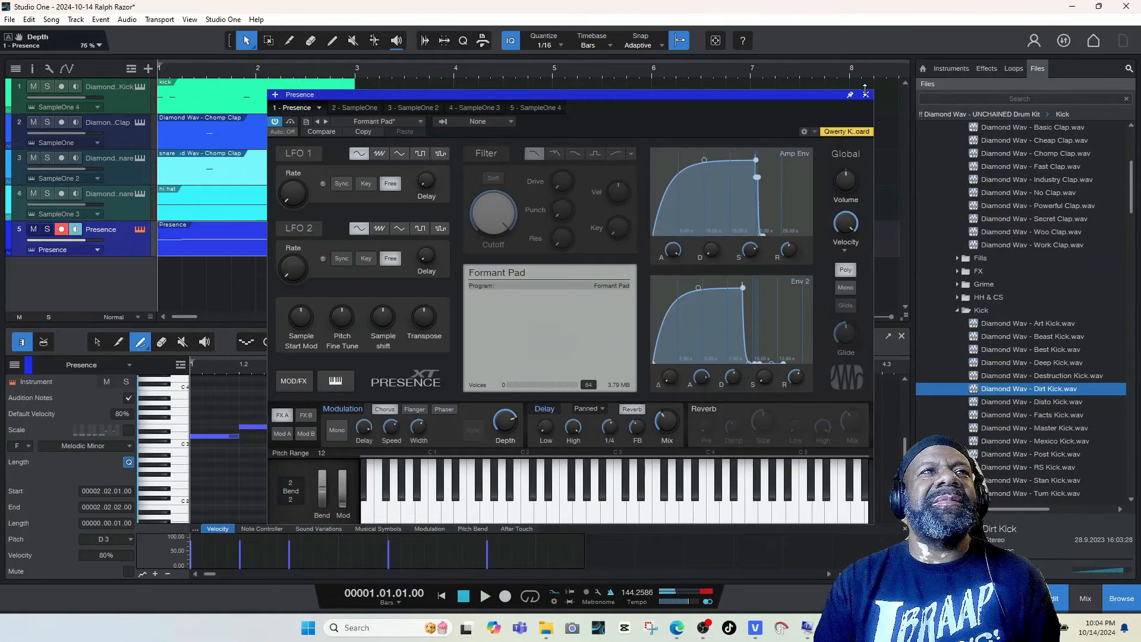
click(866, 95)
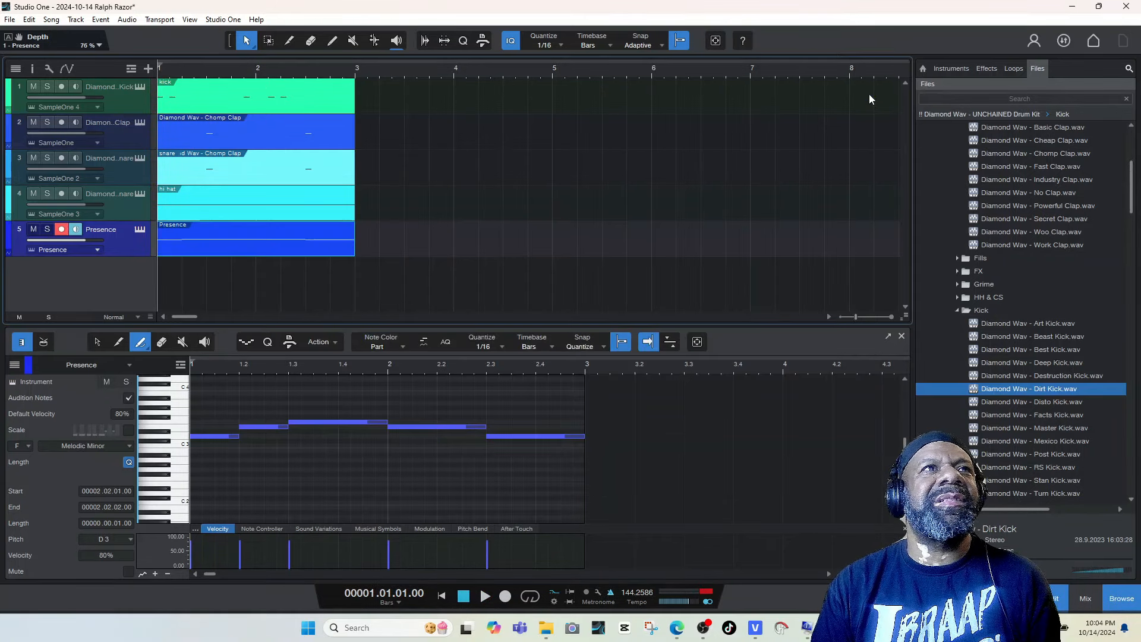
- Select the two-bar parts on all five tracks, duplicate them three times in succession and play the arrangement
click(390, 100)
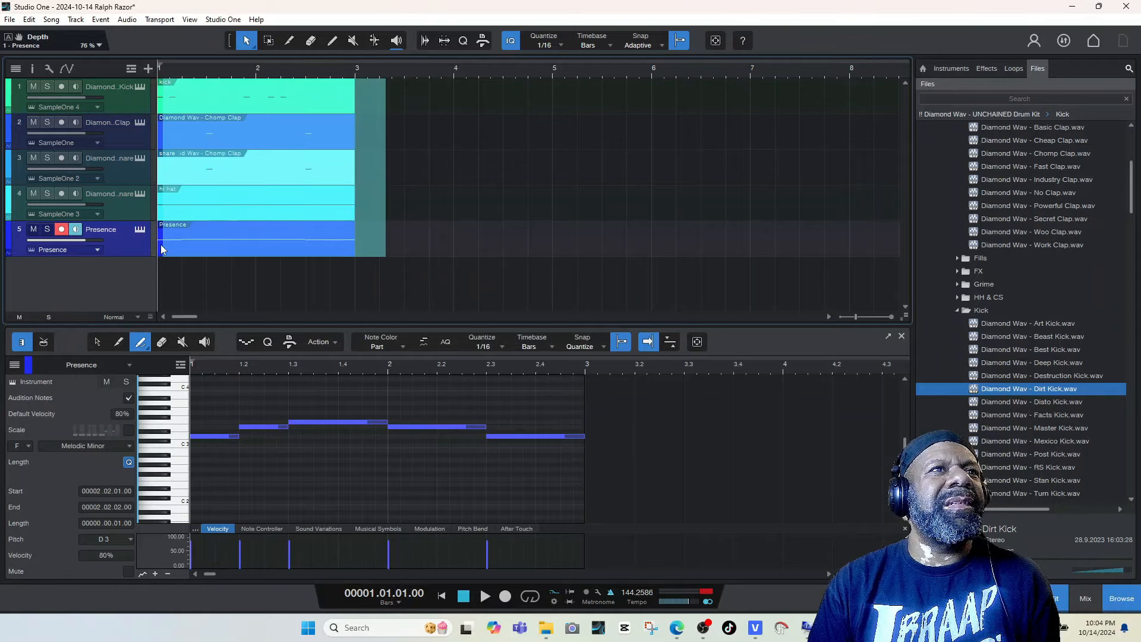
key(d)
key(d)
key(d)
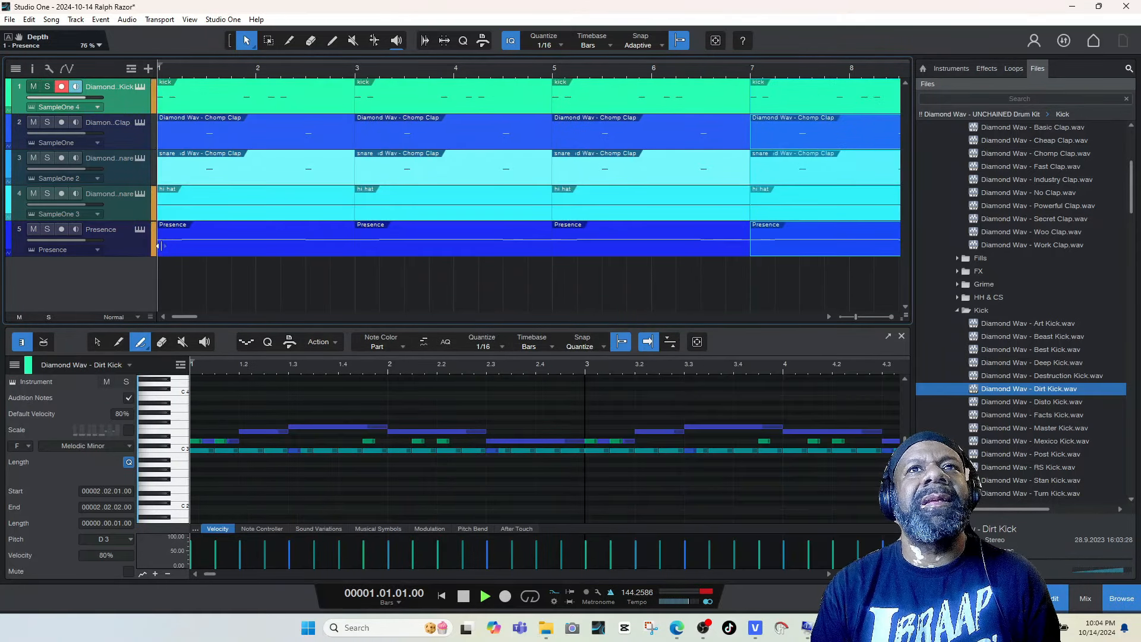
key(space)
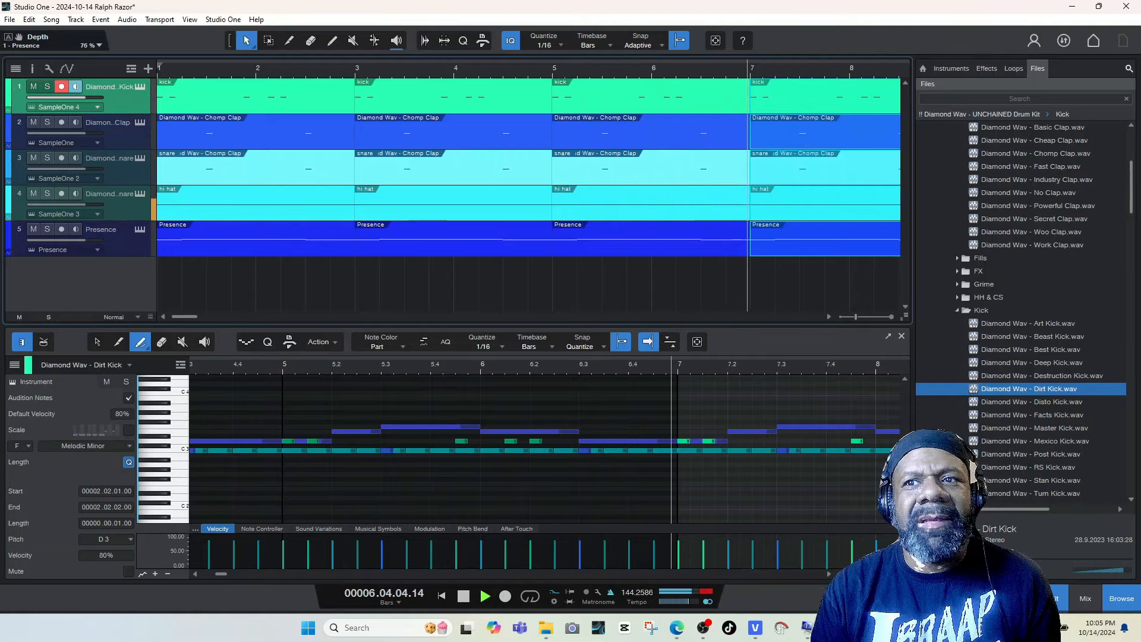
- Stop playback and try duplicating the last Presence part to bar 9 on the same track
click(840, 316)
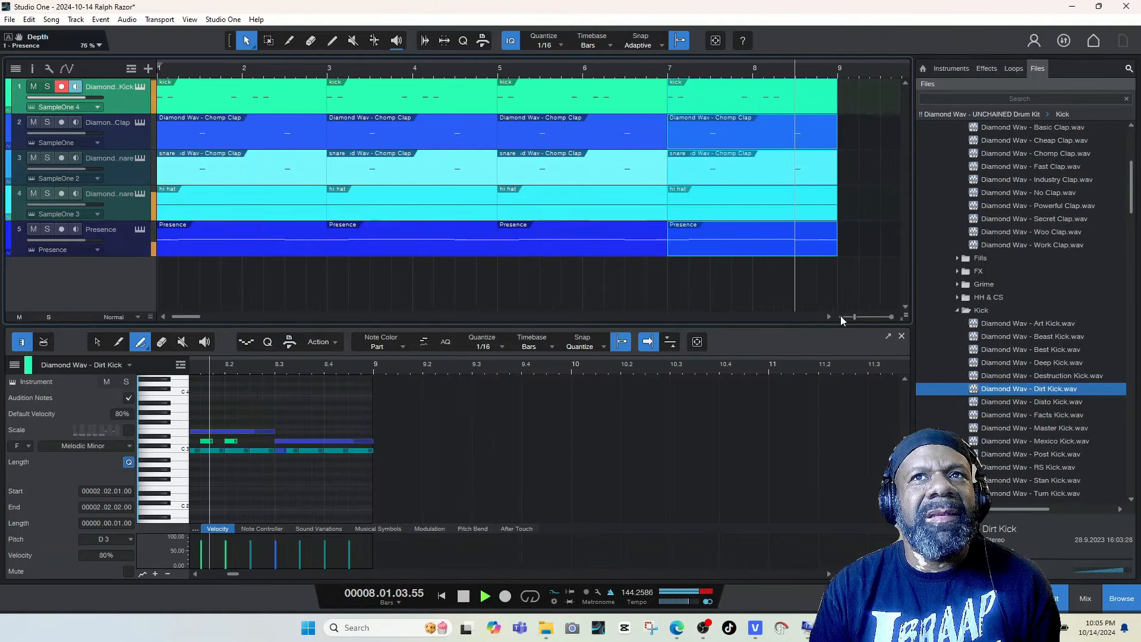
key(space)
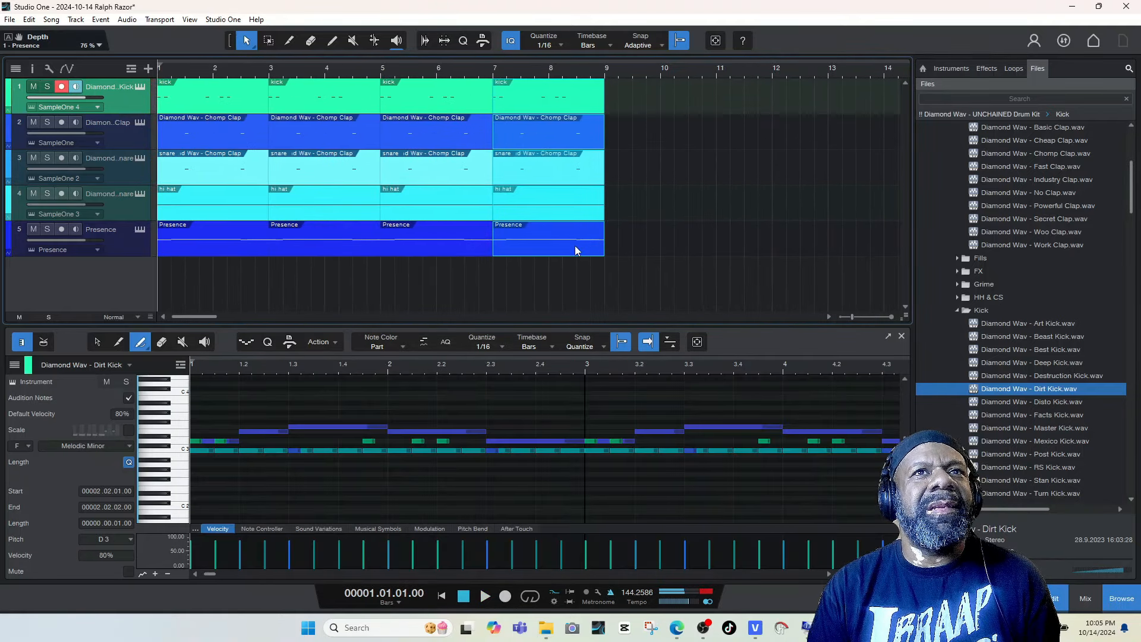
key(d)
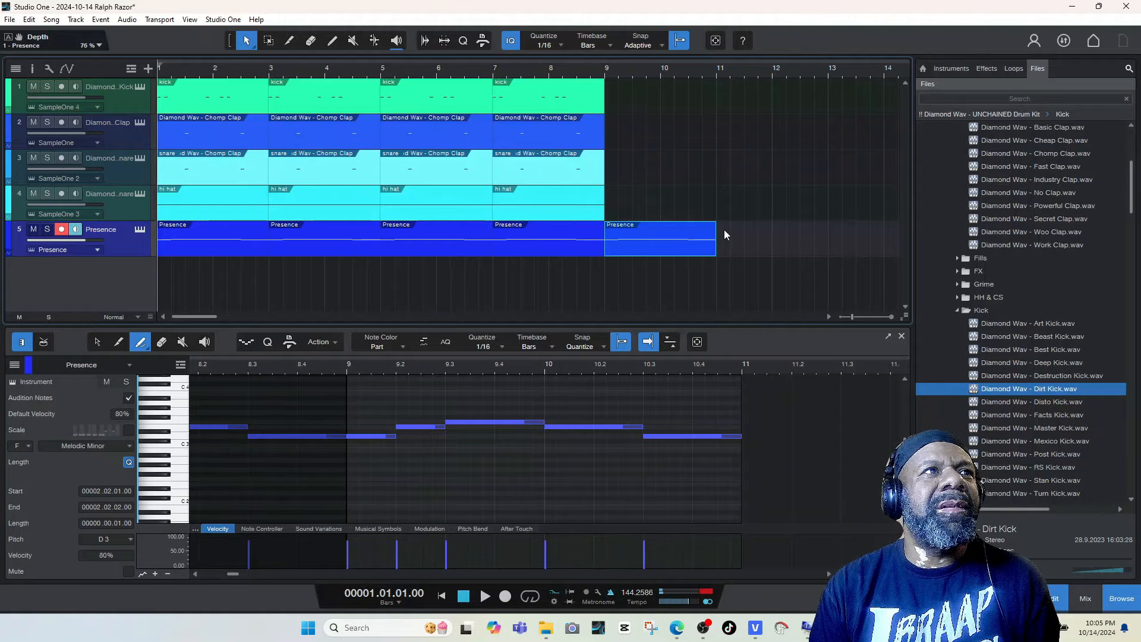
right_click(666, 233)
key(ctrl+z)
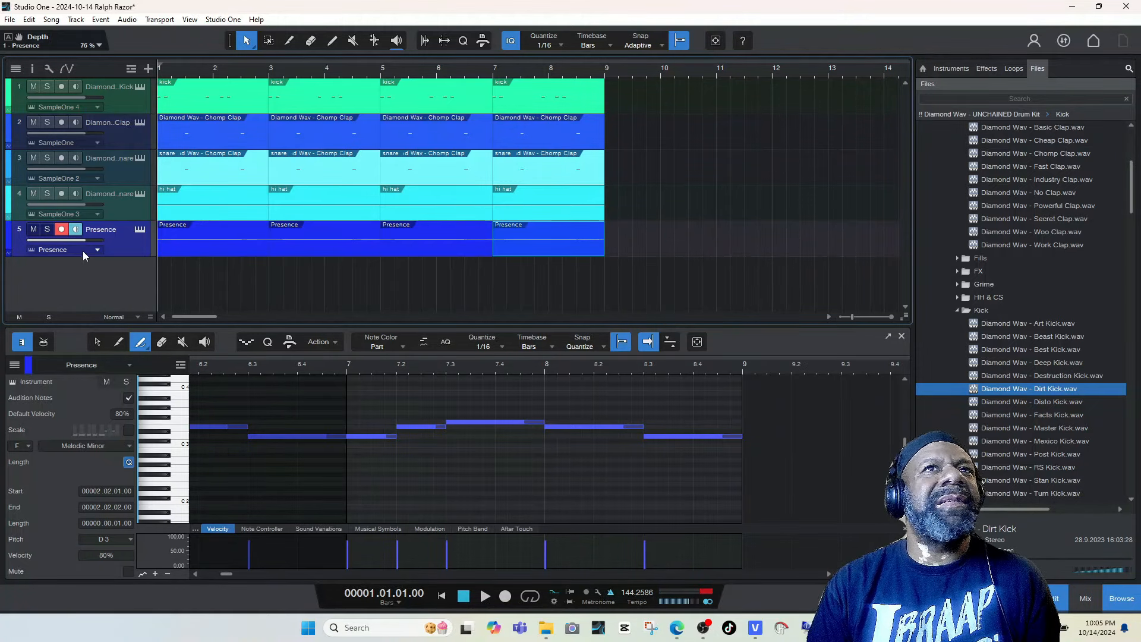
- Duplicate the Presence track completely, including its instrument and parts, and mute the original Presence track
right_click(112, 245)
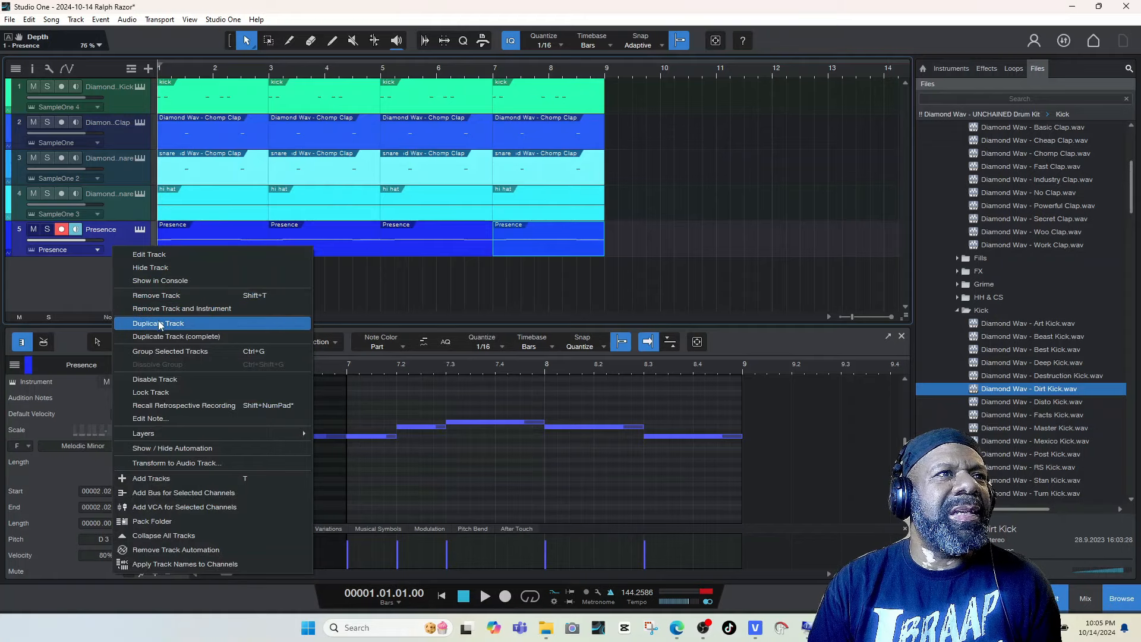
click(191, 343)
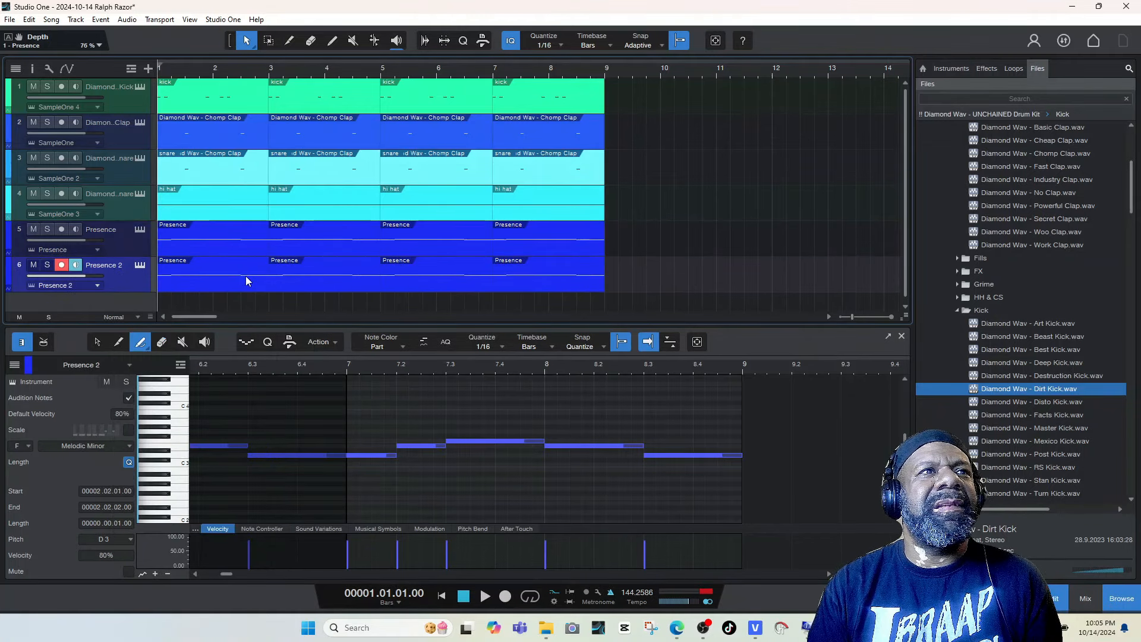
click(34, 229)
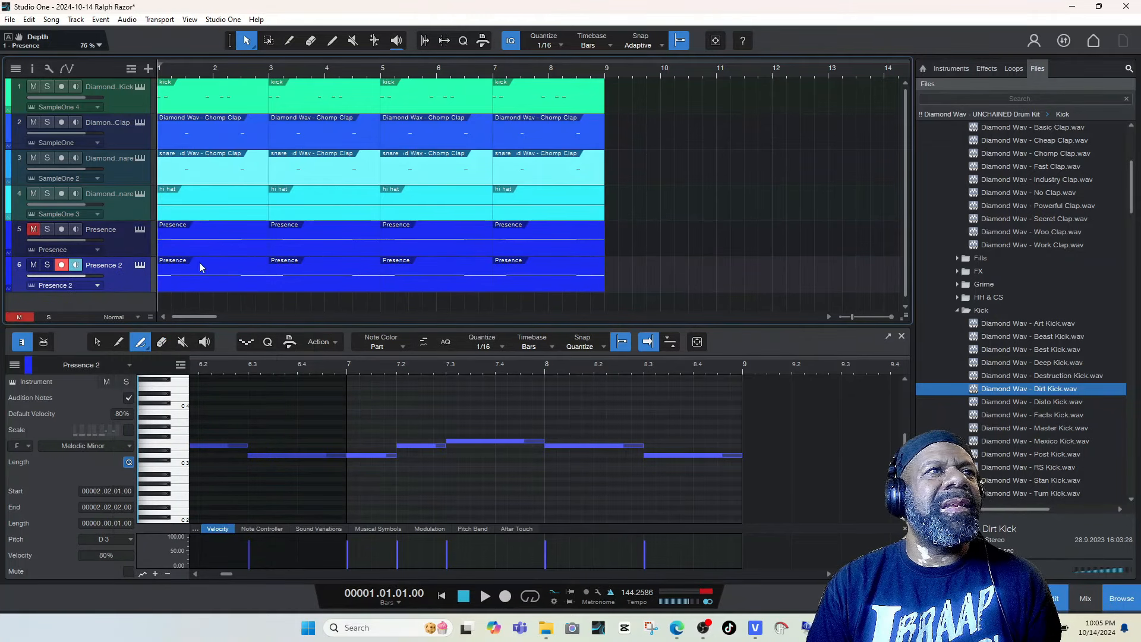
- Delete the three parts between bars 3 and 9 on the Presence 2 track, keeping only the first part
click(322, 281)
key(Delete)
click(391, 290)
key(Delete)
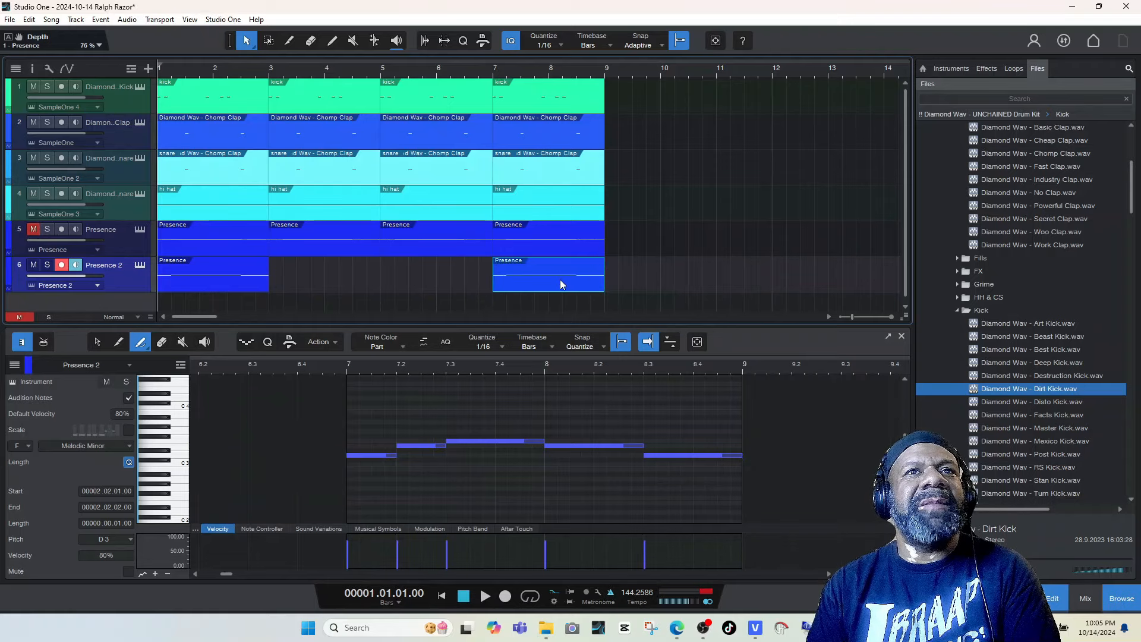
key(Delete)
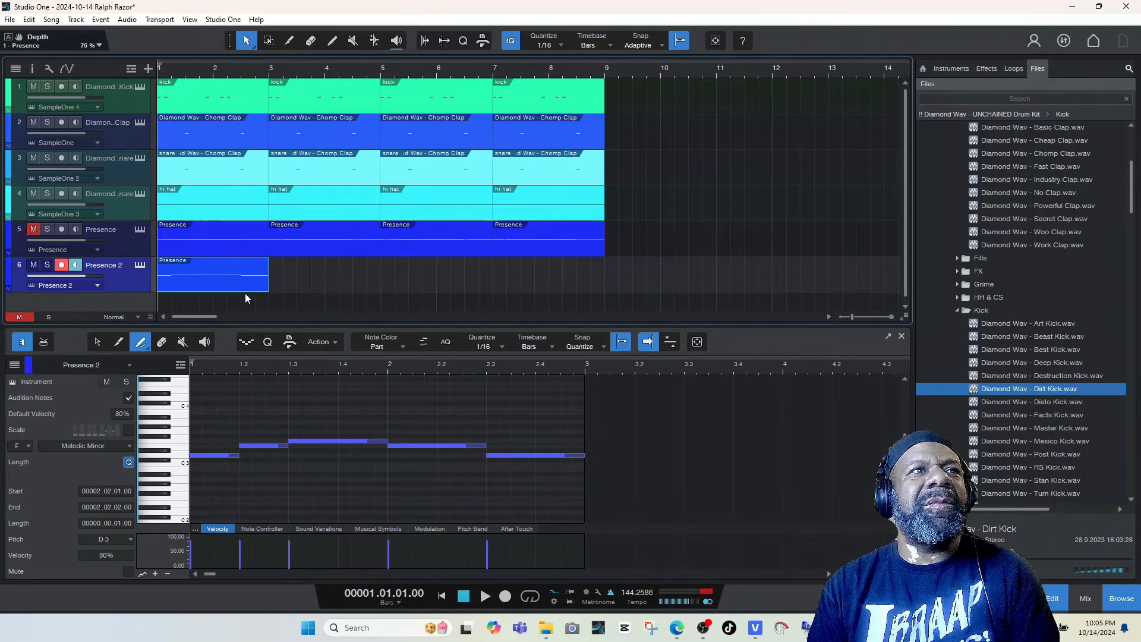
- Unmute the original Presence track and move the remaining Presence 2 part to bar 9
click(33, 229)
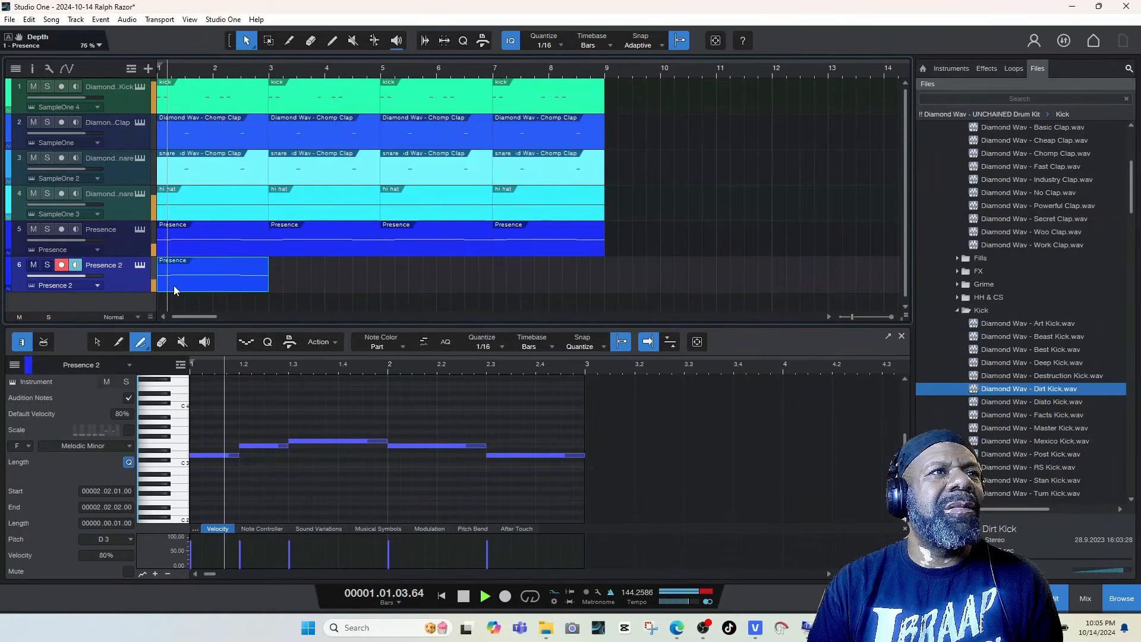
drag(176, 276, 623, 277)
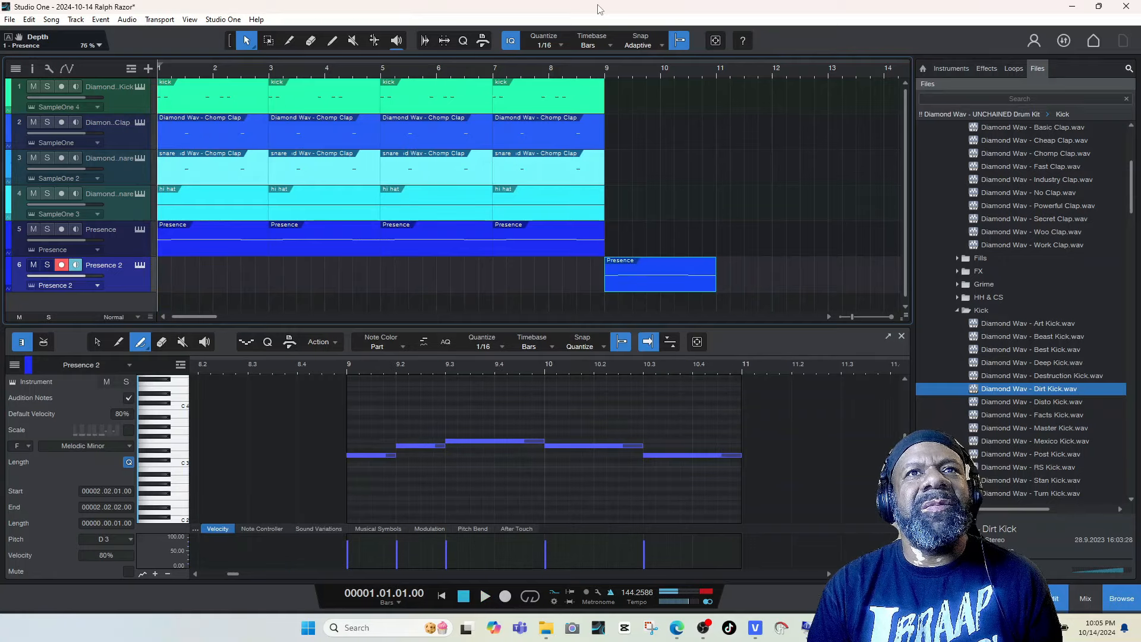
- Select the kick, clap, snare and hi hat parts at bar 7, duplicate them to bar 9 and play the extension
drag(614, 104, 507, 206)
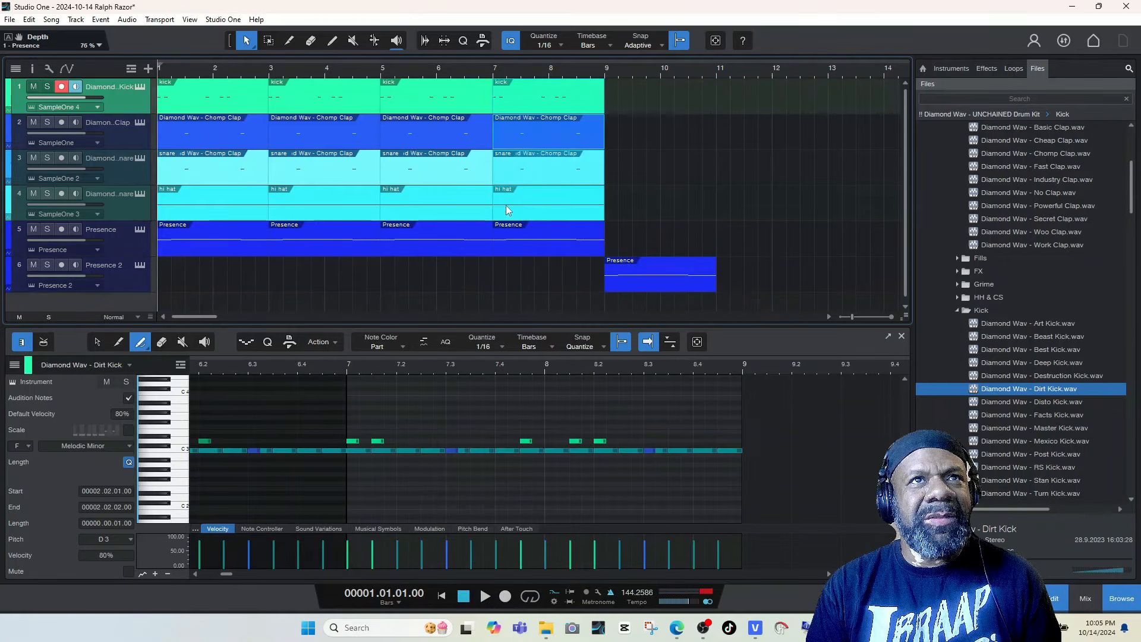
click(545, 105)
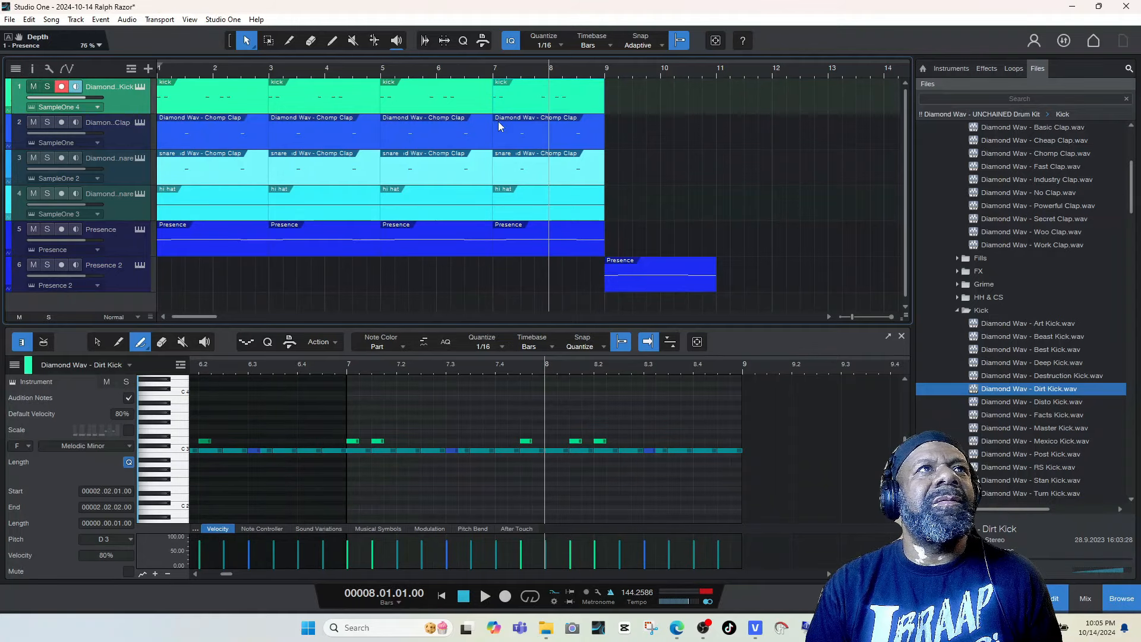
click(536, 143)
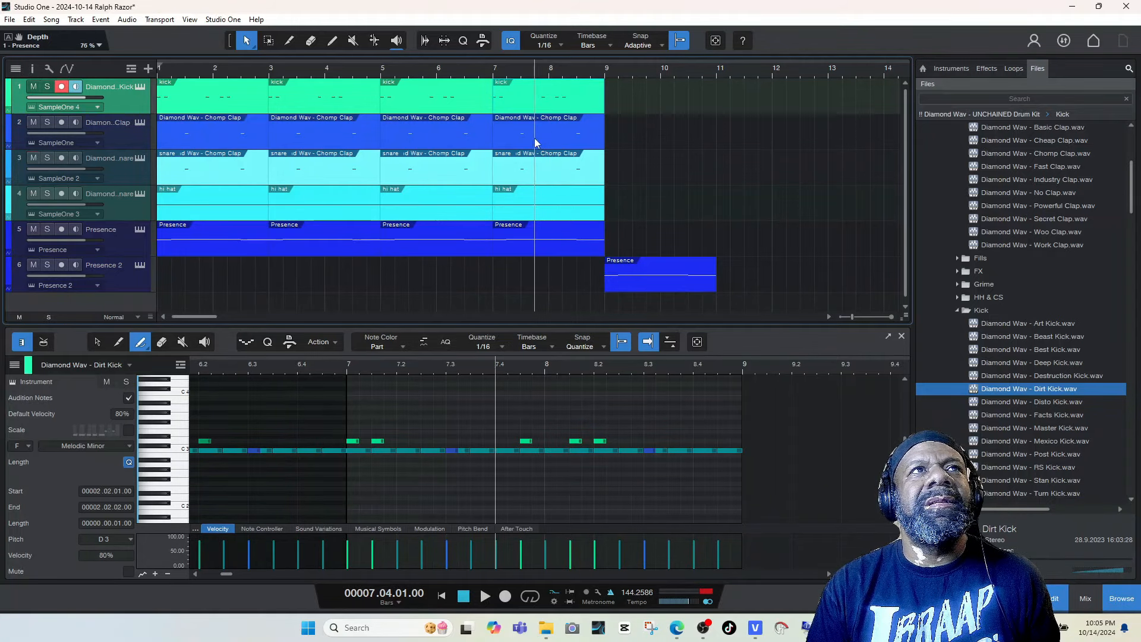
drag(627, 87, 529, 186)
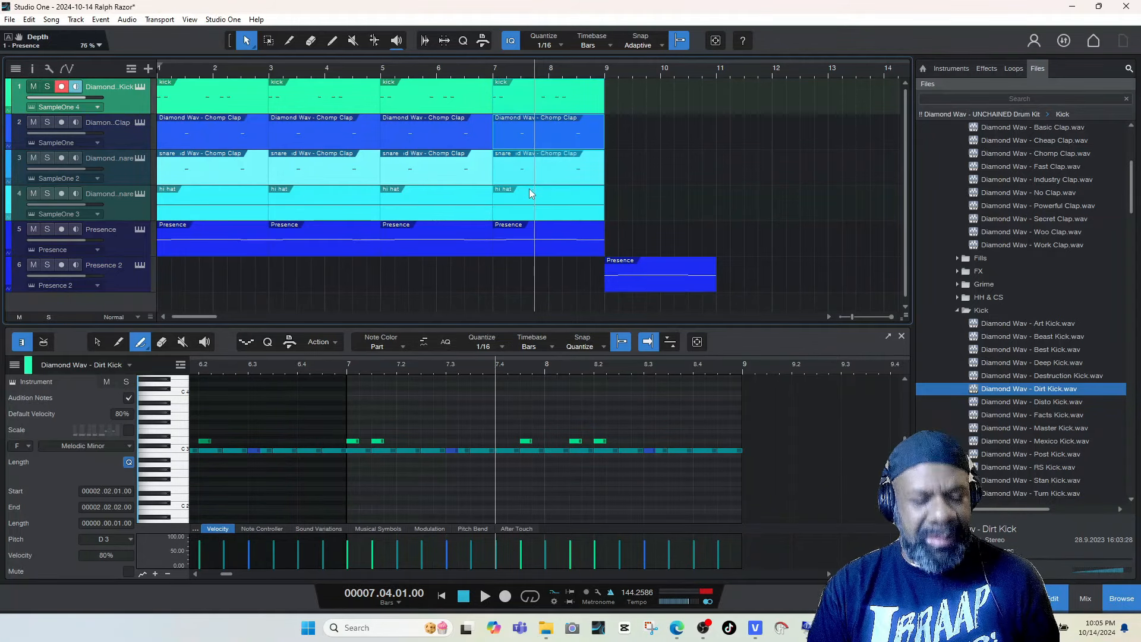
key(d)
key(space)
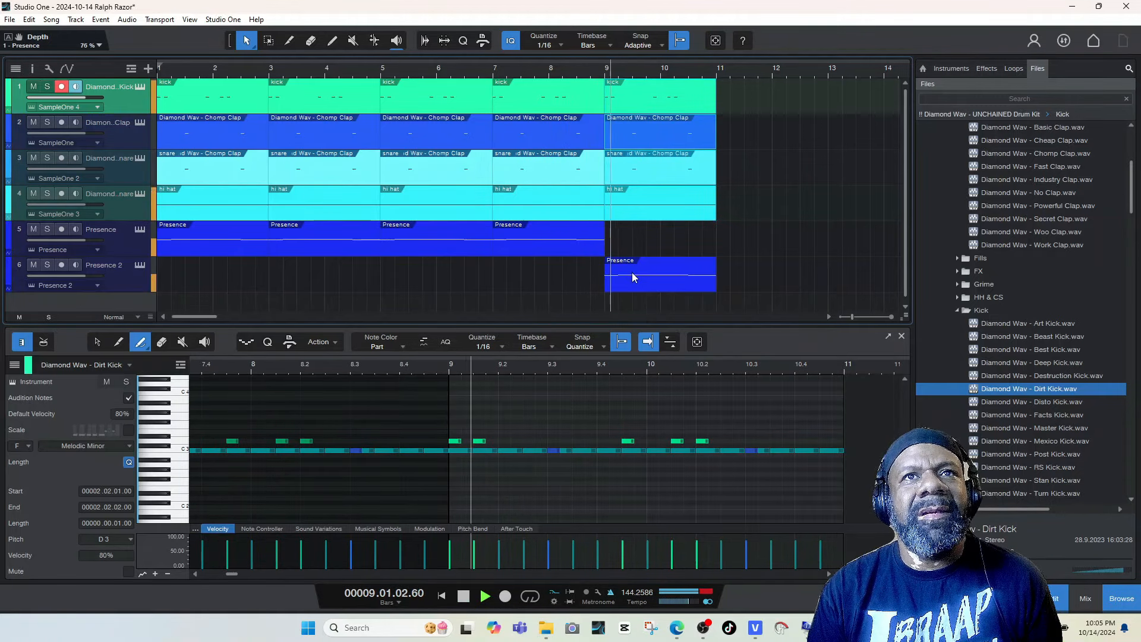
key(space)
- Transpose all notes in the Presence 2 part at bar 9 down so the first note is G 2, and audition the result
click(633, 273)
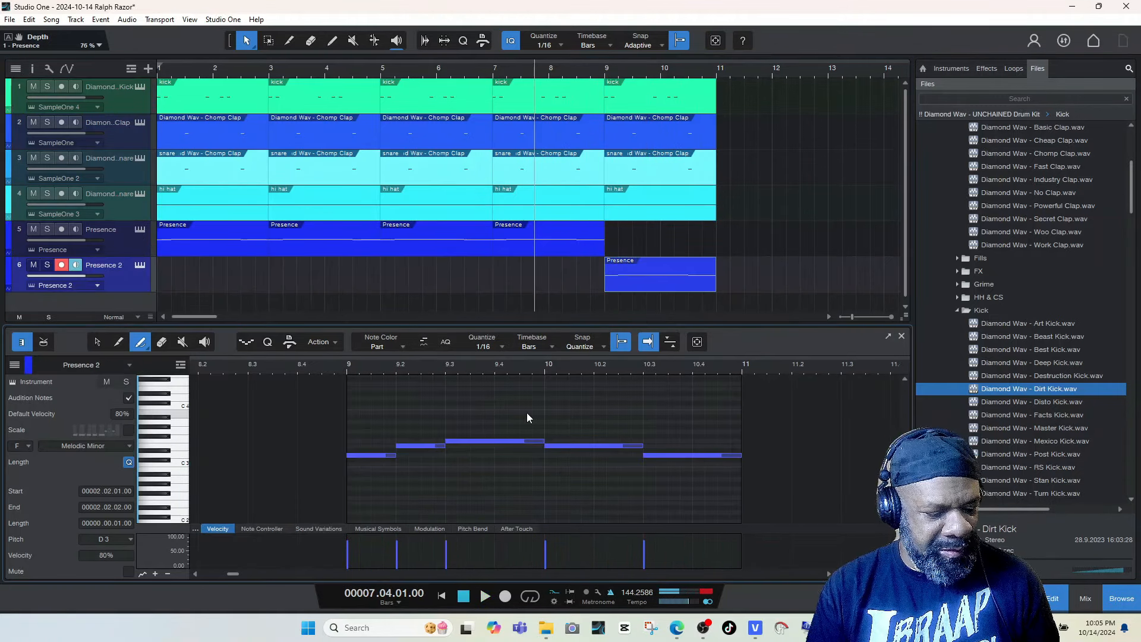
key(ctrl+a)
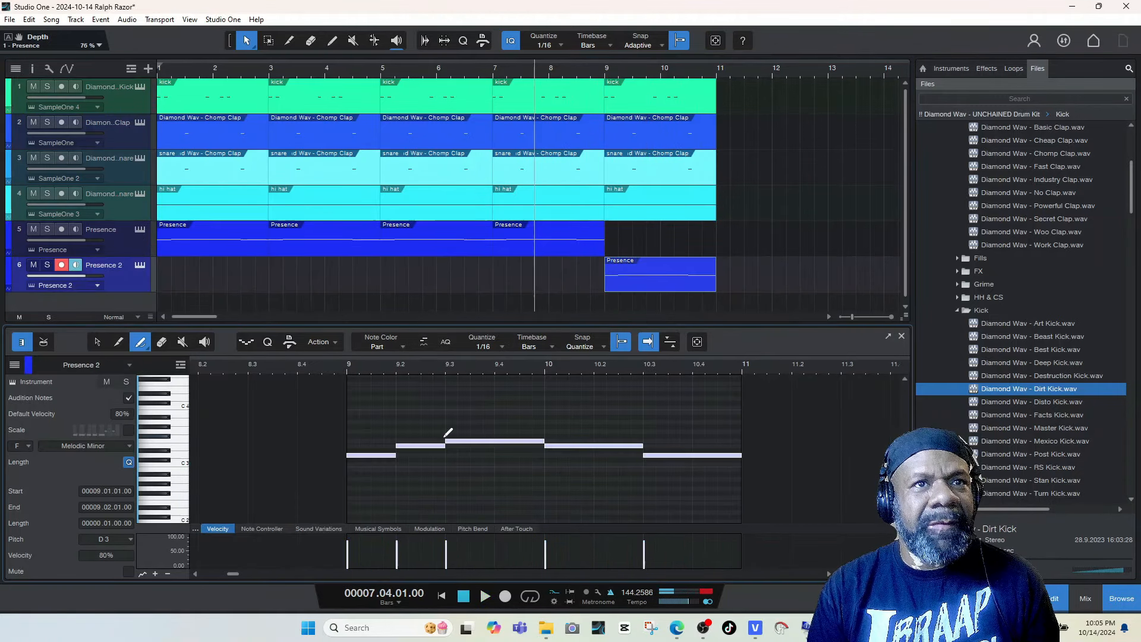
click(99, 343)
click(175, 471)
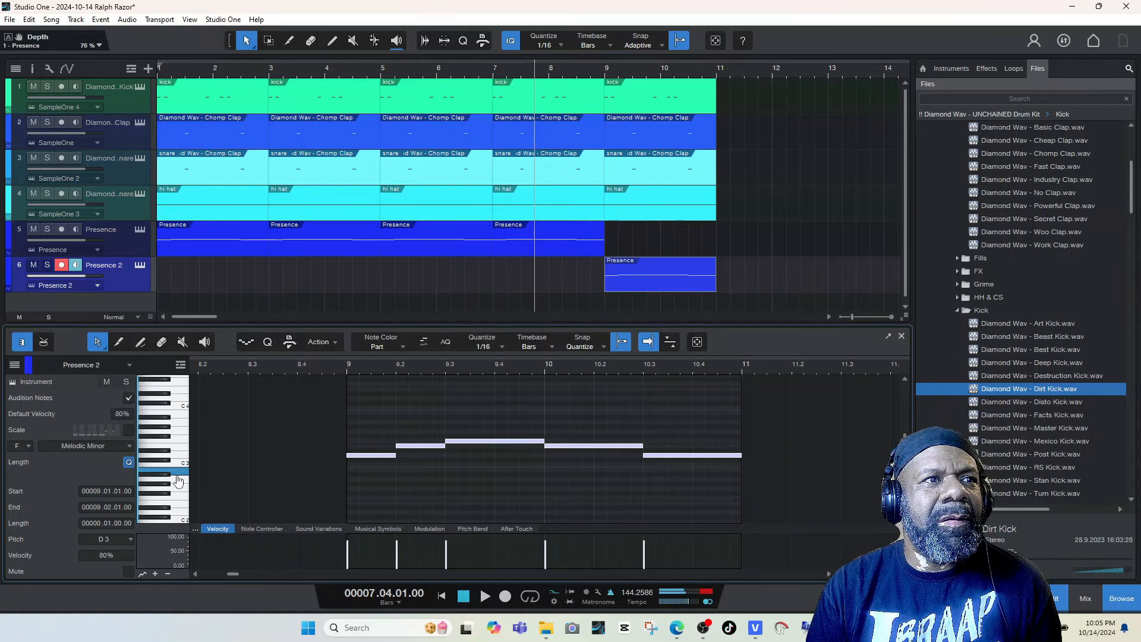
click(177, 489)
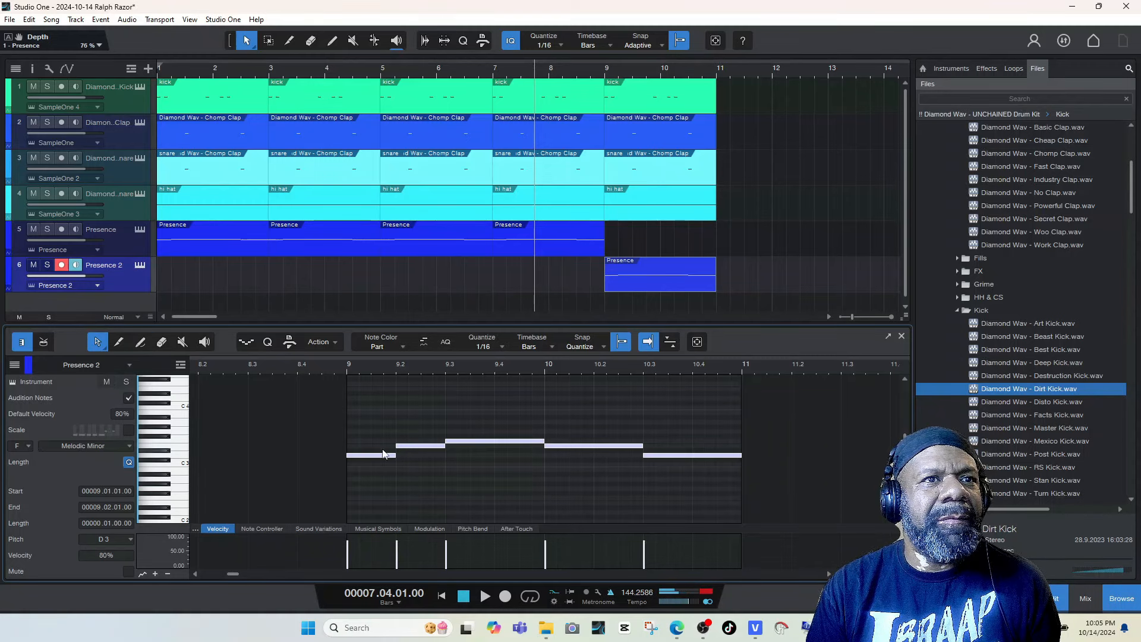
drag(383, 454, 365, 489)
key(f)
key(space)
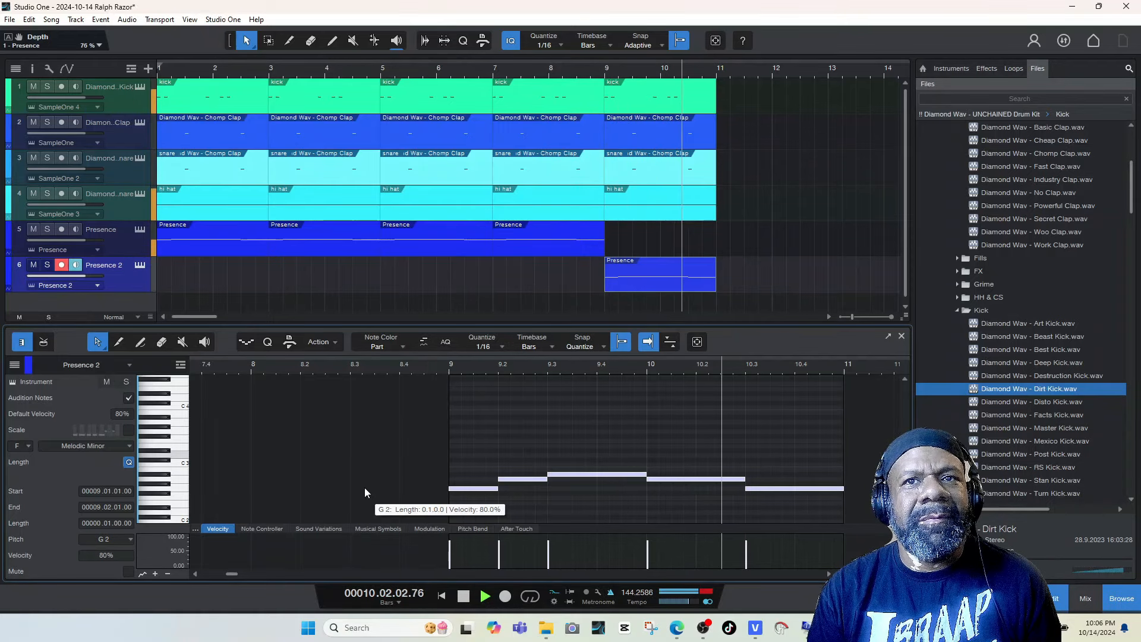
key(space)
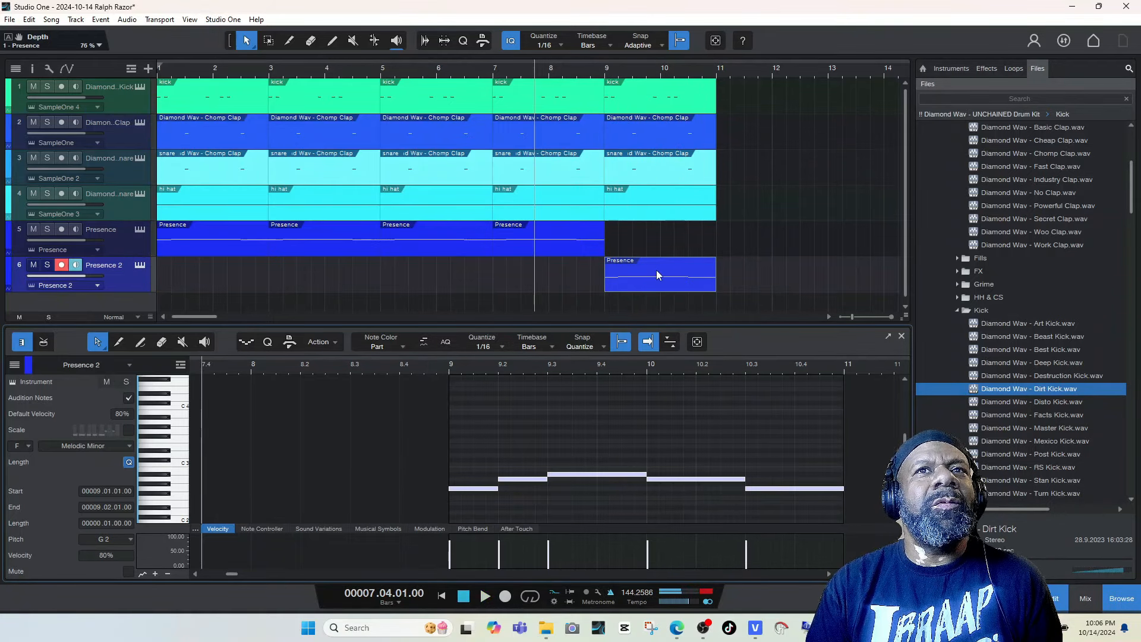
- Move the lowered Presence 2 part to bar 1 and erase the original Presence parts at bars 3 and 5
drag(656, 274, 195, 270)
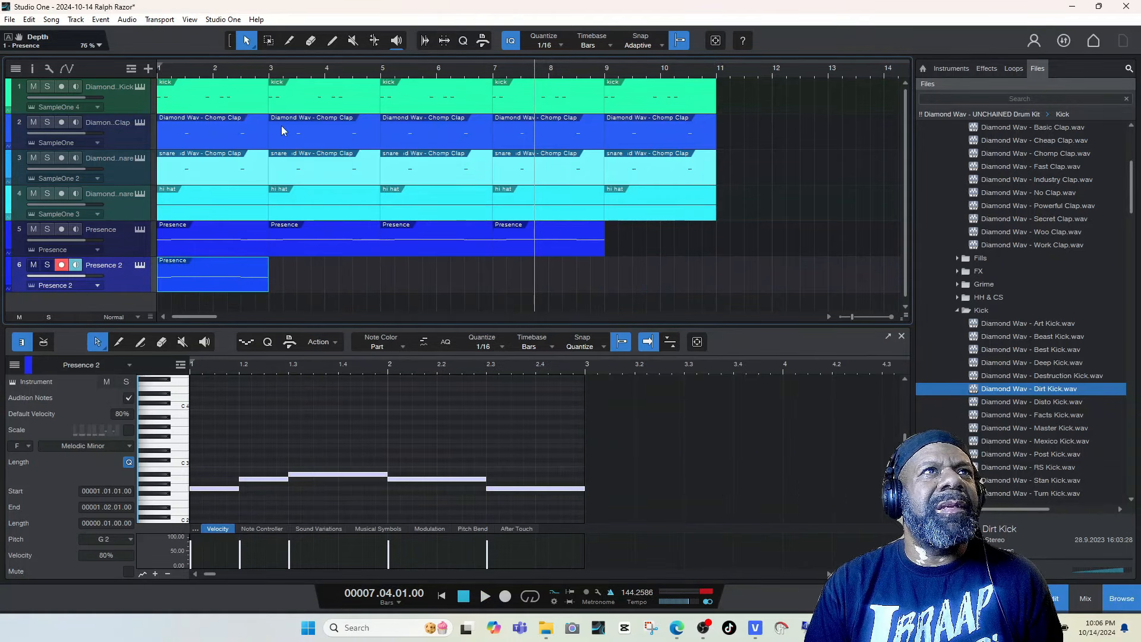
click(315, 44)
click(314, 240)
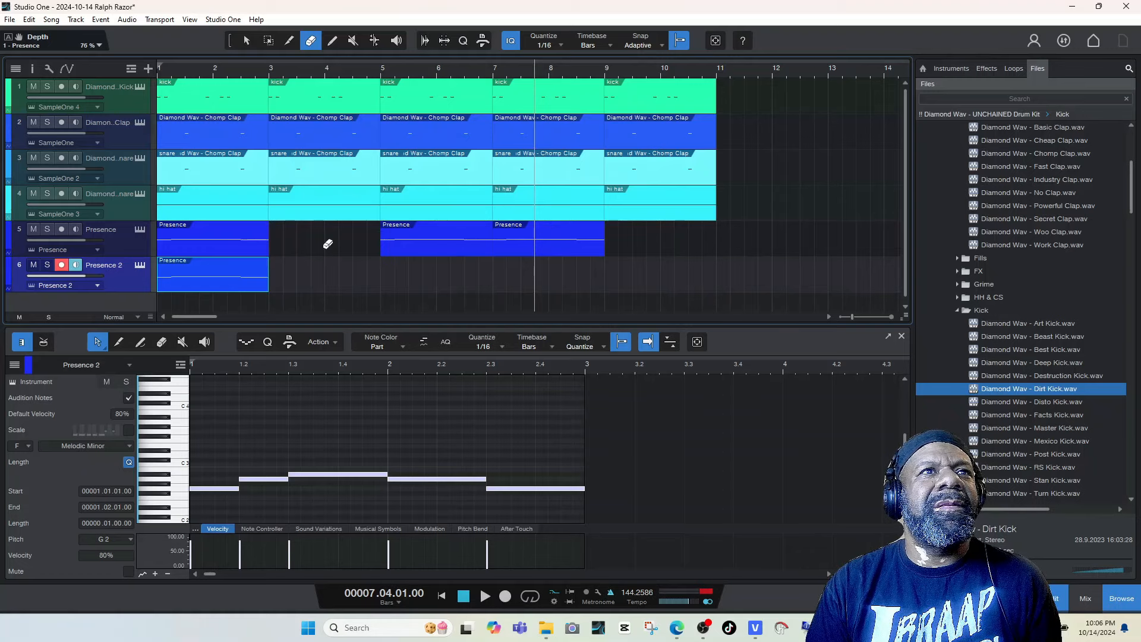
click(443, 231)
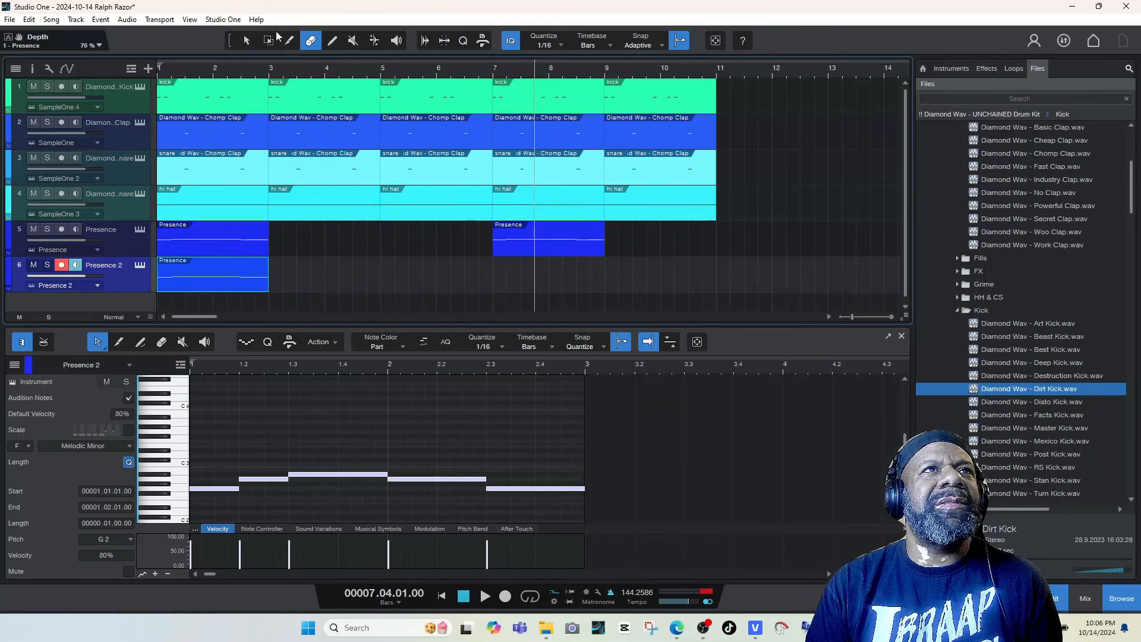
- Move the Presence part from bar 1 to bar 3 and copy the lowered Presence 2 part to bar 5
click(245, 40)
drag(201, 232, 313, 233)
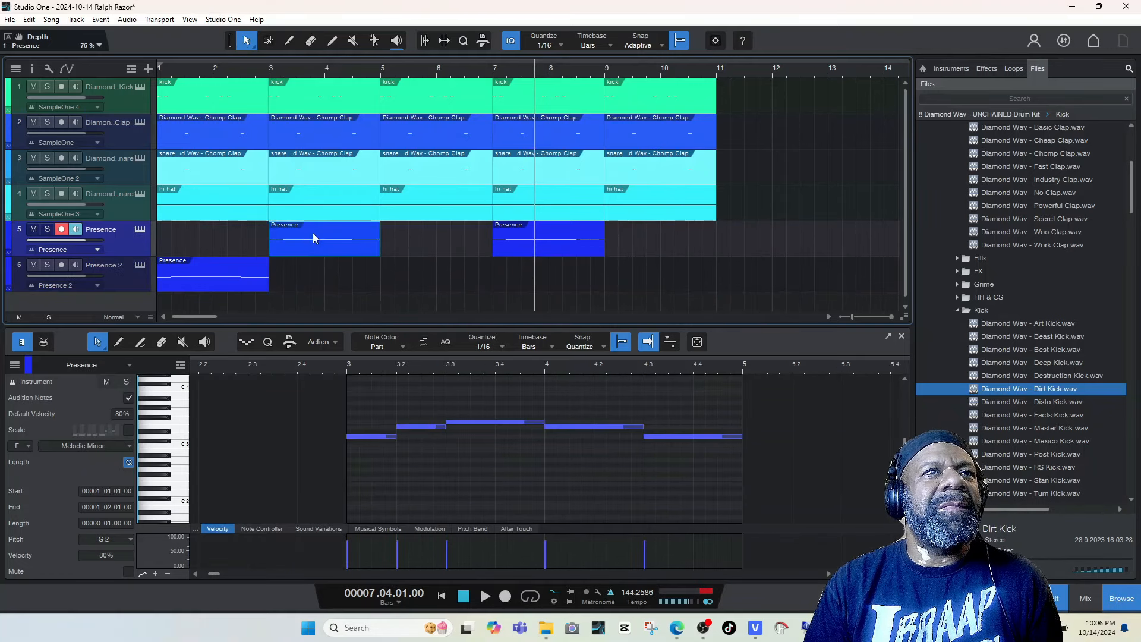
click(247, 271)
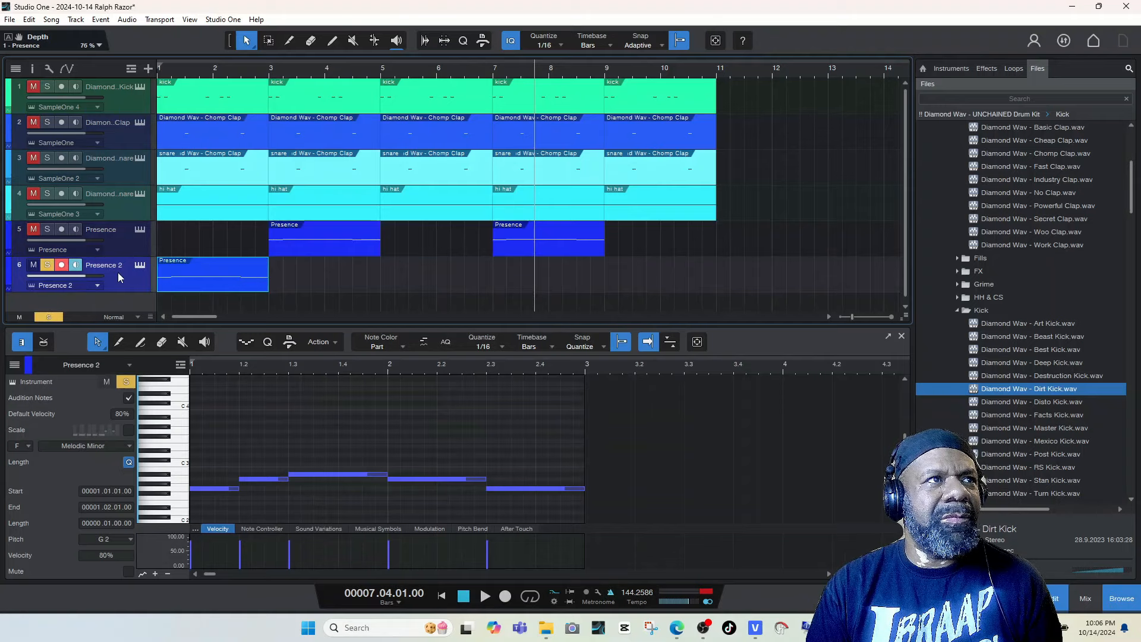
drag(203, 277, 427, 276)
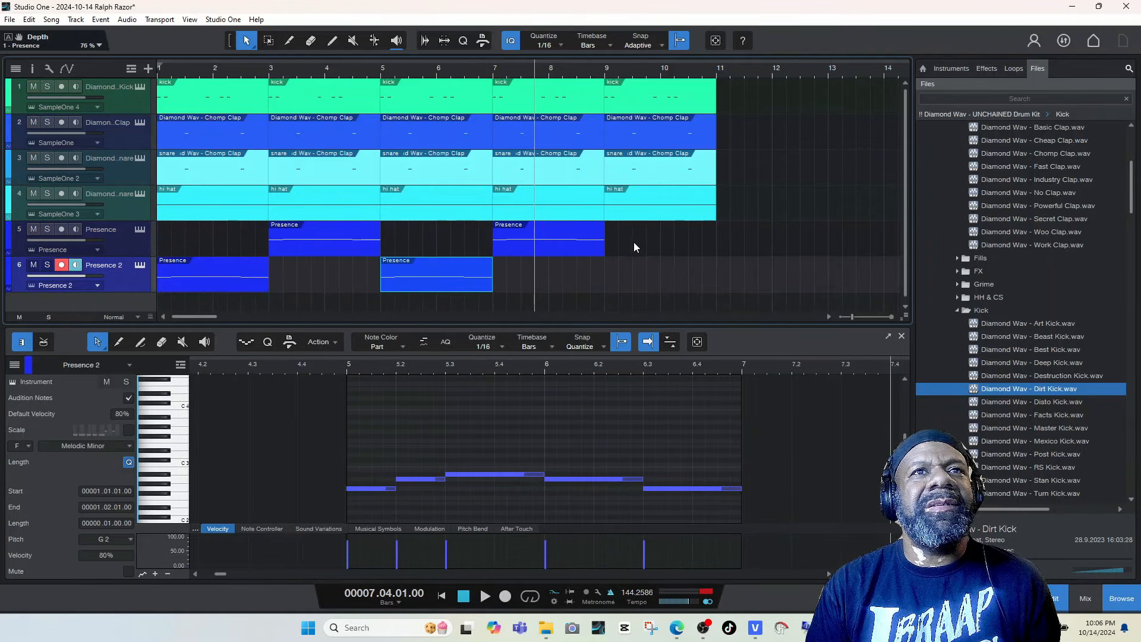
- Play the alternating melody briefly, duplicate the Presence 2 part at bar 5 and move the copy to bar 9
key(space)
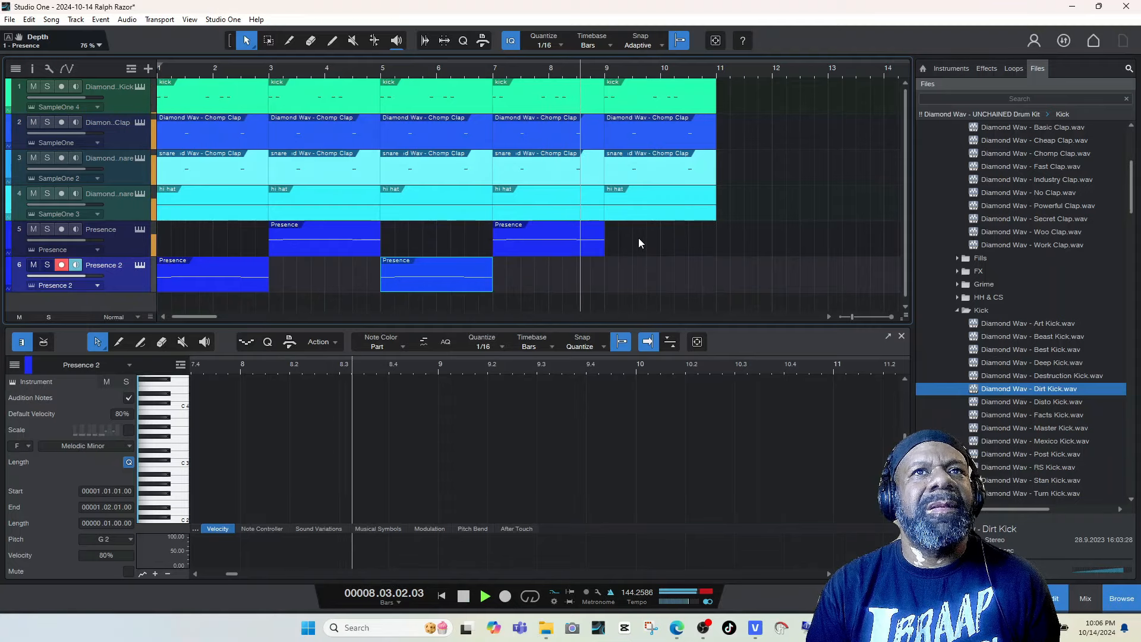
key(space)
key(d)
drag(590, 284, 660, 279)
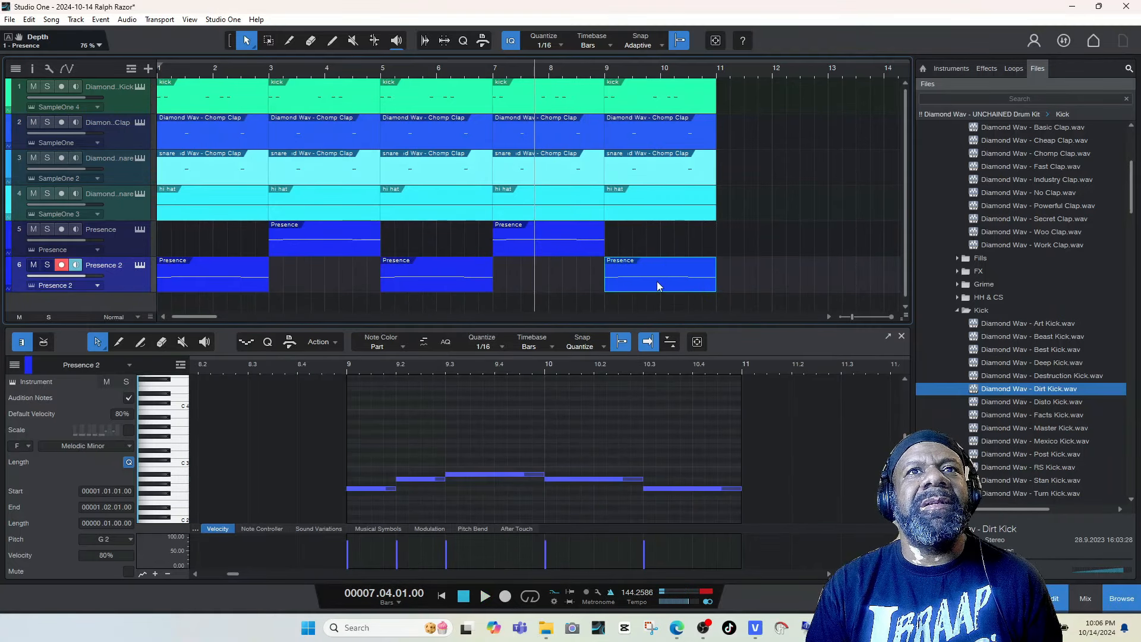
- Play the whole arrangement from the start to check the alternating melodies, and stop playback
click(442, 598)
key(space)
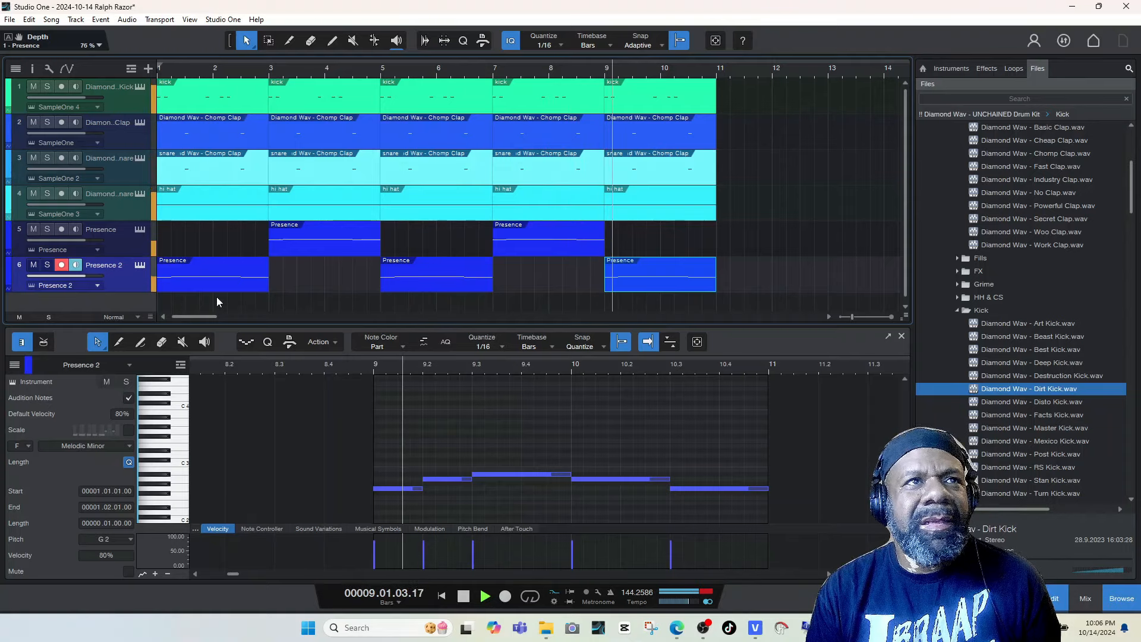
key(space)
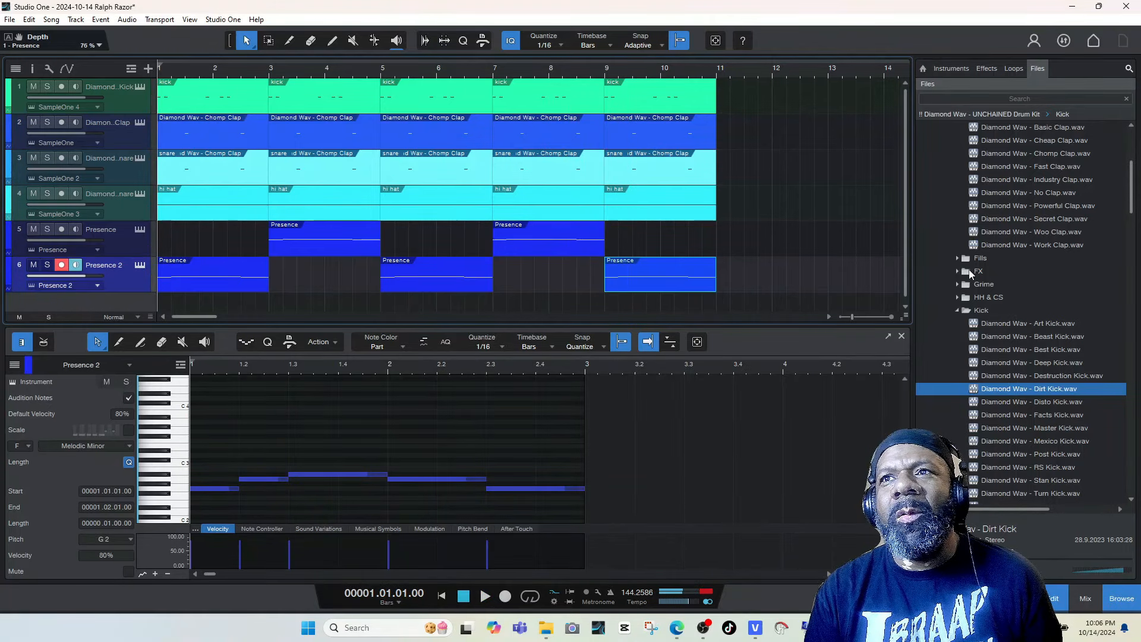
- Audition several bass samples in the UNCHAINED Drum Kit's 808 folder, including AAA, Process, Rogue, Sauce, Teeth and Tomato
scroll(1015, 238, up, 5)
double_click(988, 167)
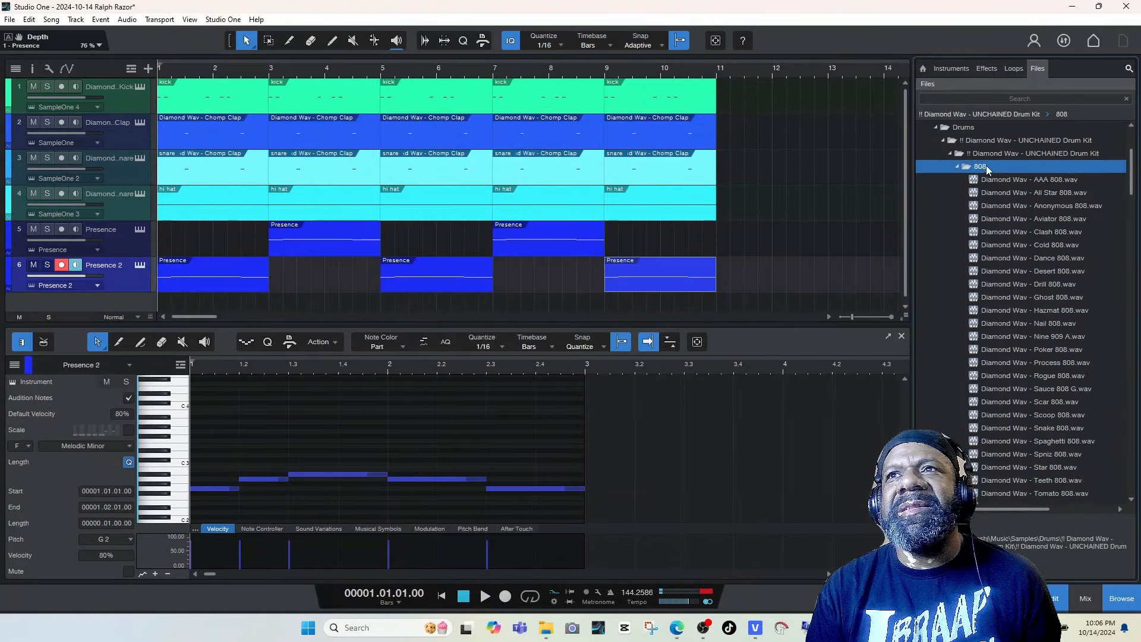
click(996, 181)
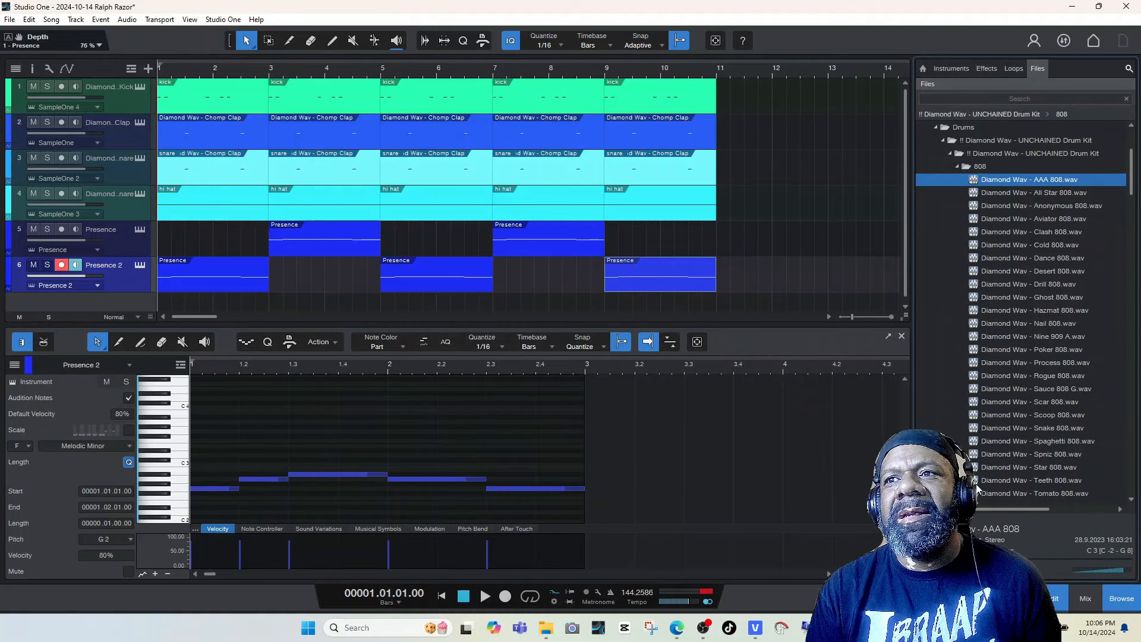
click(1025, 364)
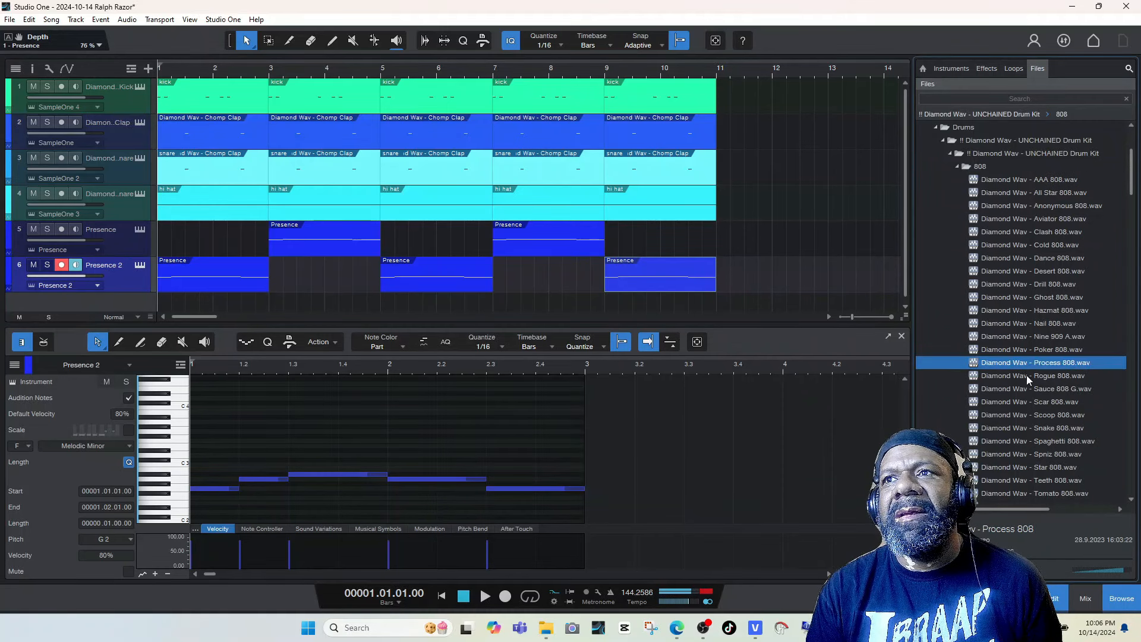
click(1026, 375)
click(1026, 390)
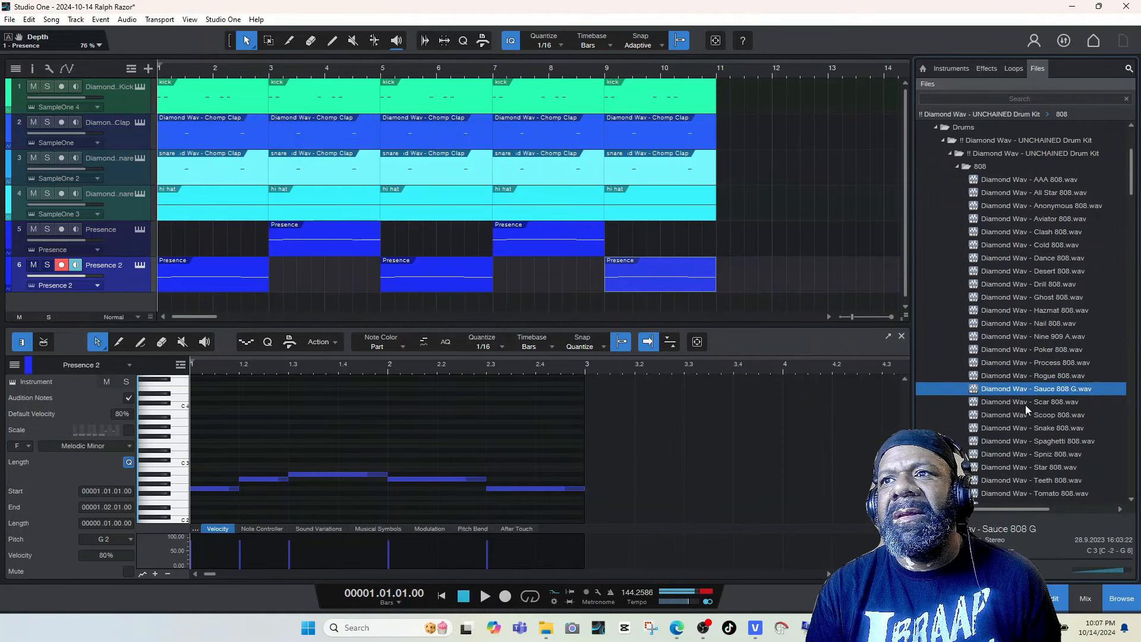
click(1025, 403)
click(1026, 415)
click(1027, 428)
click(1038, 377)
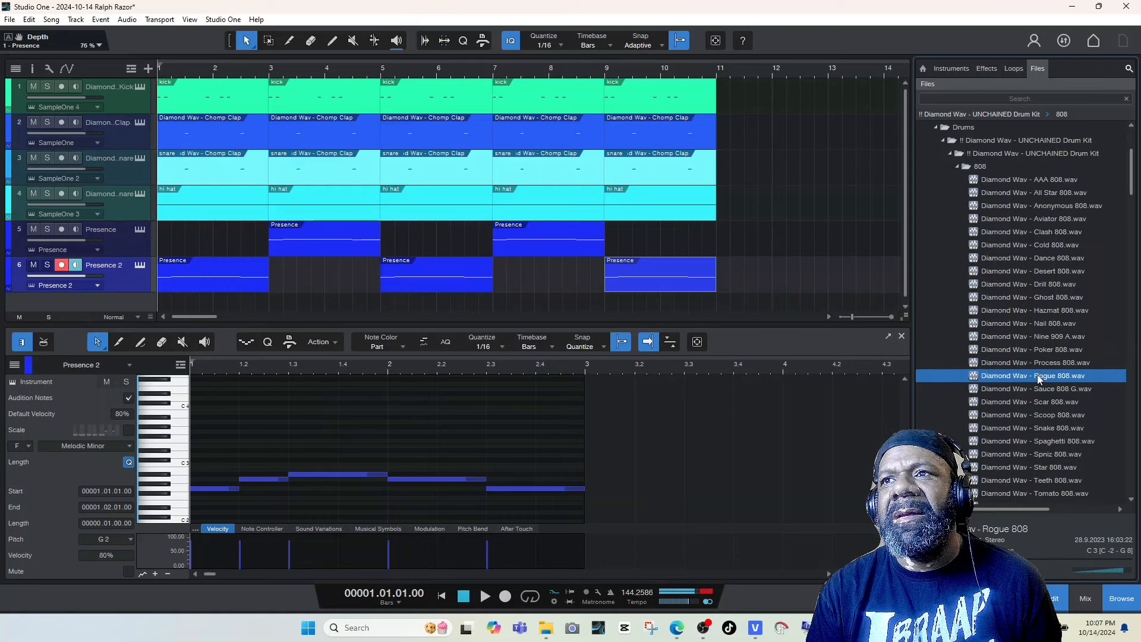
click(1038, 363)
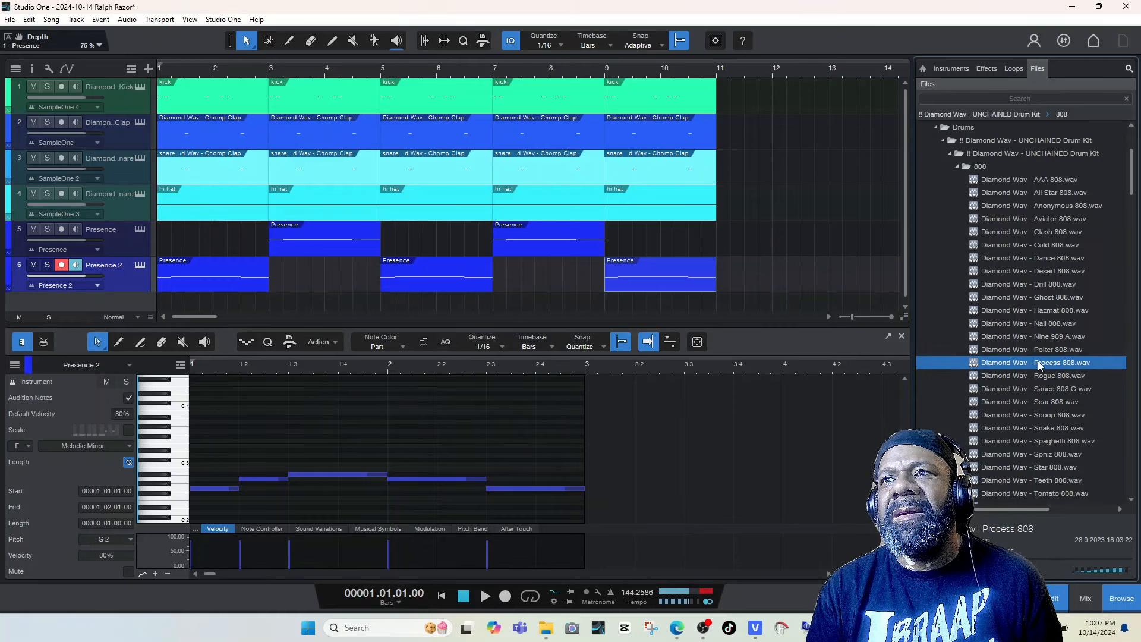
click(1053, 493)
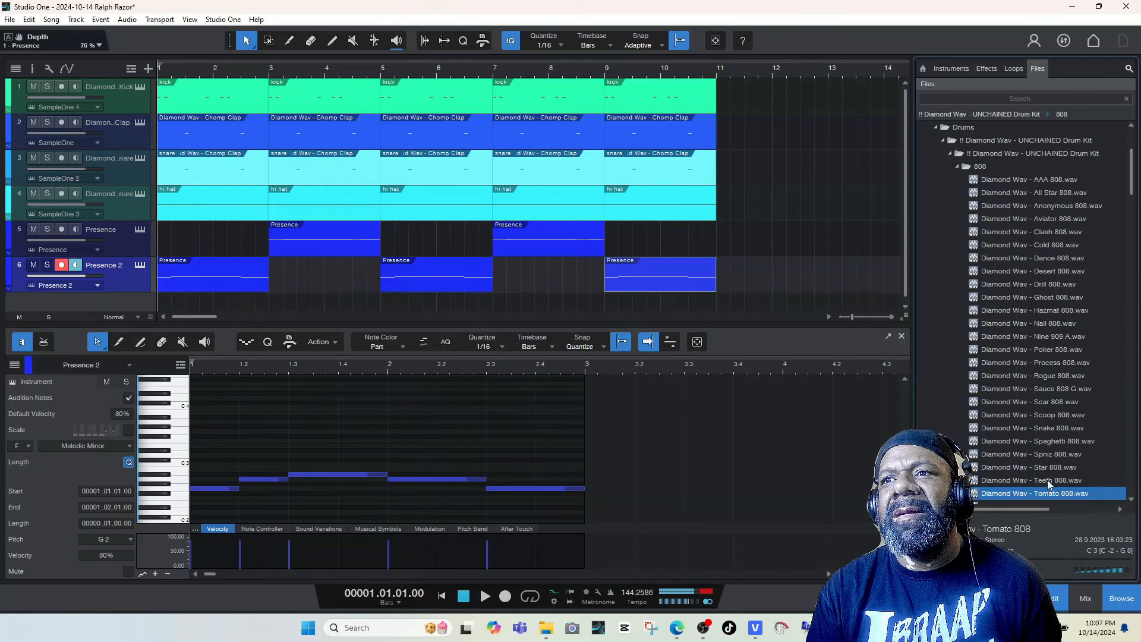
click(1047, 479)
- Load the Diamond Wav - Process 808 sample into a new SampleOne track
click(1038, 364)
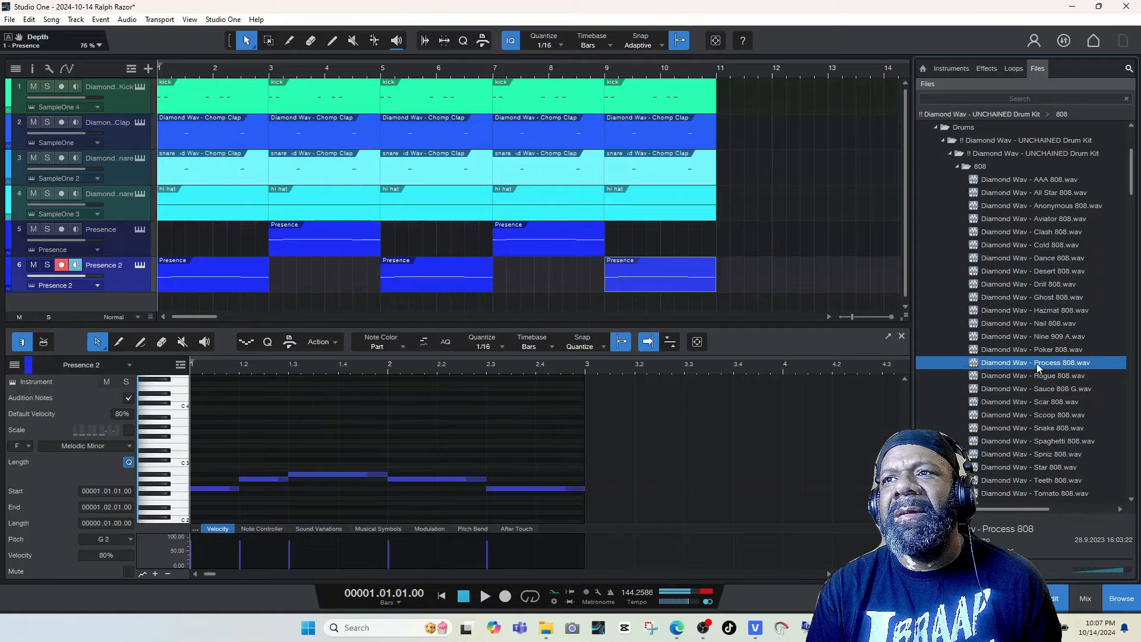
right_click(1037, 365)
click(987, 384)
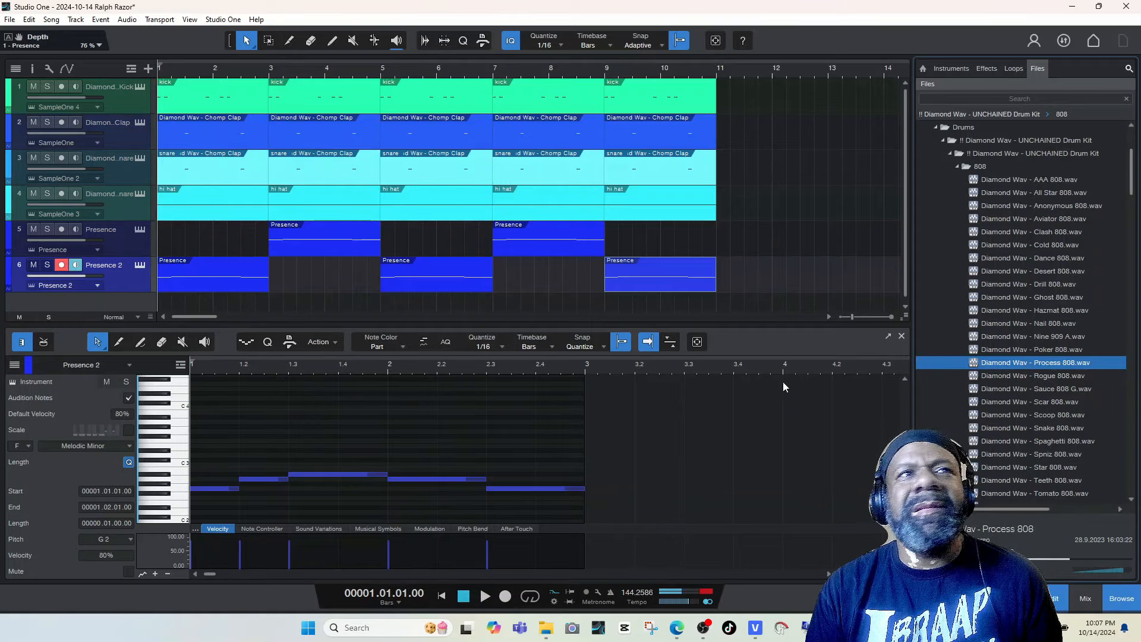
click(865, 95)
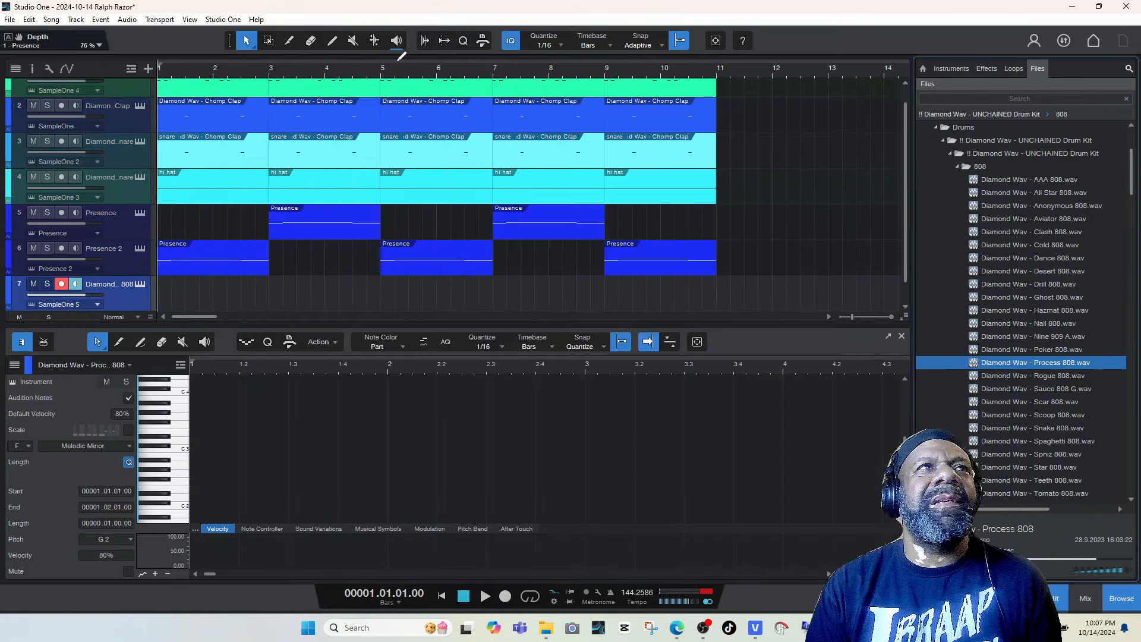
- Draw an empty two-bar part at bar 1 on the 808 track, and remove it
click(332, 42)
drag(162, 285, 269, 284)
scroll(167, 155, up, 1)
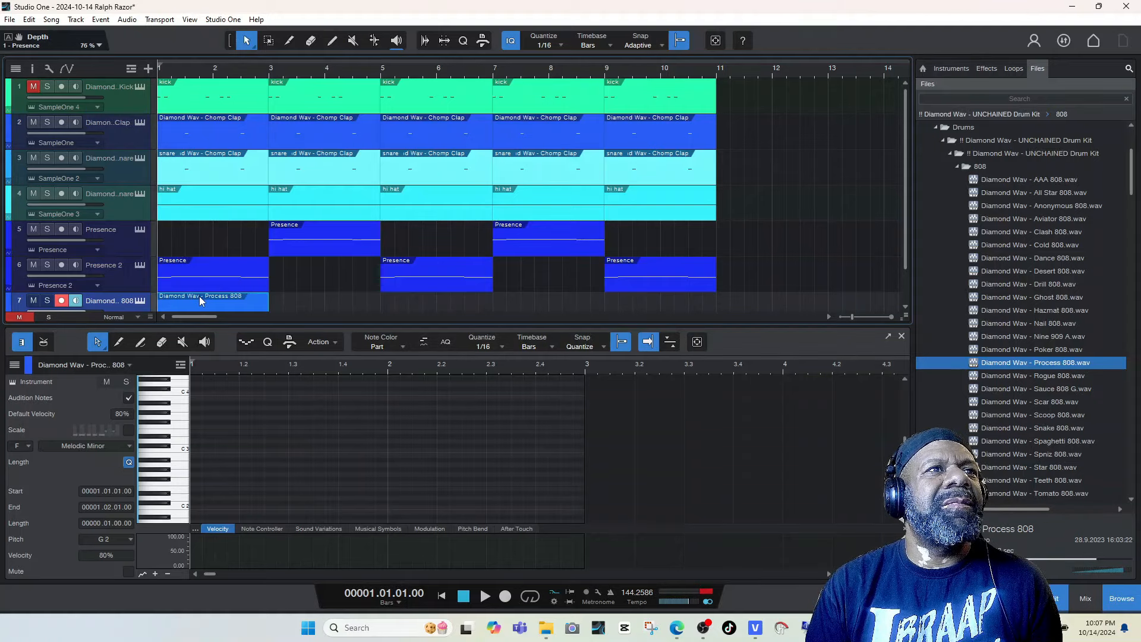
key(5)
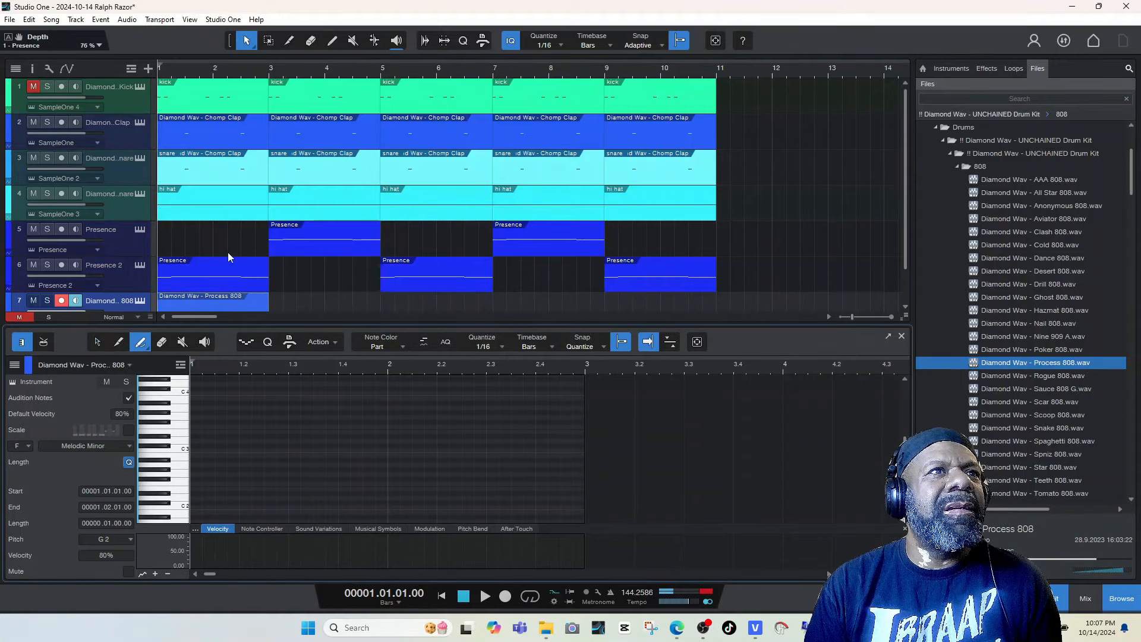
click(653, 98)
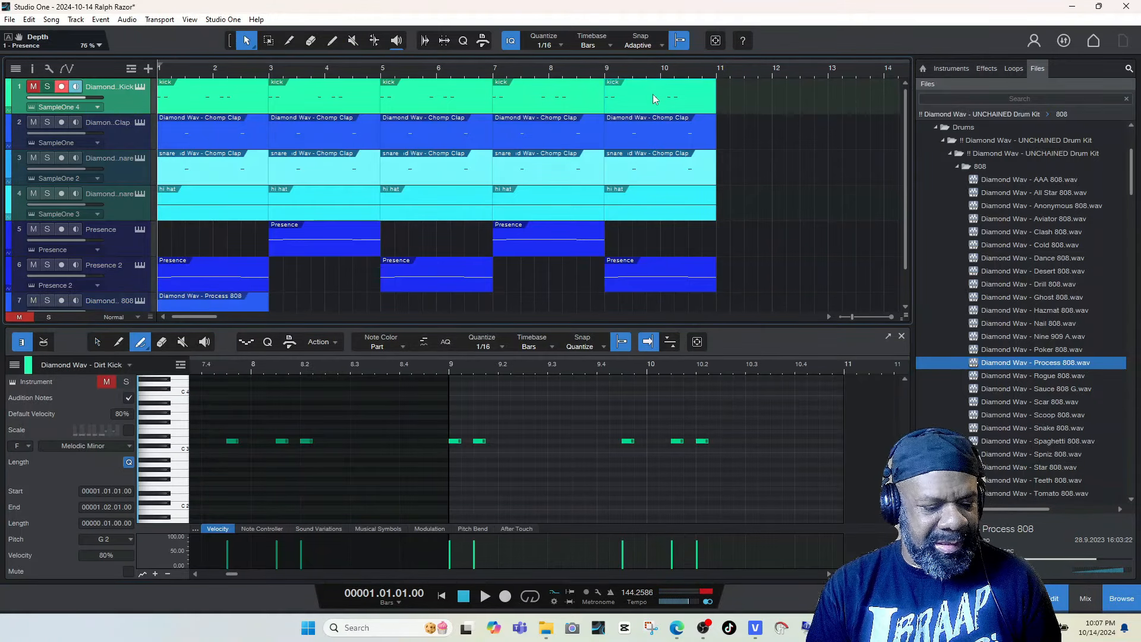
click(244, 306)
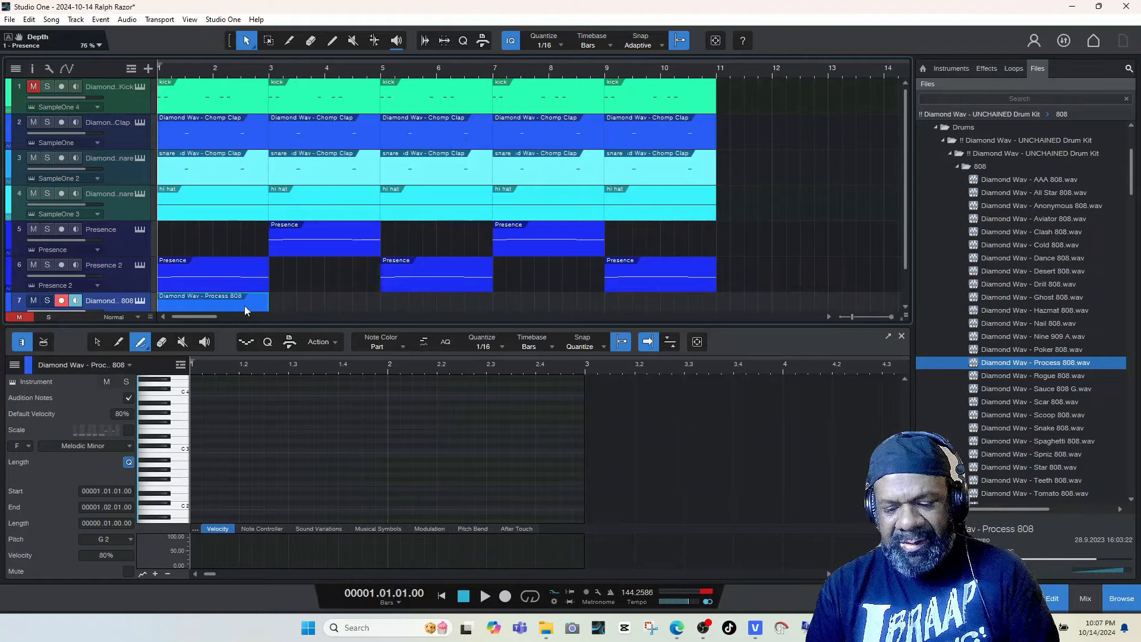
- Duplicate the kick part at bar 9 and move the copy to bar 1 of the 808 track
click(679, 91)
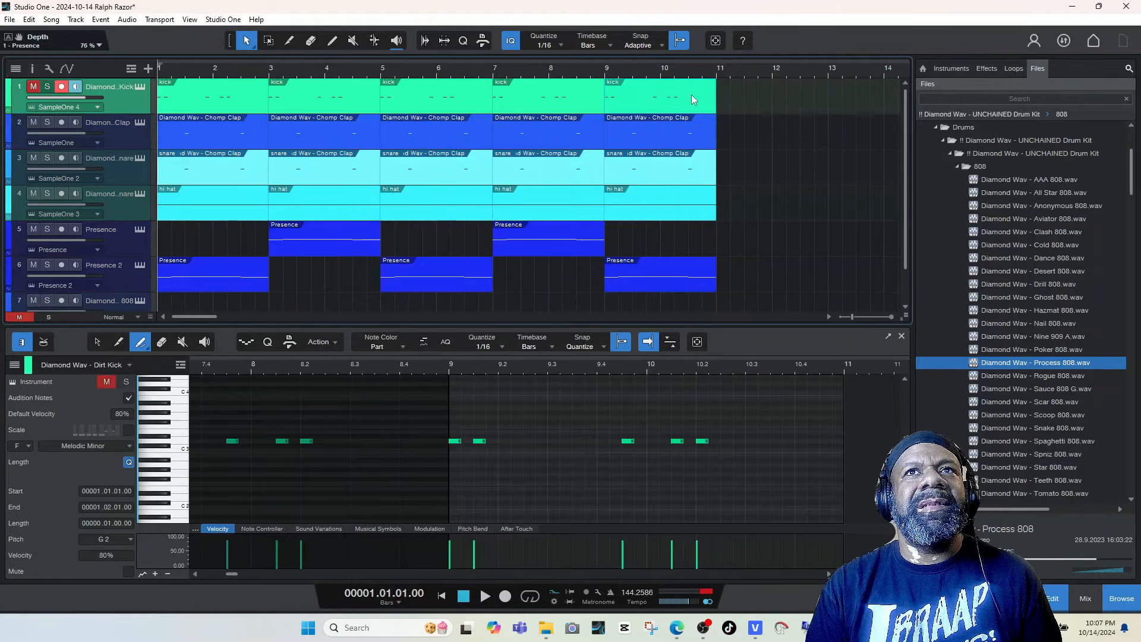
key(s)
key(d)
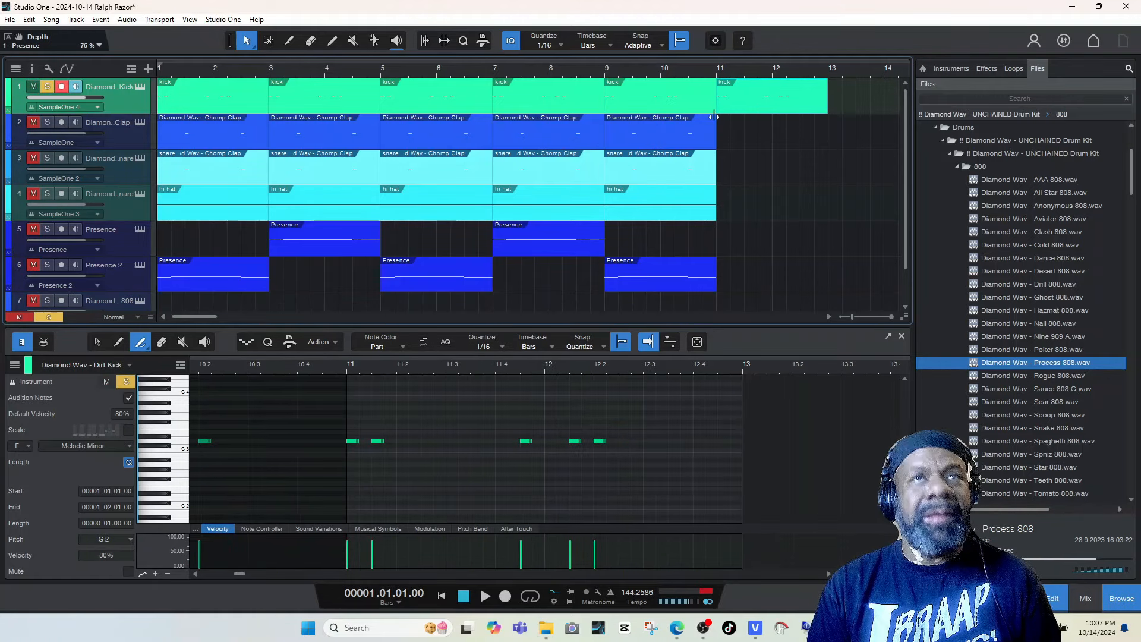
drag(761, 163, 177, 305)
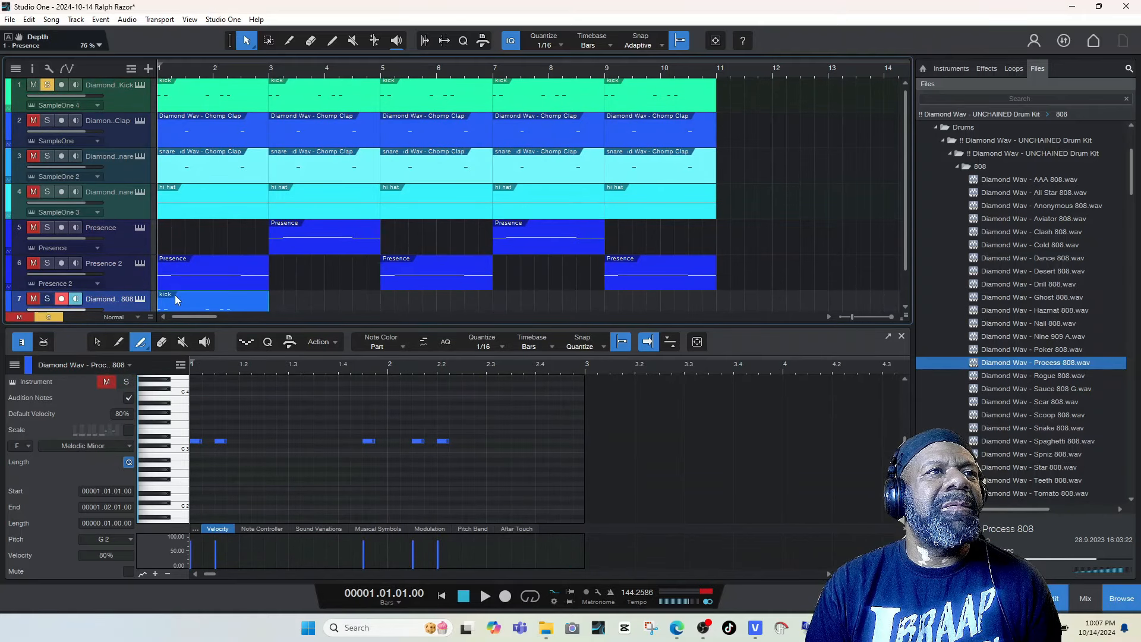
- Rename the kick part copied onto the 808 track as 808
right_click(172, 294)
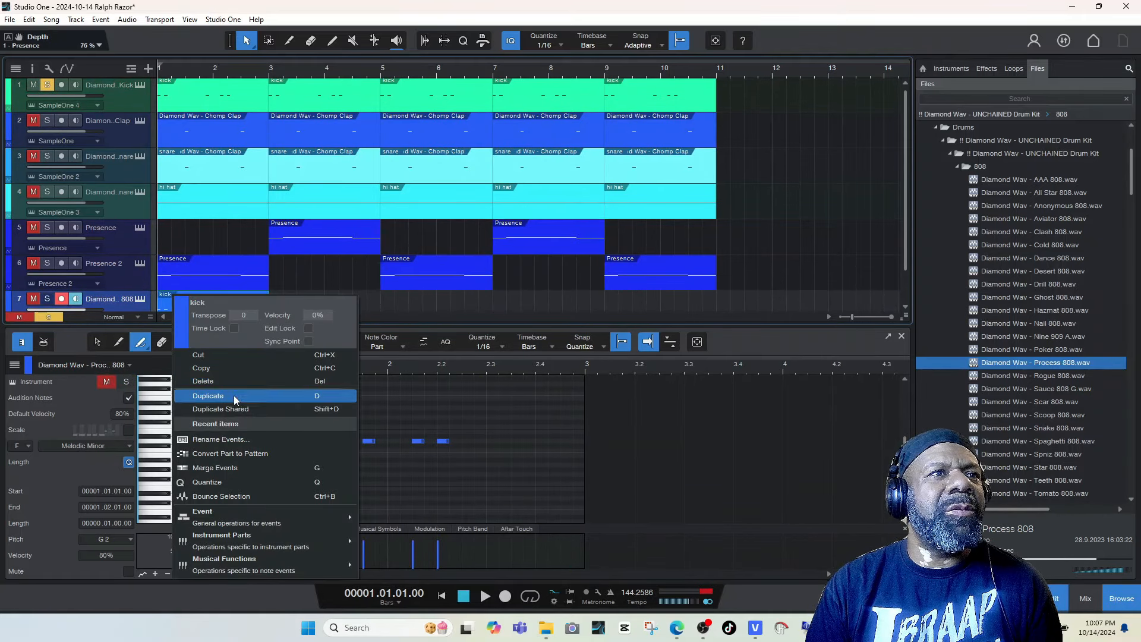
click(236, 439)
text(808)
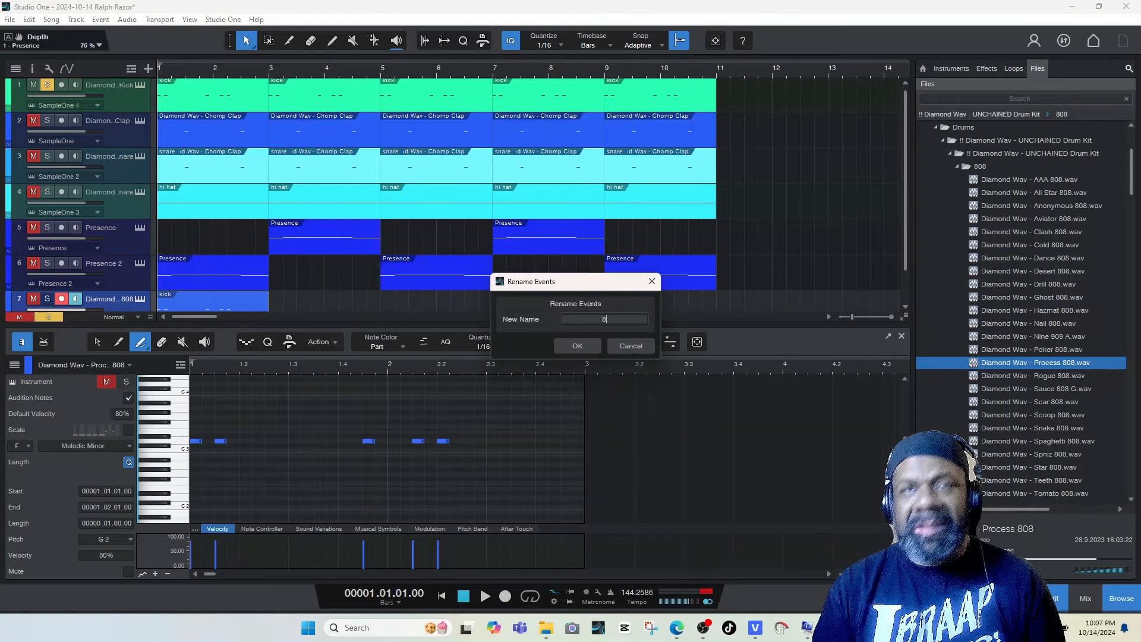
key(Return)
- Play the opening bar in short passes with the kick muted to check the 808 pattern in the mix
key(space)
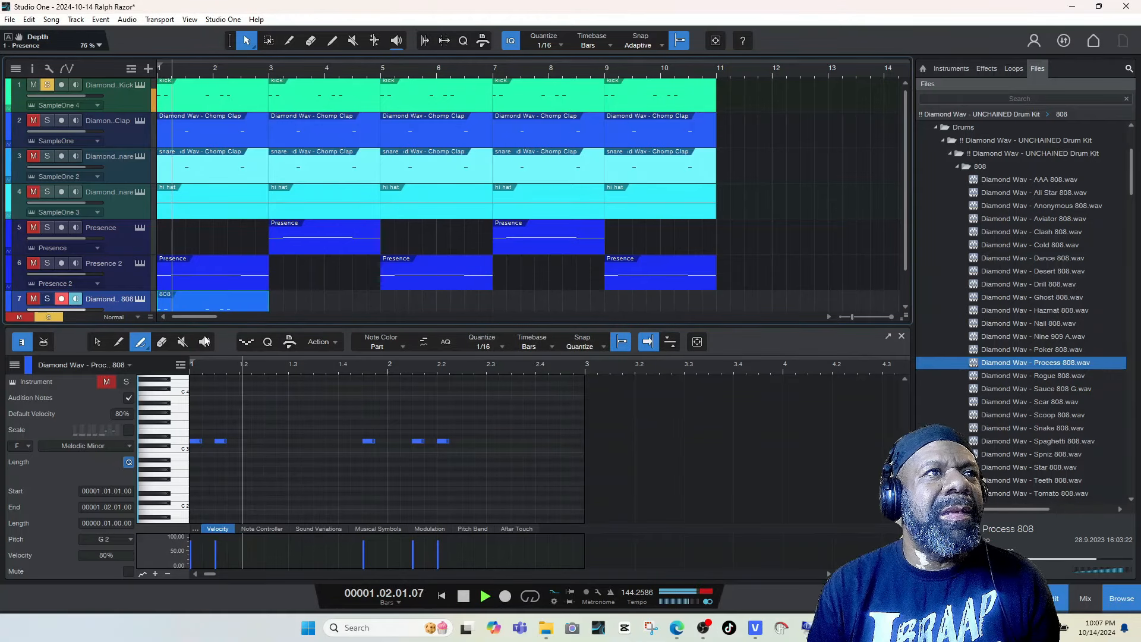
key(space)
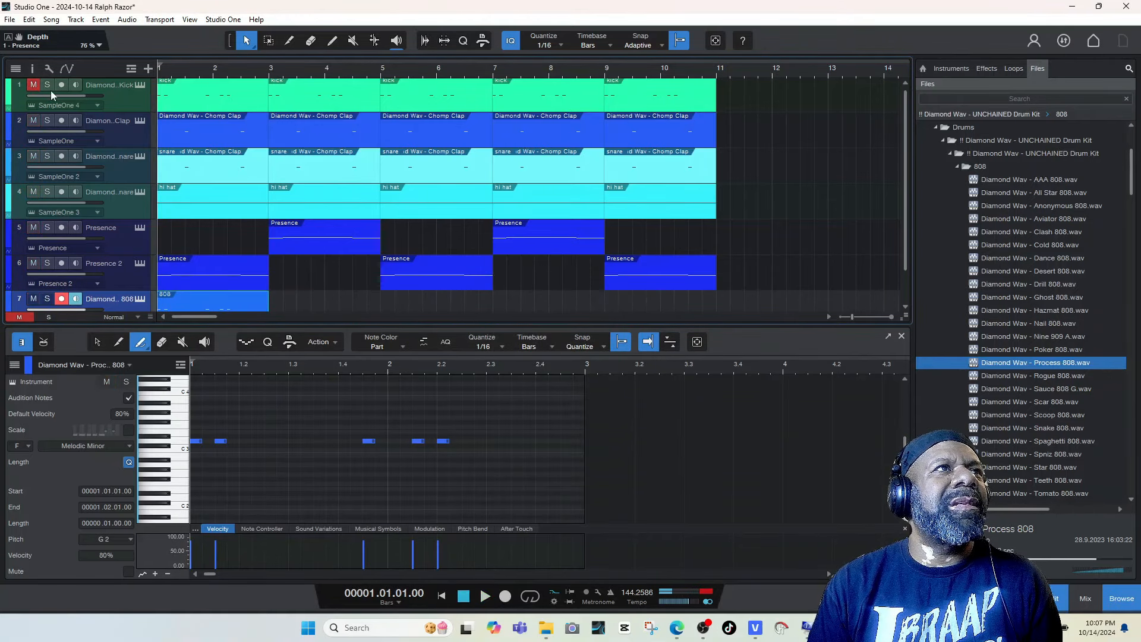
key(space)
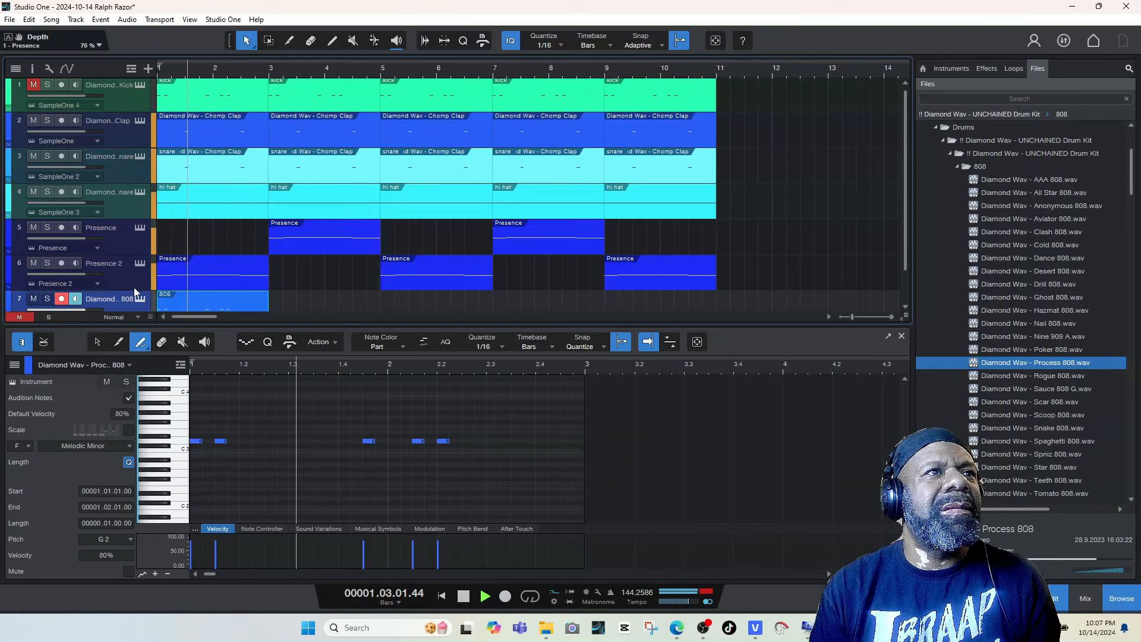
key(space)
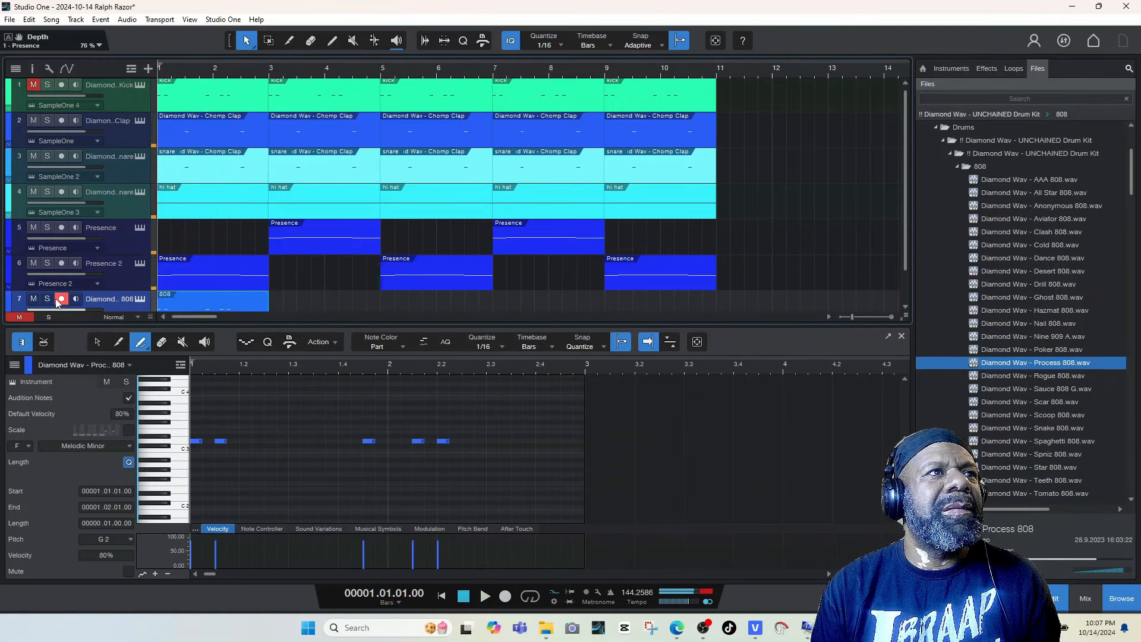
key(space)
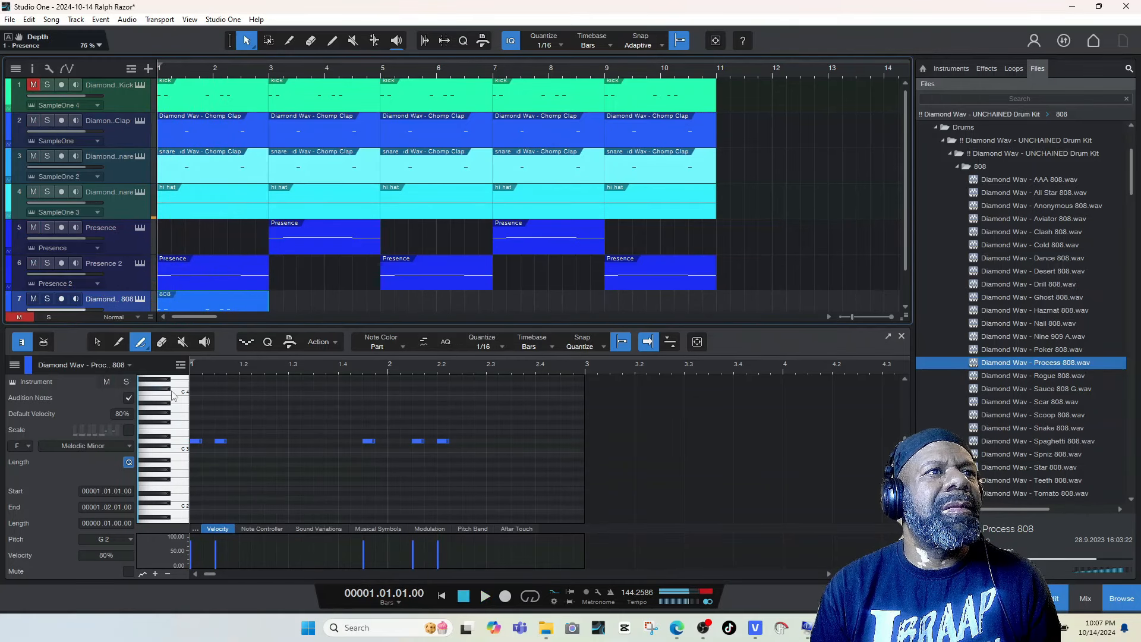
click(173, 443)
key(space)
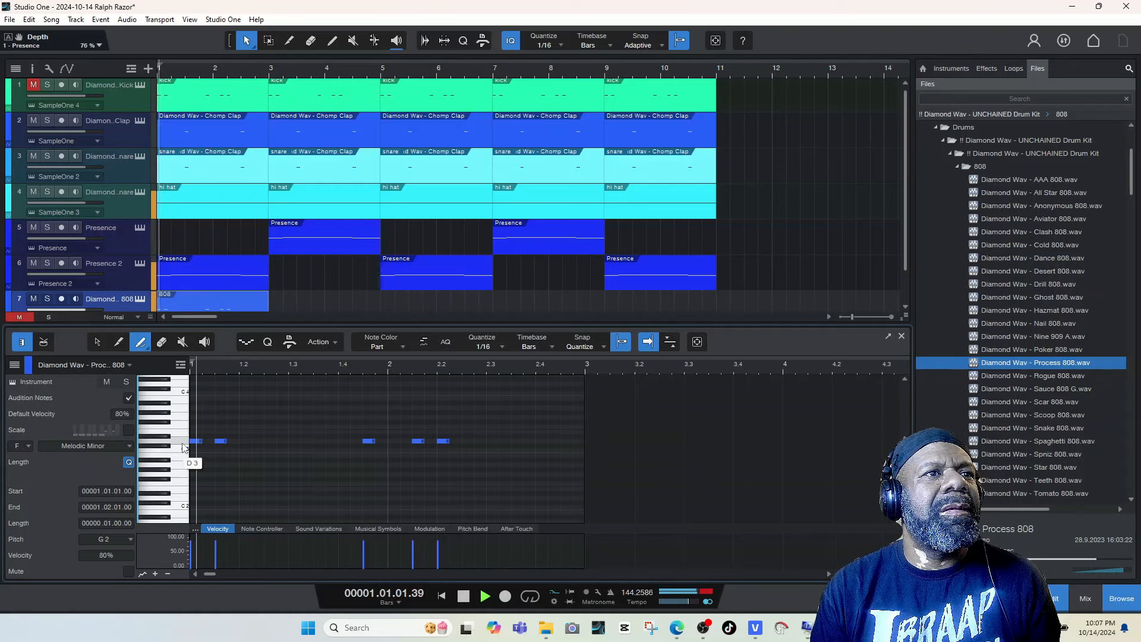
key(space)
- Solo the 808 track, lengthen its notes with the last one reaching bar 3, and listen to the result
click(47, 299)
key(space)
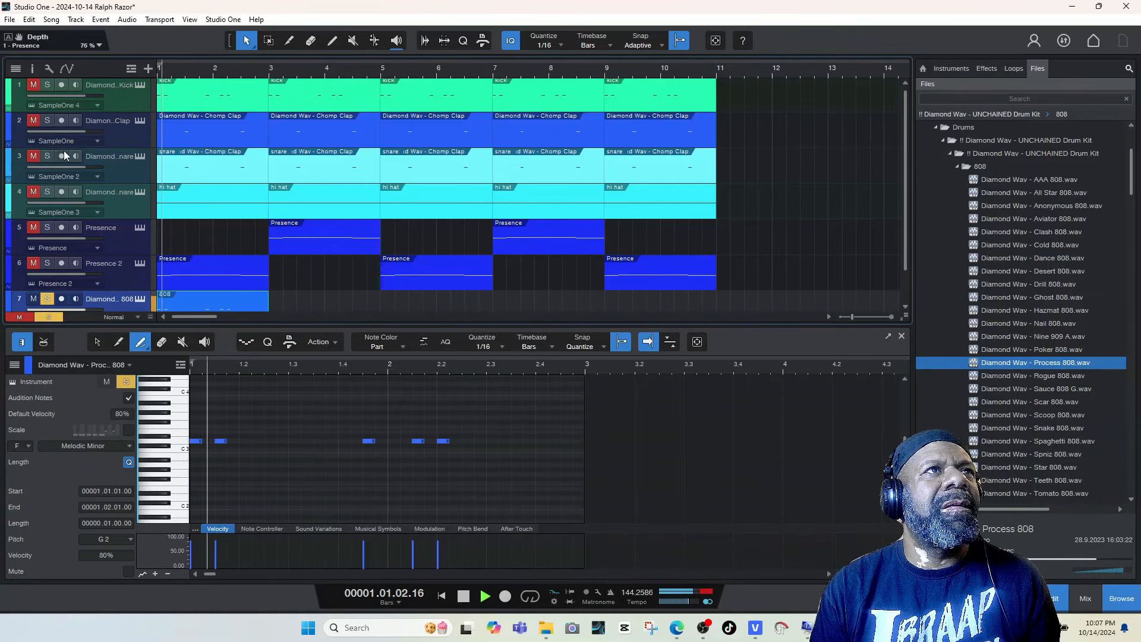
key(space)
drag(200, 442, 584, 443)
key(space)
key(space)
key(space)
key(space)
key(space)
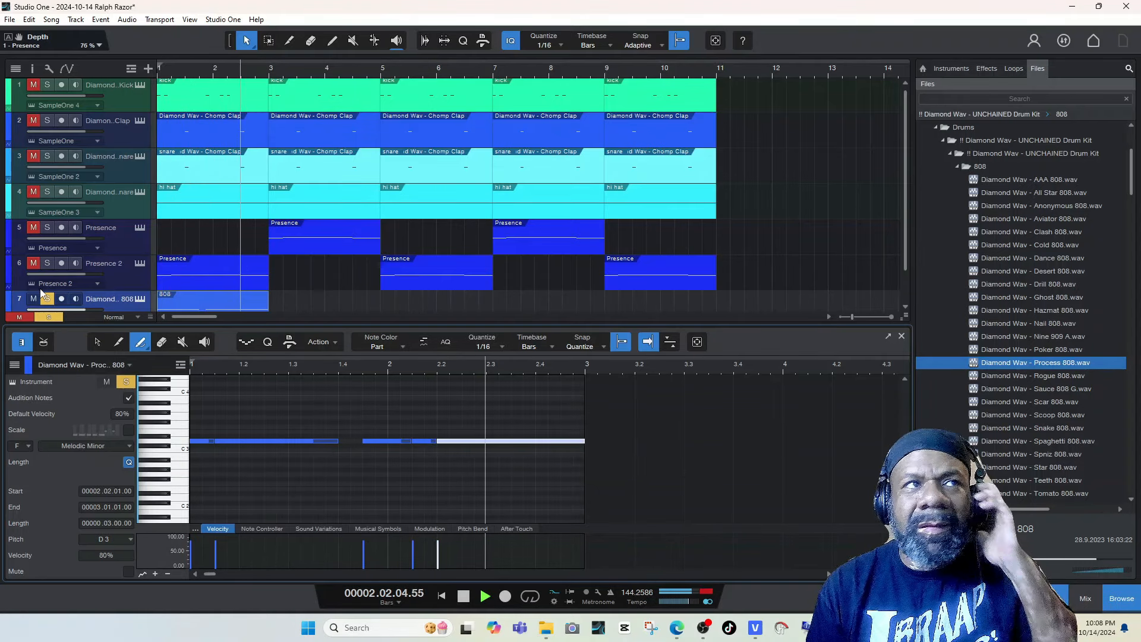
- Unsolo the 808 track, unmute the kick track and play the full mix with the lengthened 808 notes
key(space)
click(47, 299)
key(space)
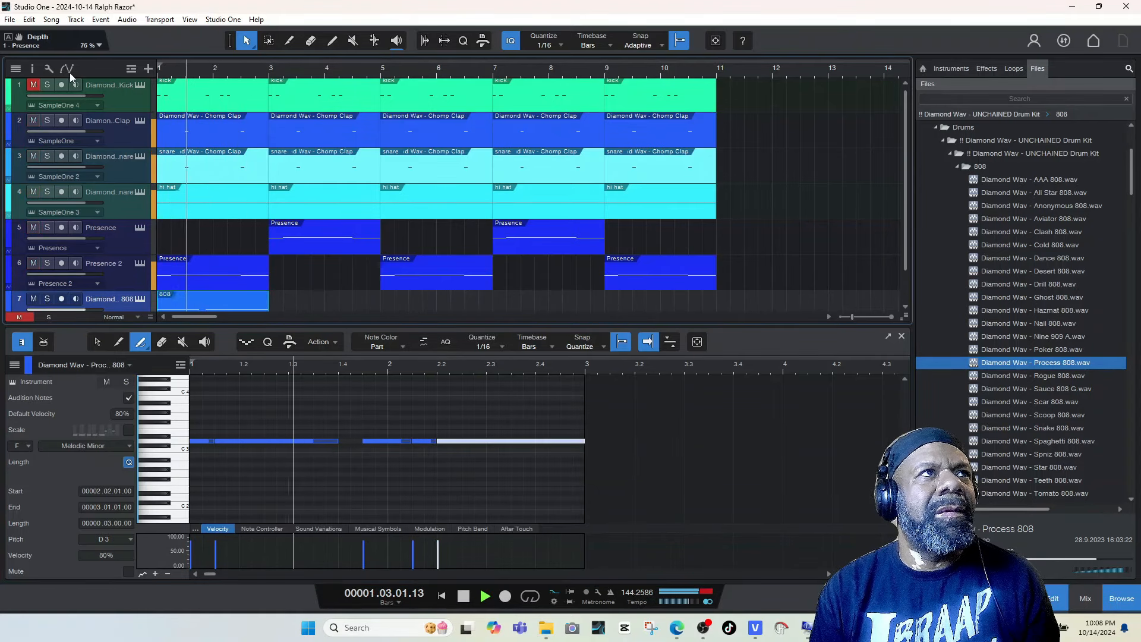
key(space)
click(38, 88)
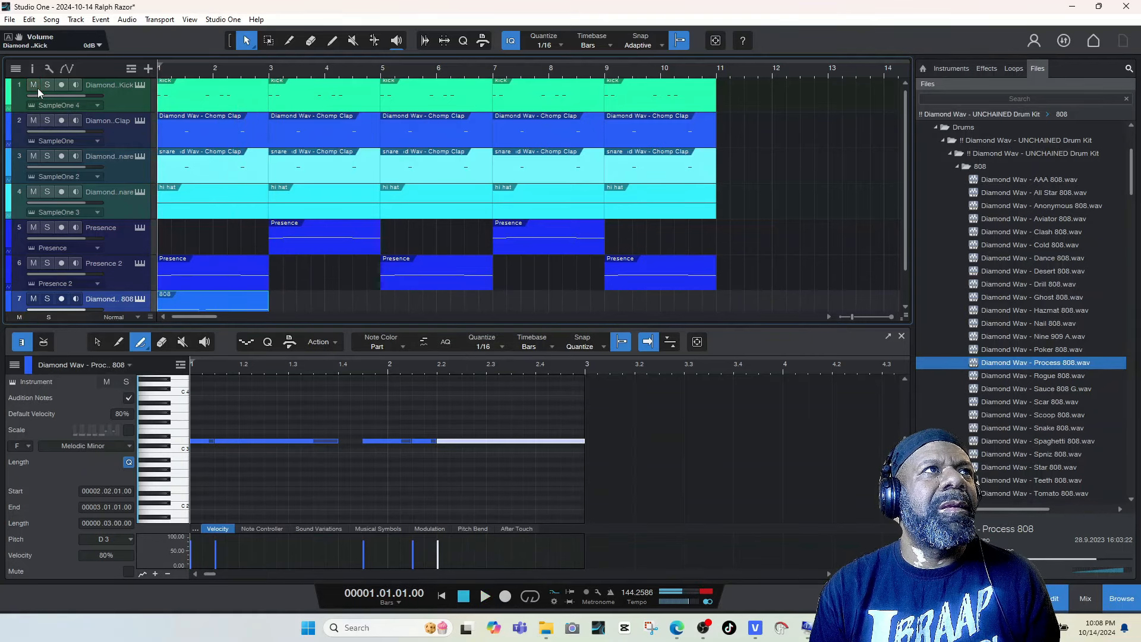
key(space)
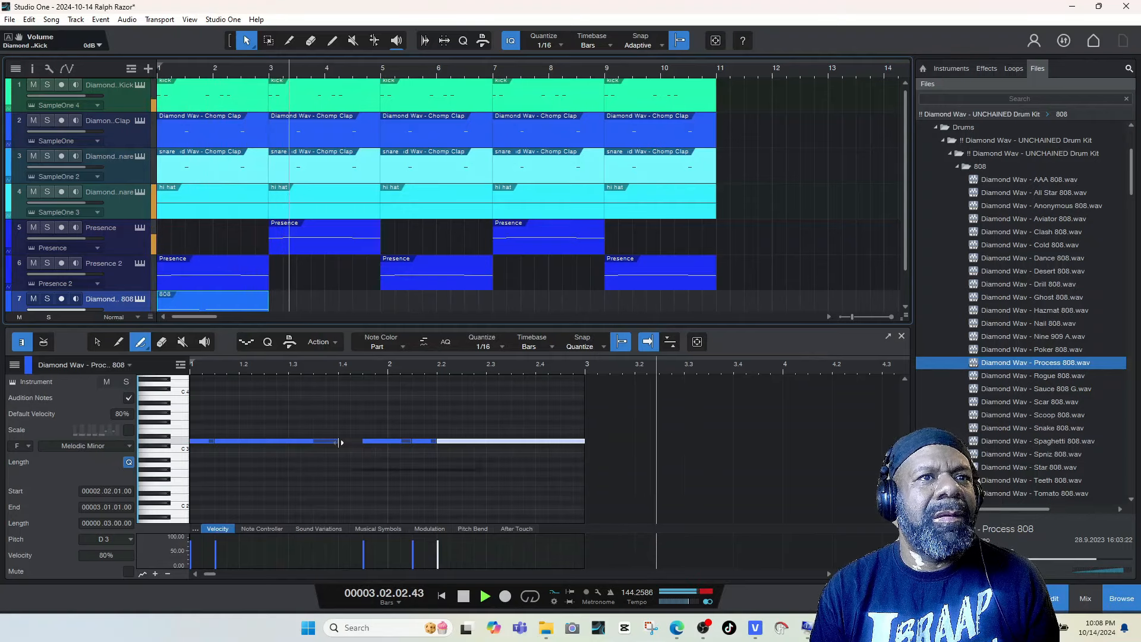
- Extend the second 808 note up to the start of the third note and restart playback
key(space)
click(364, 442)
key(space)
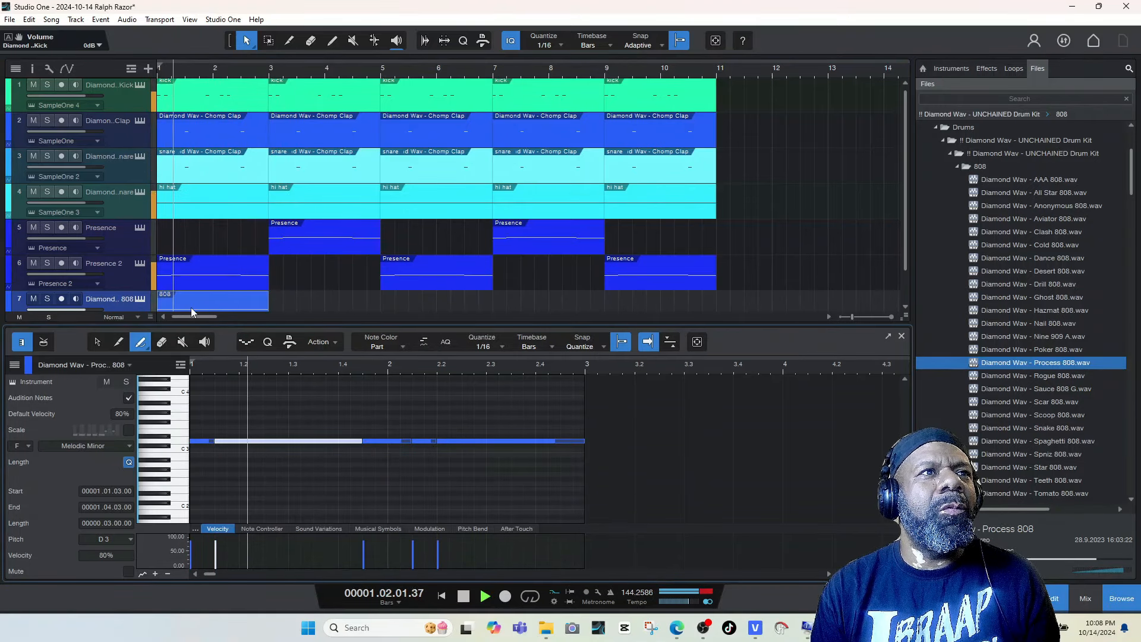
- Duplicate the 808 part four times to fill the track up to bar 11, and stop playback
click(192, 305)
key(d)
key(d)
key(d)
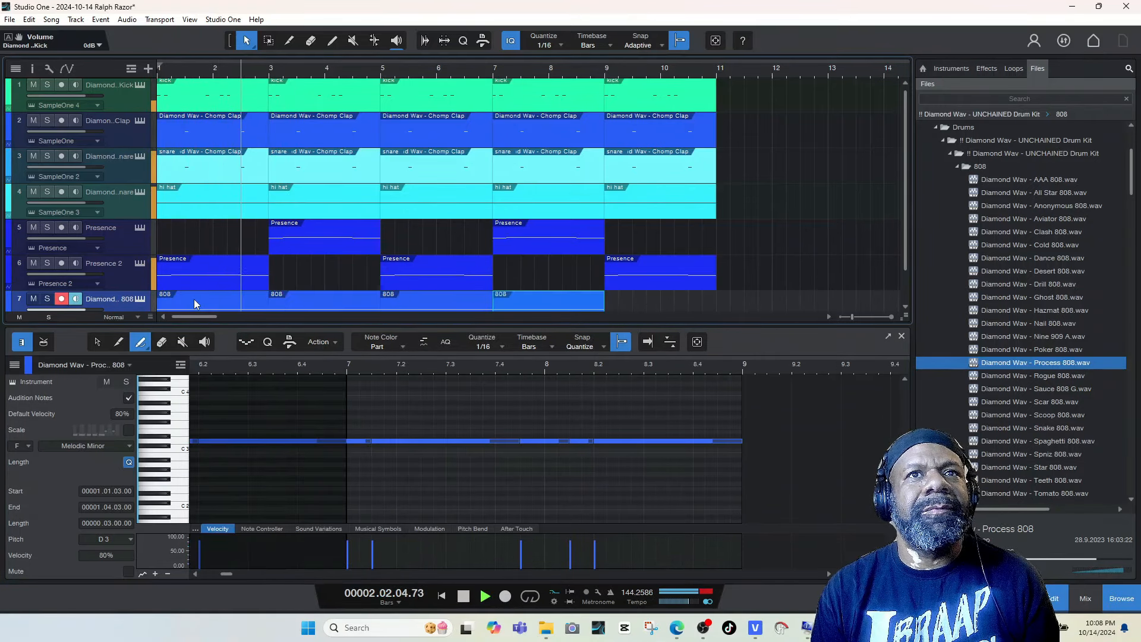
key(d)
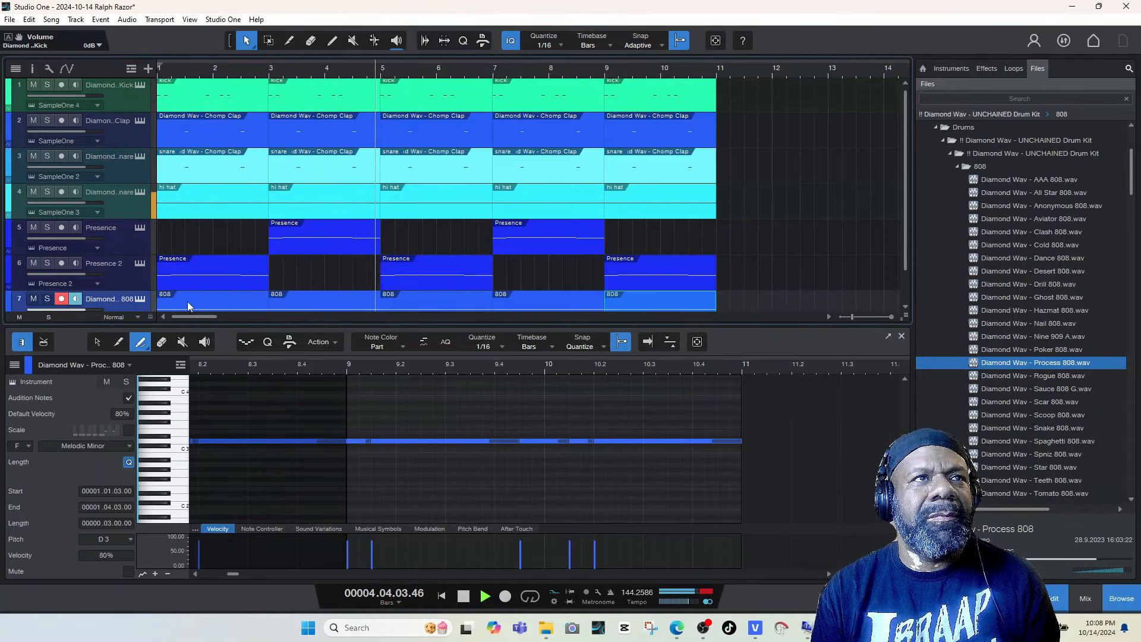
key(space)
- Mute the kick track, solo the 808 track and listen to the 808 line alone
click(33, 86)
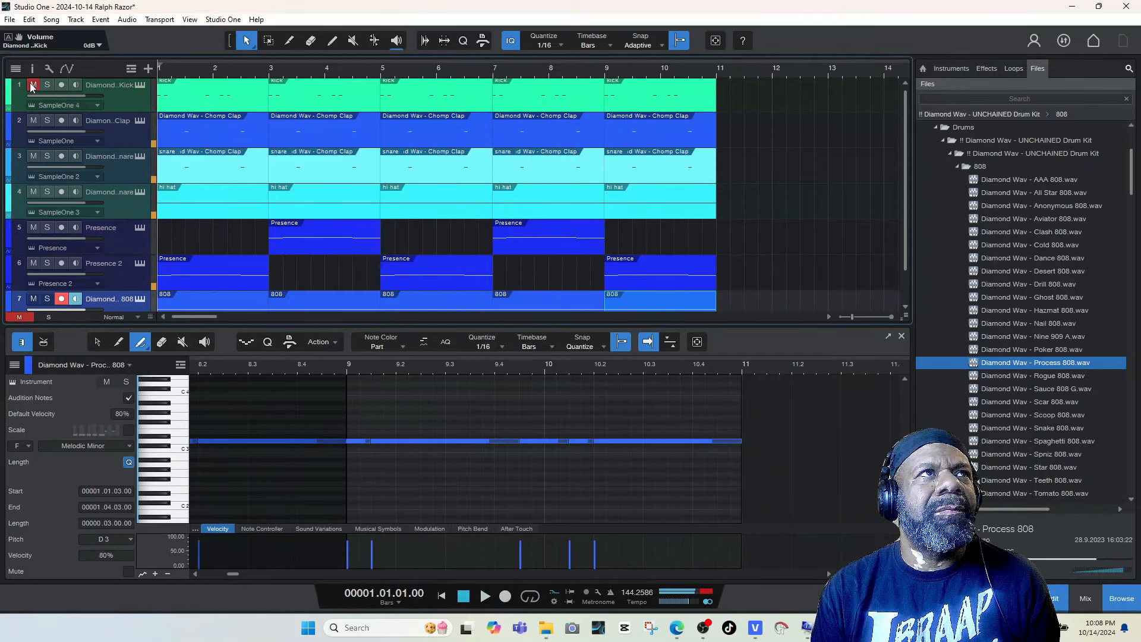
click(48, 299)
key(space)
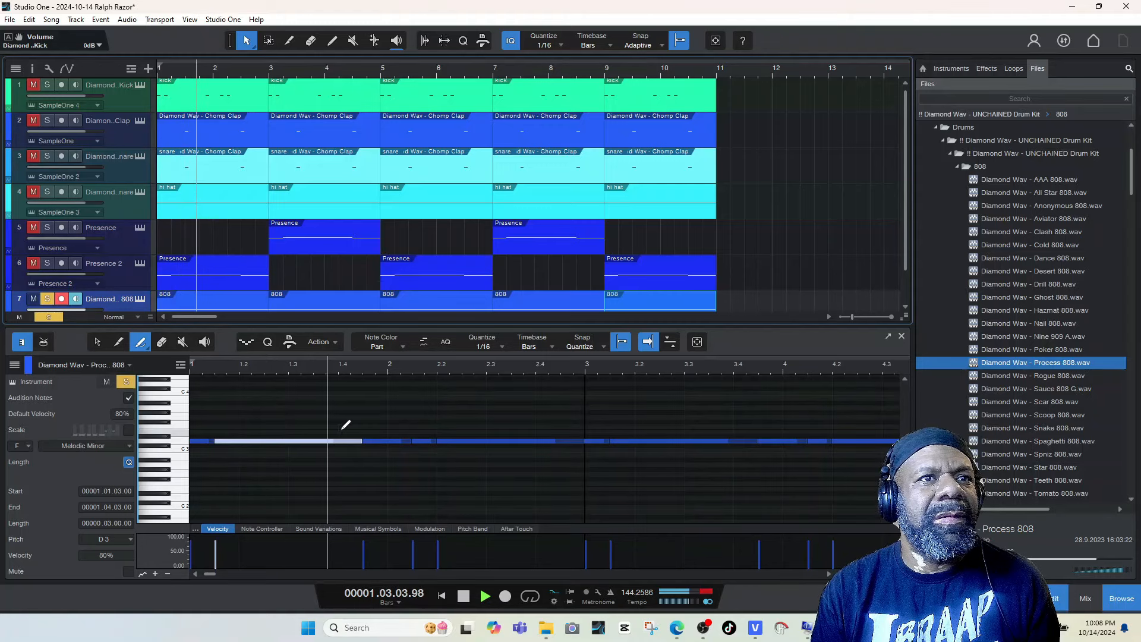
key(space)
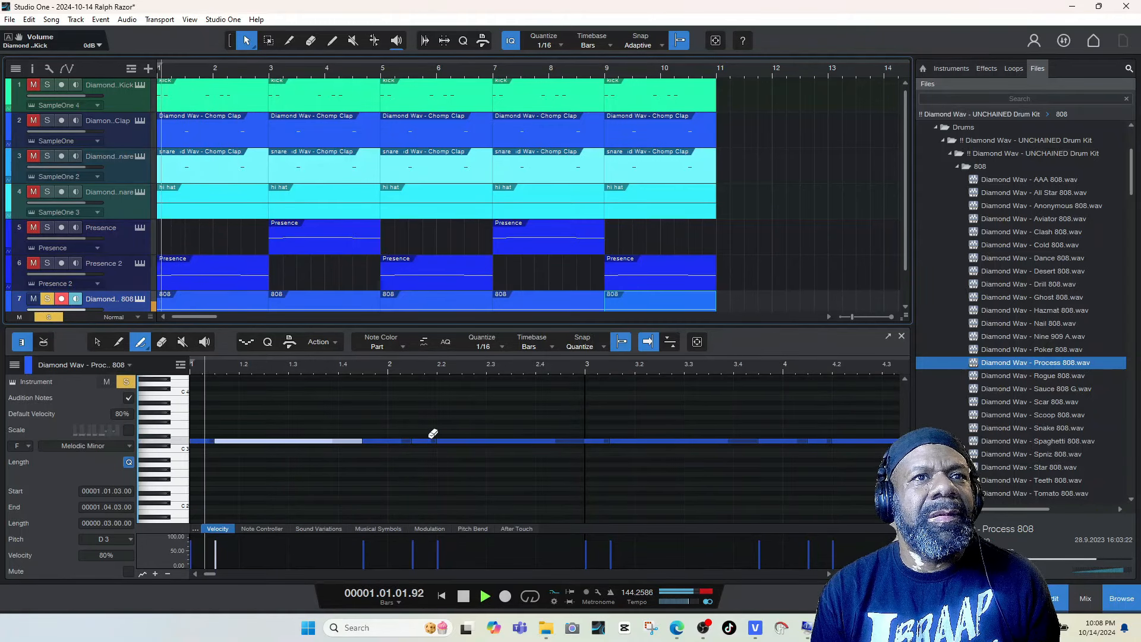
- Extend the 808 note starting at 1.4.3 to end at 2.1.3 while checking the soloed line by ear
click(99, 343)
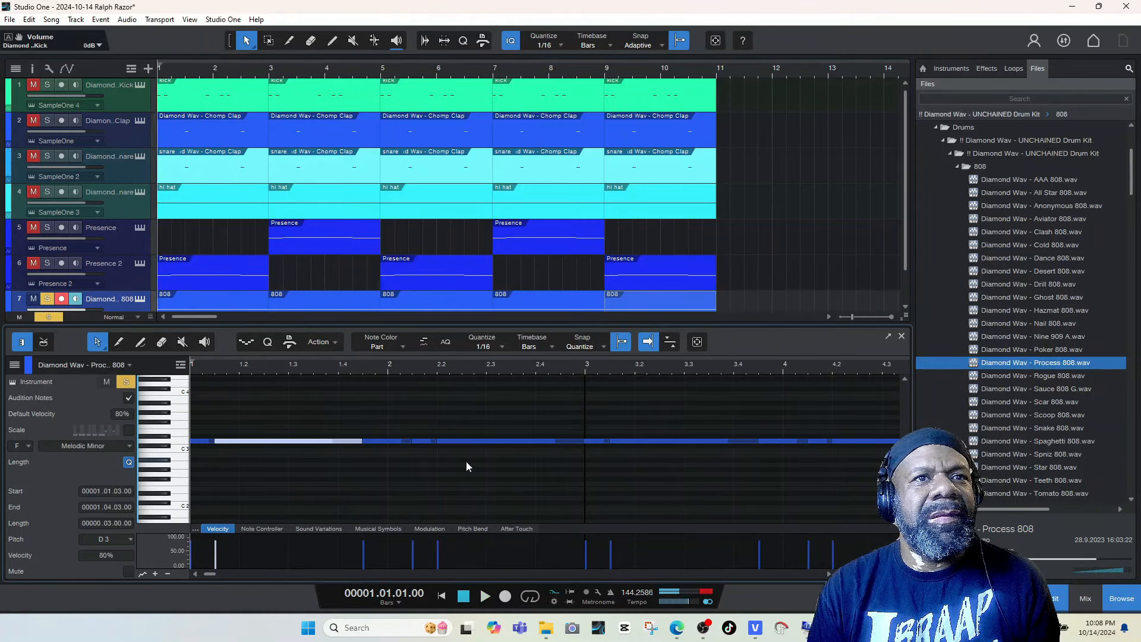
click(422, 443)
key(space)
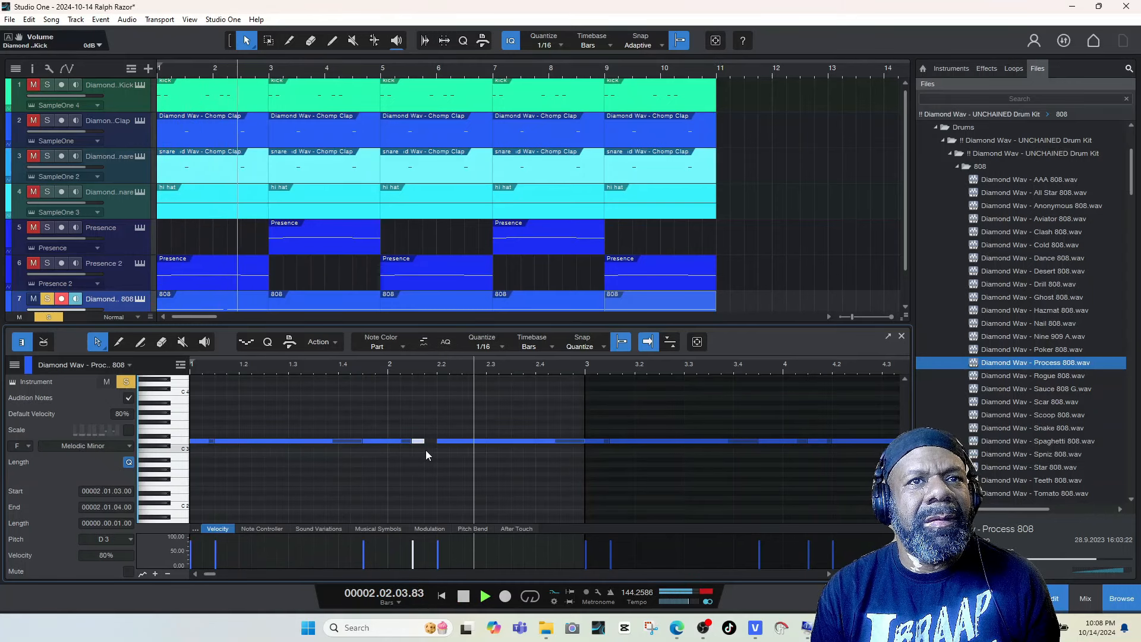
key(space)
key(space)
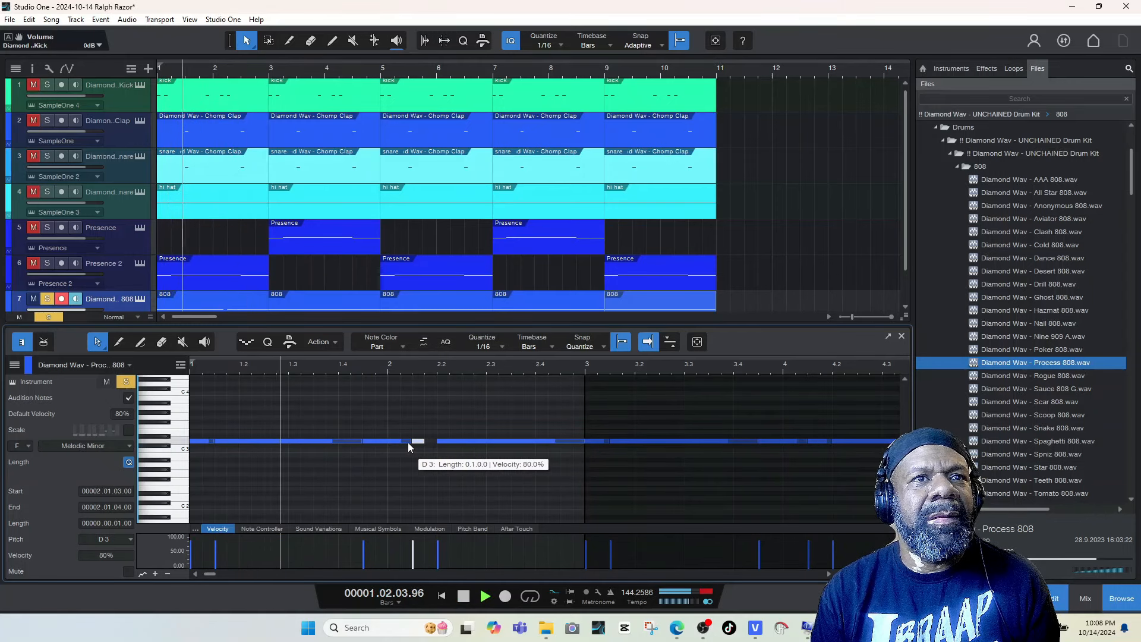
click(397, 442)
drag(398, 443, 411, 443)
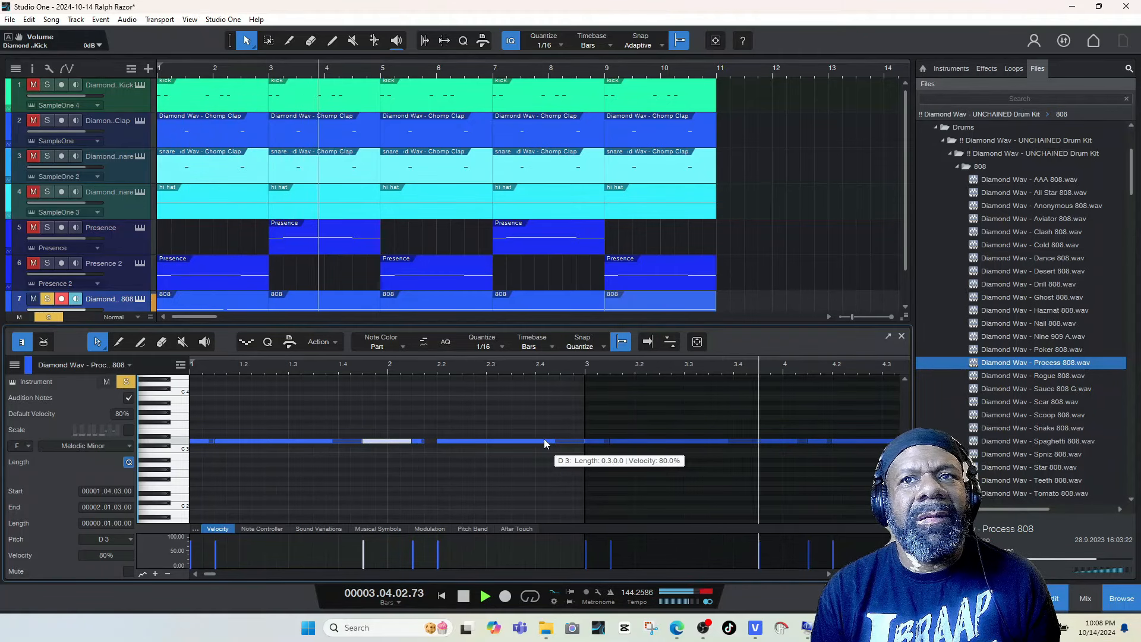
key(space)
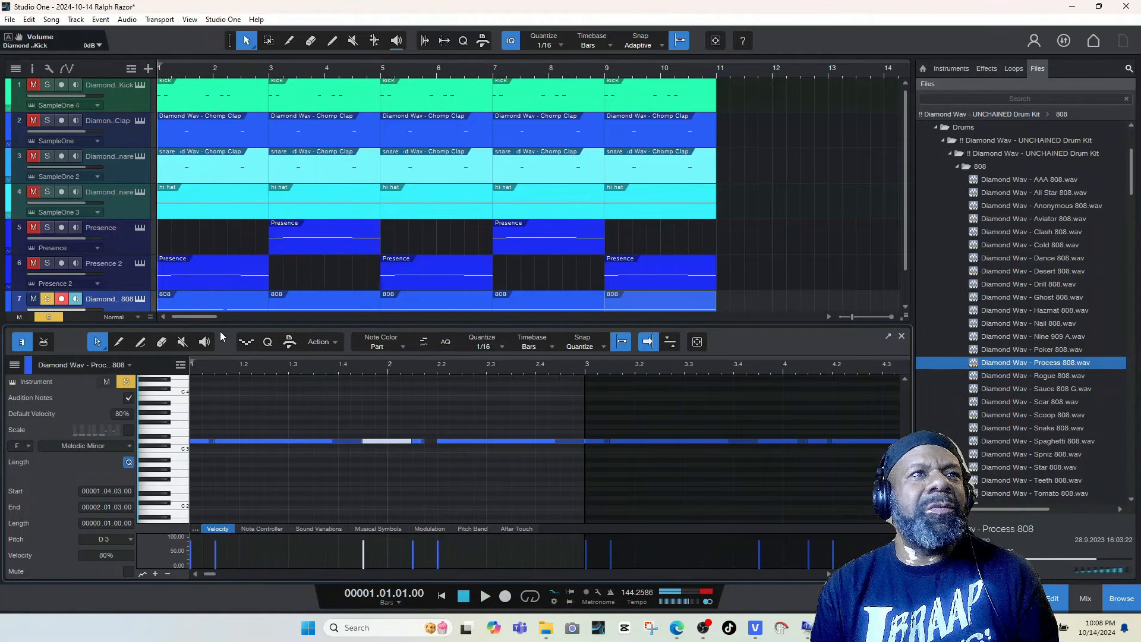
- Unsolo the 808 track, play the full mix and lower the main output volume to -8.2 dB
scroll(232, 266, down, 1)
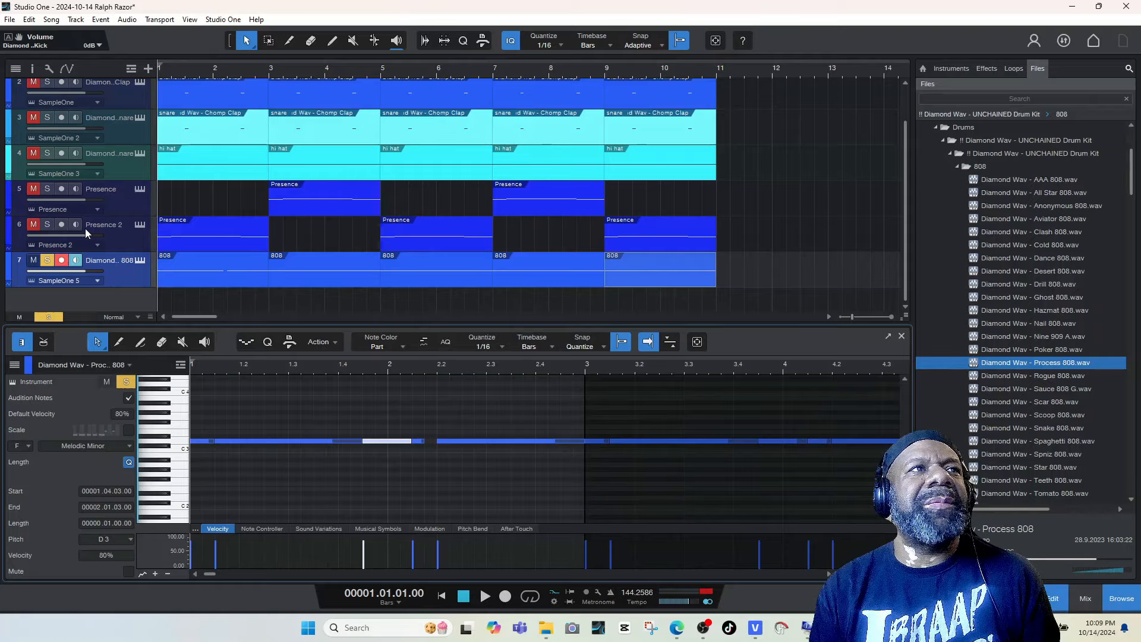
click(46, 259)
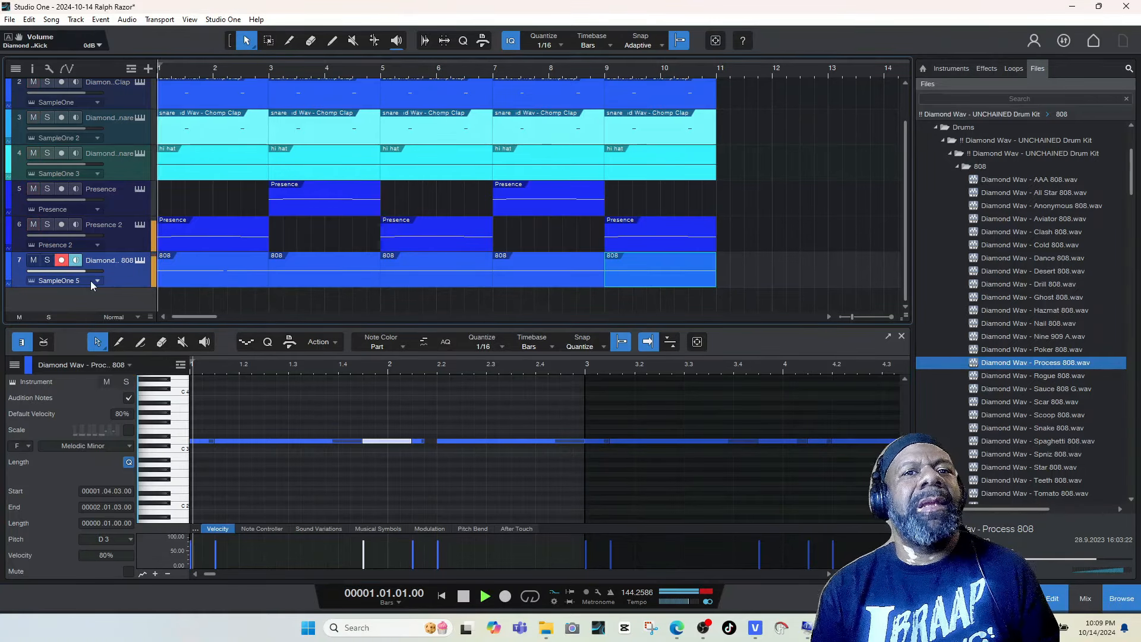
key(space)
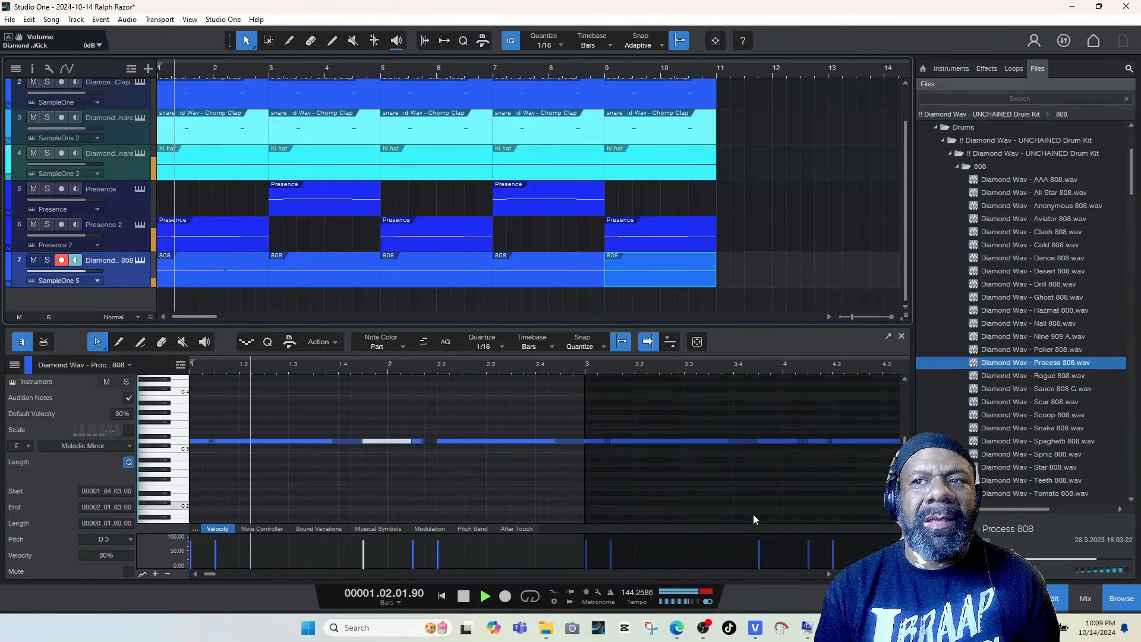
click(1085, 599)
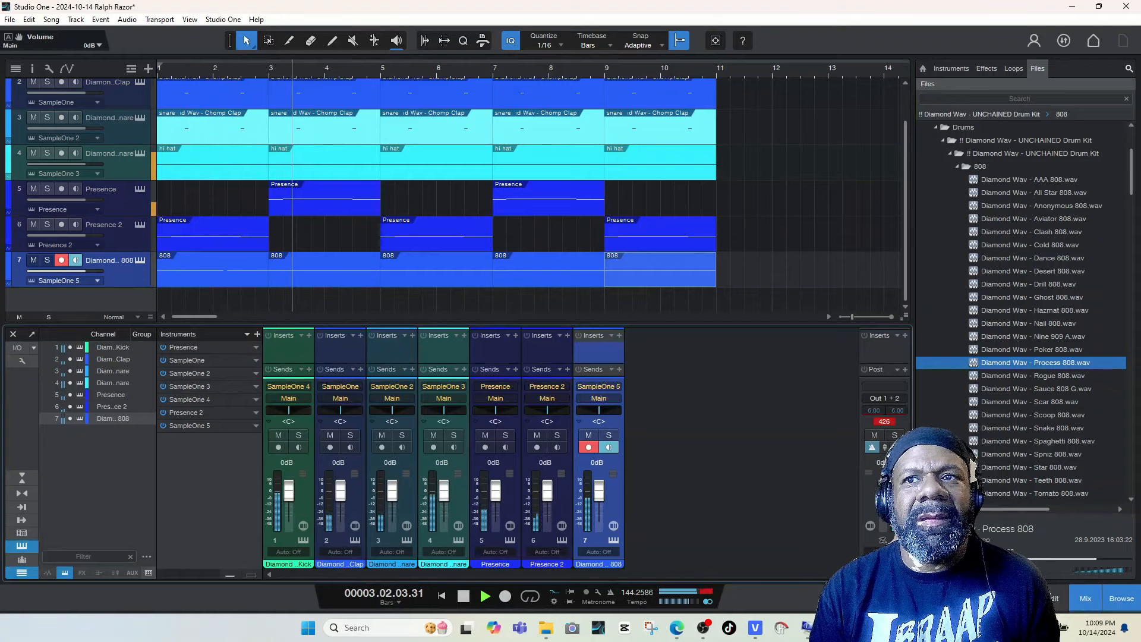
drag(885, 491, 884, 501)
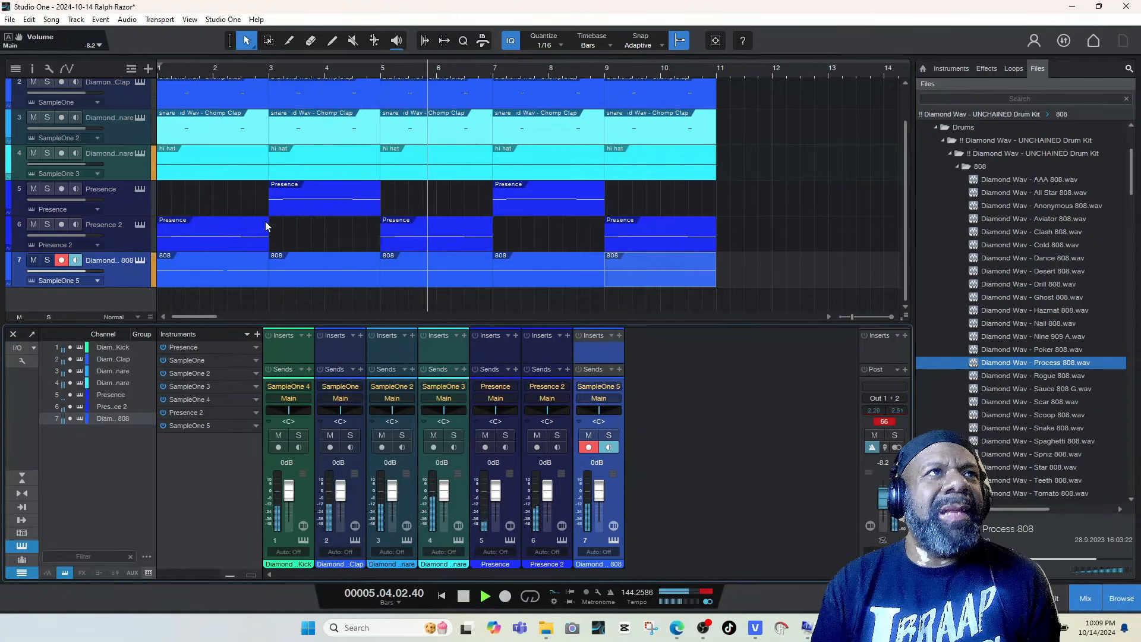
key(space)
- Split the first hi hat part's notes between 1.4.3 and 2.2 into sixteenths and play the result
double_click(201, 174)
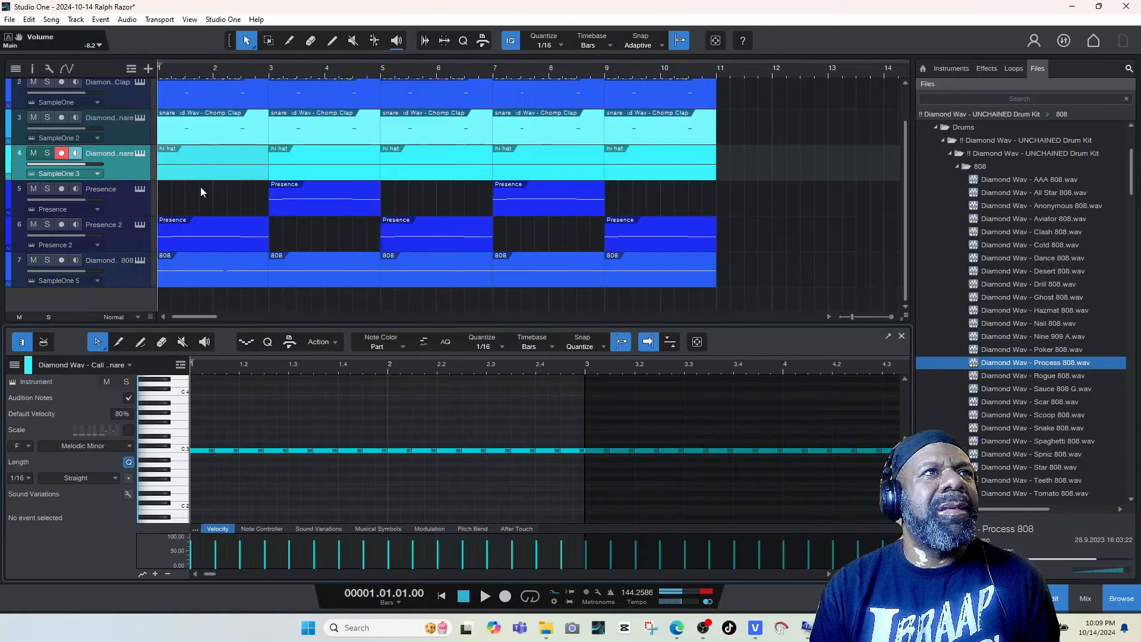
click(118, 342)
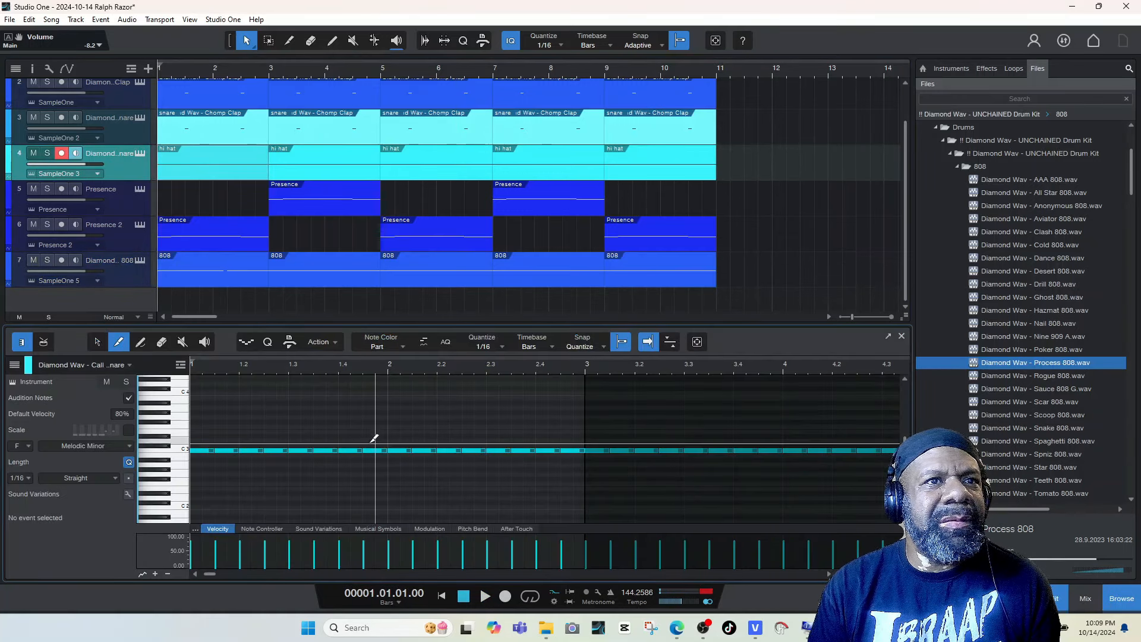
click(381, 450)
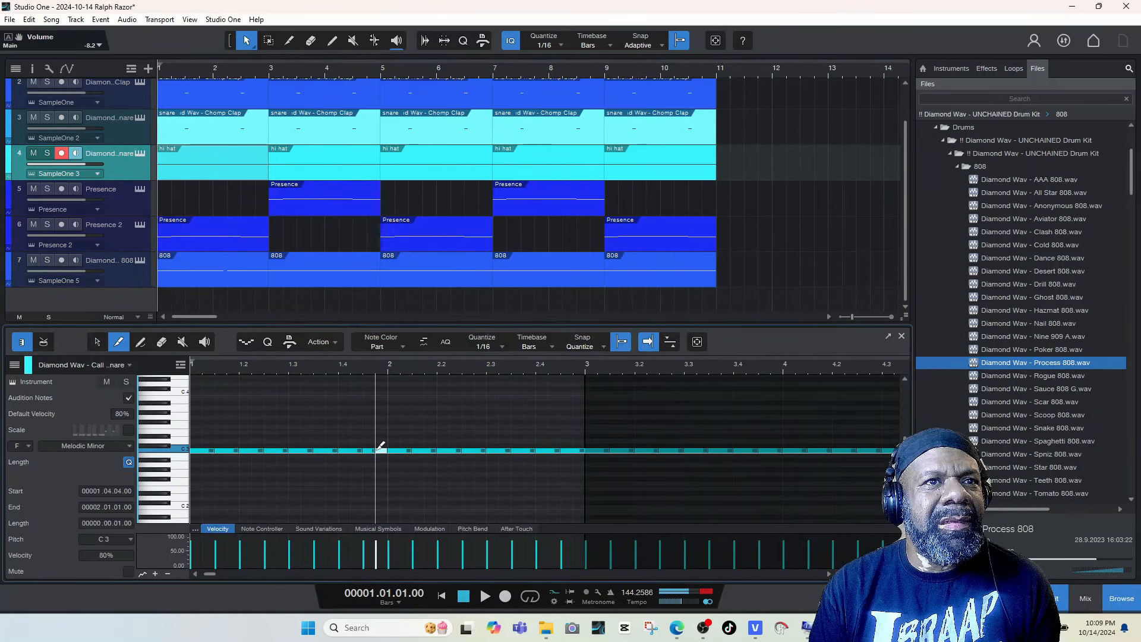
click(408, 450)
click(428, 450)
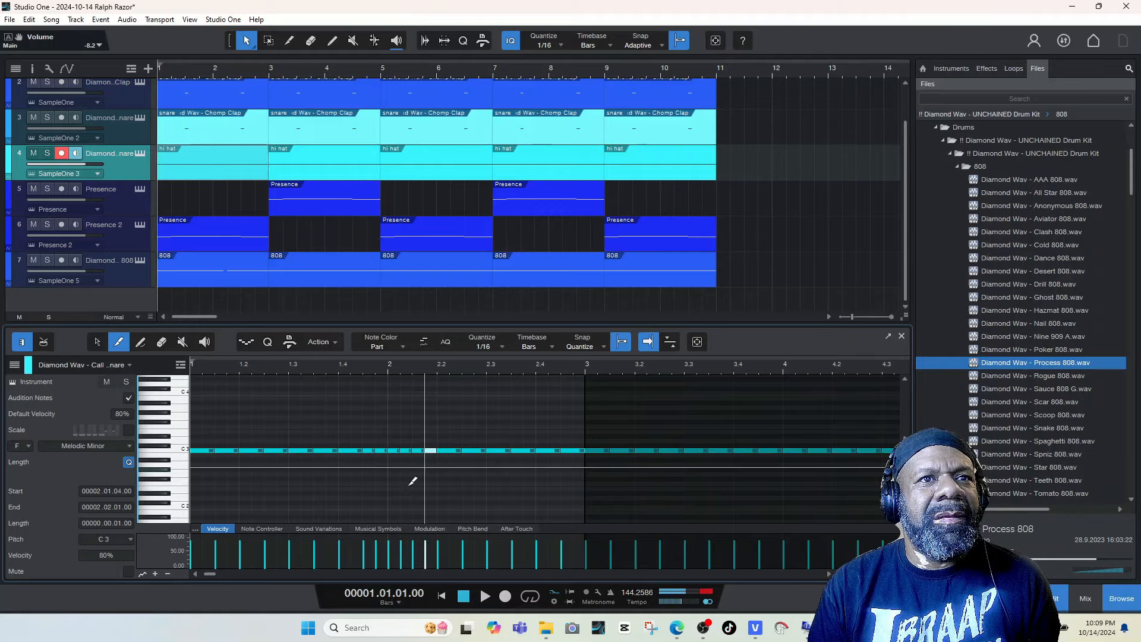
key(space)
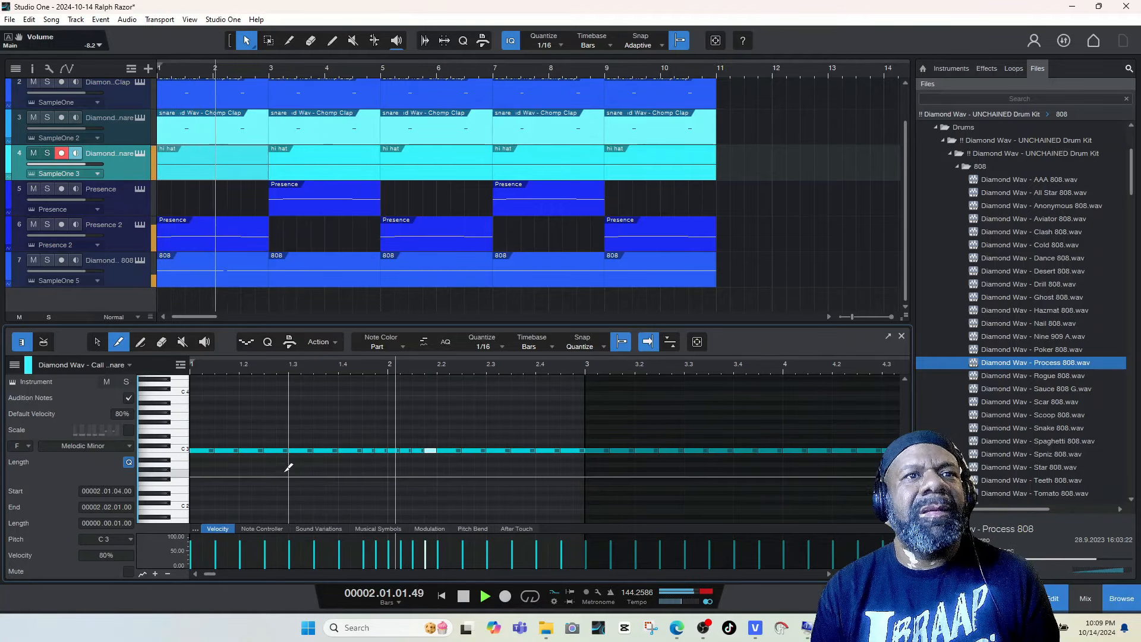
key(space)
- In the hi hat part at bar 3, move the two notes just before bar 4 down to F2
click(333, 42)
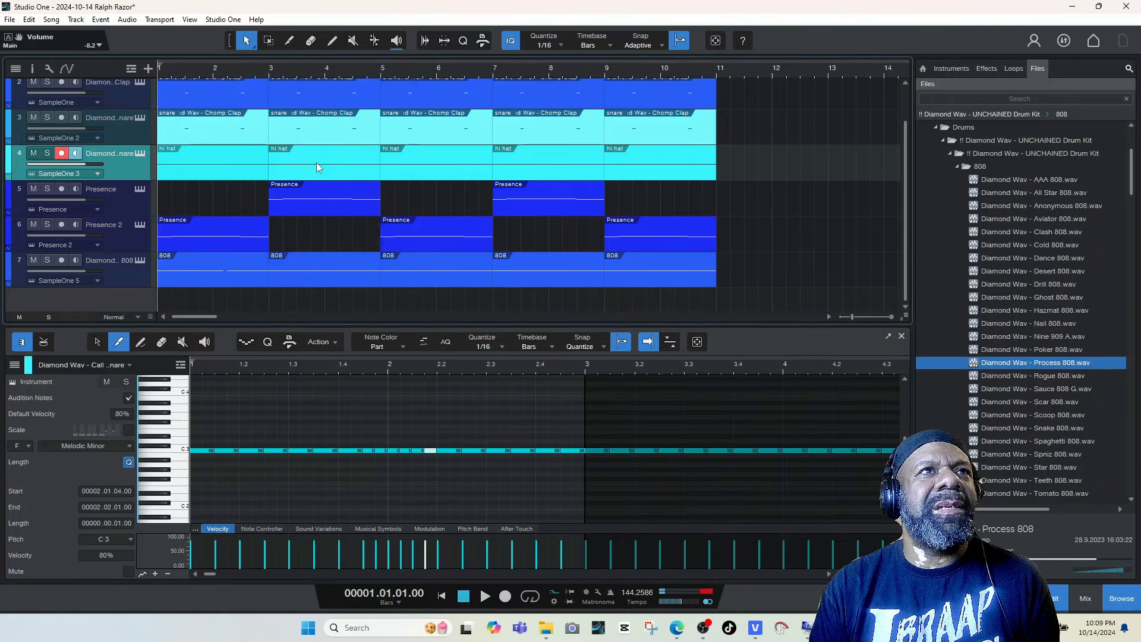
click(316, 162)
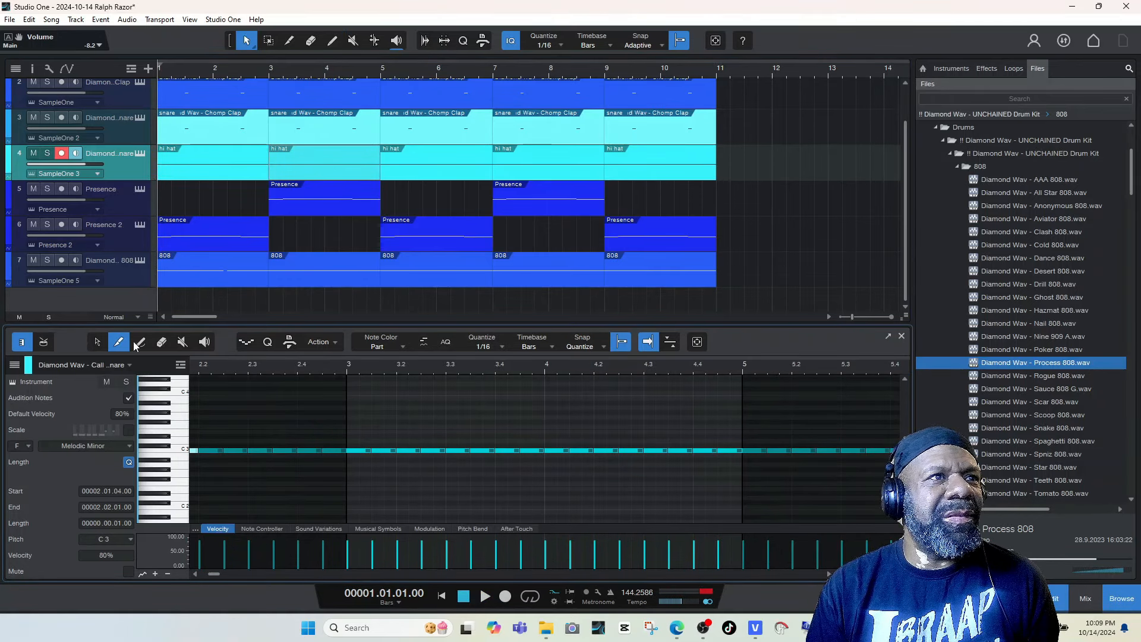
click(98, 344)
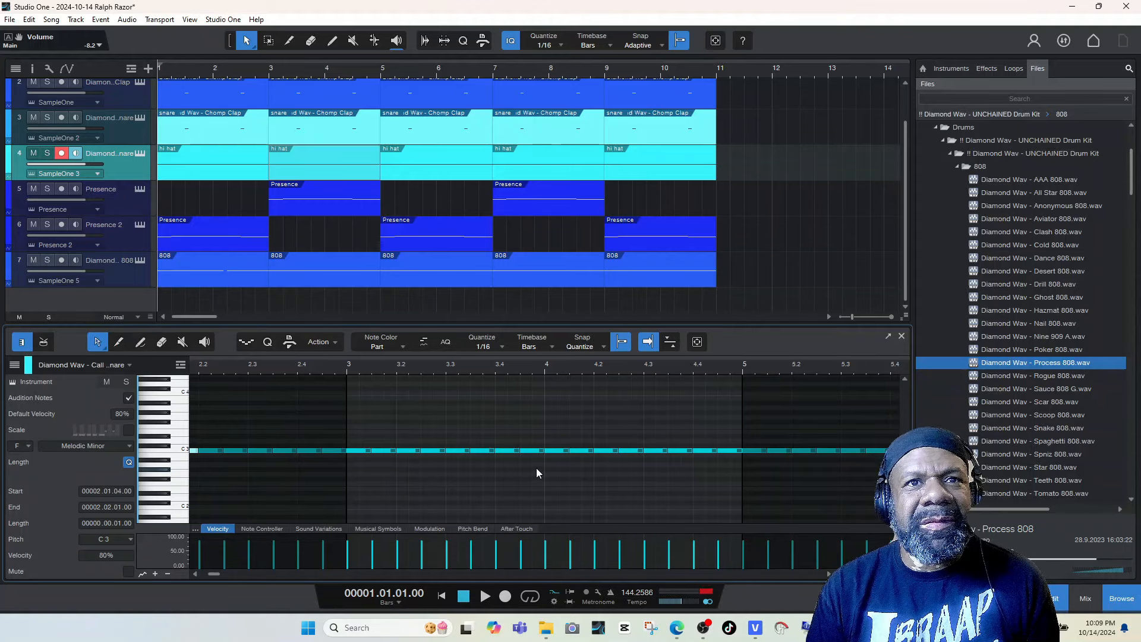
mouse_move(536, 469)
mouse_down()
mouse_move(493, 446)
mouse_move(511, 486)
mouse_up()
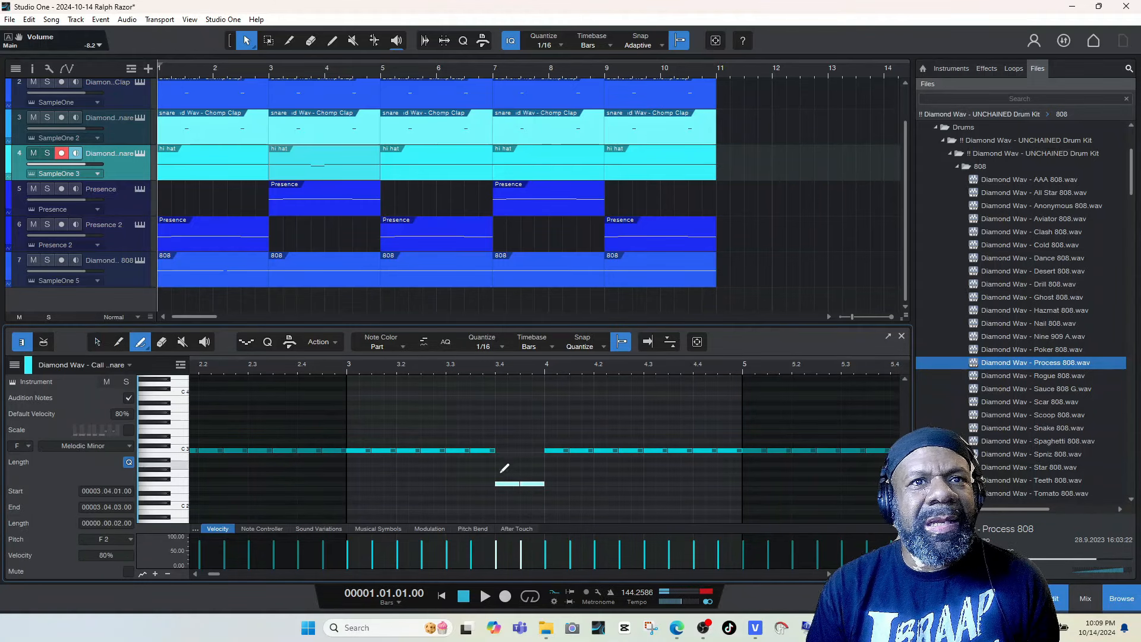
- Set the note editor's quantize to 1/32, split the two F2 hi hat notes into 1/32 notes and play the mix
click(493, 348)
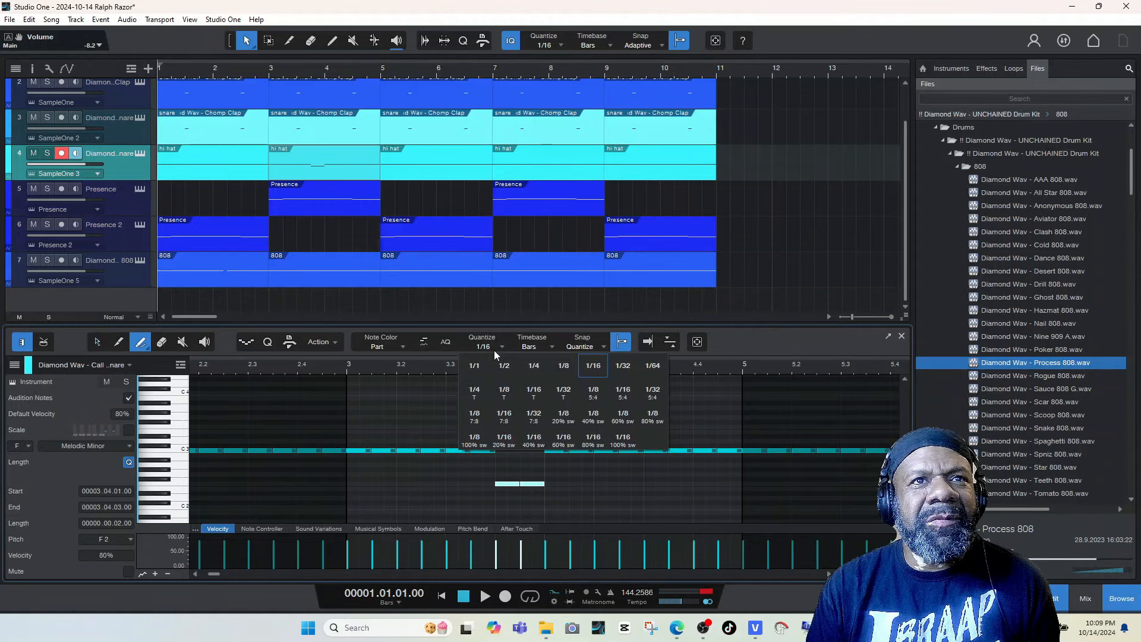
click(624, 368)
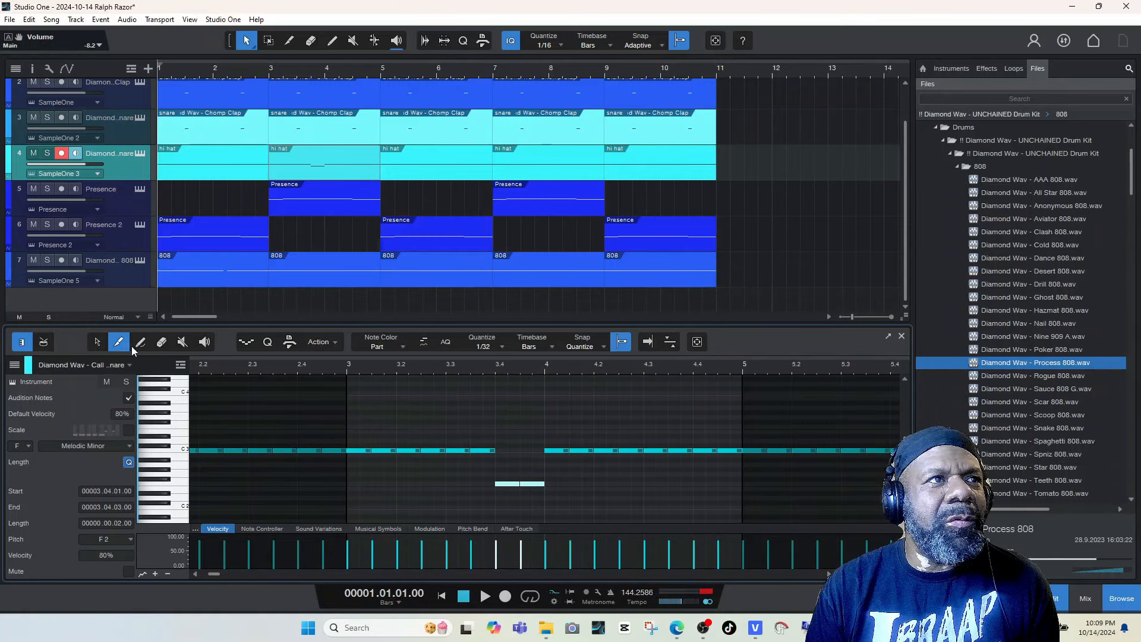
drag(497, 483, 508, 483)
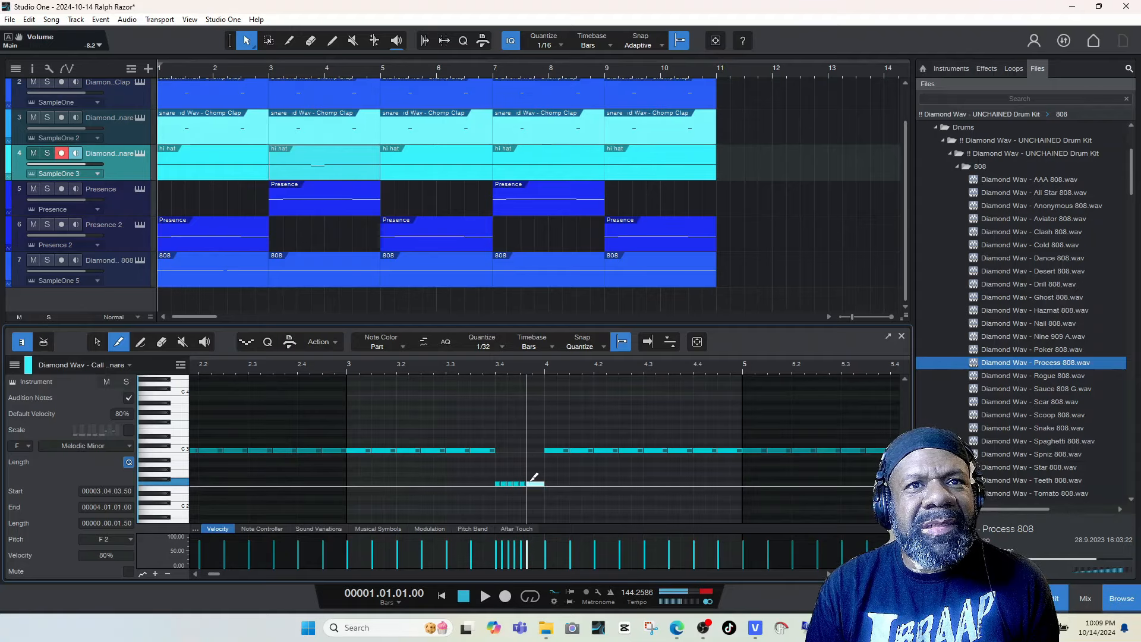
click(533, 482)
click(539, 483)
key(space)
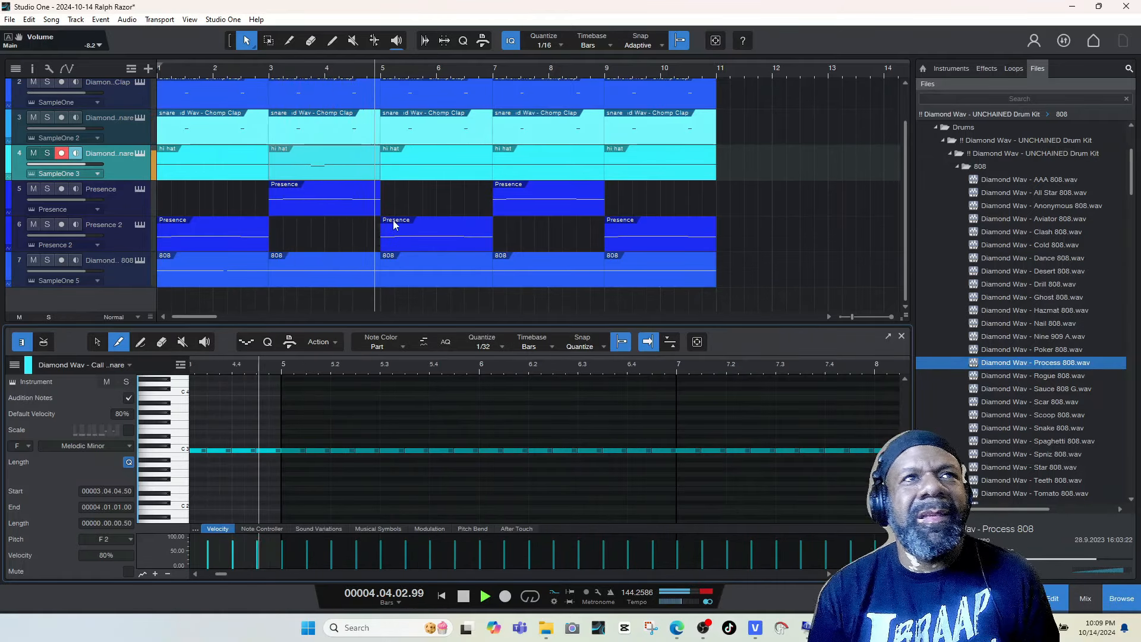
- Erase every other note in the hi hat part at bar 5 and listen to the mix from the start
key(space)
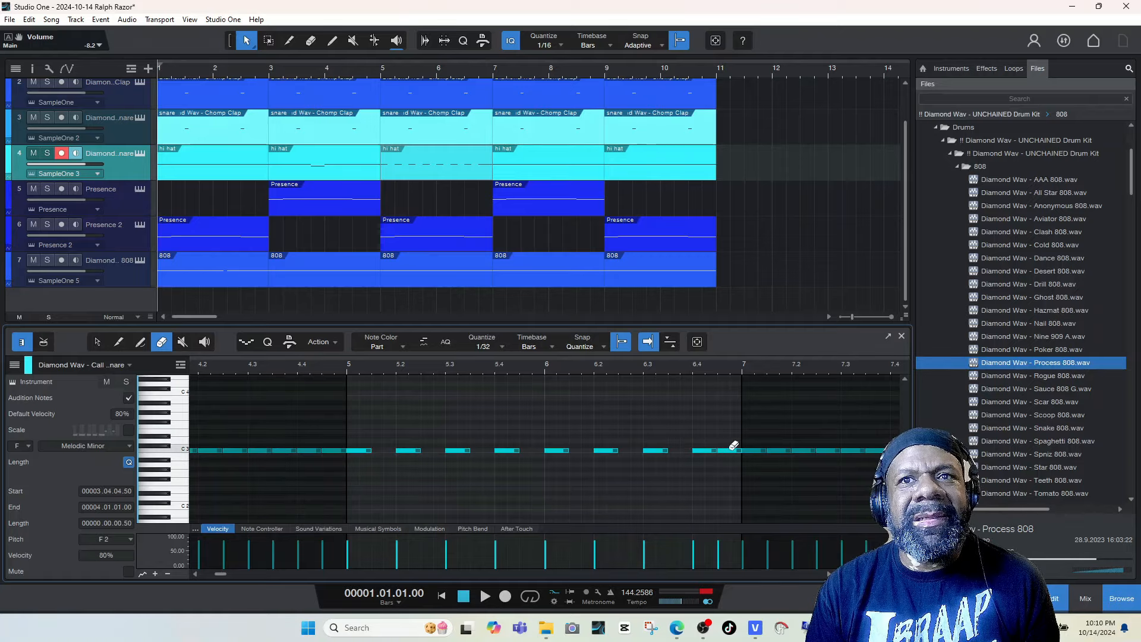
key(space)
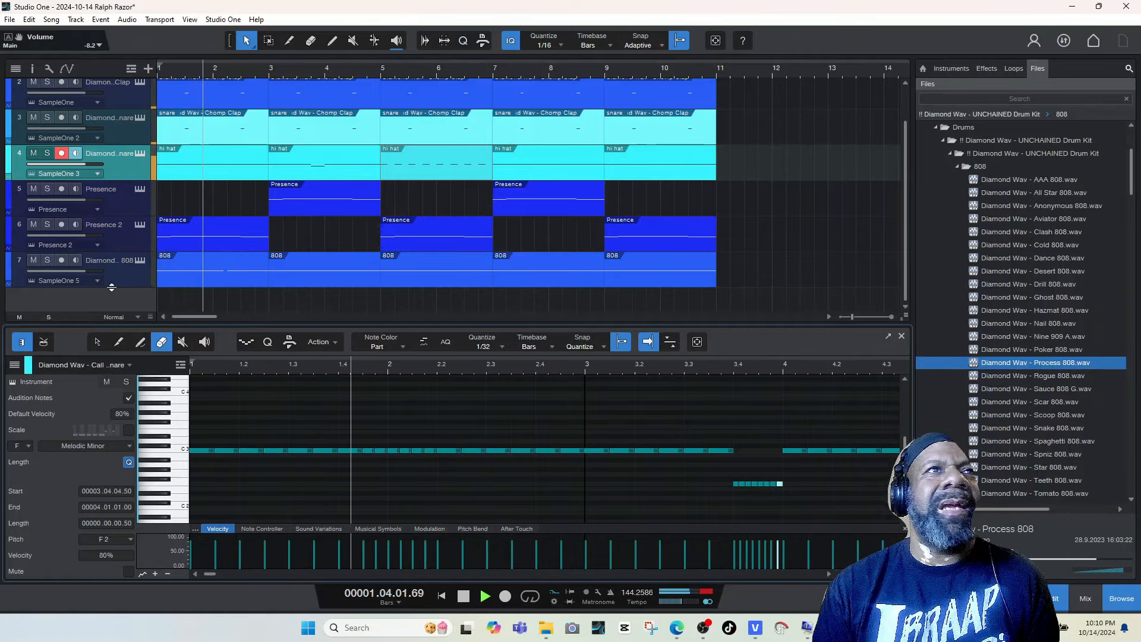
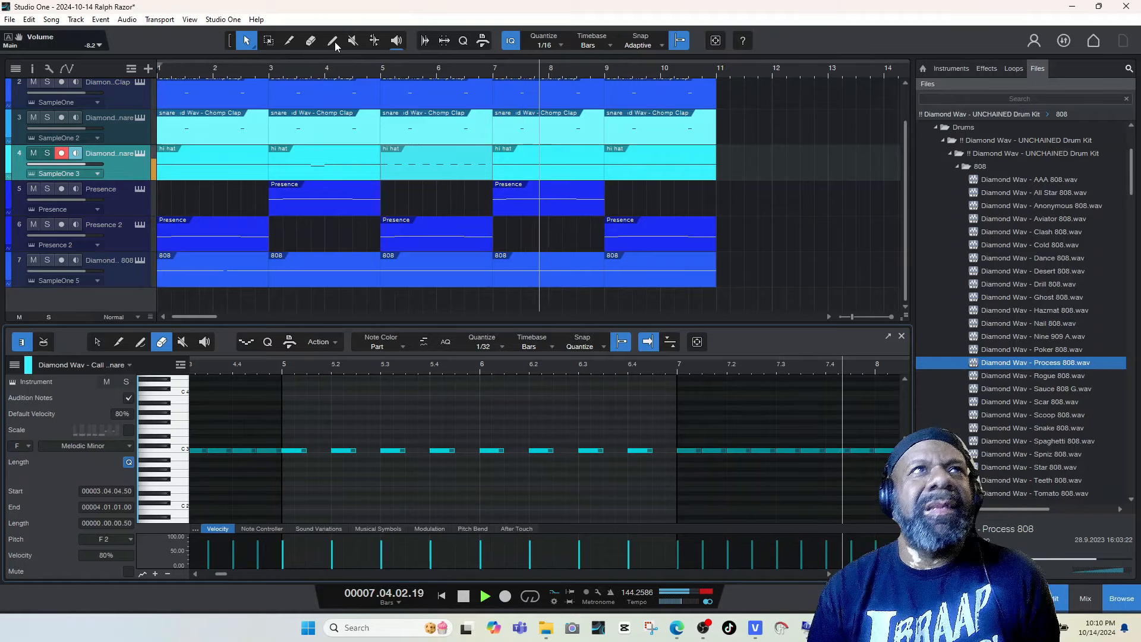
key(space)
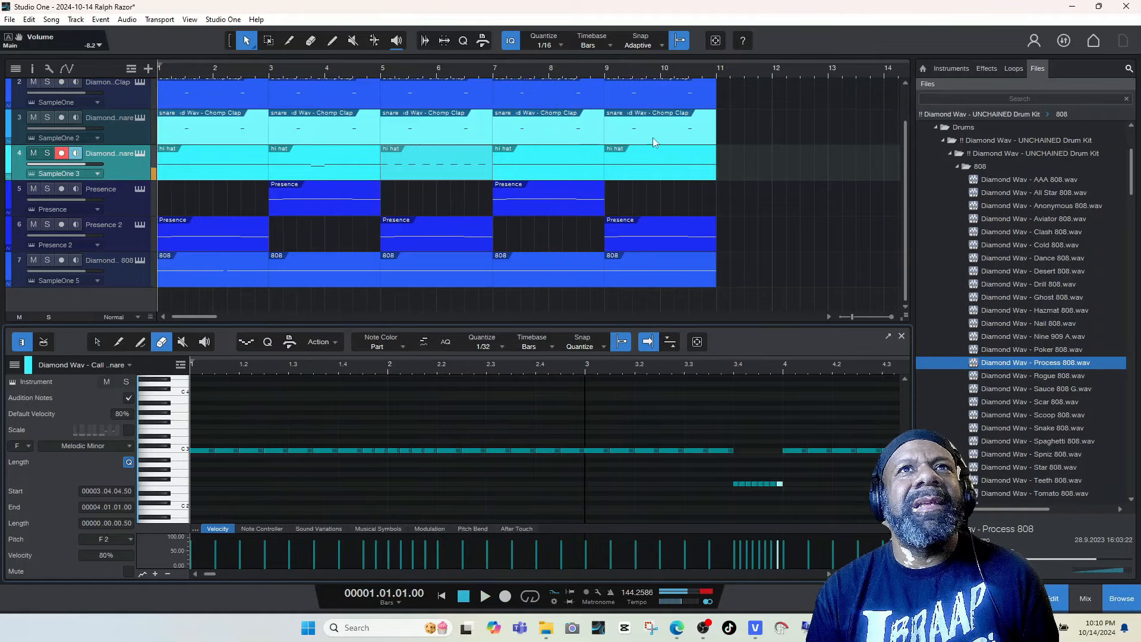
- Delete the clap, snare, hi hat, Presence 2 and 808 parts between bars 9 and 11, and play the shortened arrangement
drag(723, 97, 639, 267)
key(Delete)
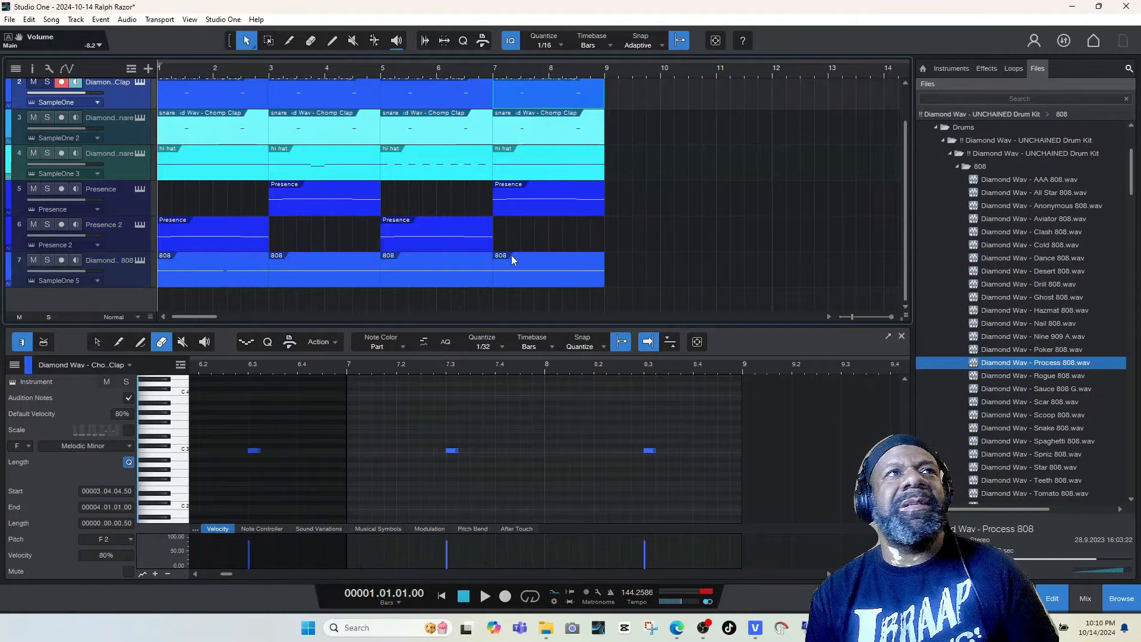
key(space)
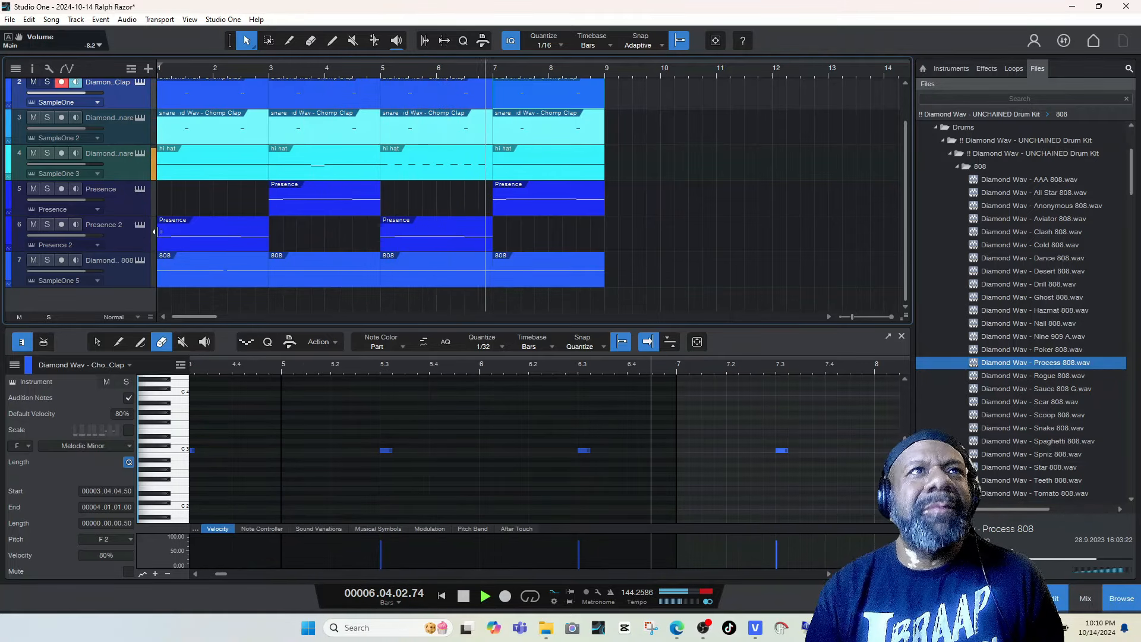
key(space)
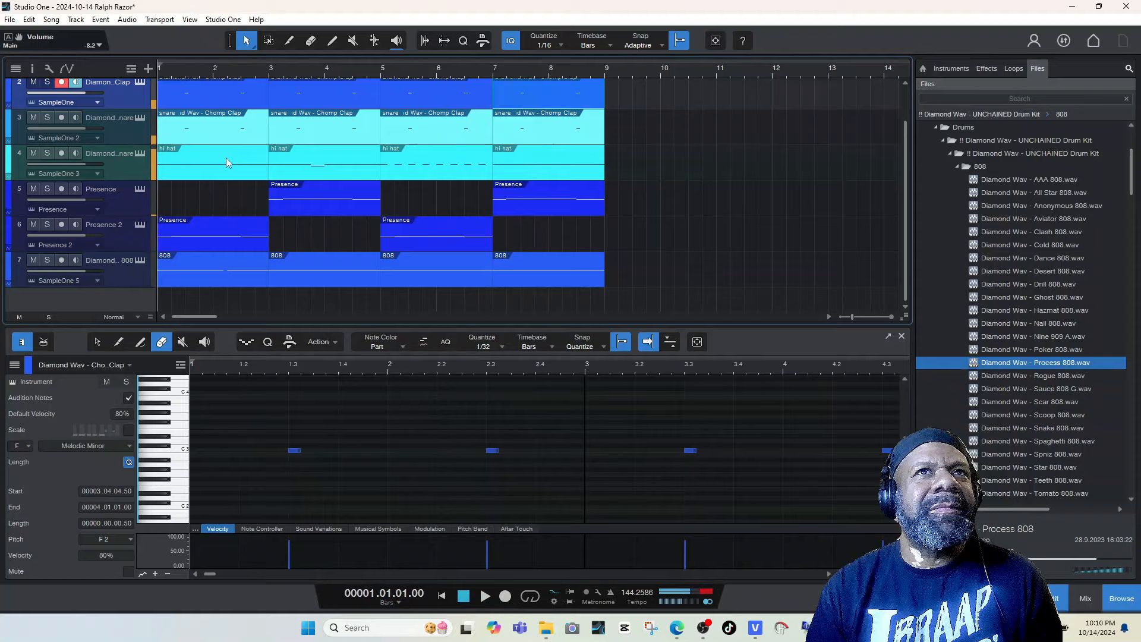
- Open the snare part at bar 7 for editing, choose the Paint tool and play the mix from bar 7
click(544, 126)
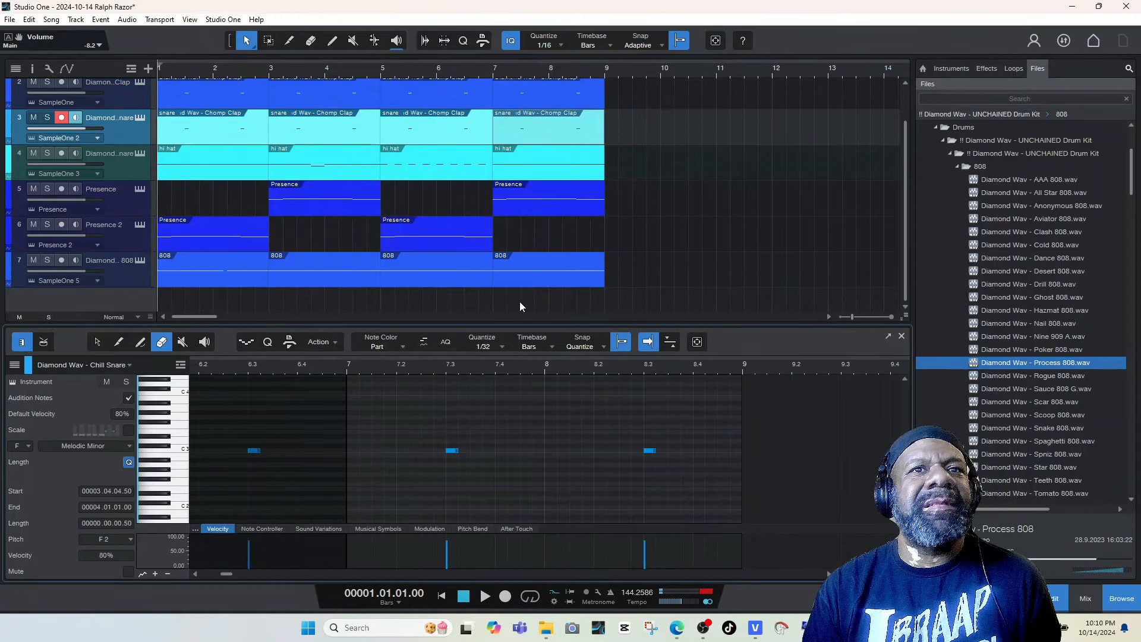
click(141, 342)
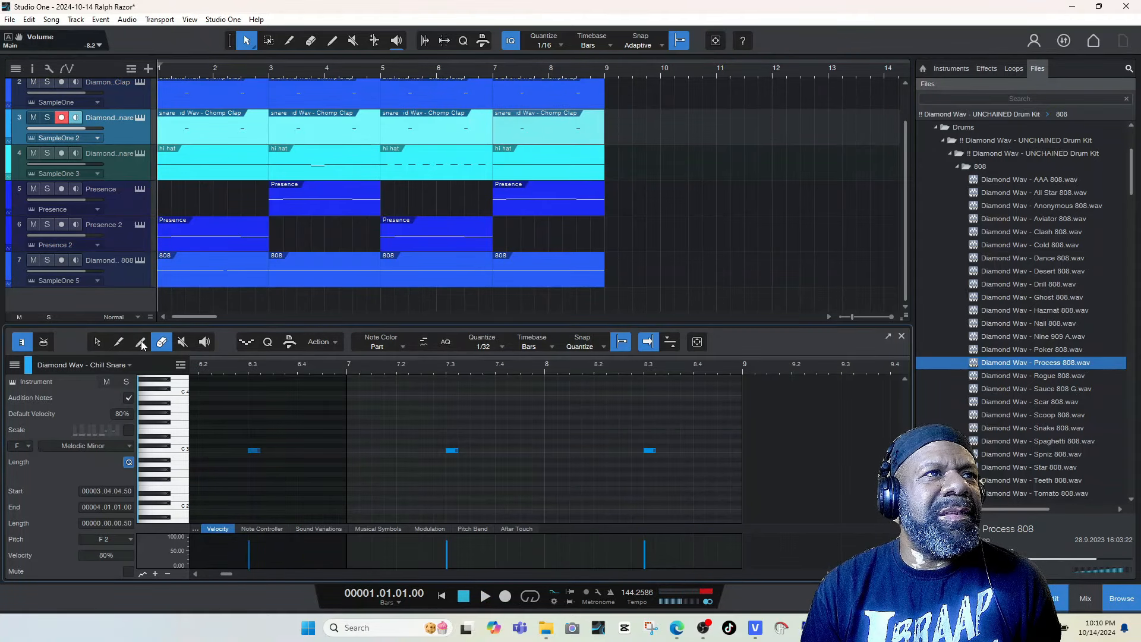
key(space)
key(space)
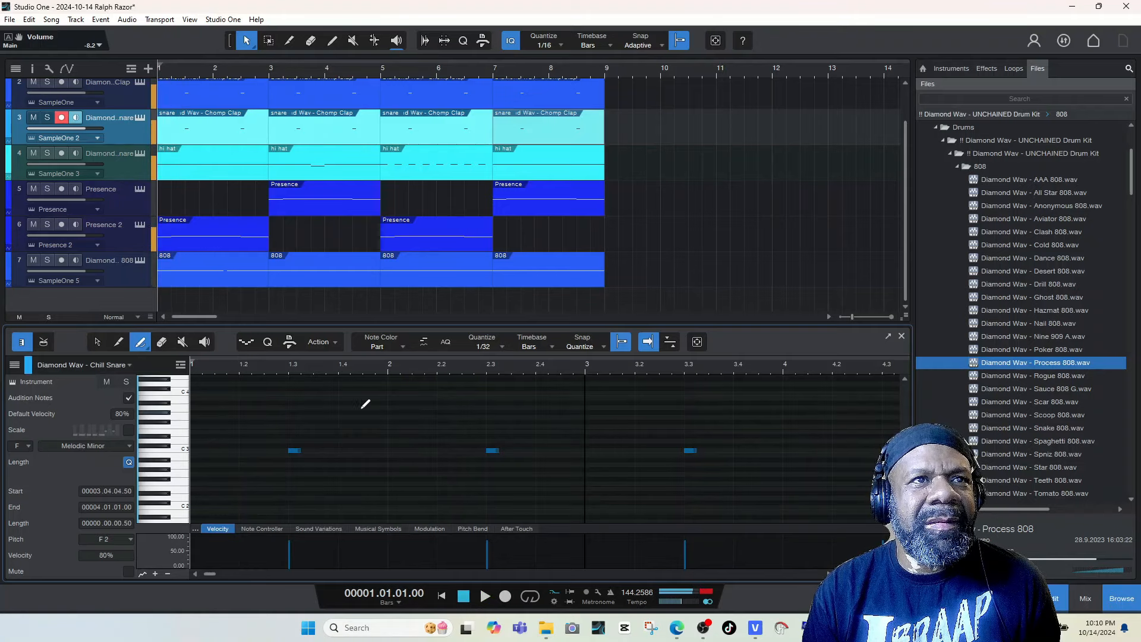
click(495, 71)
key(space)
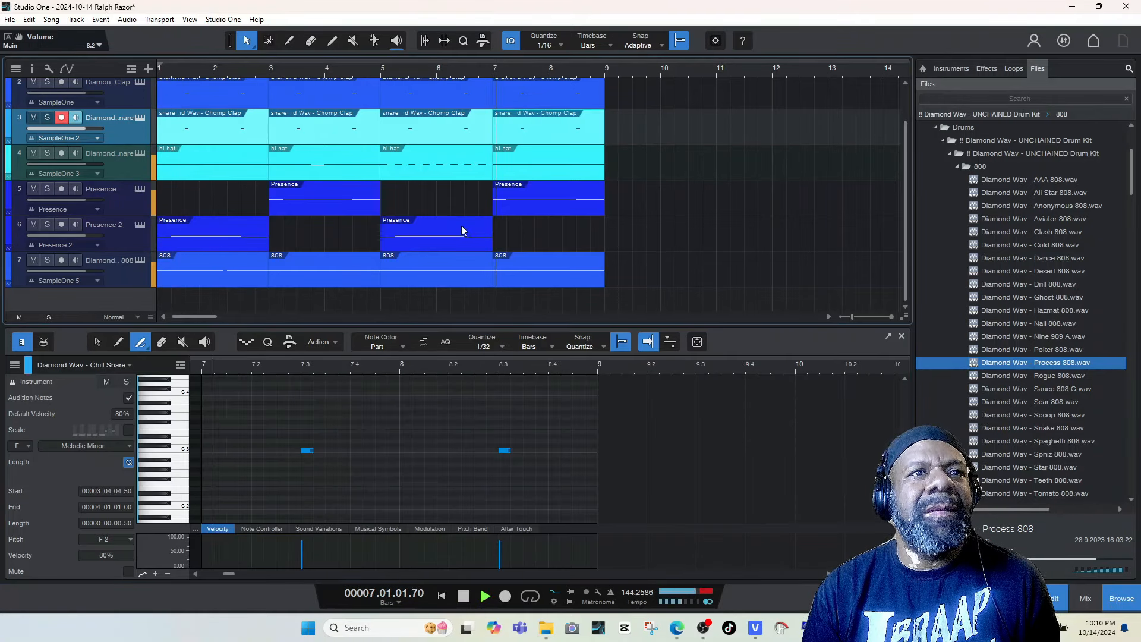
key(space)
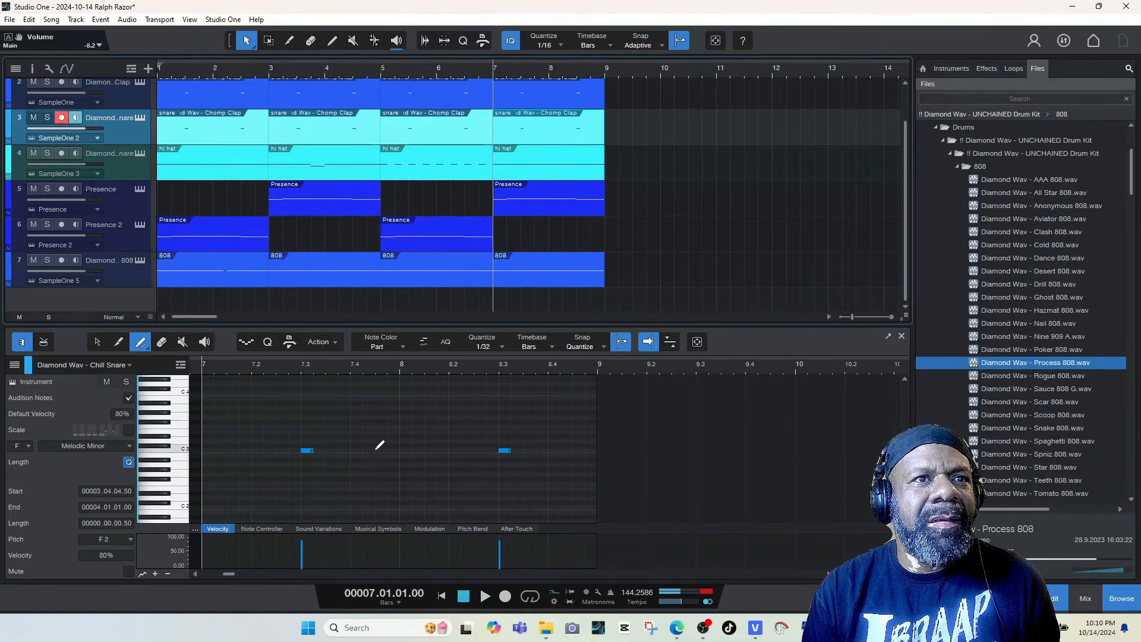
- Try an extra C3 snare note at 7.4.3 and at 7.4.1, listening from bar 7
click(377, 450)
key(space)
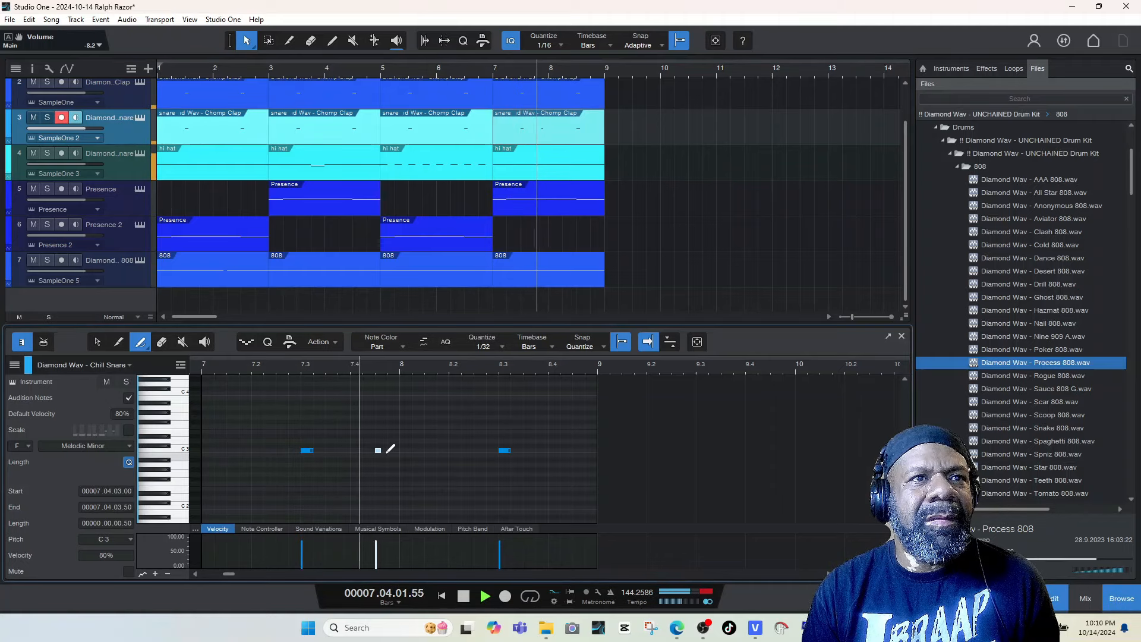
click(380, 448)
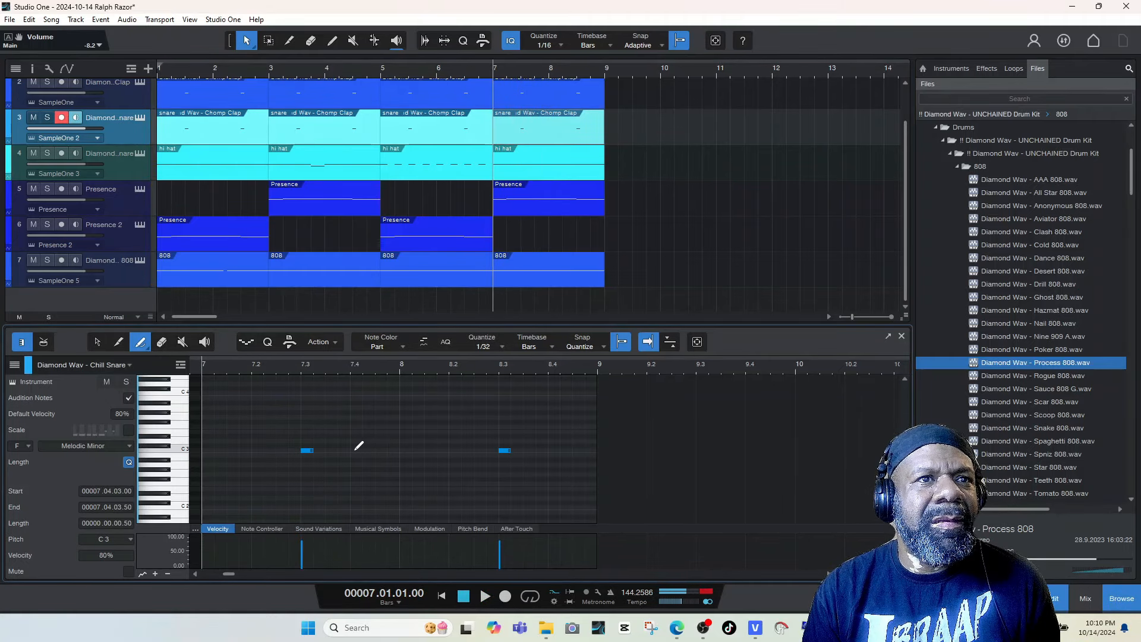
click(354, 450)
key(space)
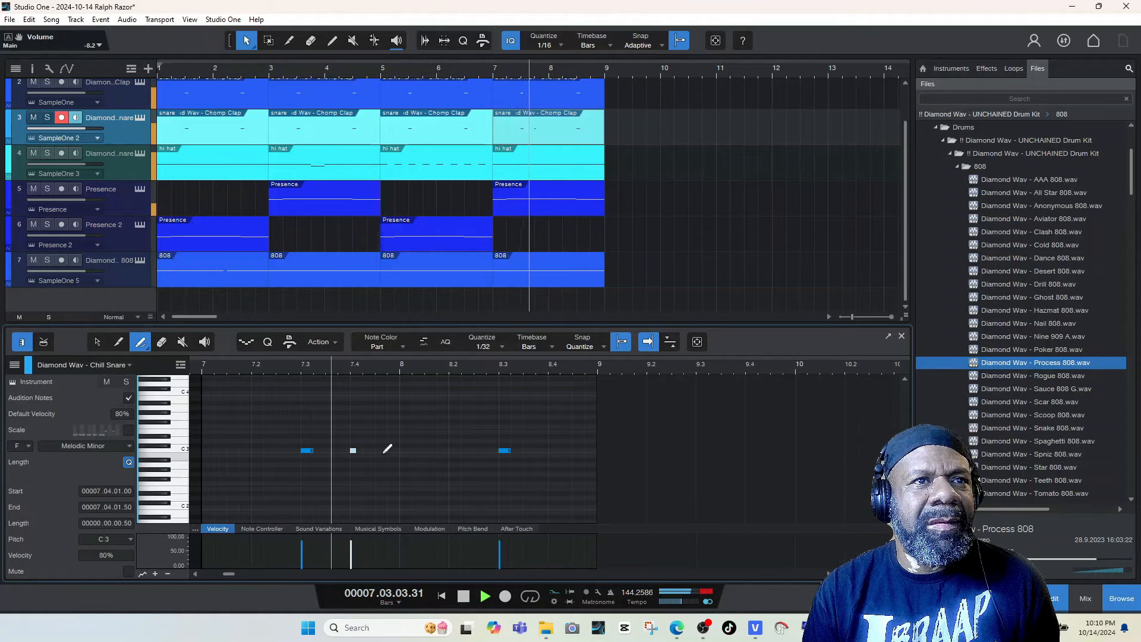
drag(354, 450, 379, 450)
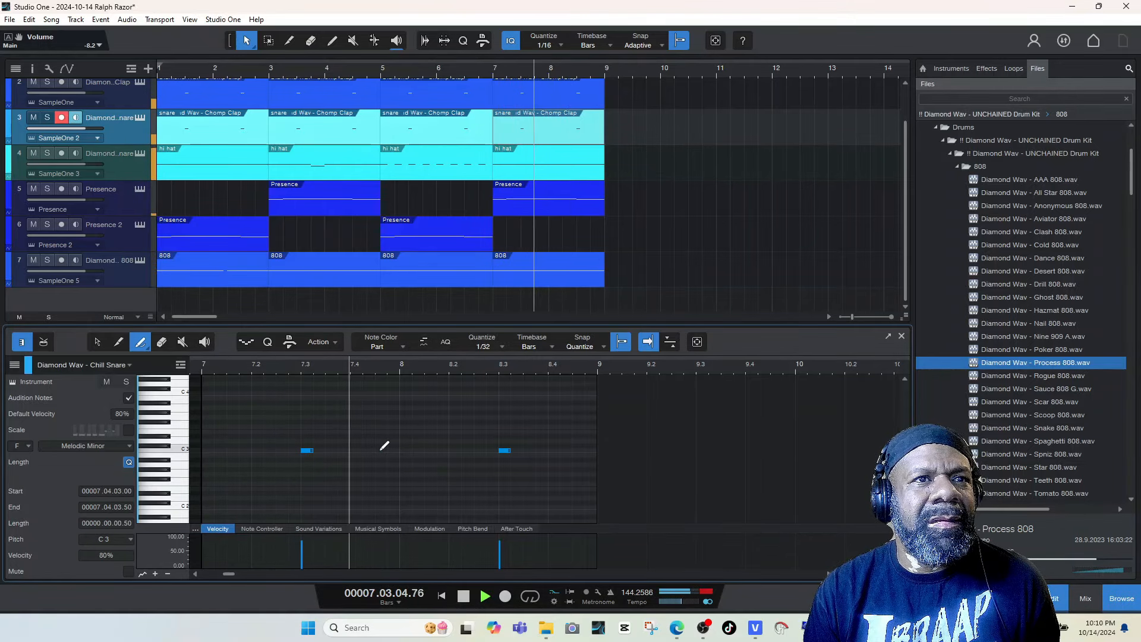
- Add C3 snare notes at 8.1.1 and 8.4.3 and listen from bar 7
click(404, 449)
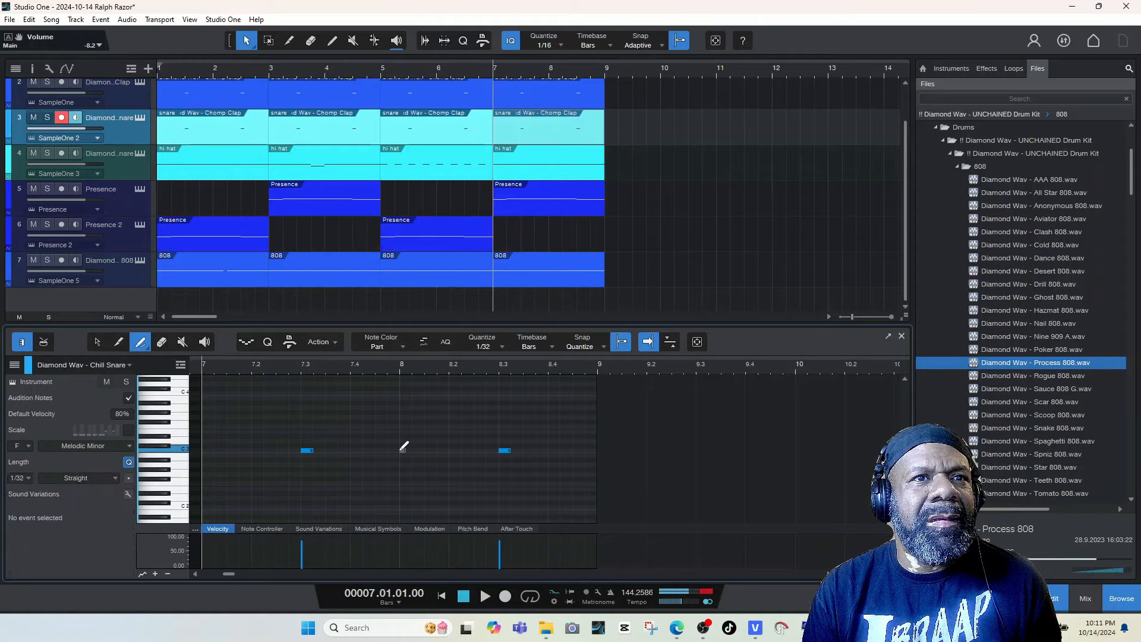
key(space)
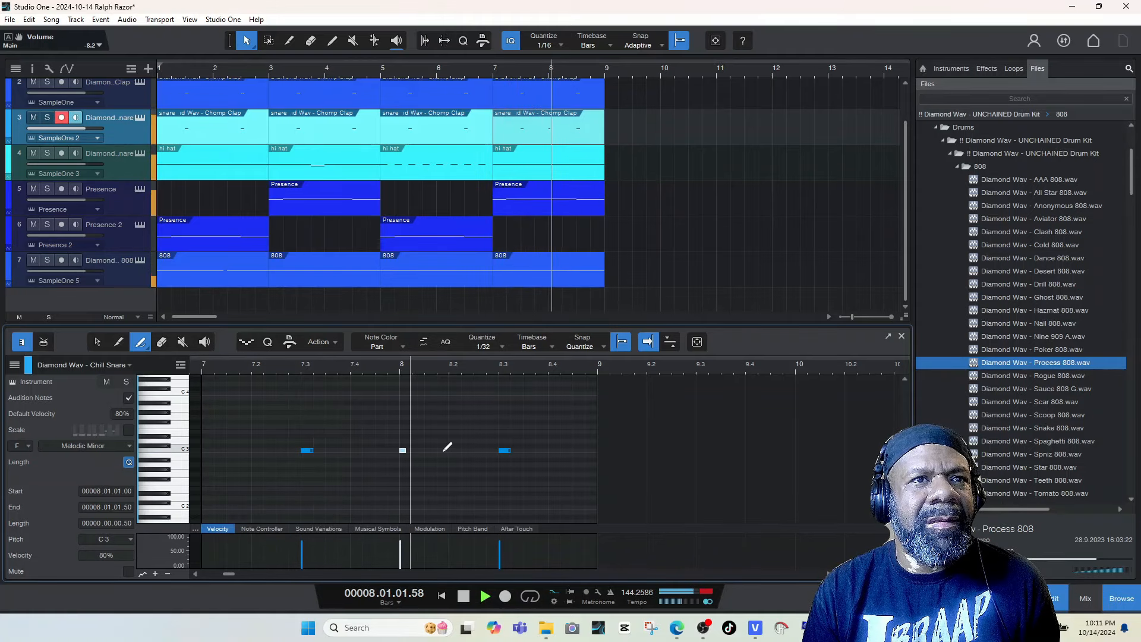
key(space)
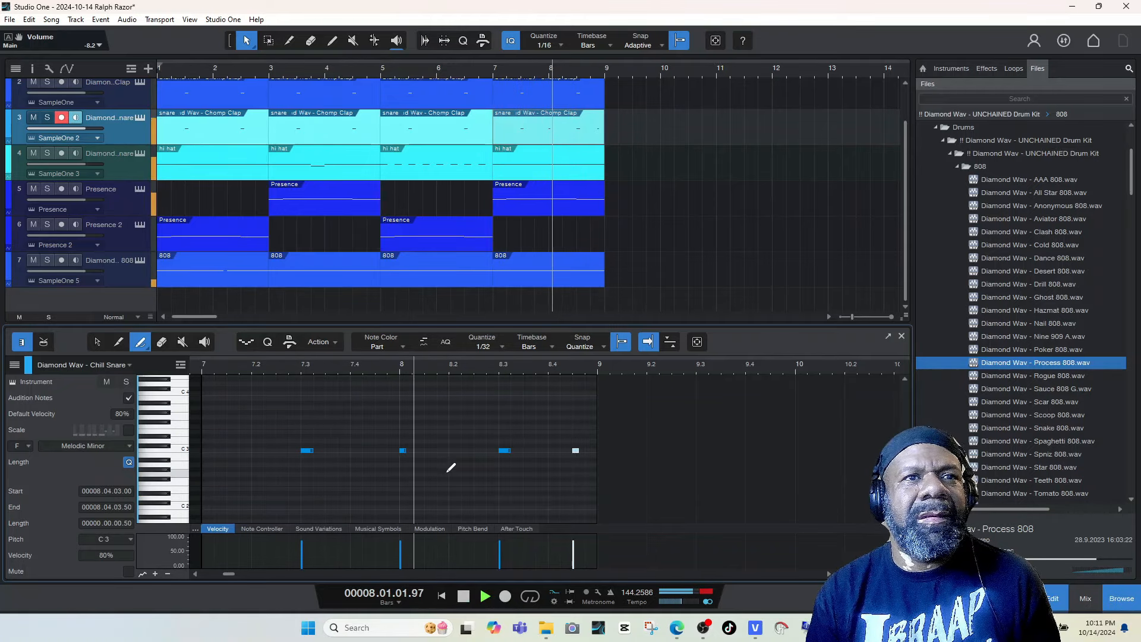
key(space)
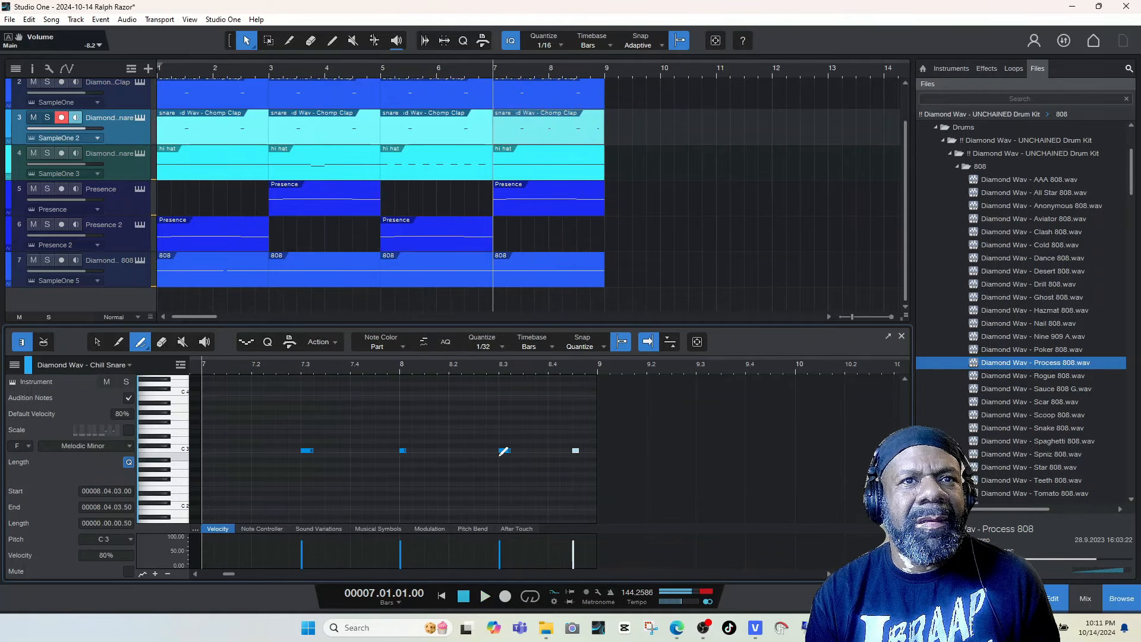
- Erase the snare note at beat 8.3, shift the note at the start of bar 8 to 8.1.3 and listen
click(504, 450)
key(space)
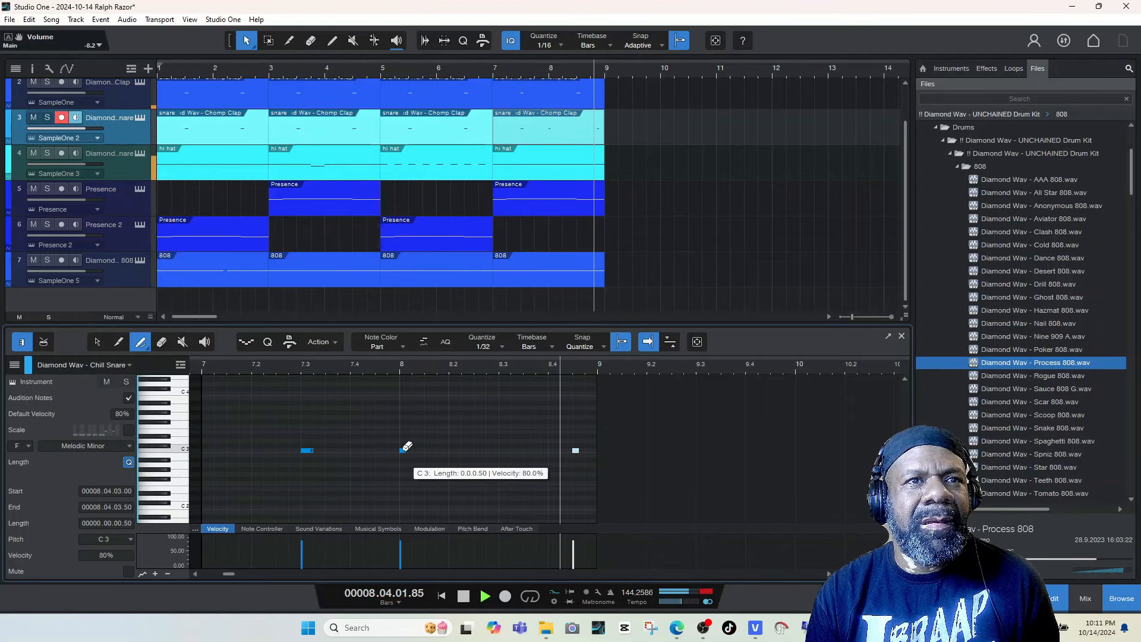
drag(407, 446, 428, 447)
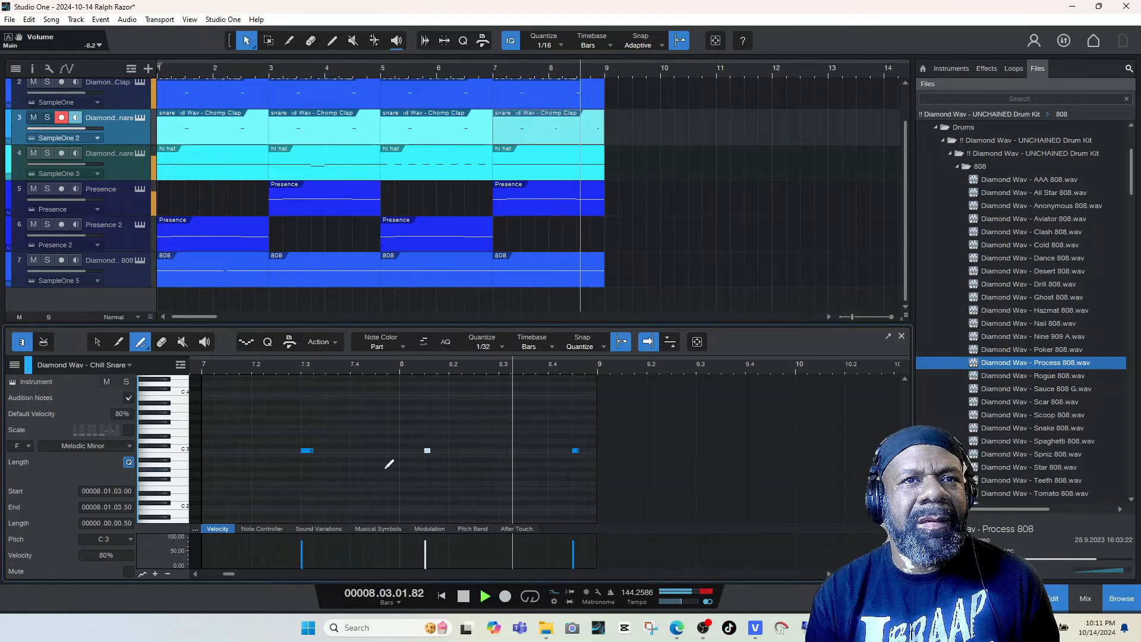
key(space)
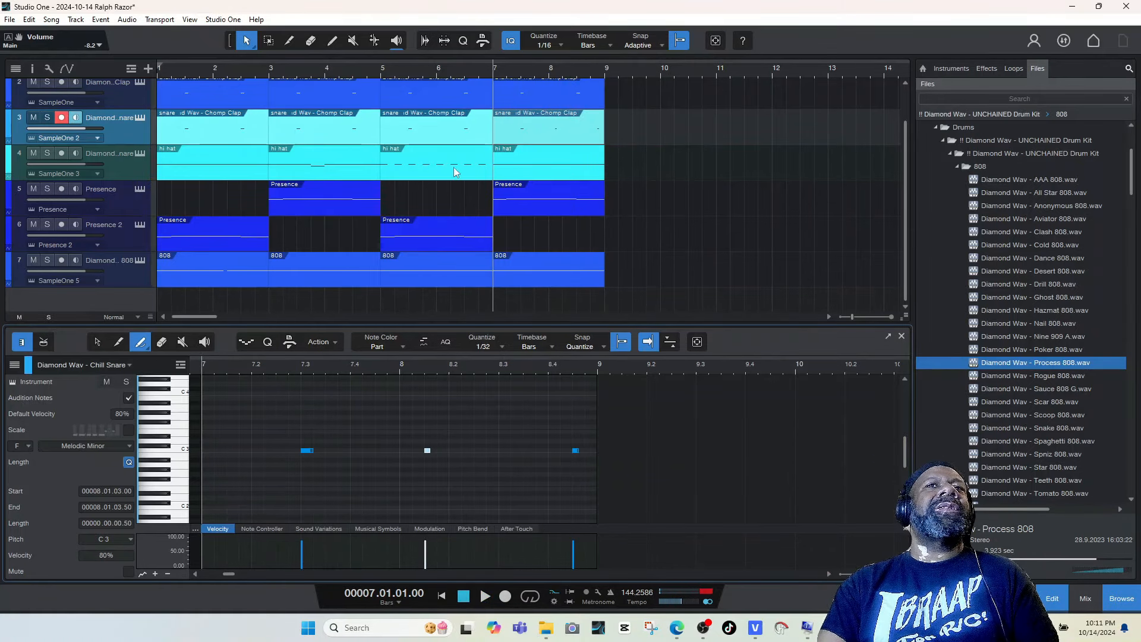
- Delete the kick part between bars 9 and 11 and play the arrangement from the start
scroll(490, 175, up, 1)
scroll(489, 174, up, 1)
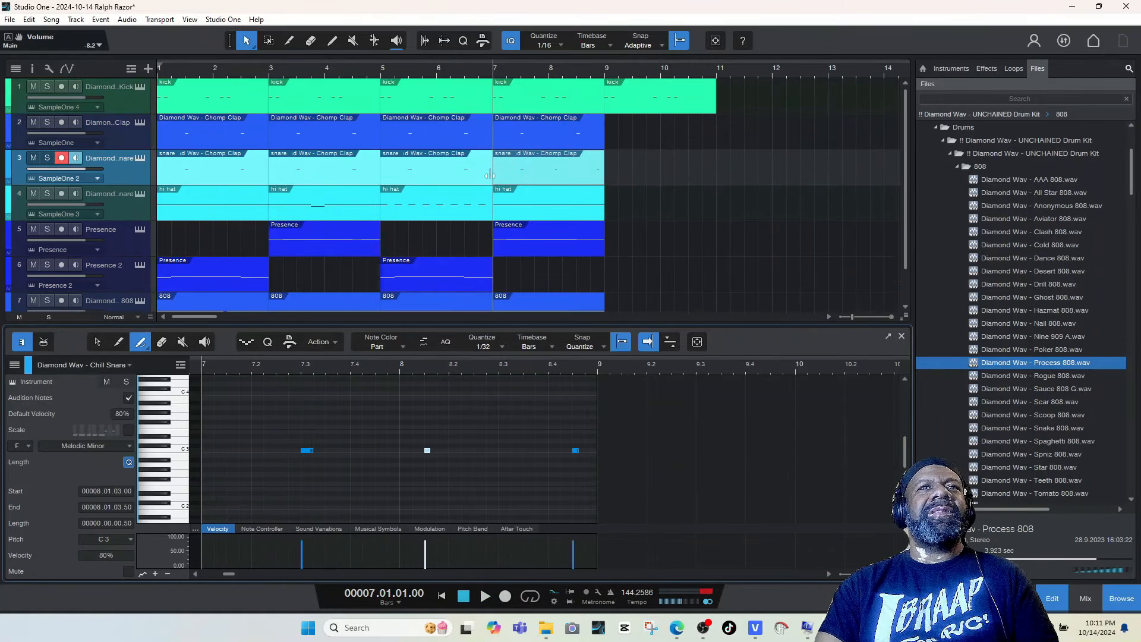
click(646, 96)
key(Delete)
key(space)
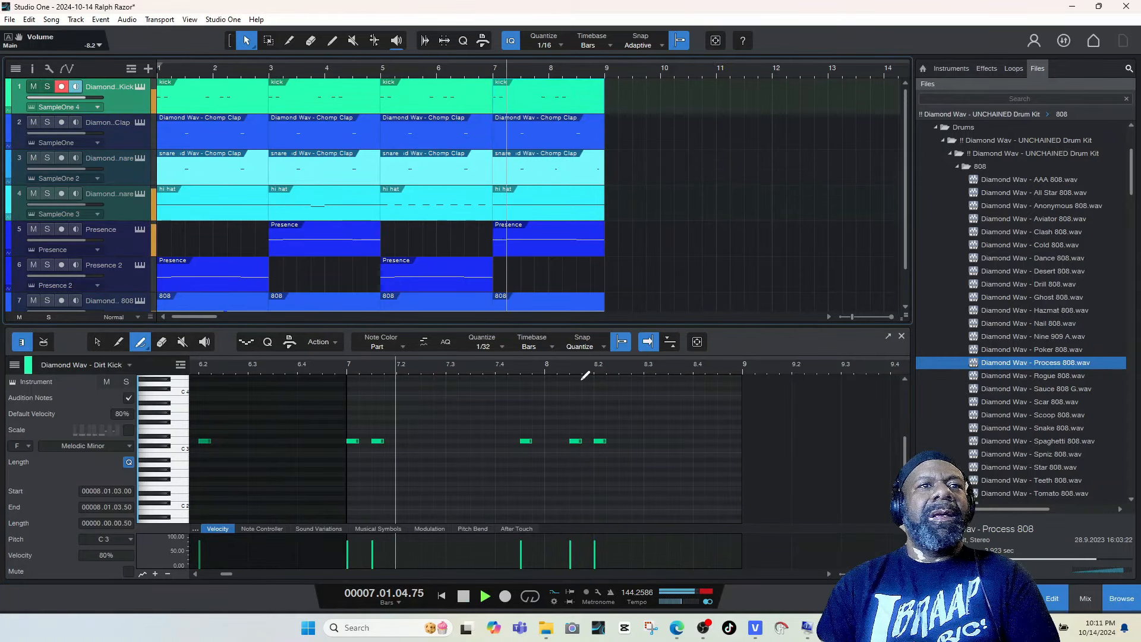
click(442, 596)
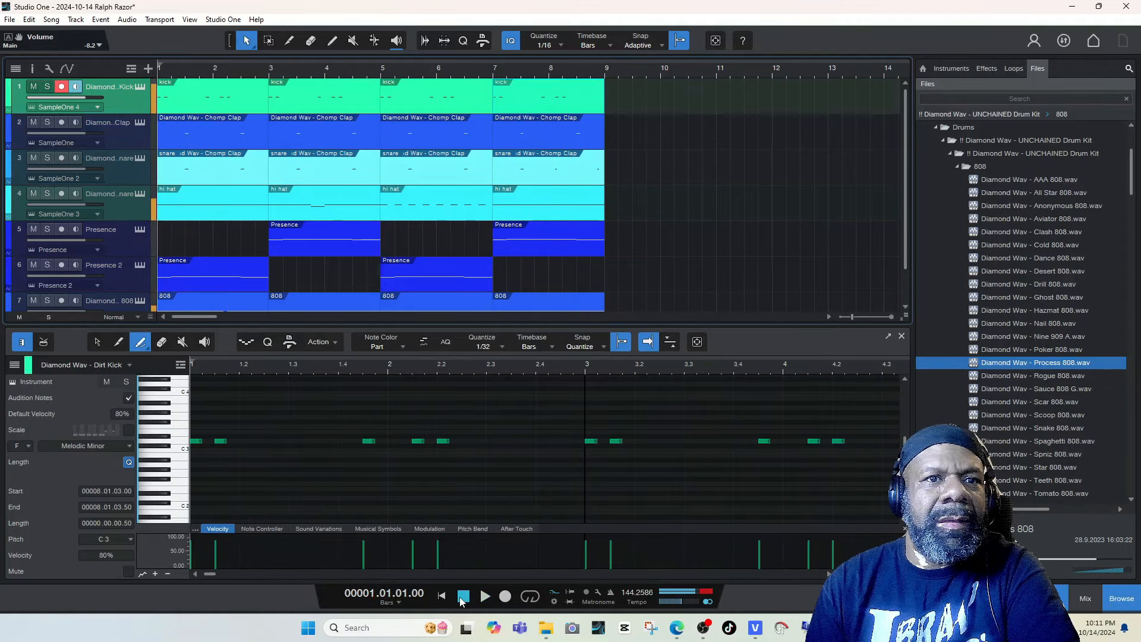
click(484, 596)
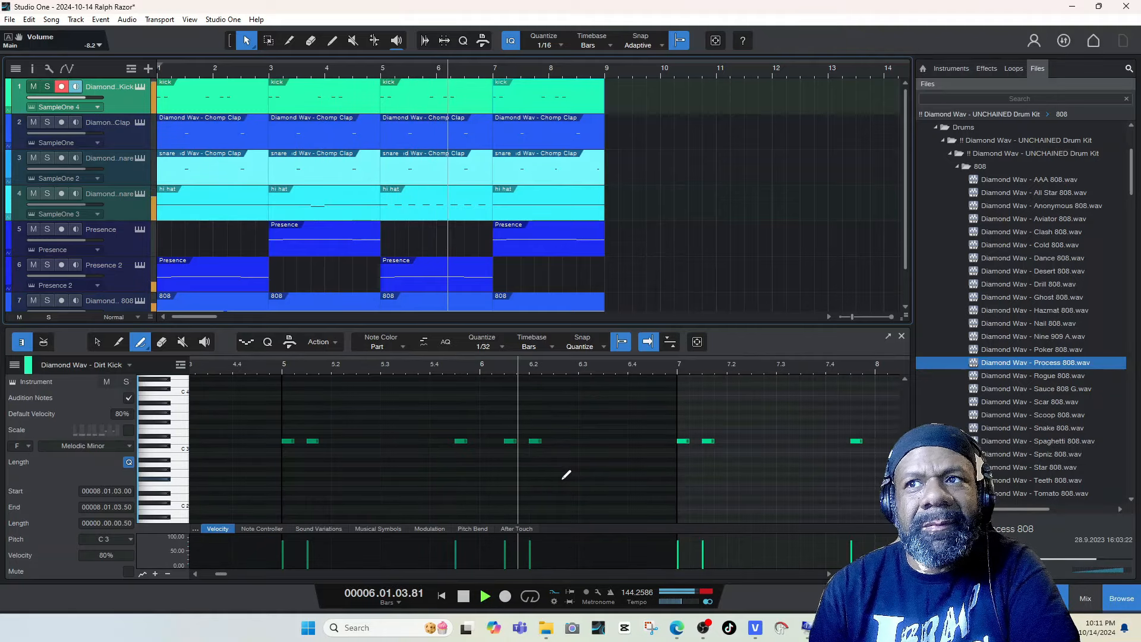
- Open the drum kit's Fills folder and audition several fills, including Fill 11 140, Fill 5 140 and Fill 8 143
scroll(814, 240, down, 1)
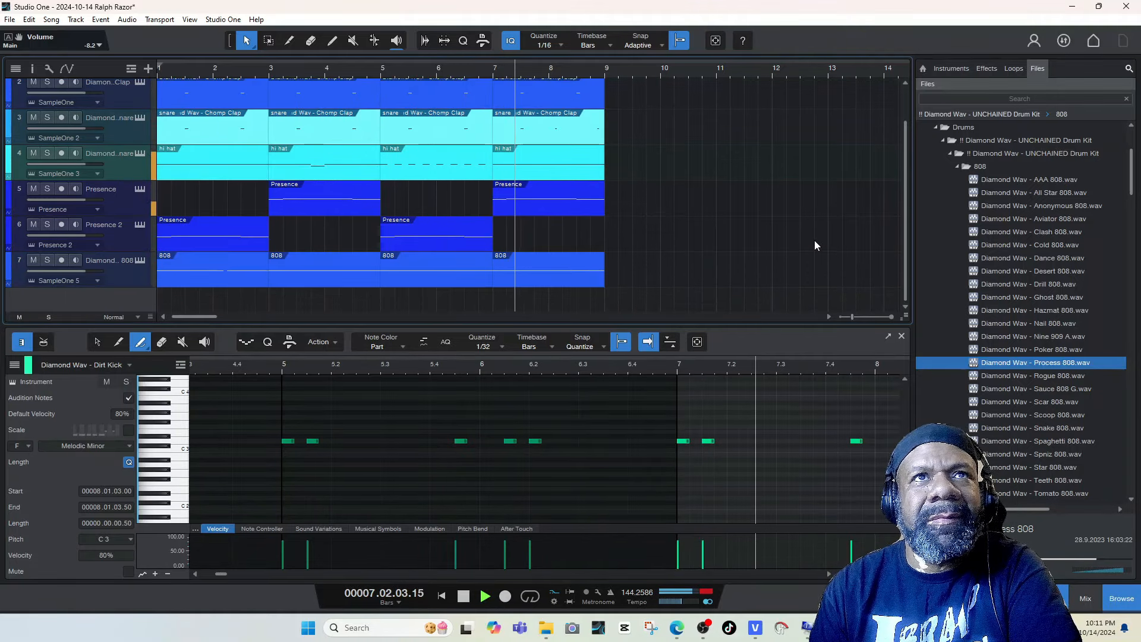
scroll(1056, 280, down, 5)
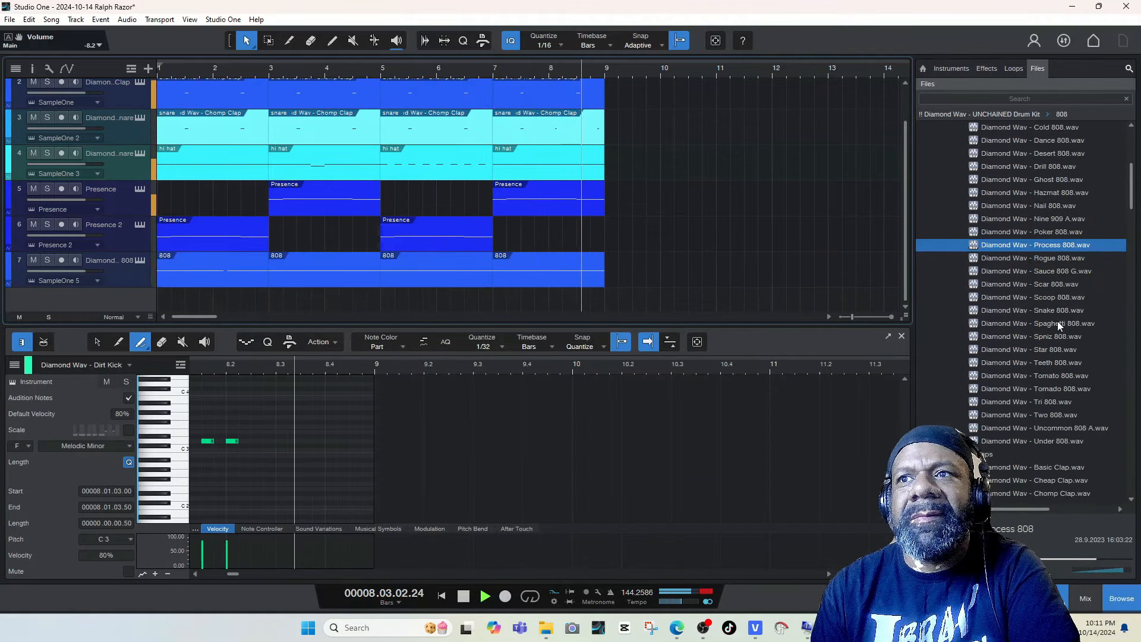
scroll(1055, 324, down, 5)
click(979, 467)
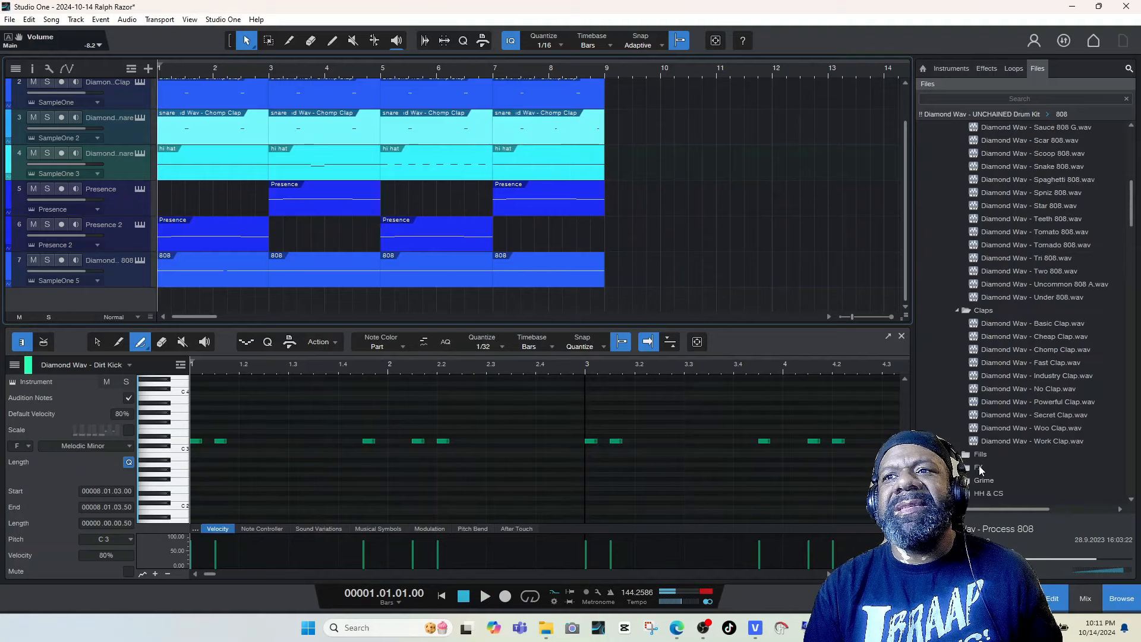
click(980, 455)
scroll(1010, 426, down, 1)
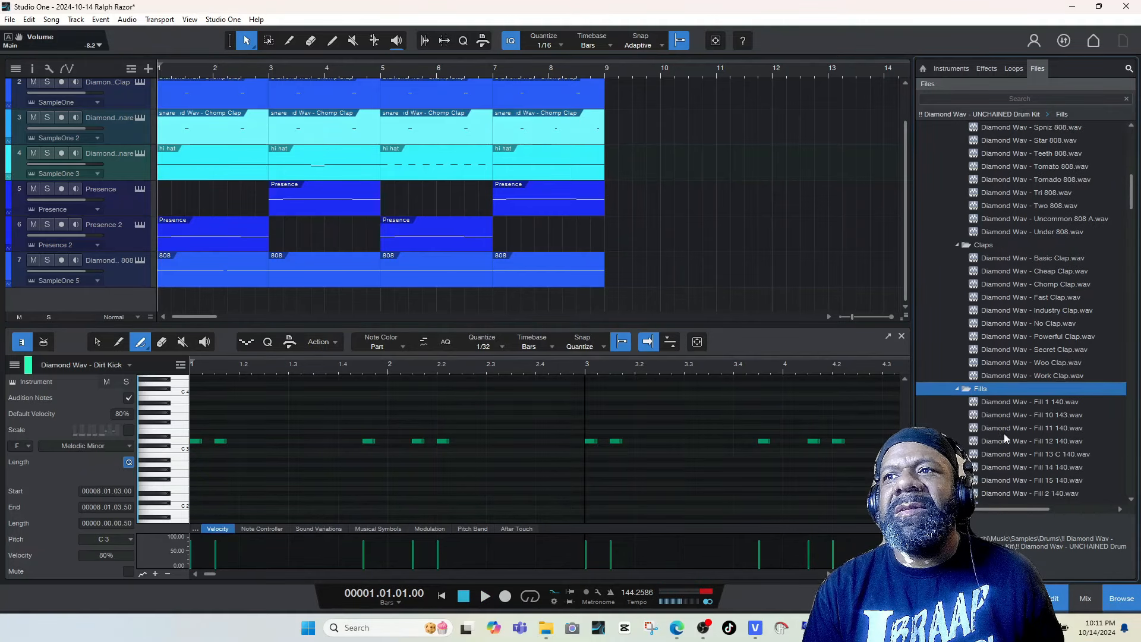
click(1004, 431)
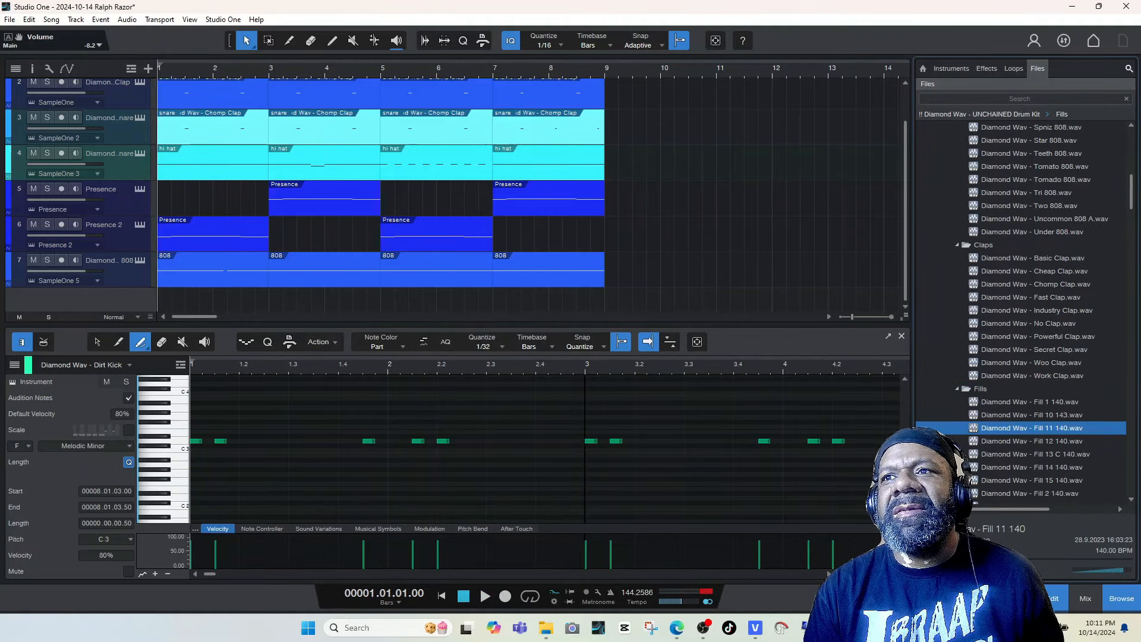
click(1014, 469)
scroll(1014, 467, down, 1)
click(1015, 468)
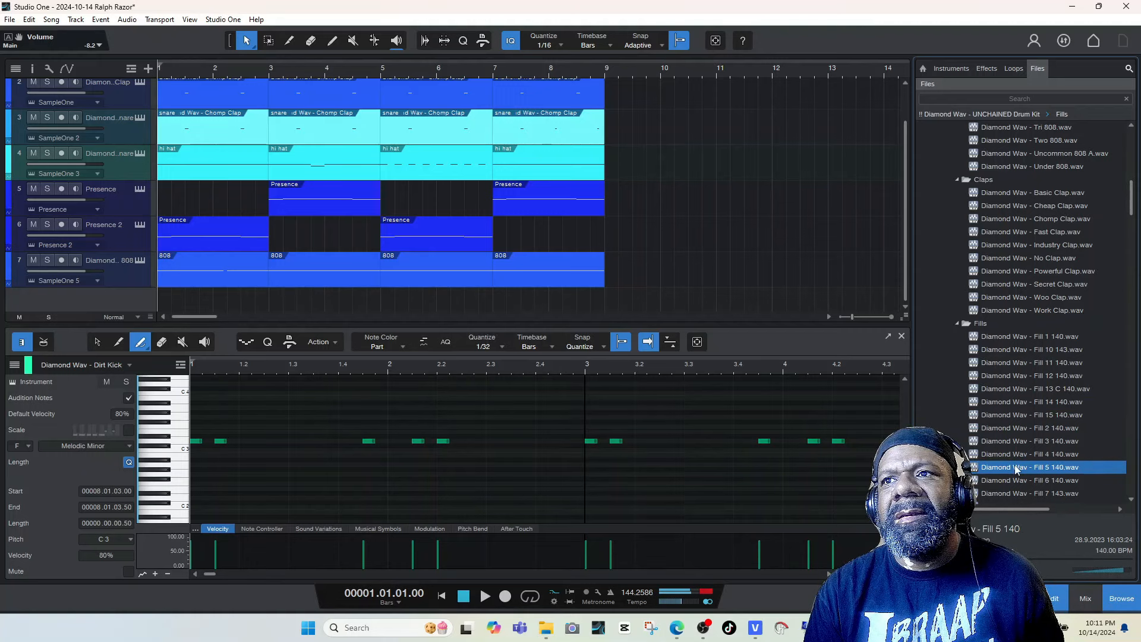
scroll(1046, 460, down, 1)
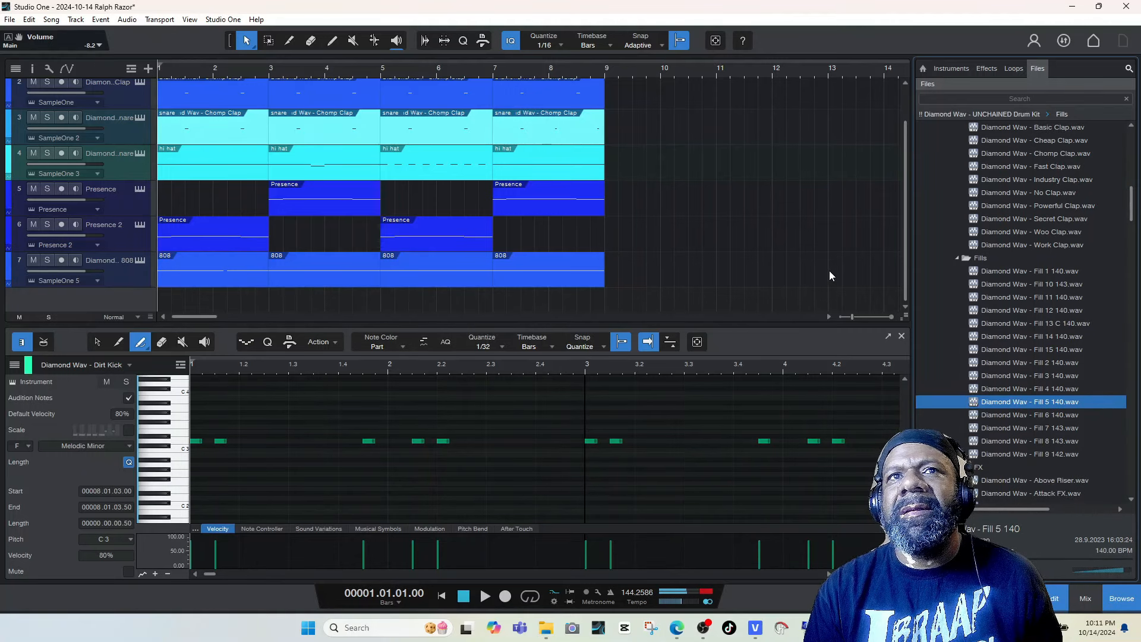
click(1032, 442)
scroll(1018, 428, down, 1)
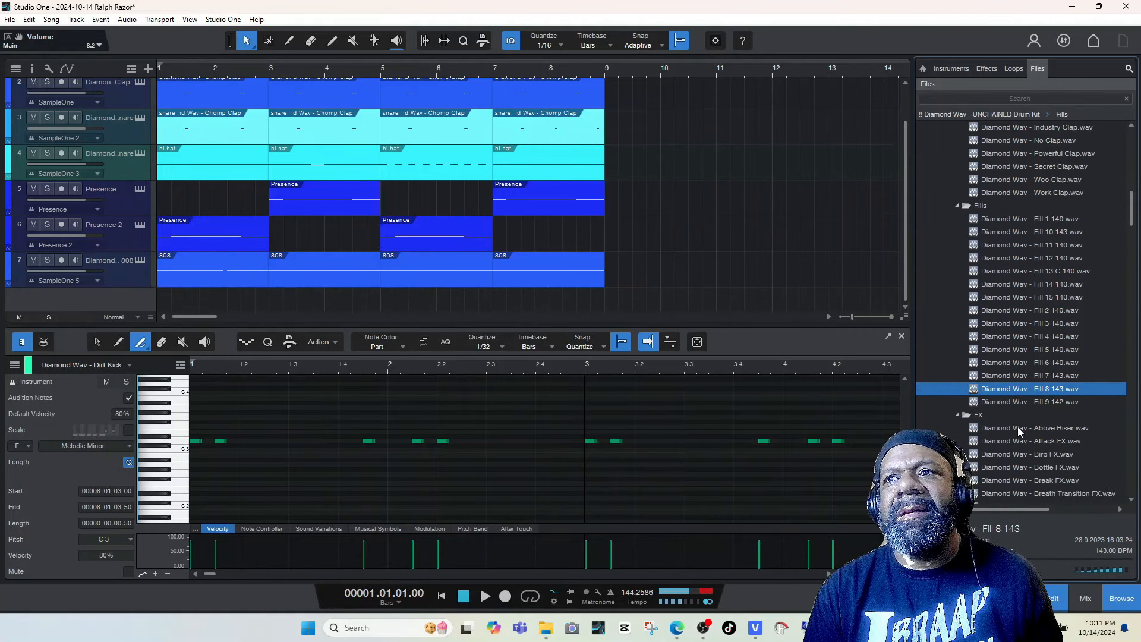
- Audition FX samples from Birb FX to Crash FX, place Crash FX on a new track at bar 1 and play
click(997, 454)
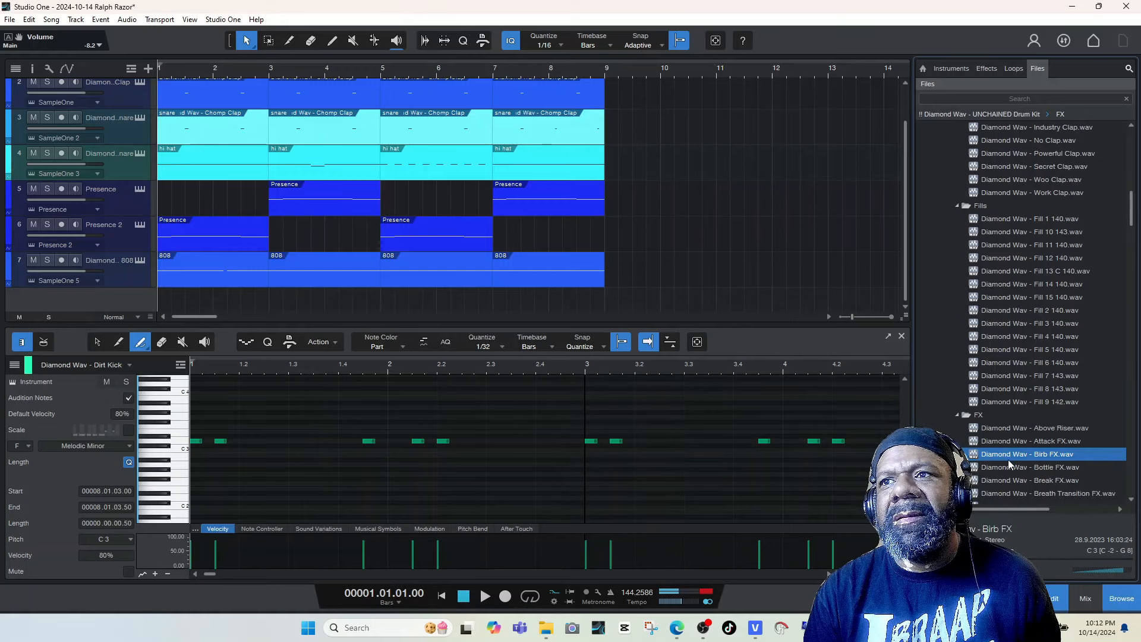
scroll(1008, 458, down, 1)
click(1012, 453)
click(1014, 468)
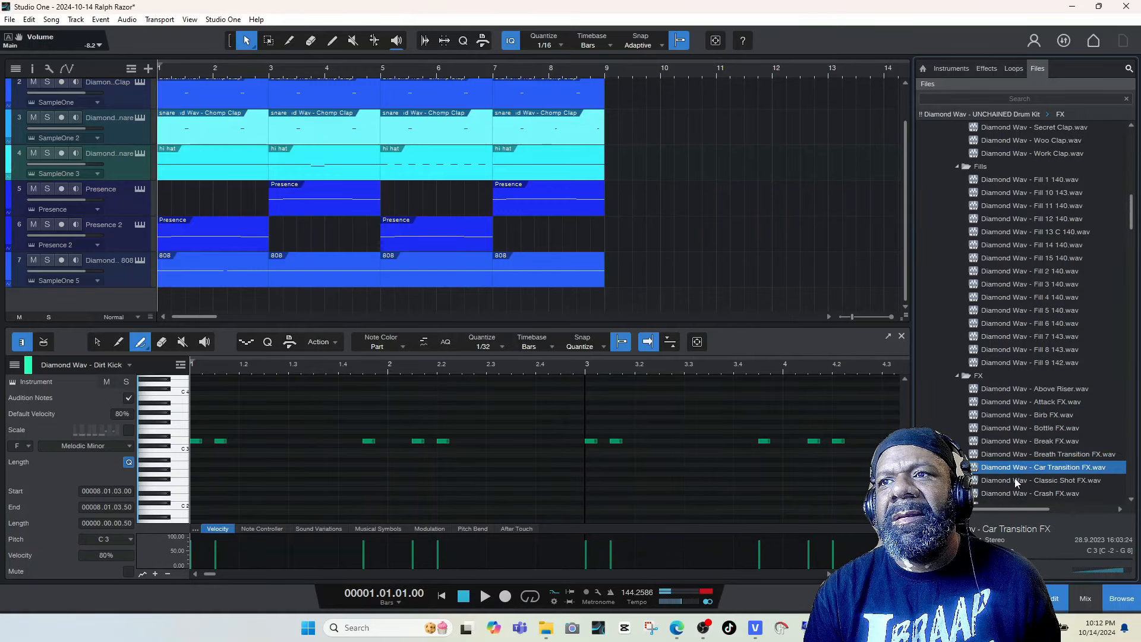
click(1016, 480)
scroll(1020, 467, down, 1)
click(1018, 445)
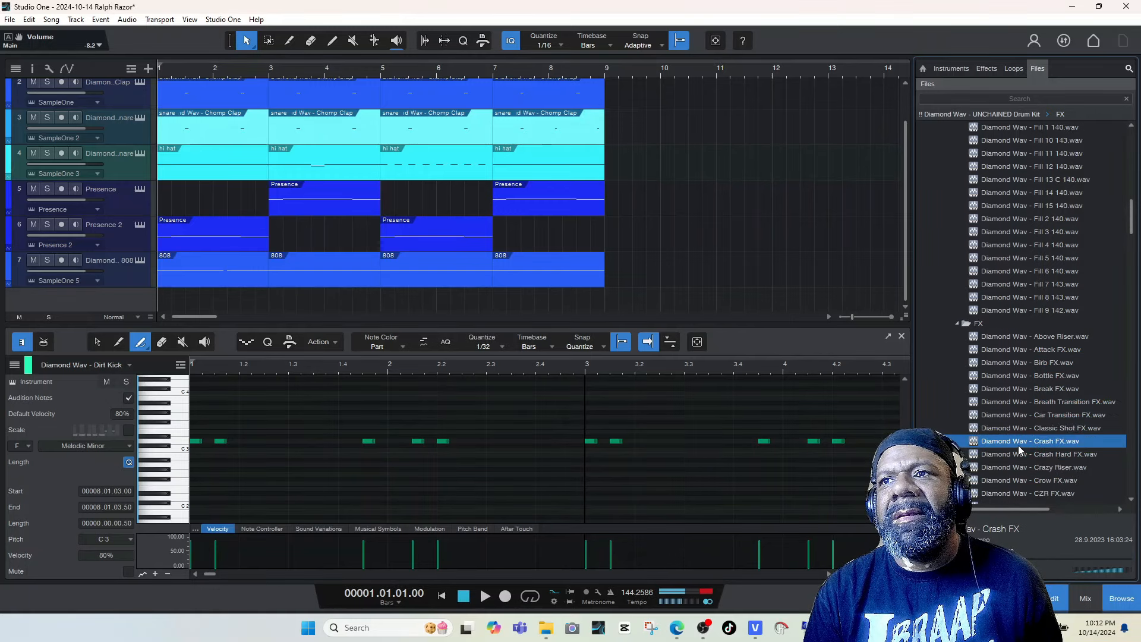
drag(1018, 443, 178, 314)
key(space)
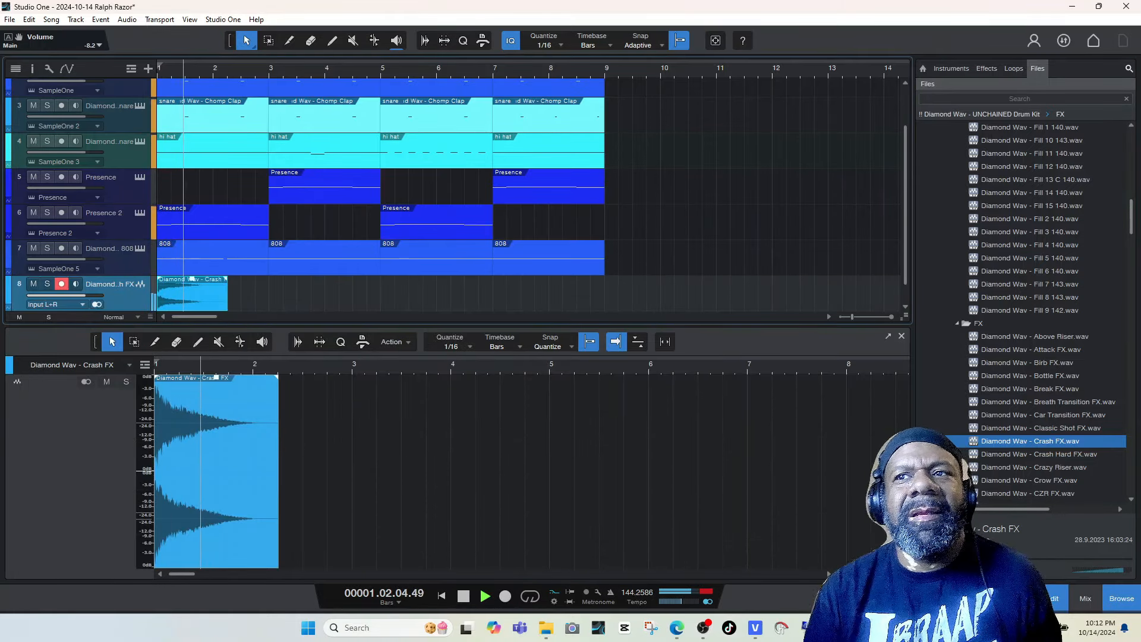
- Audition the Good Old FX and Hawk FX samples and restart playback of the mix
scroll(1061, 435, down, 3)
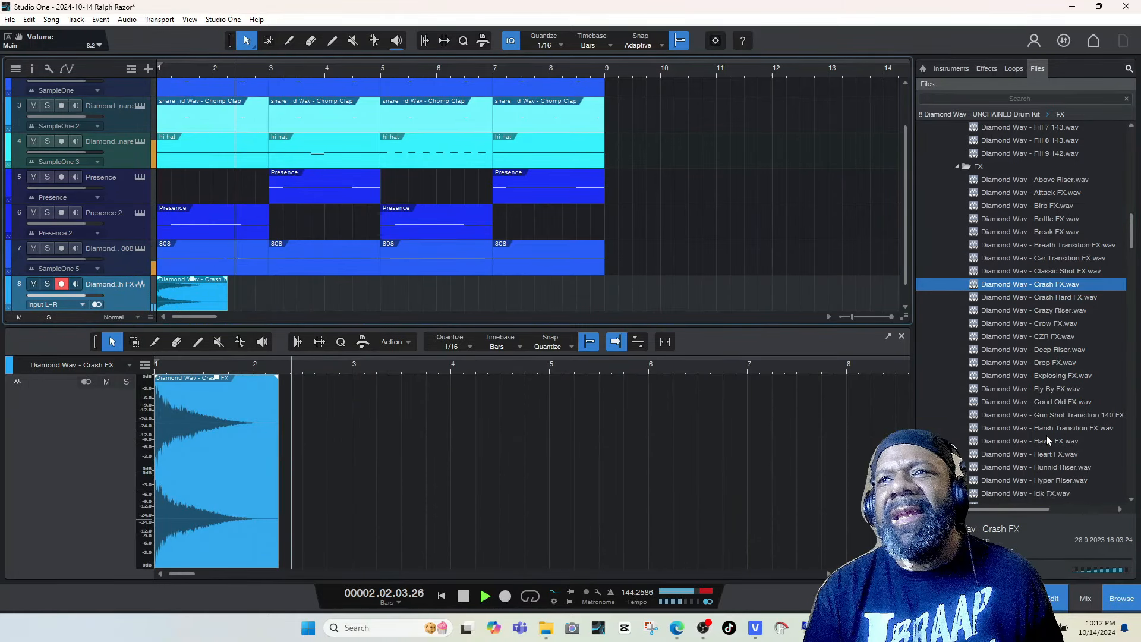
click(1042, 403)
key(space)
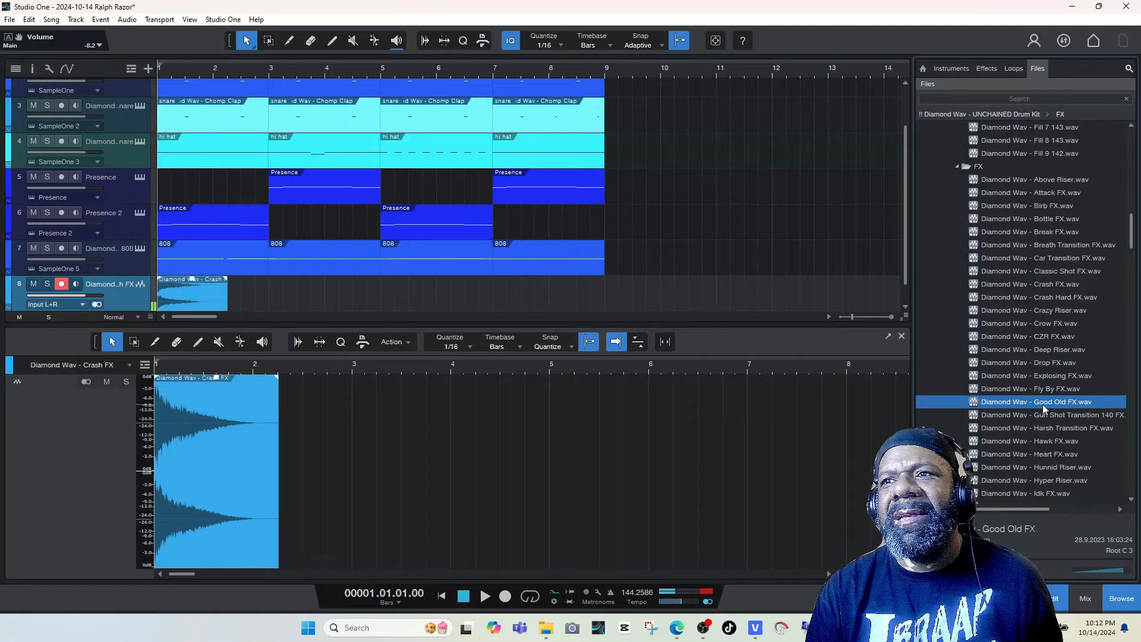
click(1015, 440)
scroll(1025, 473, down, 1)
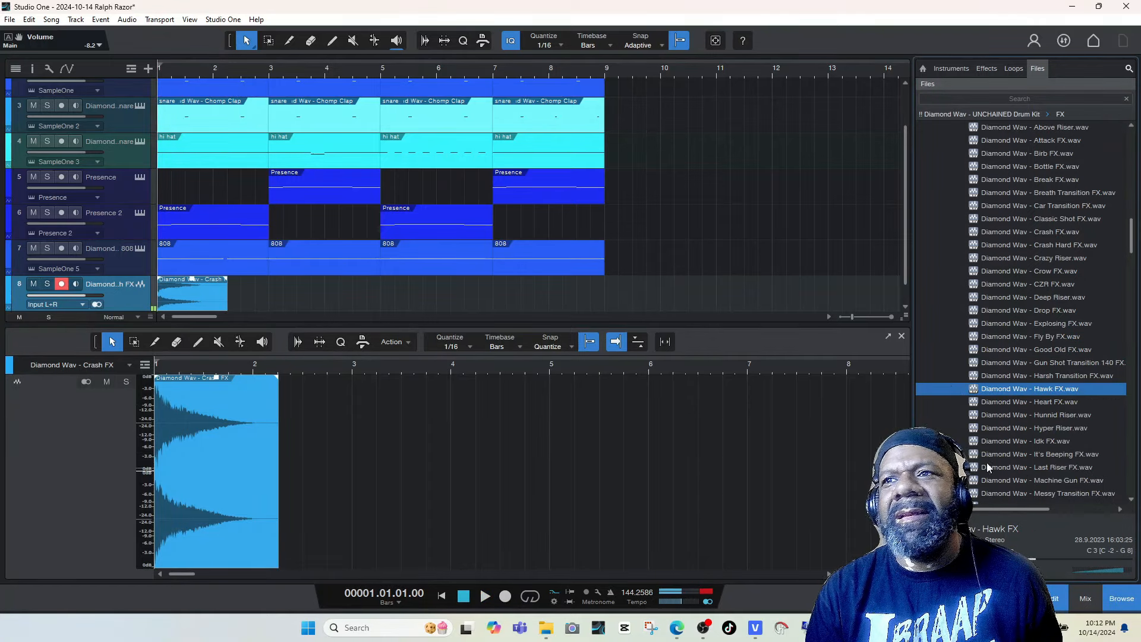
scroll(548, 252, down, 1)
key(space)
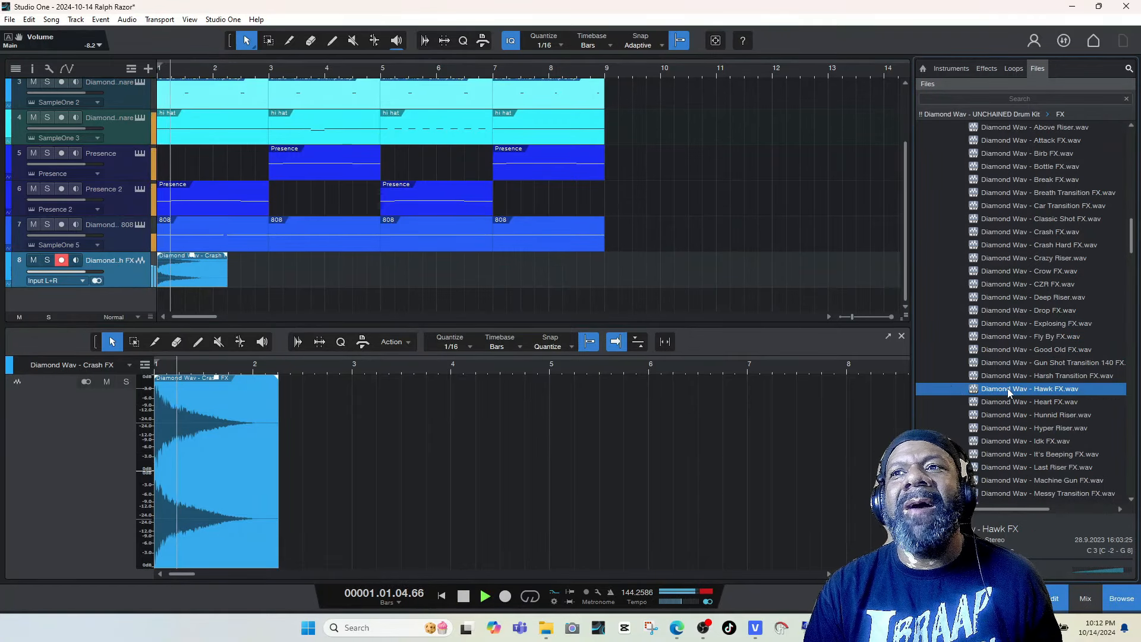
- Place the Hawk FX sample on a new track below the crash, move it to bar 5 and listen
drag(1007, 387, 159, 301)
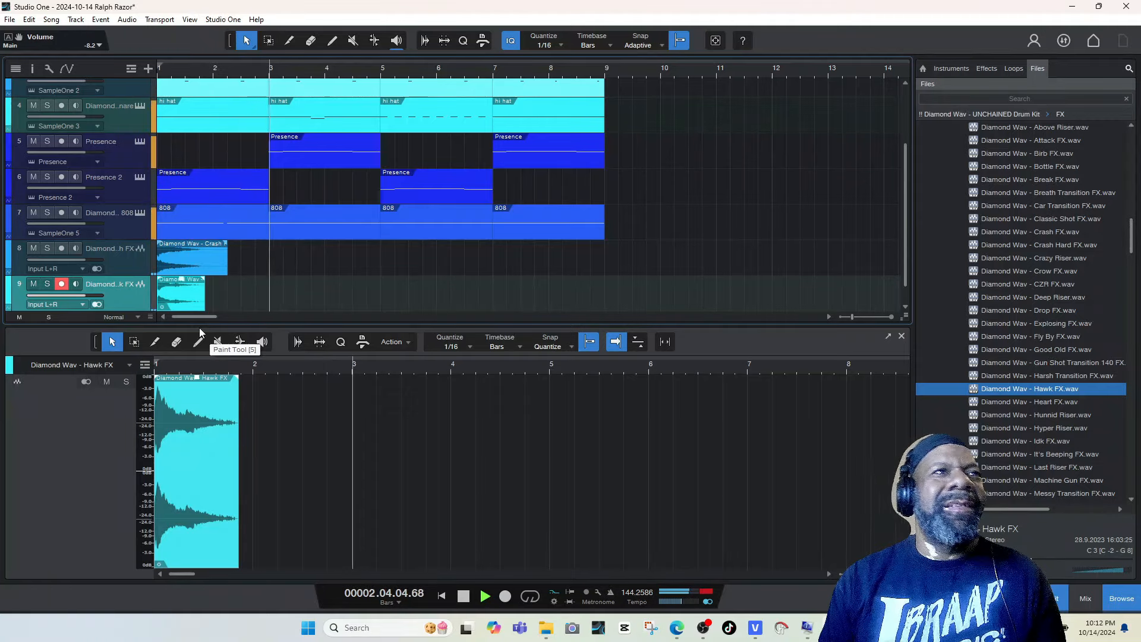
drag(193, 286, 403, 291)
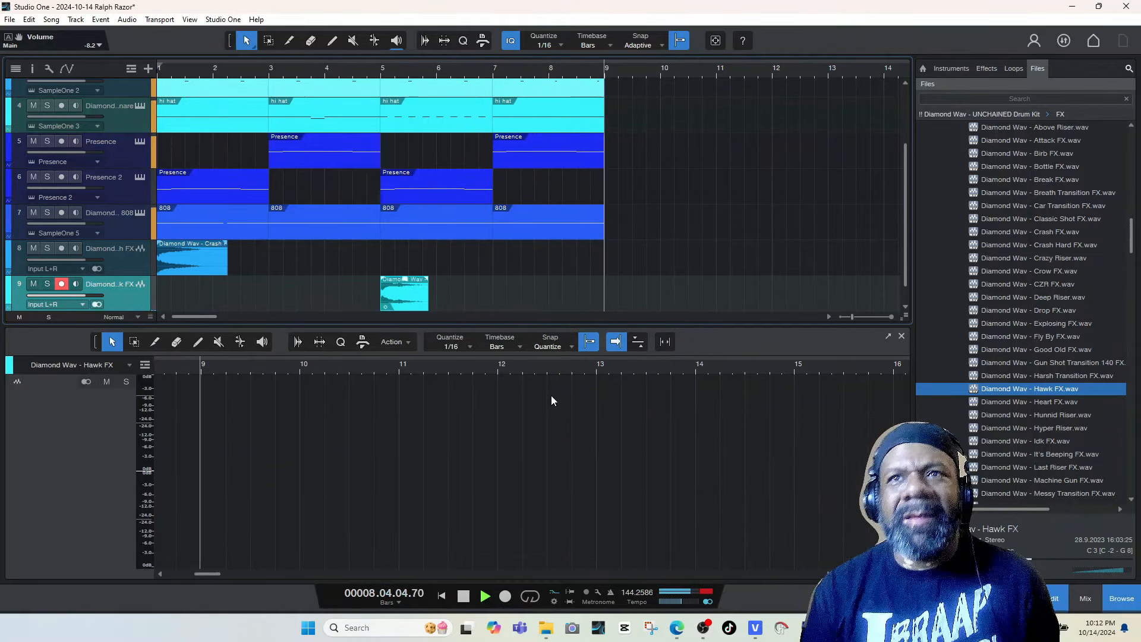
key(space)
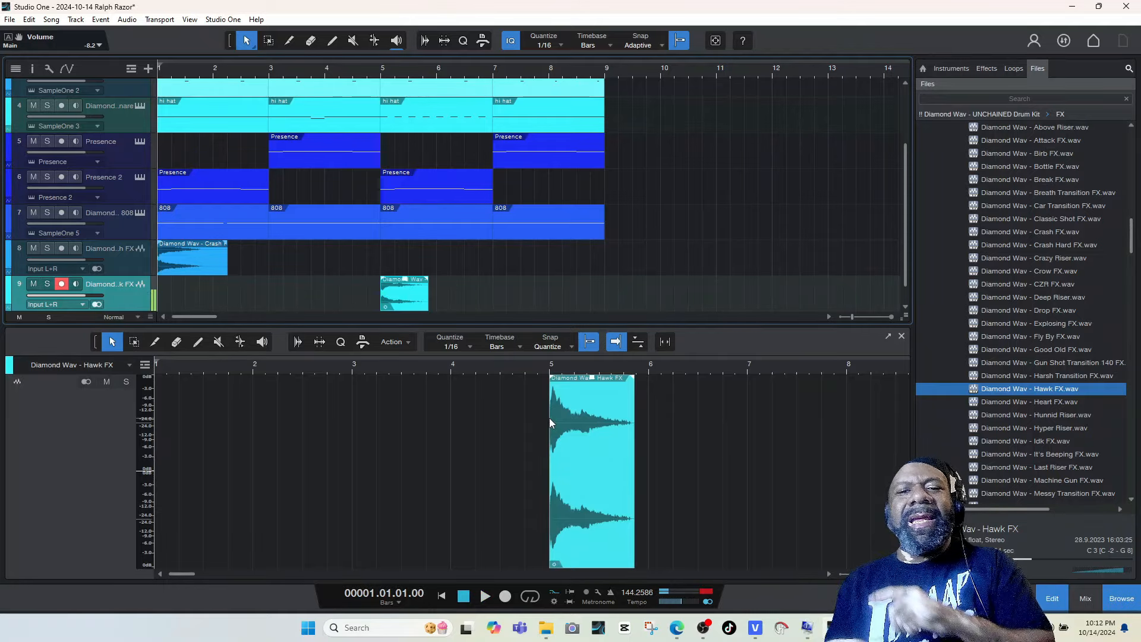
key(space)
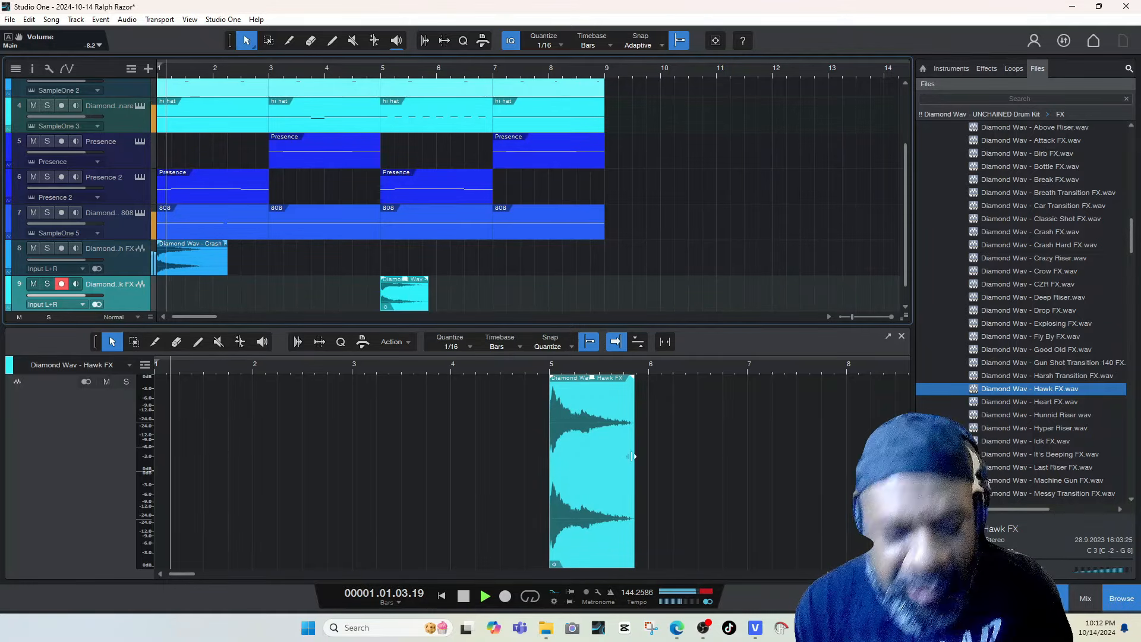